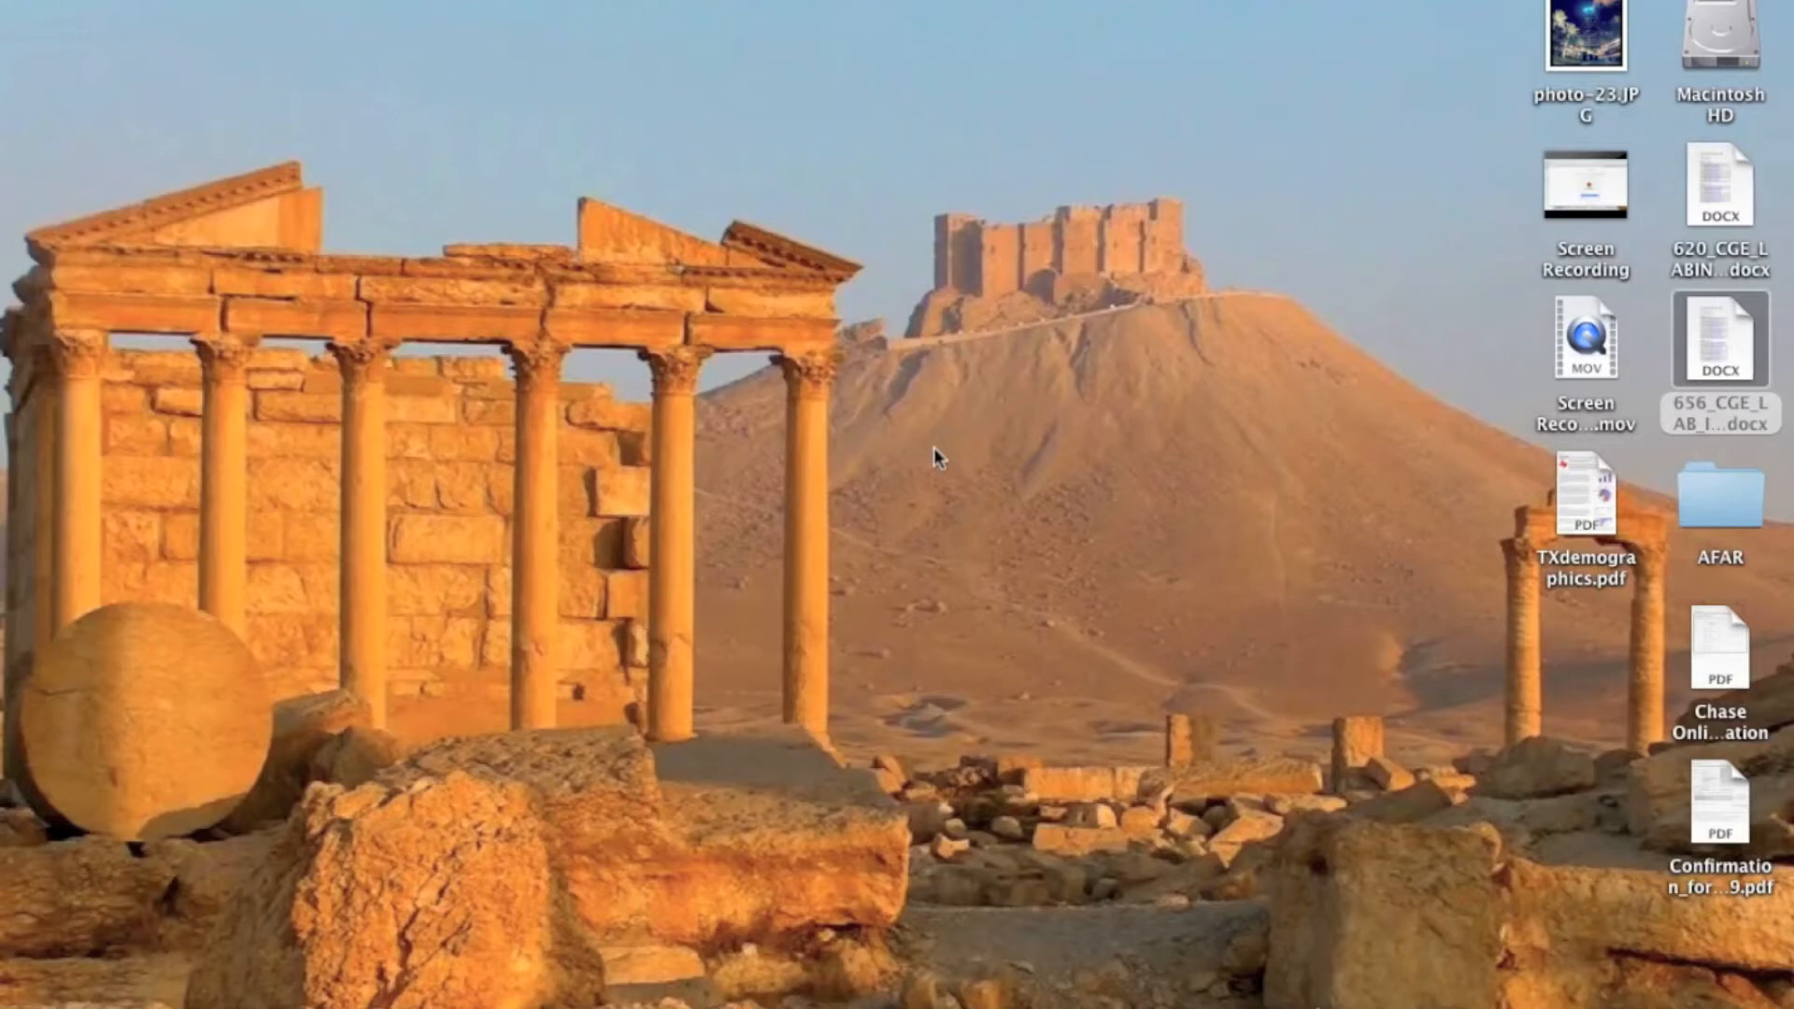
# - Switch to Safari and go to the Google Drive sign-in page
pyautogui.moveTo(401, 997)
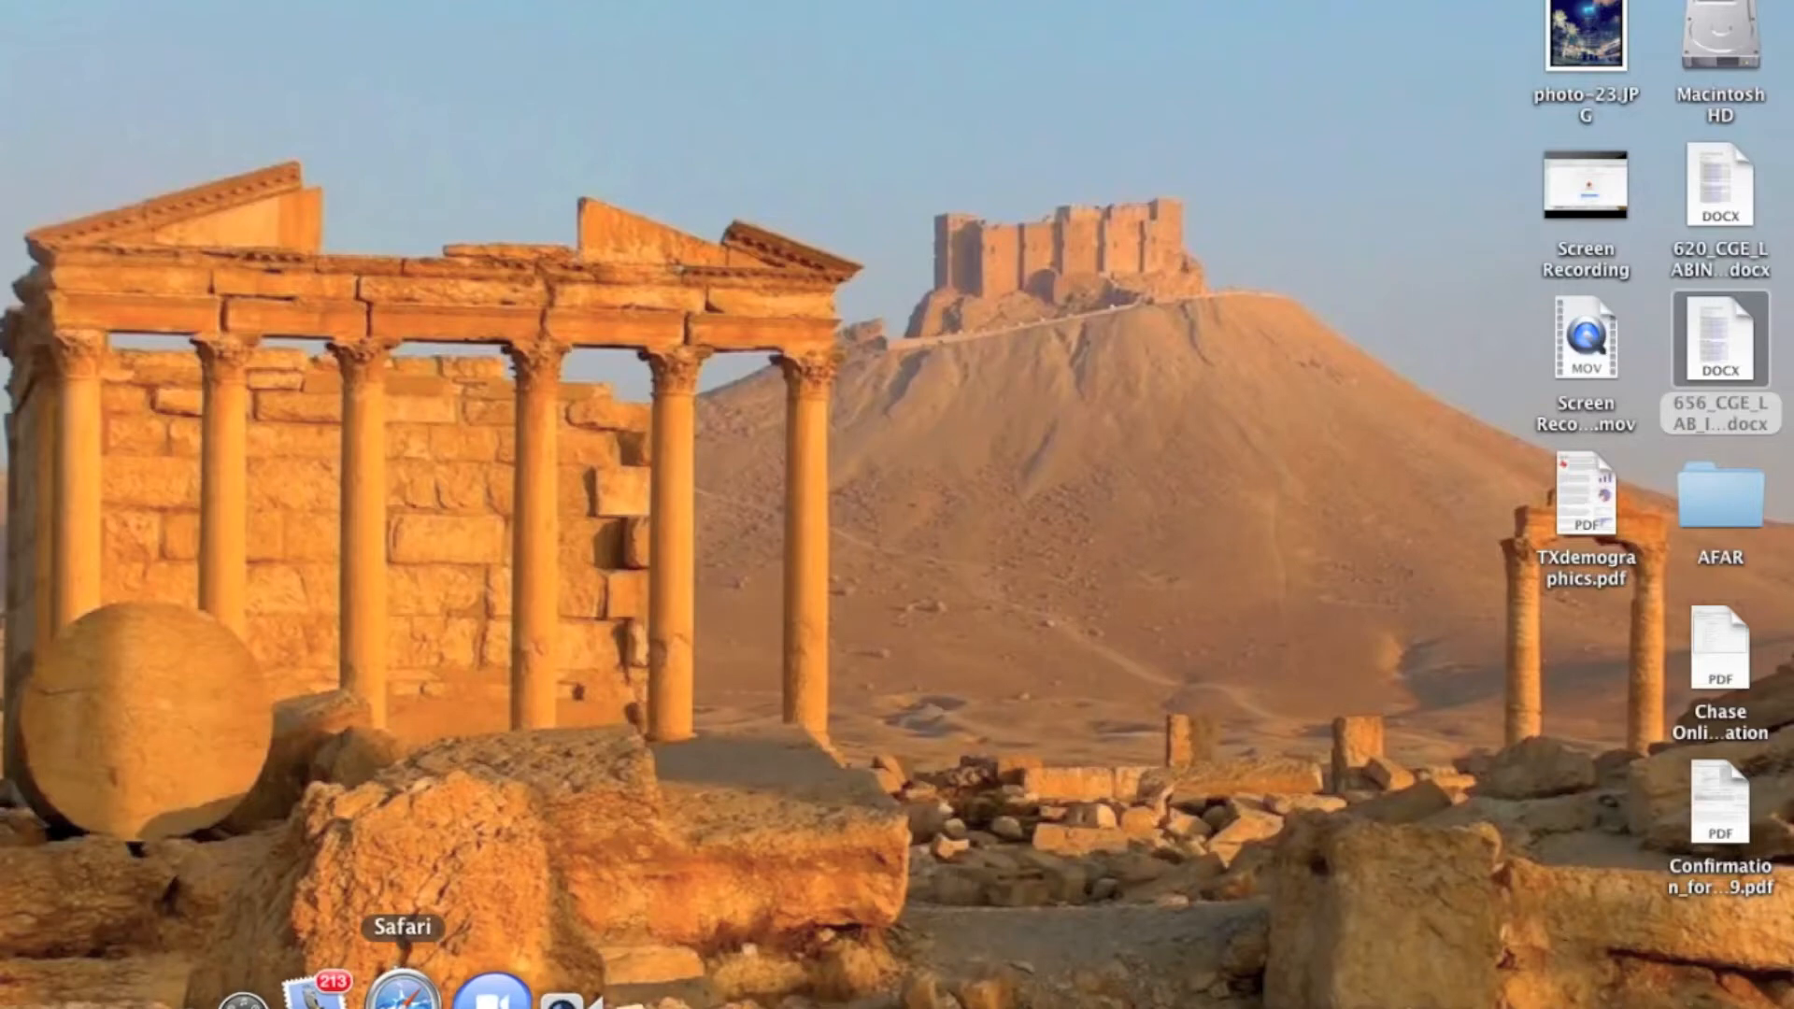
pyautogui.click(402, 992)
pyautogui.write('g')
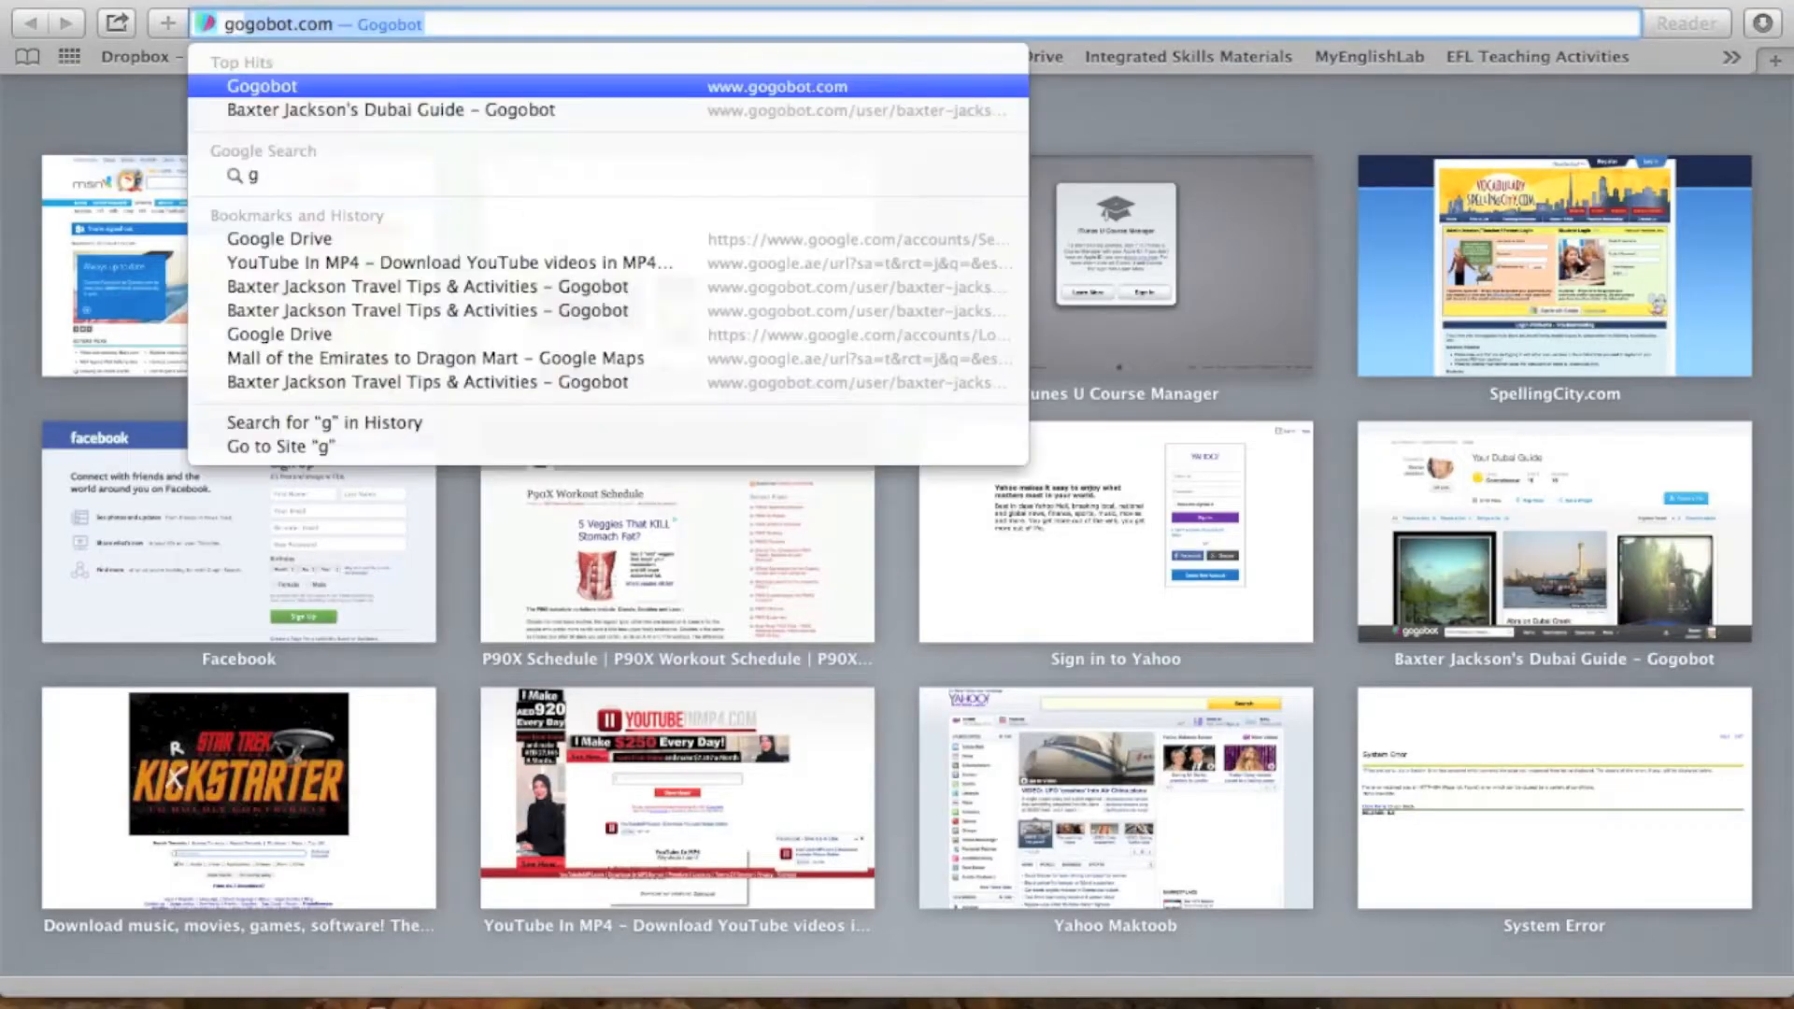
pyautogui.write('oogle.')
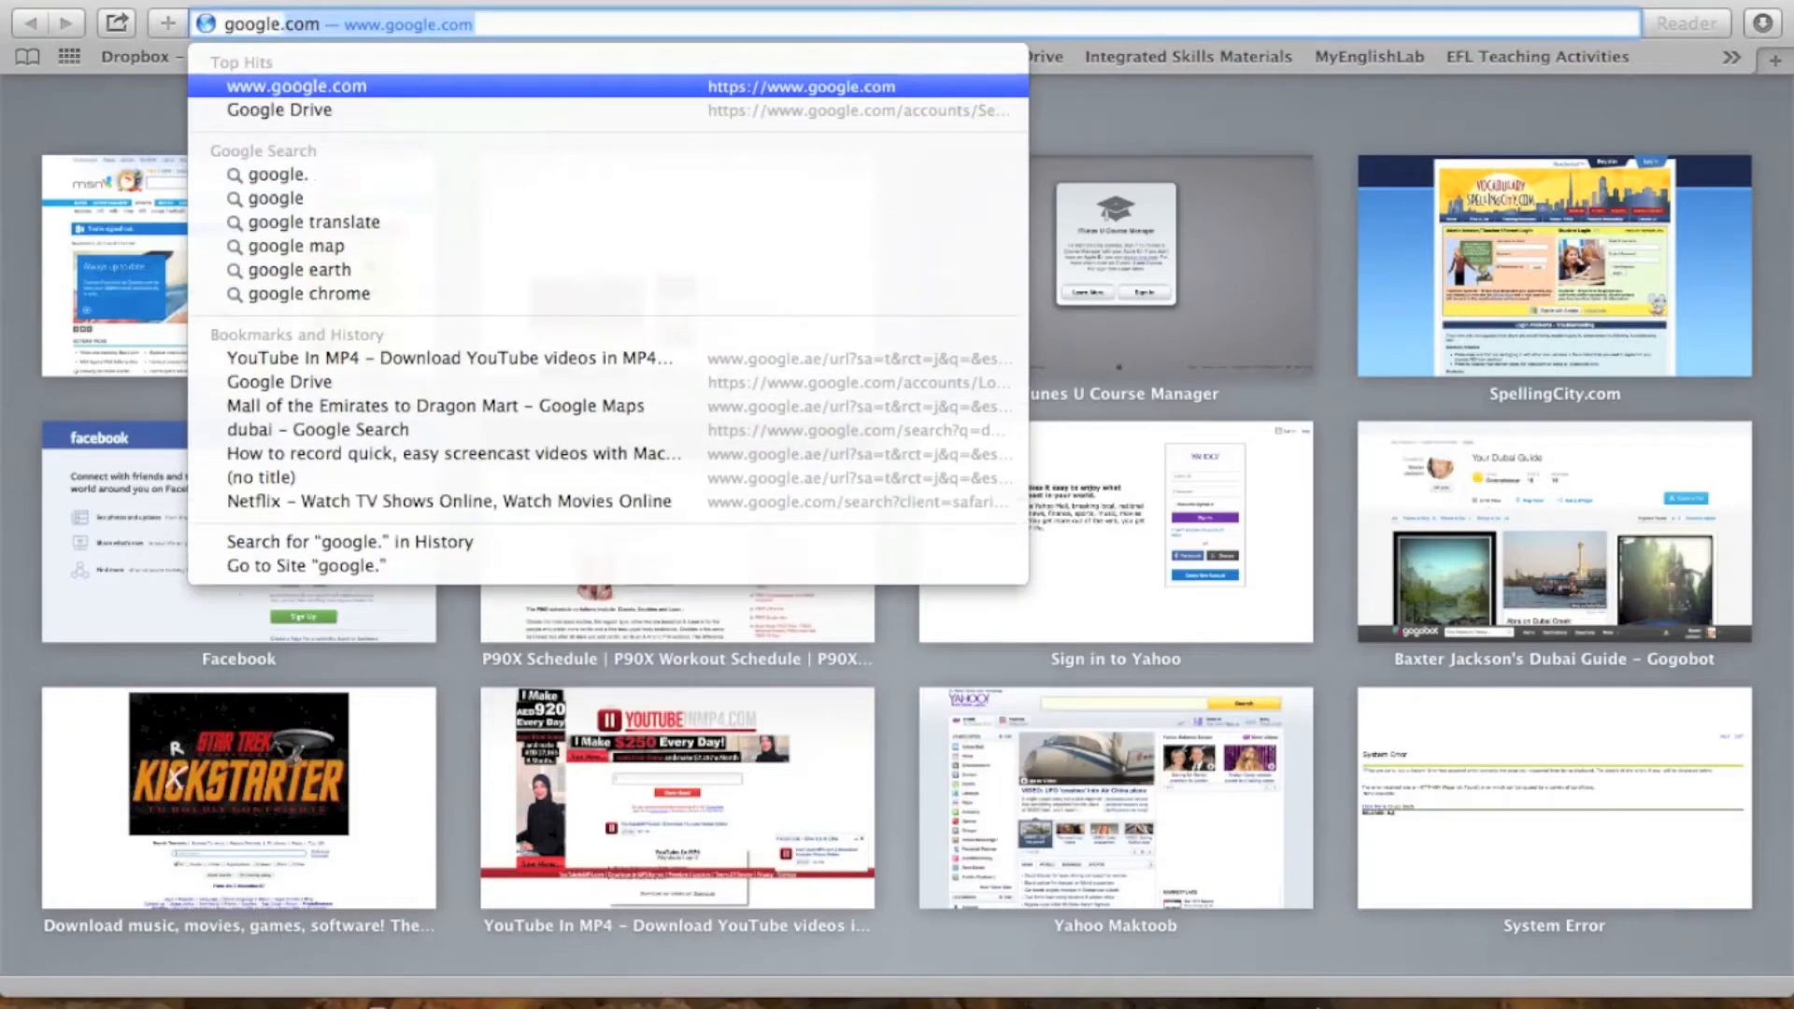
pyautogui.press('BackSpace')
pyautogui.press('BackSpace')
pyautogui.write('drive')
pyautogui.press('Return')
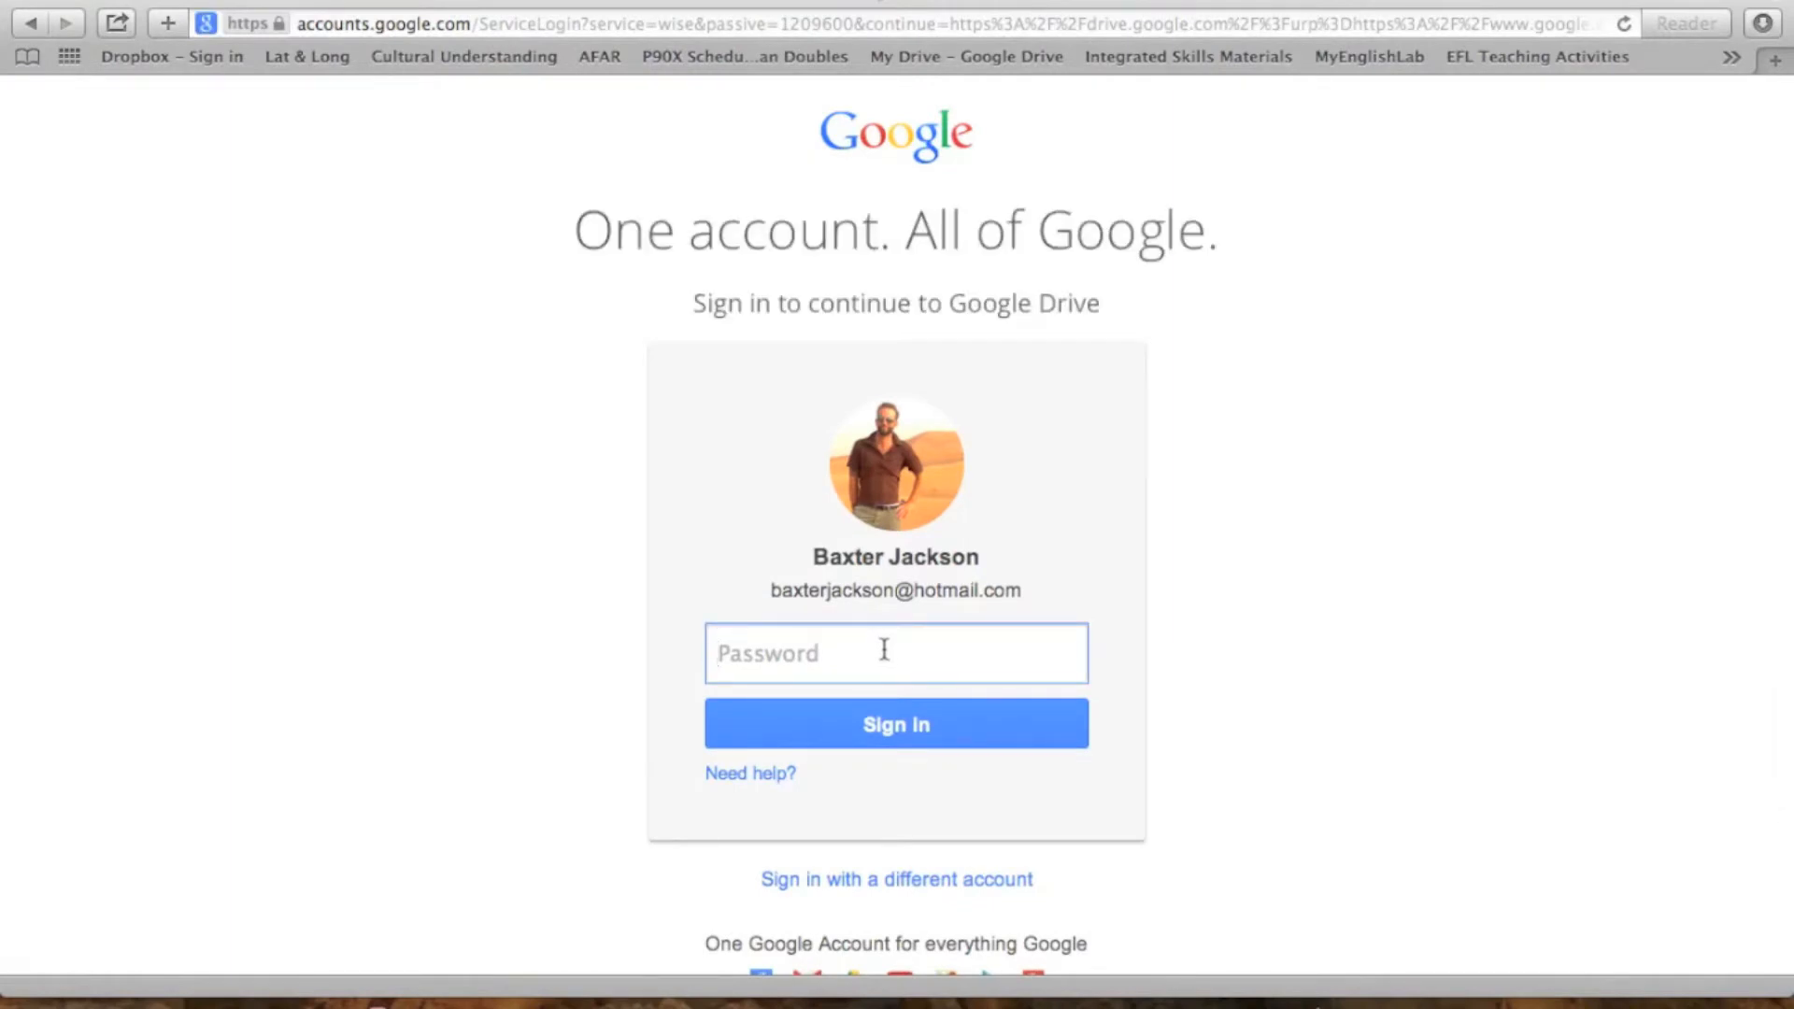
# - Enter the account password and sign in to Google Drive
pyautogui.write('****************')
pyautogui.press('Return')
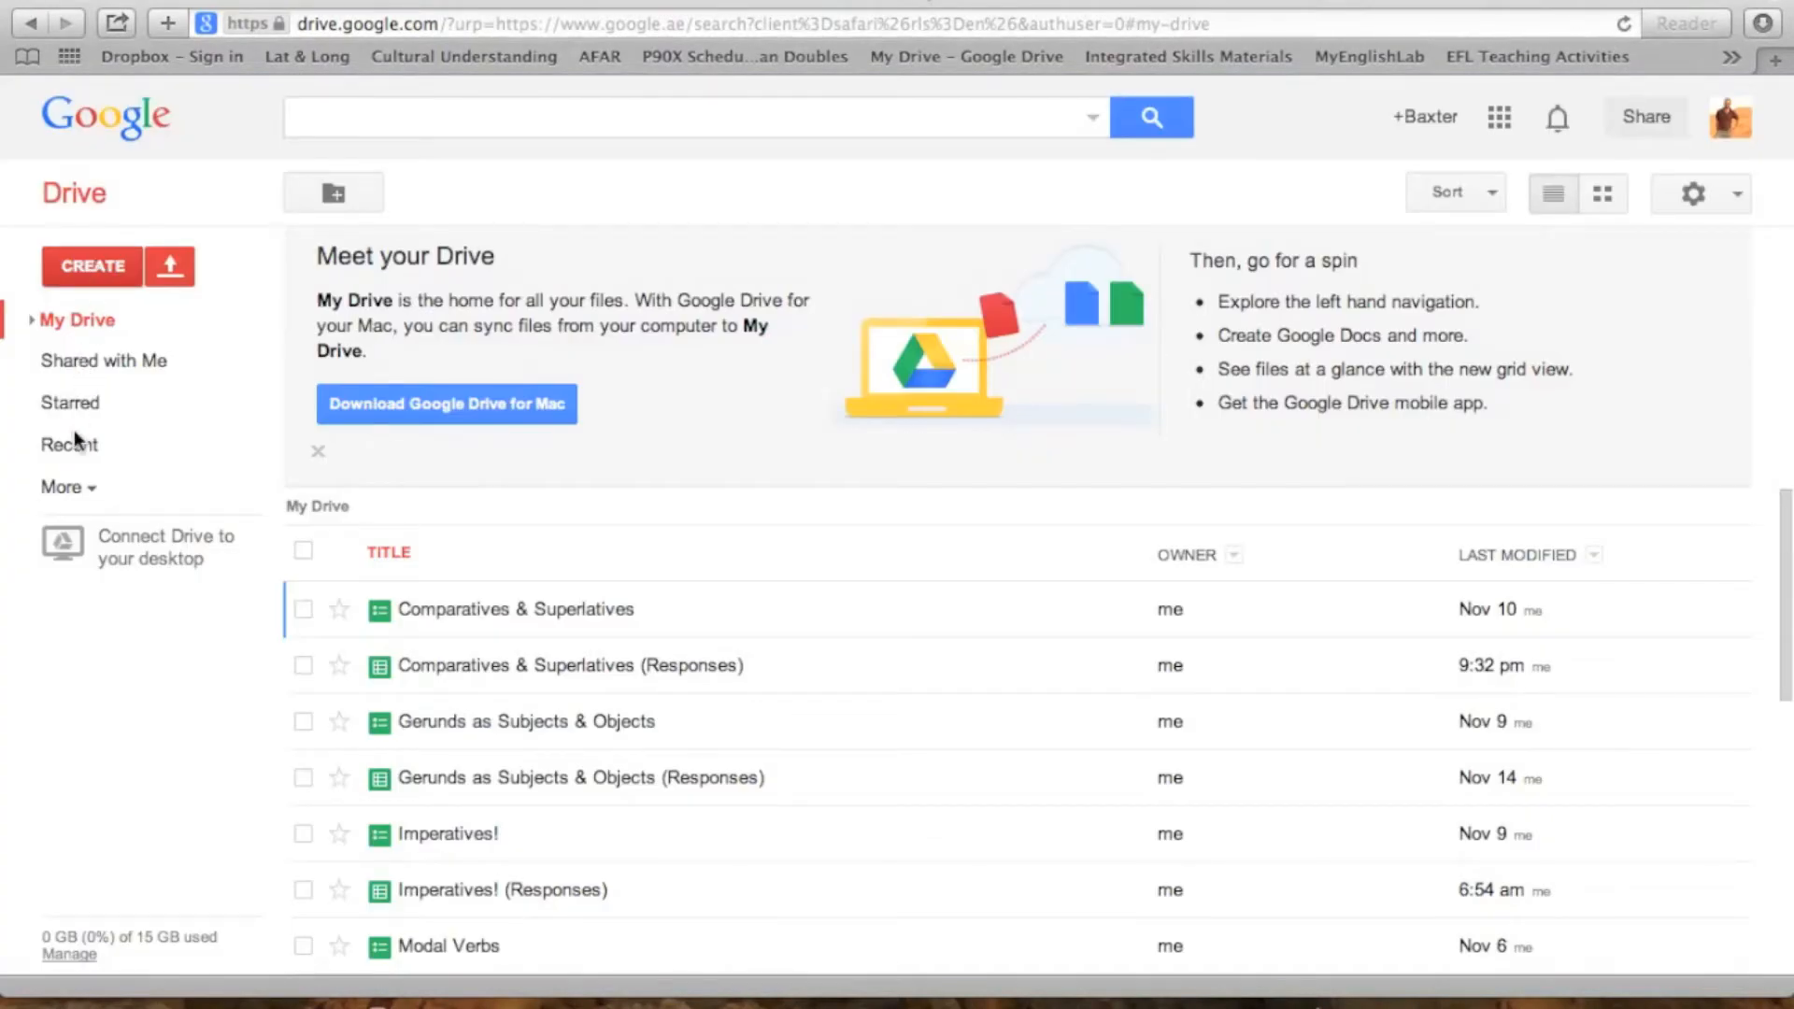
# - Create a new form in My Drive
pyautogui.click(120, 271)
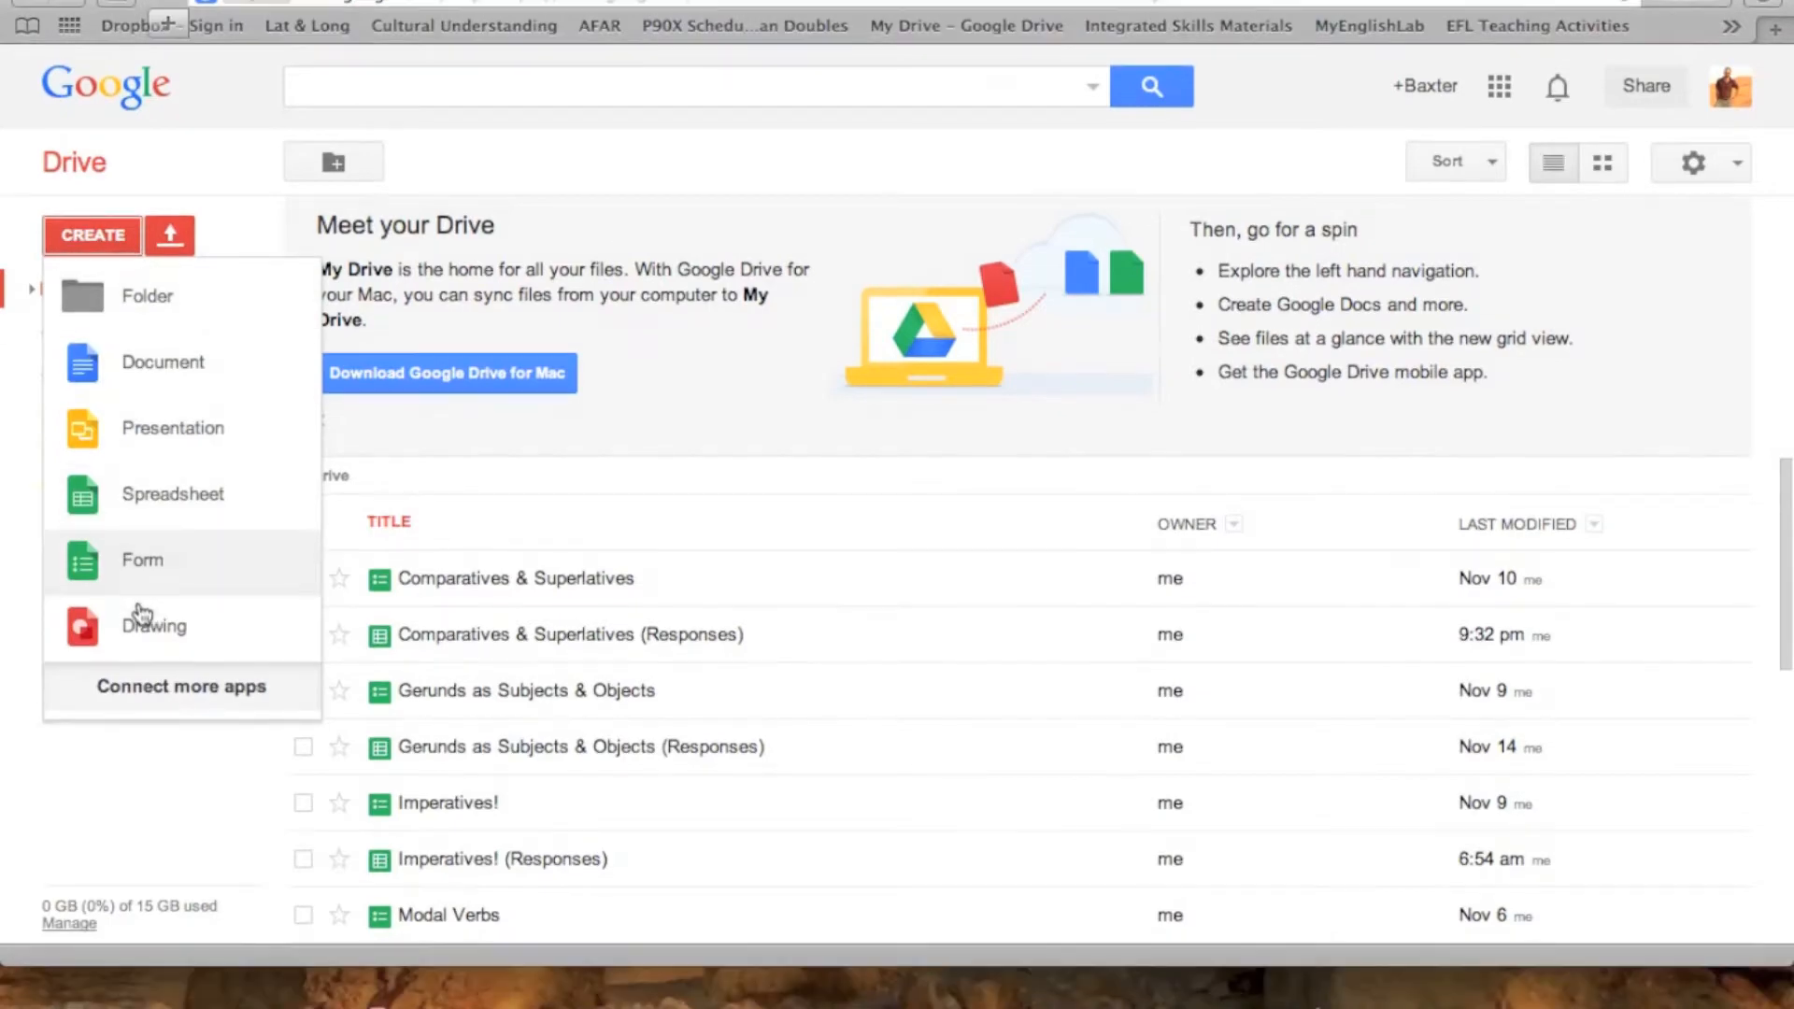
pyautogui.click(142, 603)
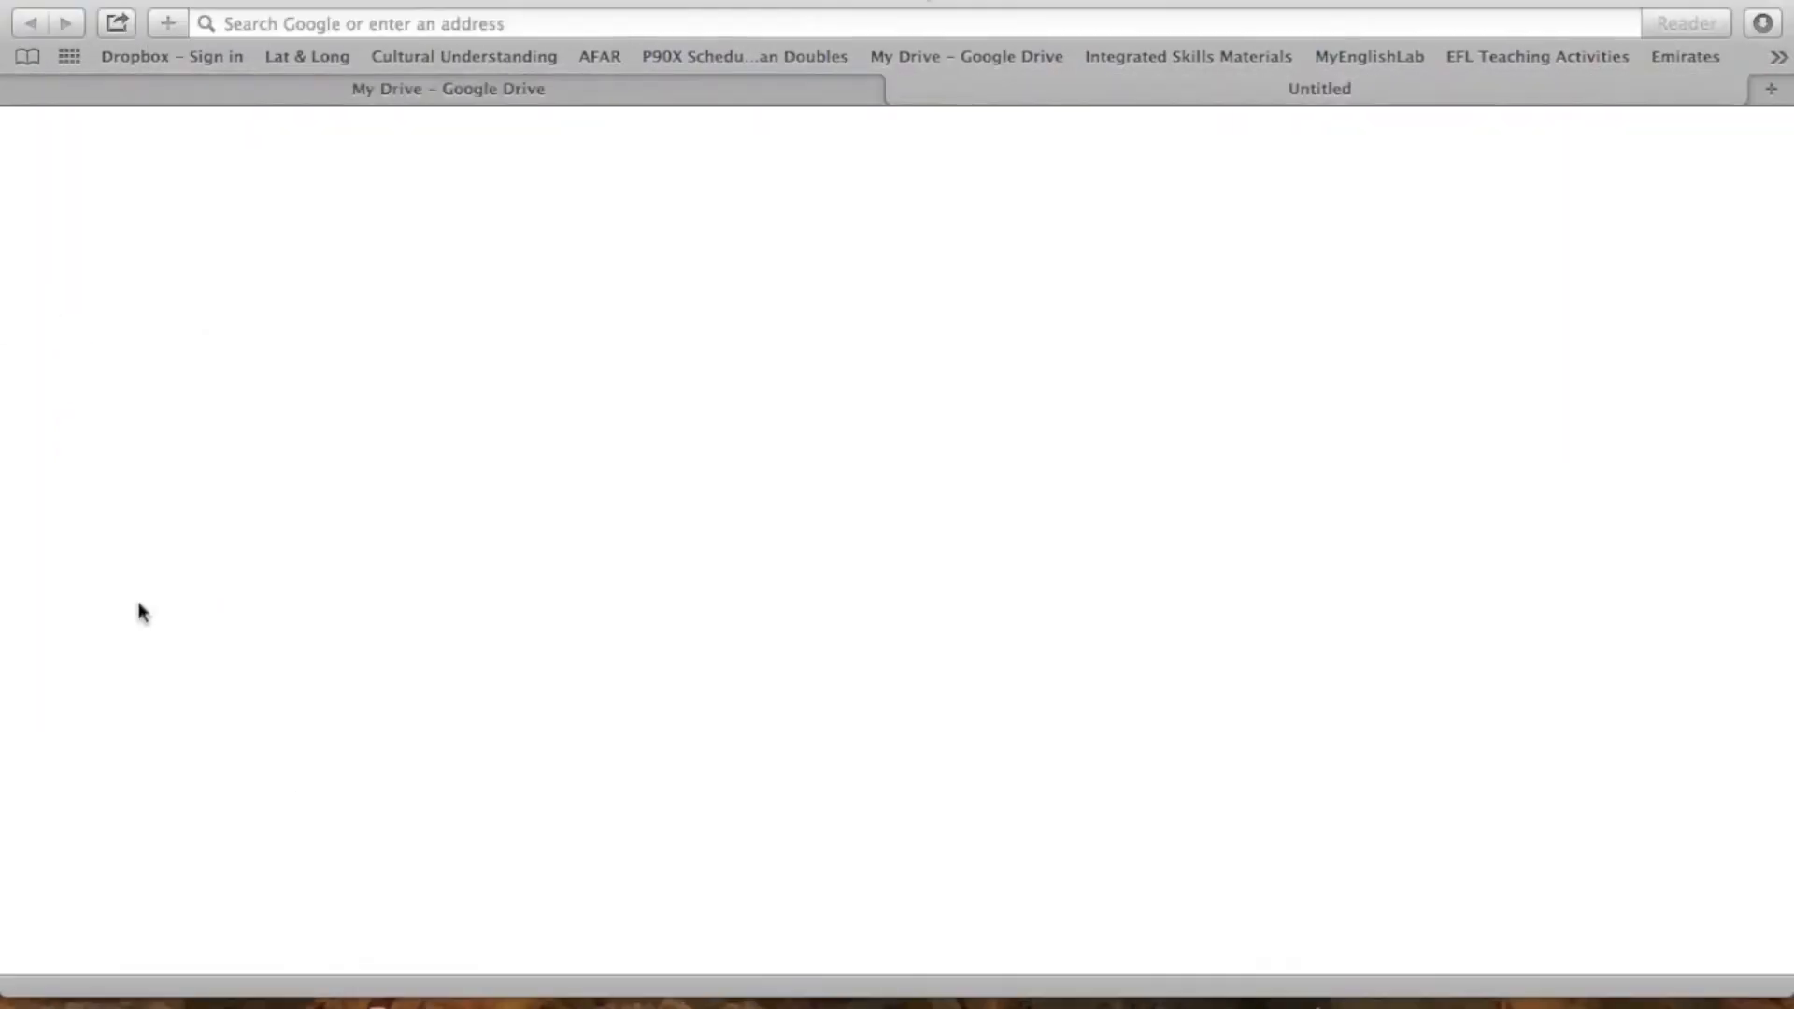
pyautogui.moveTo(953, 2)
pyautogui.mouseDown()
pyautogui.moveTo(736, 693)
pyautogui.moveTo(1006, 1)
pyautogui.moveTo(924, 1)
pyautogui.mouseUp()
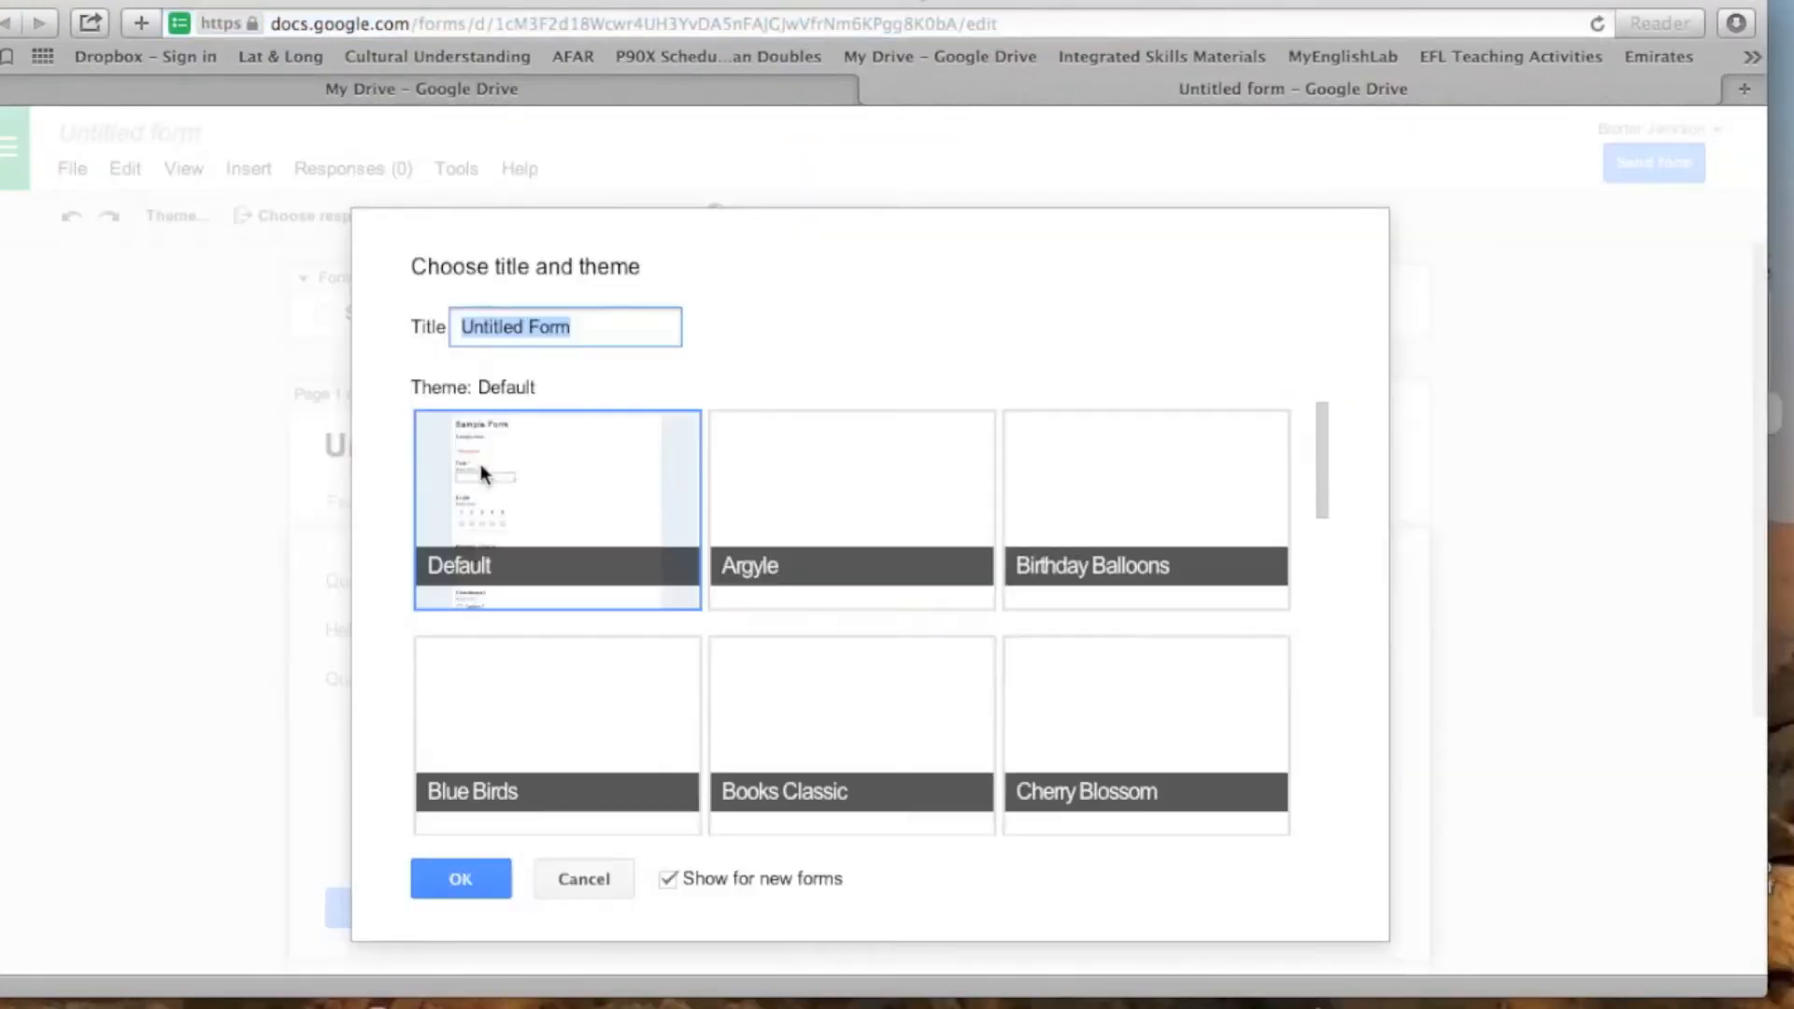
# - Replace the new form's default title with "Geography Quiz"
pyautogui.click(598, 324)
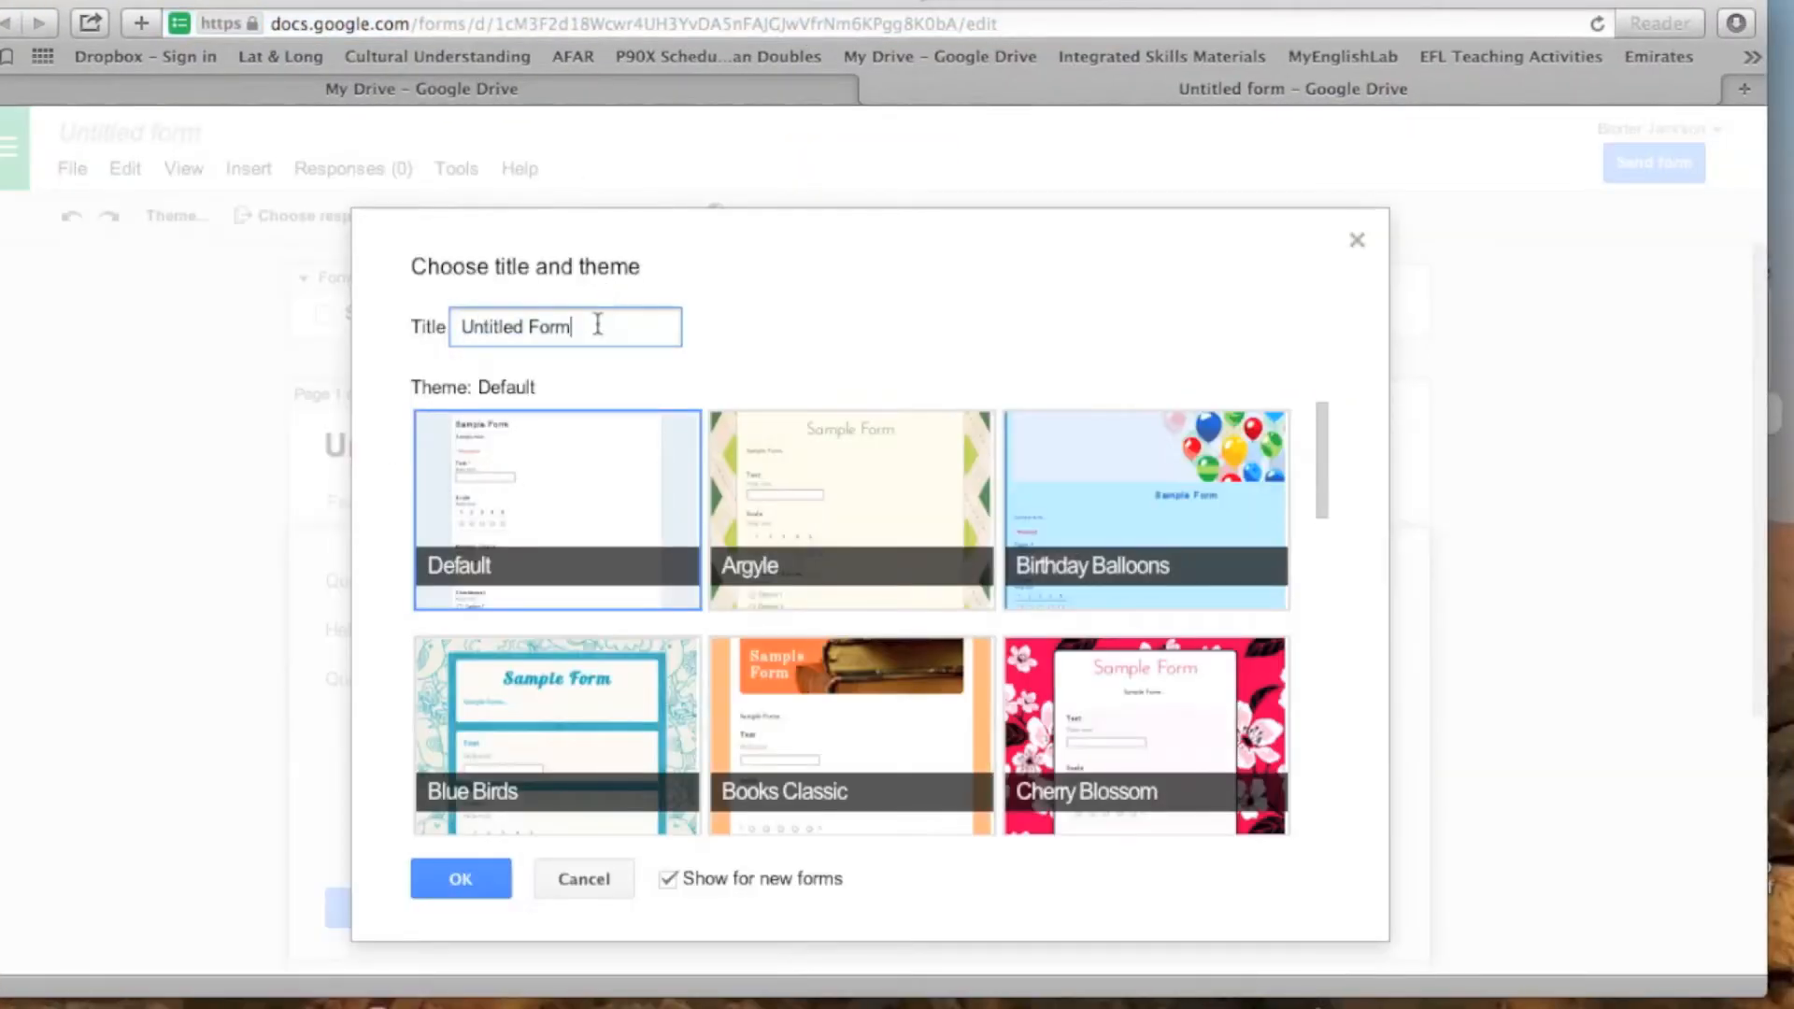
pyautogui.press('BackSpace')
pyautogui.press('BackSpace')
pyautogui.press('BackSpace')
pyautogui.press('BackSpace')
pyautogui.press('BackSpace')
pyautogui.press('BackSpace')
pyautogui.press('BackSpace')
pyautogui.press('BackSpace')
pyautogui.press('BackSpace')
pyautogui.press('BackSpace')
pyautogui.press('BackSpace')
pyautogui.press('BackSpace')
pyautogui.press('BackSpace')
pyautogui.write('E')
pyautogui.press('BackSpace')
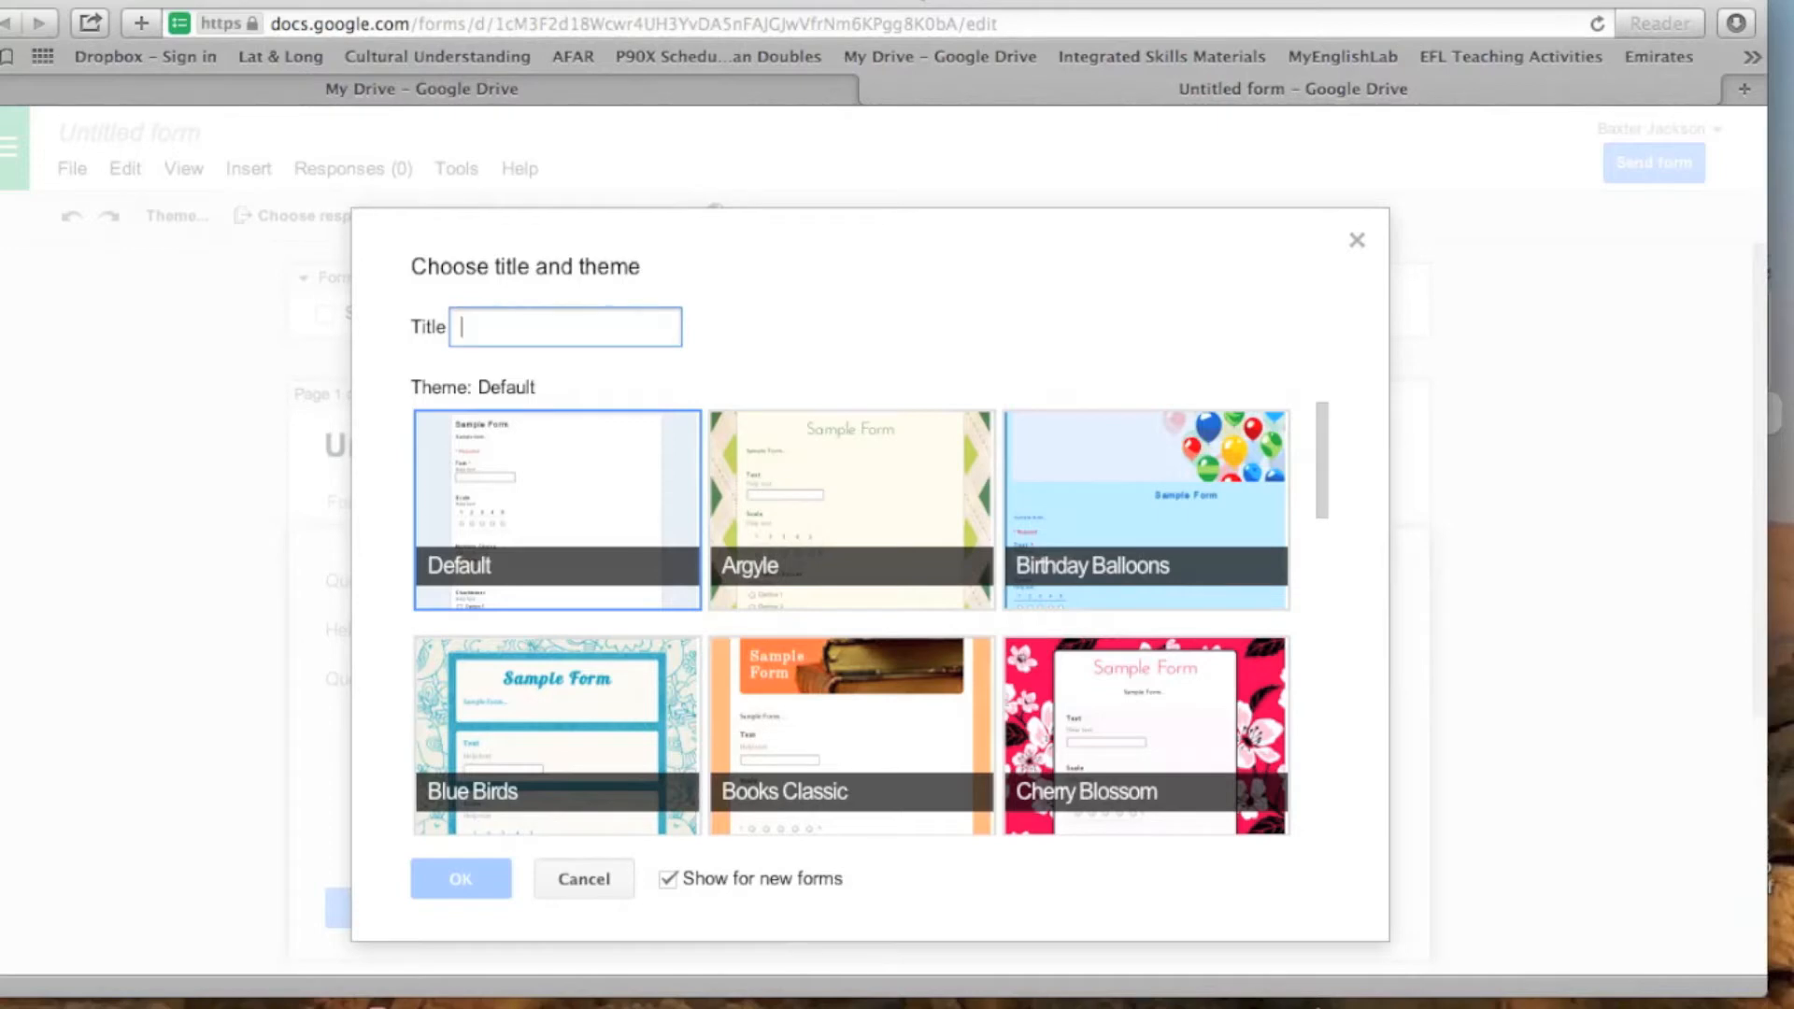
pyautogui.write('Geograpghy')
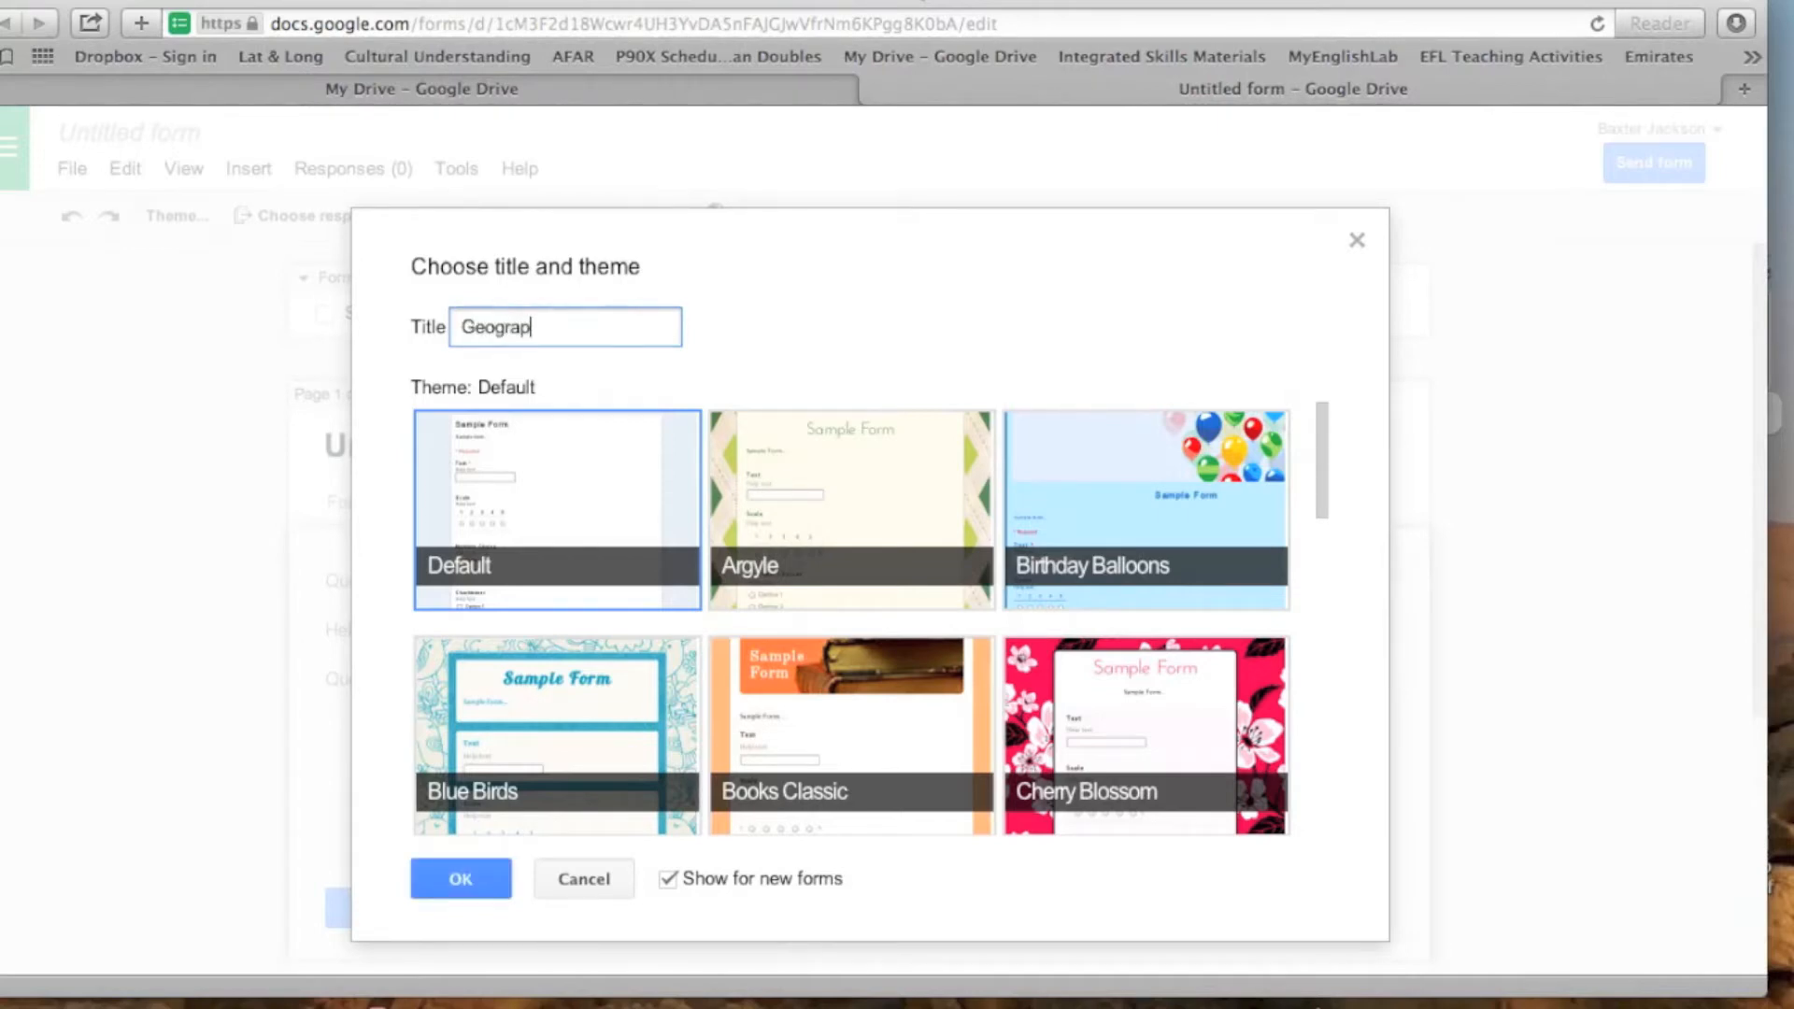
pyautogui.press('BackSpace')
pyautogui.press('BackSpace')
pyautogui.press('BackSpace')
pyautogui.press('BackSpace')
pyautogui.write('phy Quiz')
# - Choose the Argyle theme for the form and accept the title and theme settings
pyautogui.scroll(-5, 899, 641)
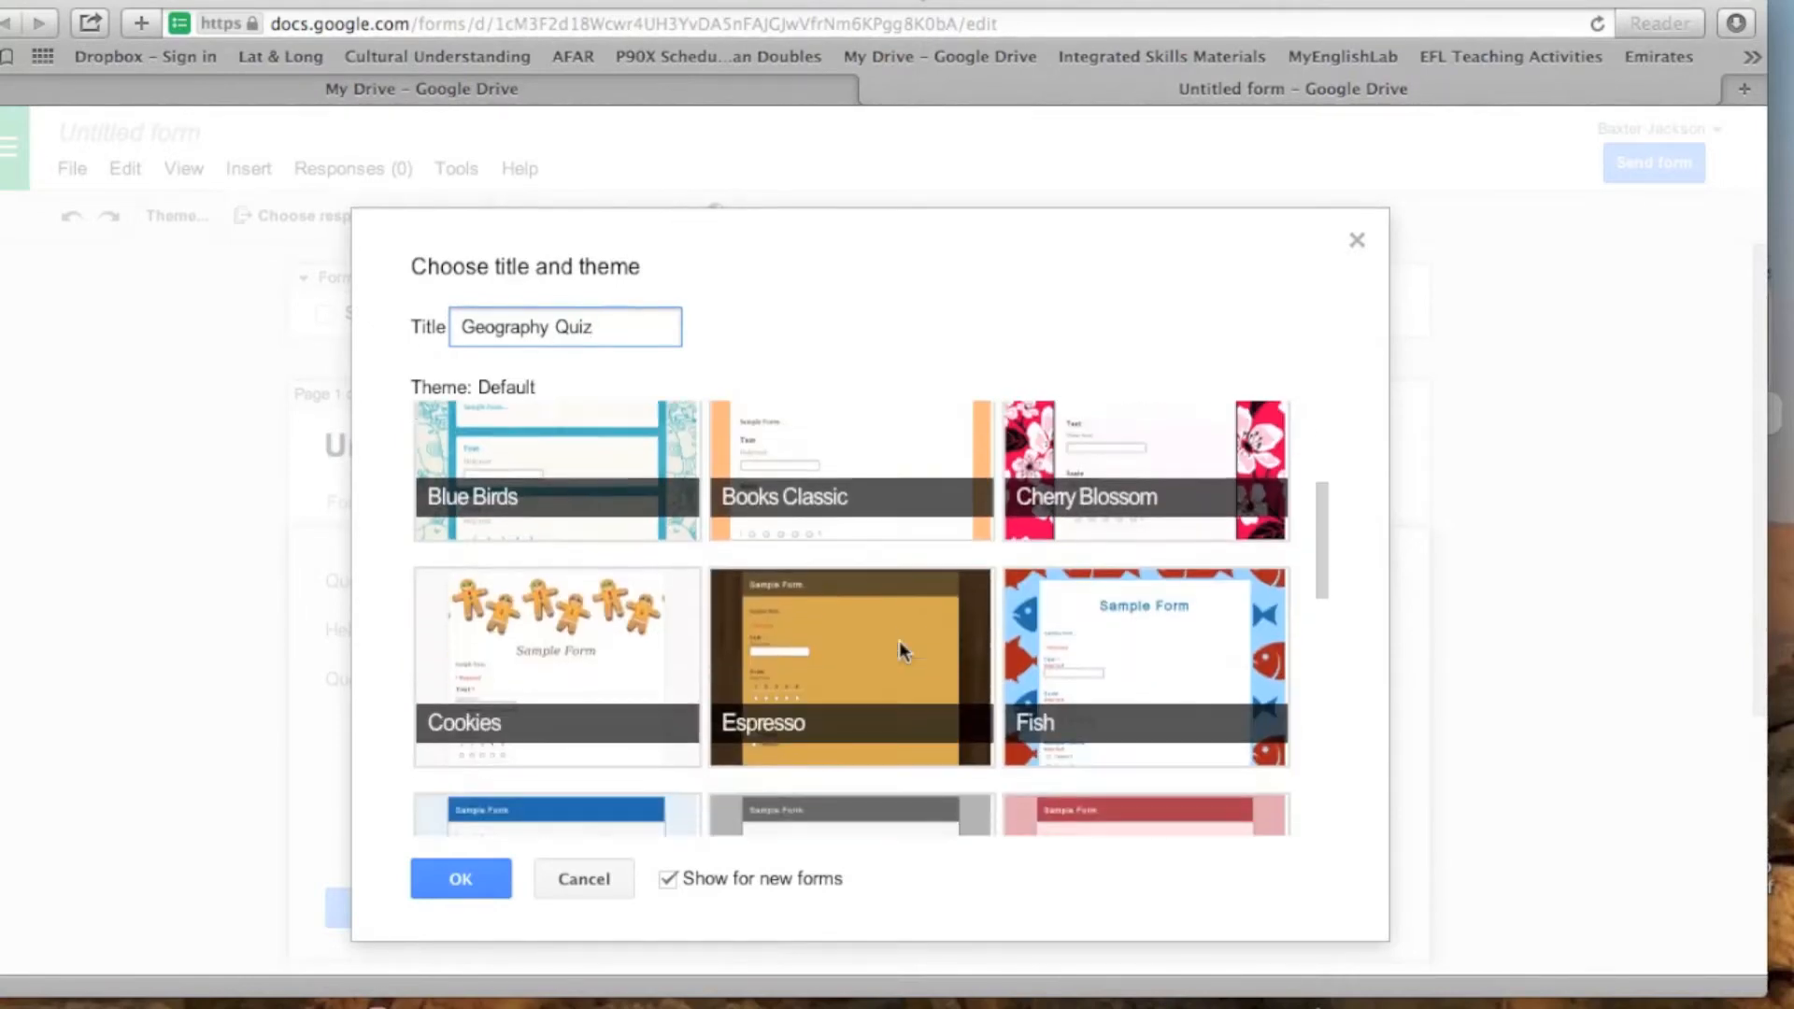
pyautogui.scroll(-3, 900, 644)
pyautogui.scroll(8, 899, 644)
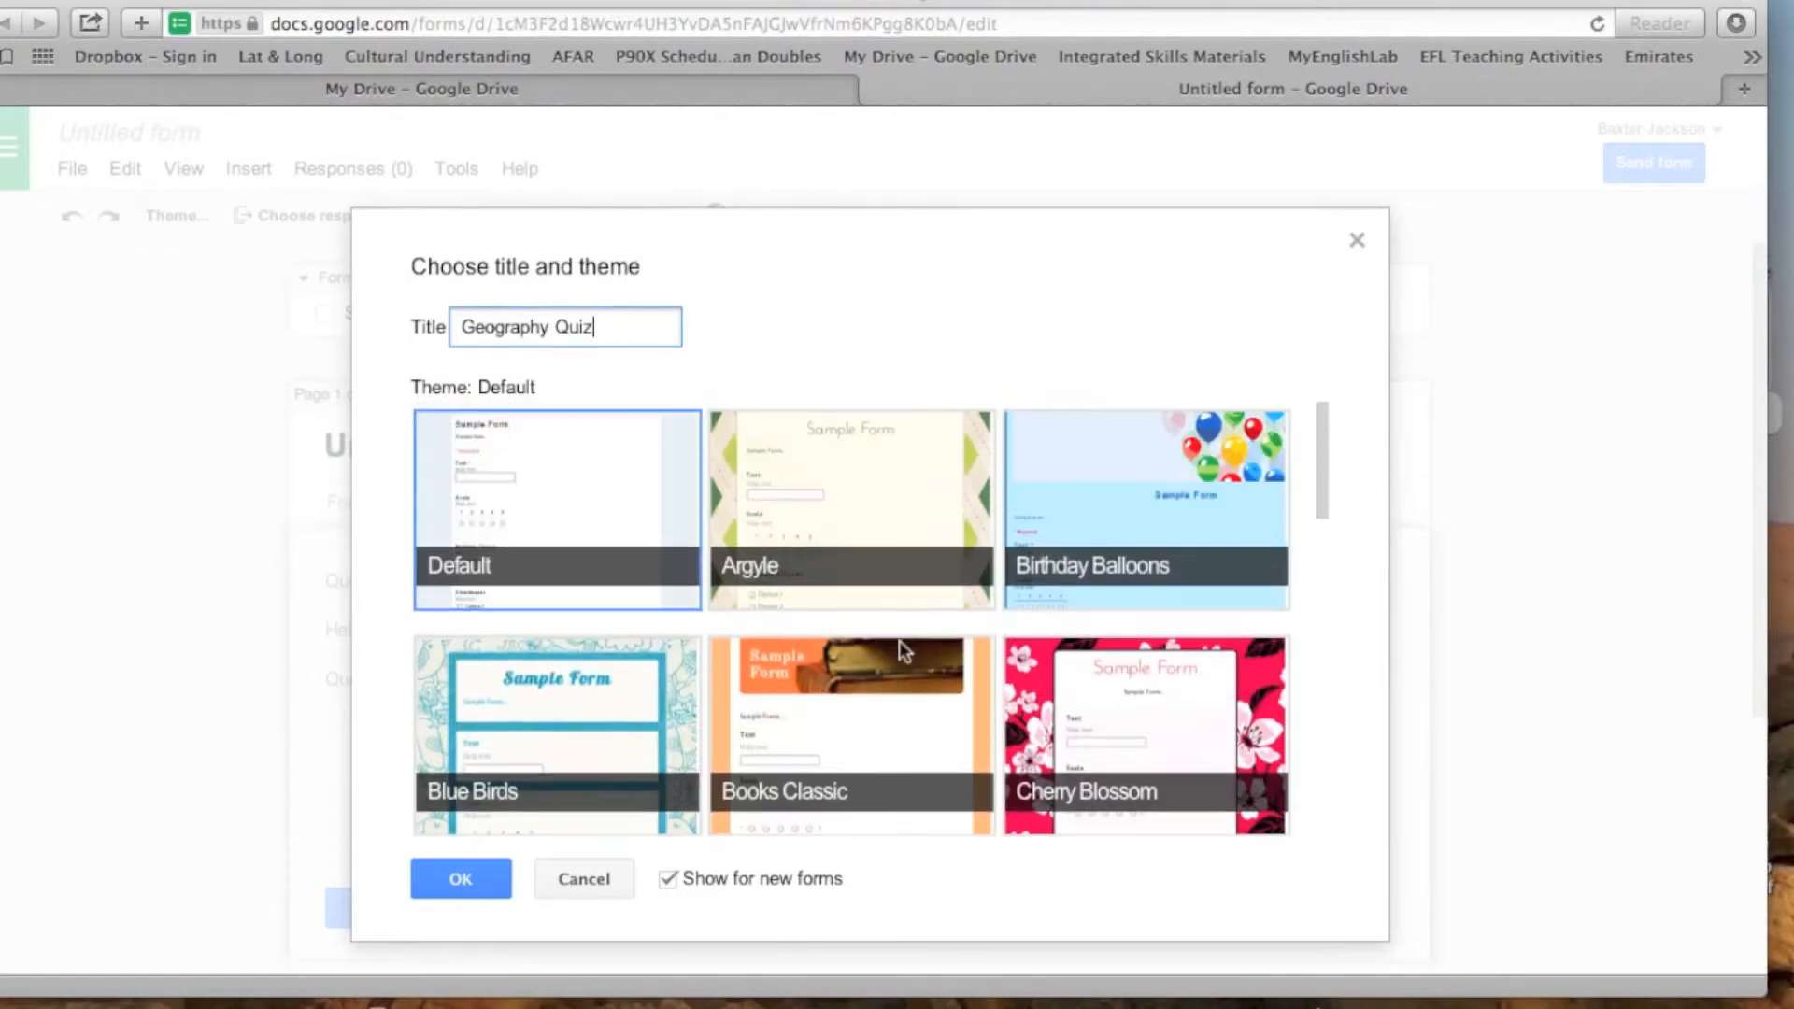
pyautogui.click(929, 516)
pyautogui.click(458, 880)
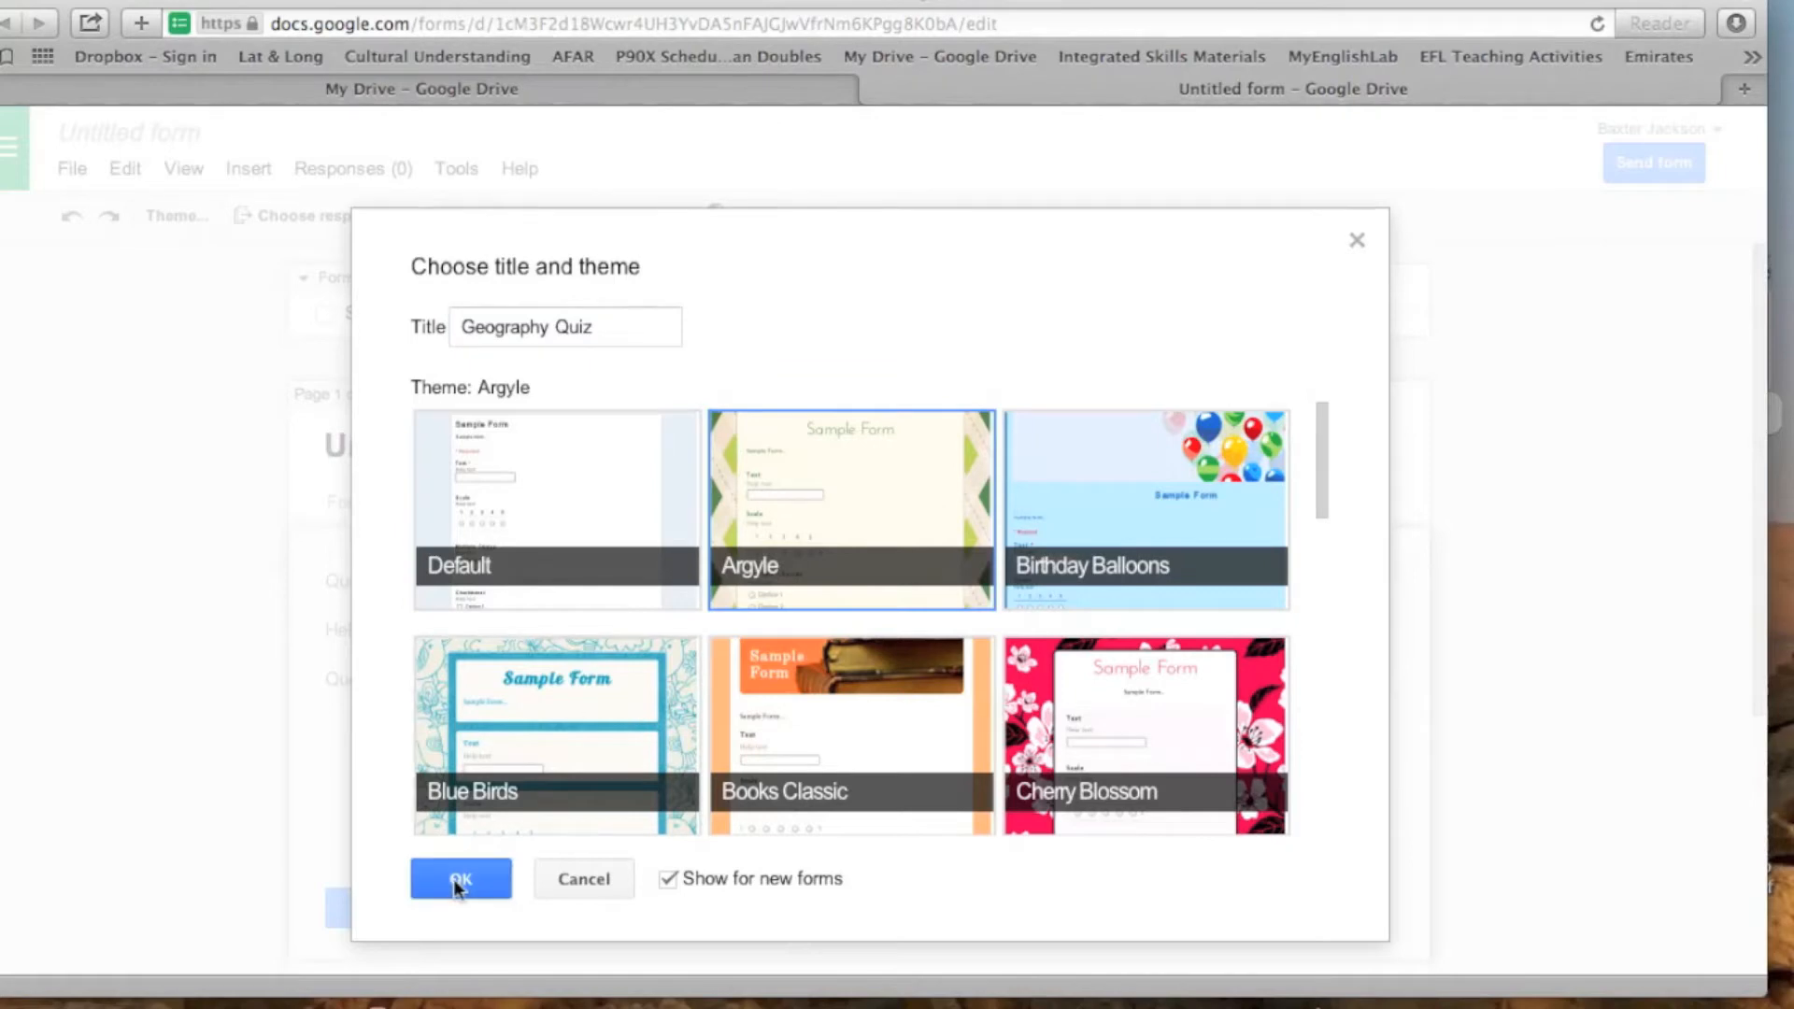
# - Replace the first question's default title with "Name:"
pyautogui.click(694, 581)
pyautogui.press('BackSpace')
pyautogui.press('BackSpace')
pyautogui.press('BackSpace')
pyautogui.press('BackSpace')
pyautogui.press('BackSpace')
pyautogui.press('BackSpace')
pyautogui.press('BackSpace')
pyautogui.press('BackSpace')
pyautogui.press('BackSpace')
pyautogui.press('BackSpace')
pyautogui.press('BackSpace')
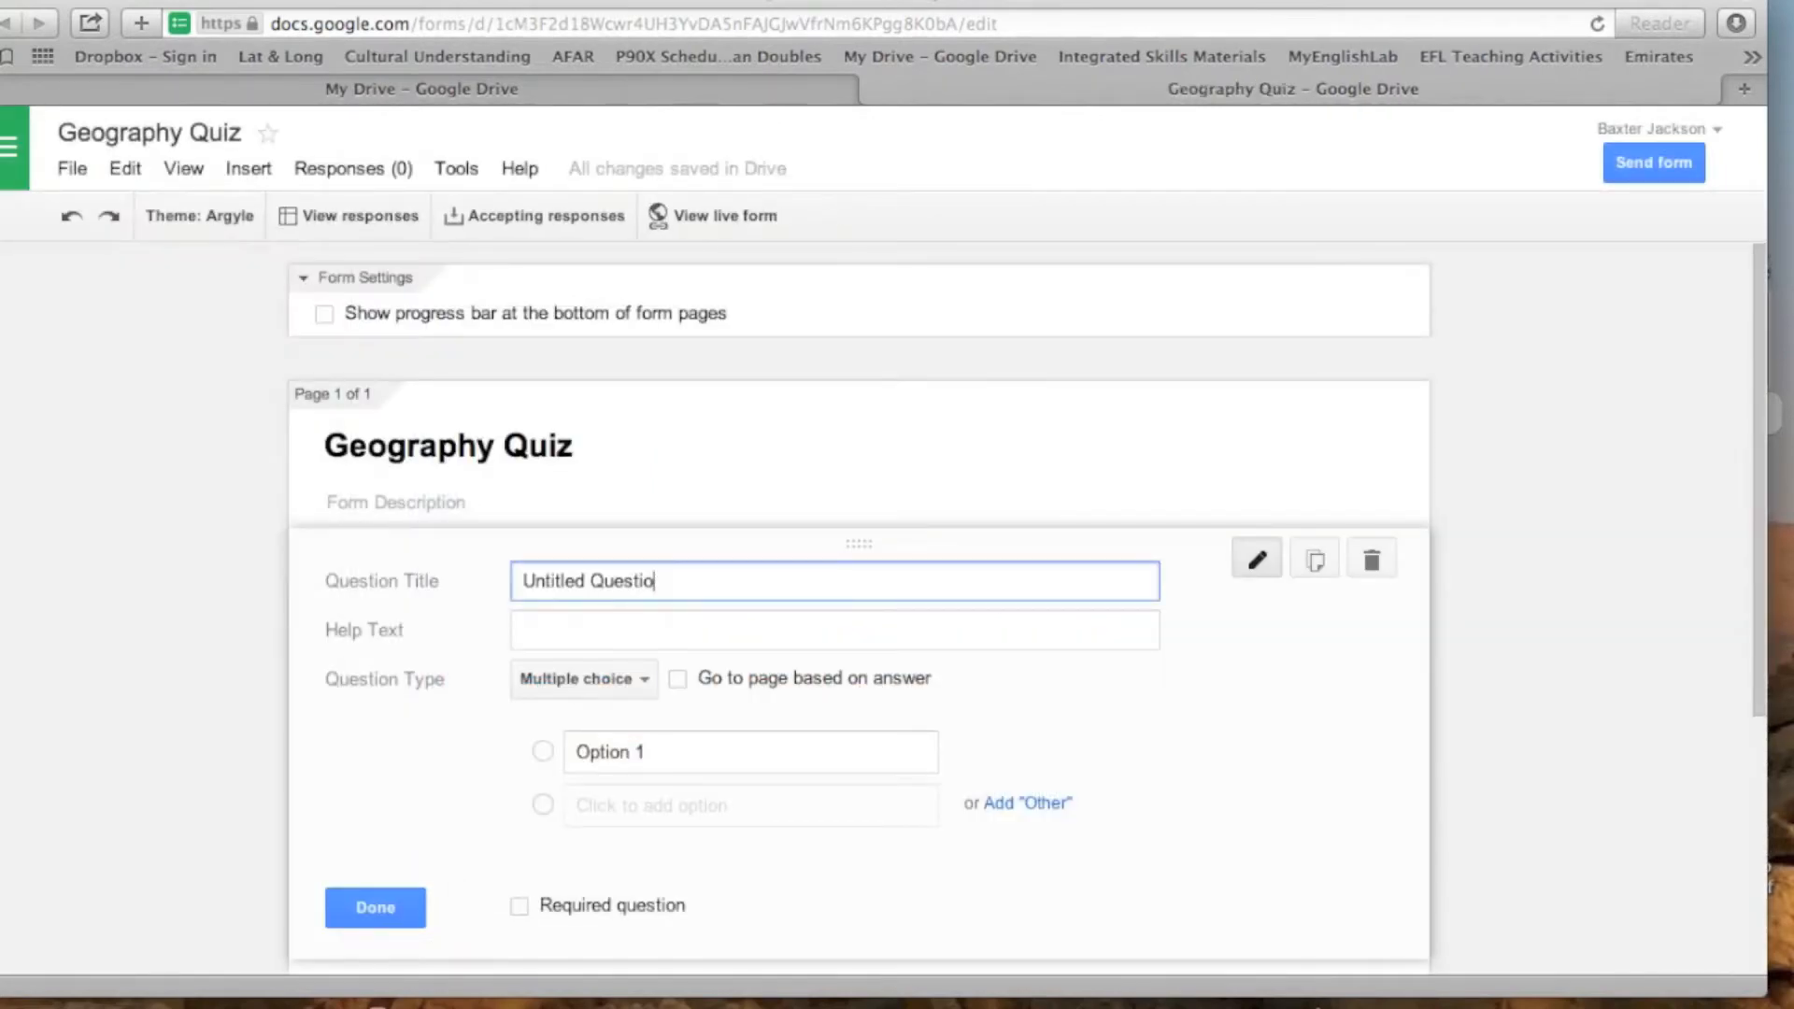
pyautogui.press('BackSpace')
pyautogui.press('BackSpace')
pyautogui.press('BackSpace')
pyautogui.press('BackSpace')
pyautogui.press('BackSpace')
pyautogui.press('BackSpace')
pyautogui.write('Name:')
# - Change the "Name:" question's type to Text and make it a required question
pyautogui.click(646, 676)
pyautogui.click(651, 607)
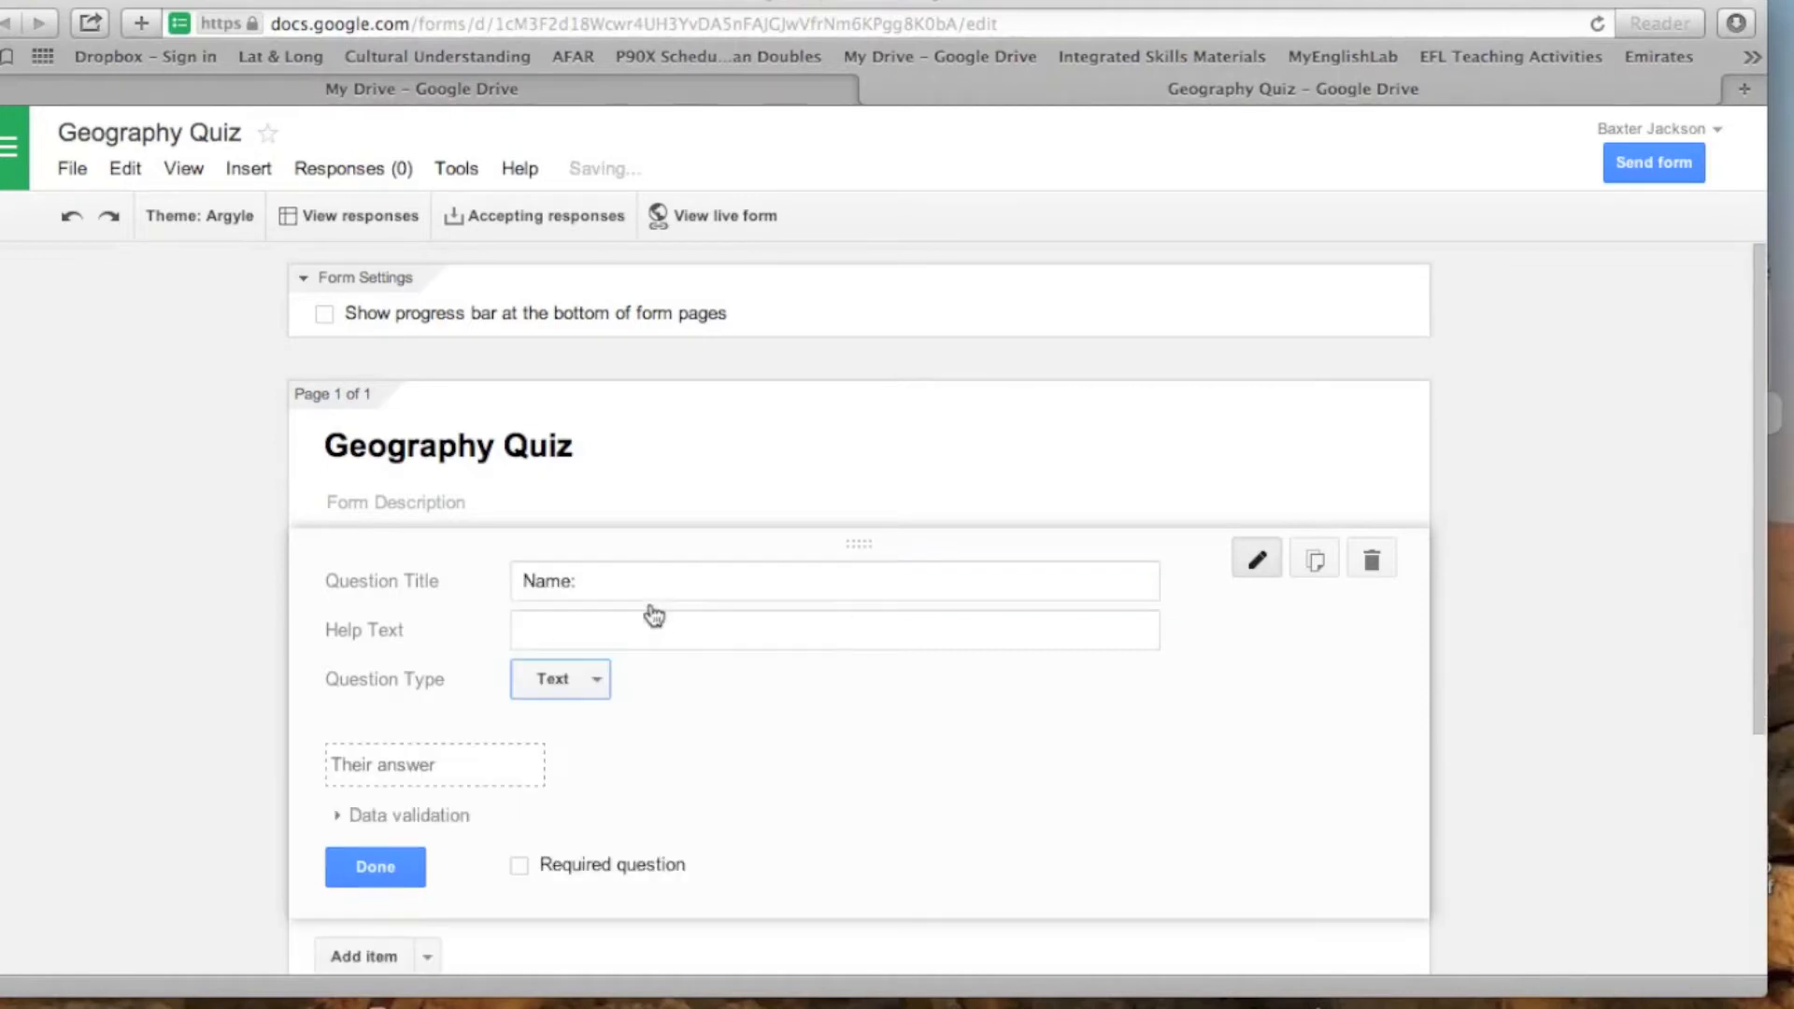
pyautogui.click(520, 866)
# - Add a text question titled "Section Number:" and make it required
pyautogui.scroll(-3, 800, 844)
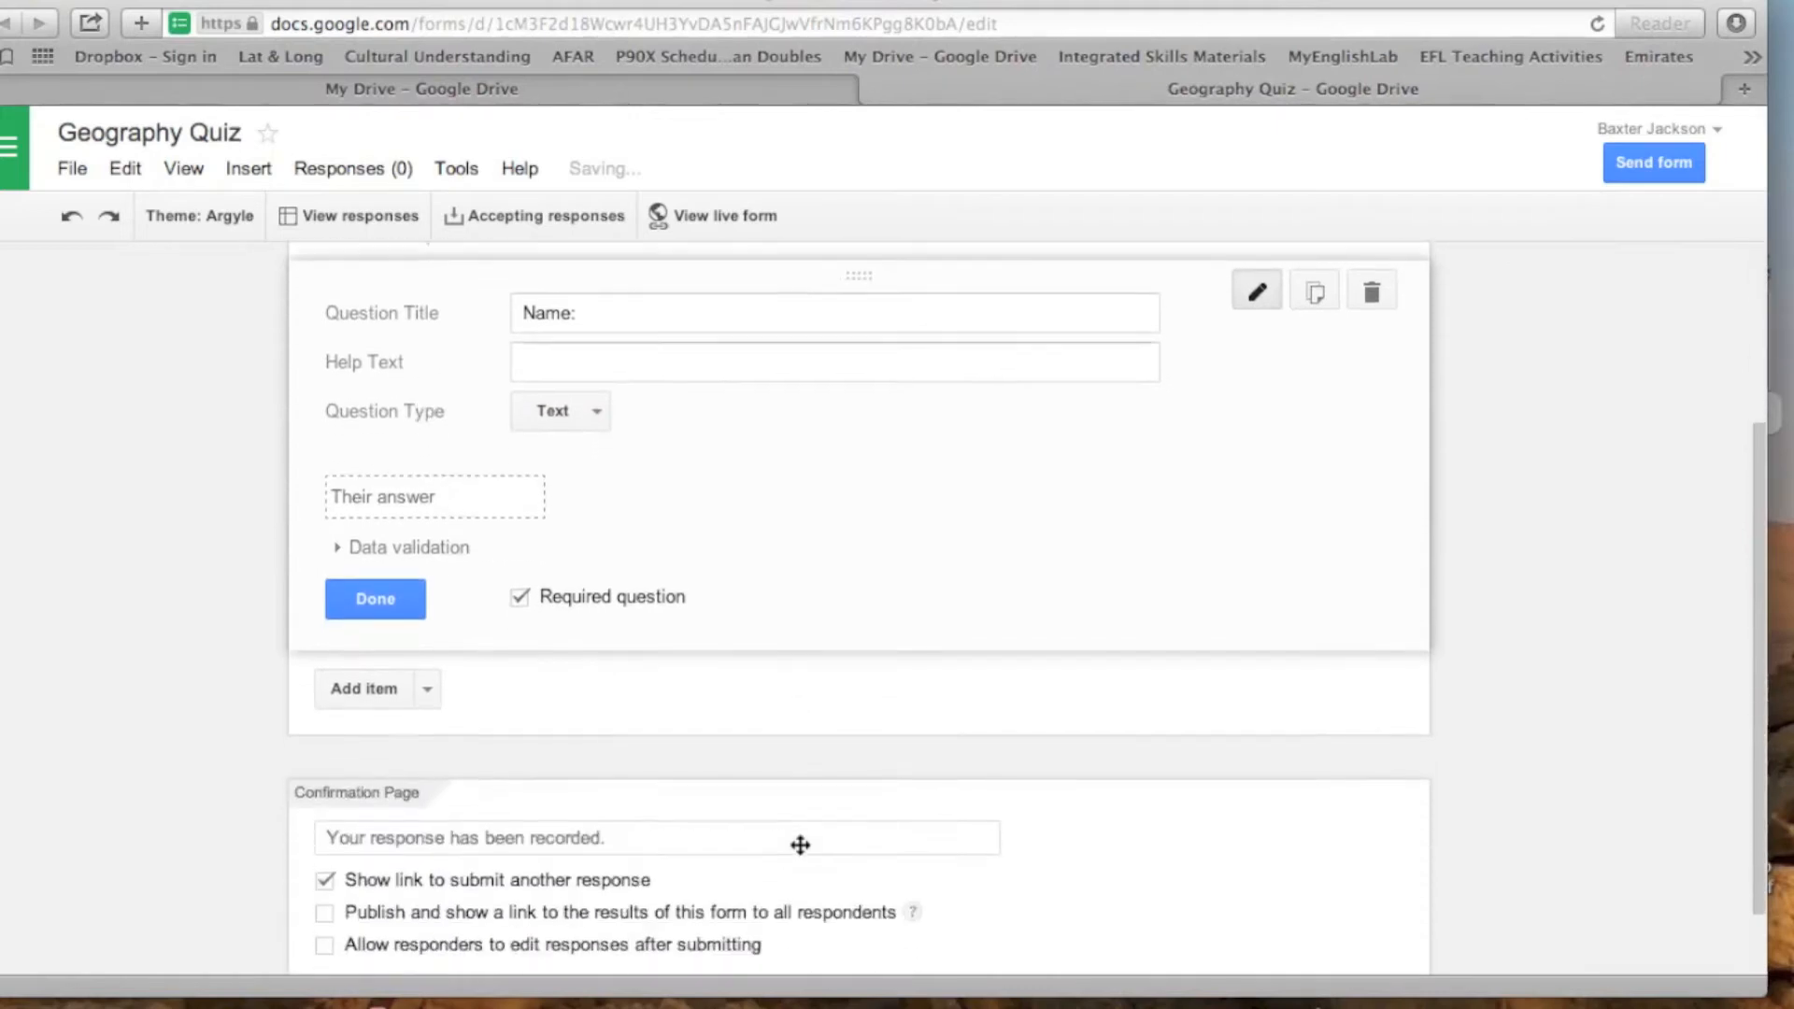
pyautogui.click(427, 682)
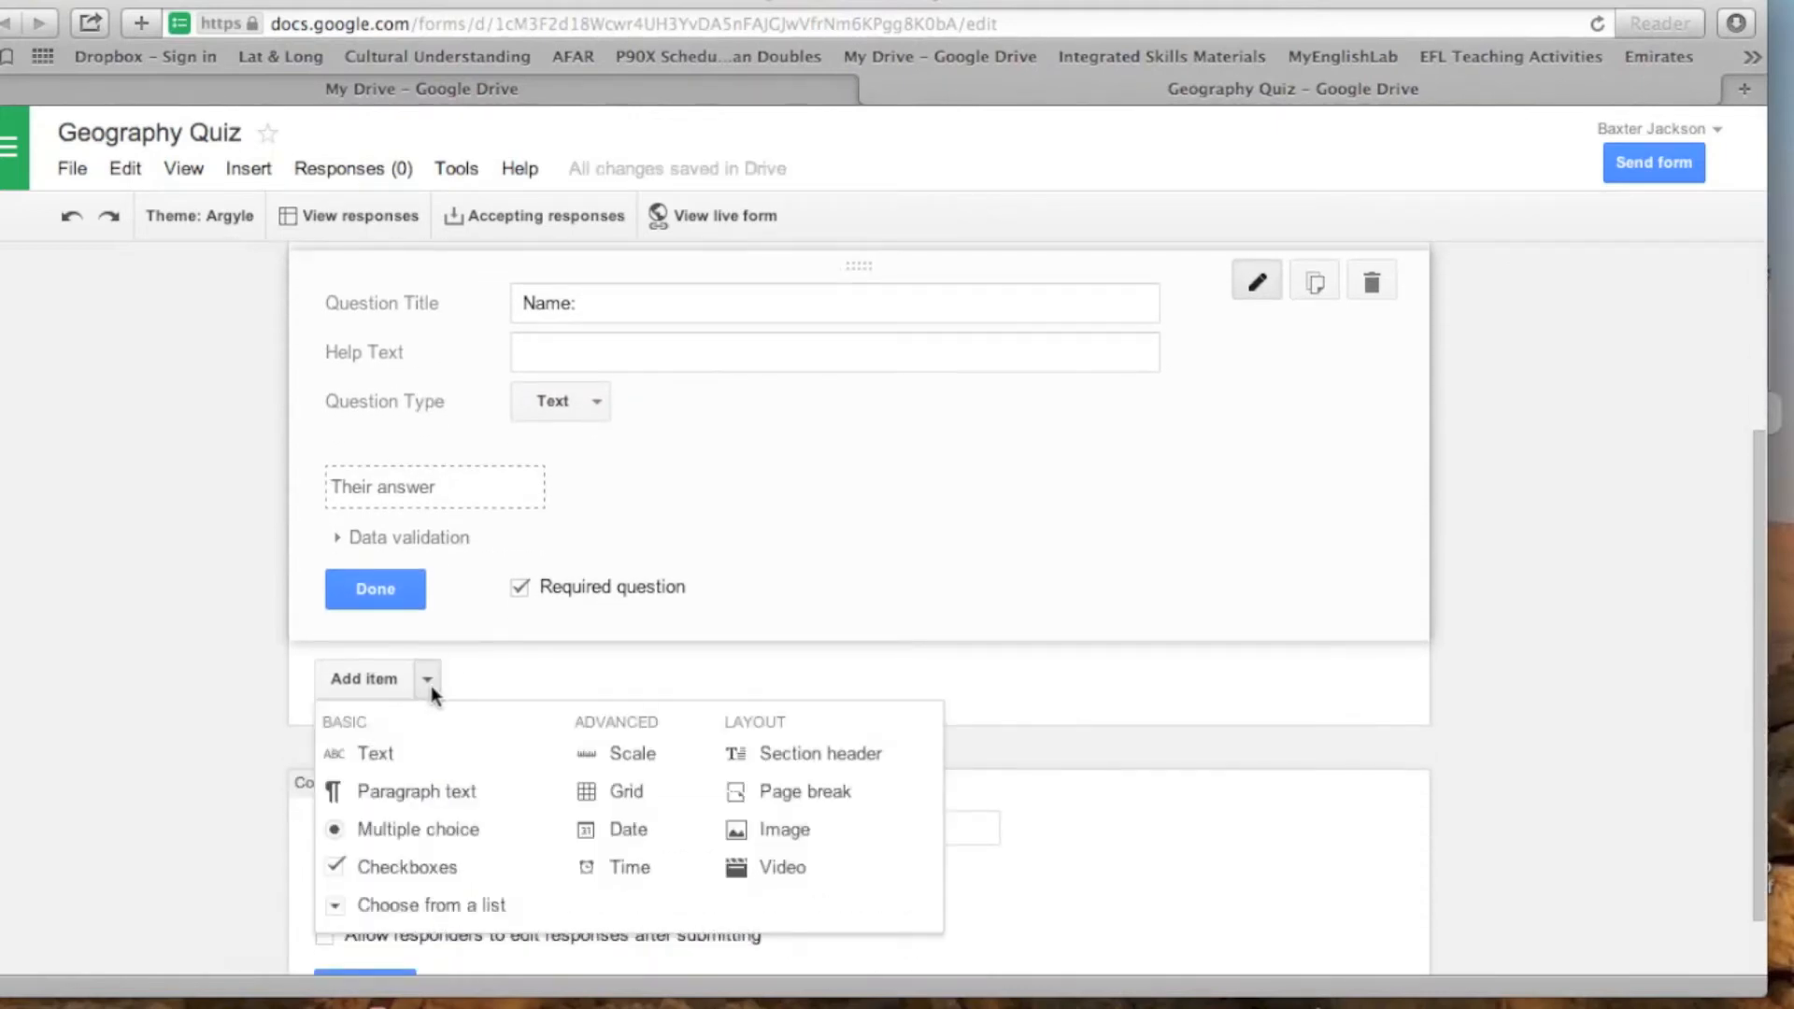
pyautogui.click(377, 753)
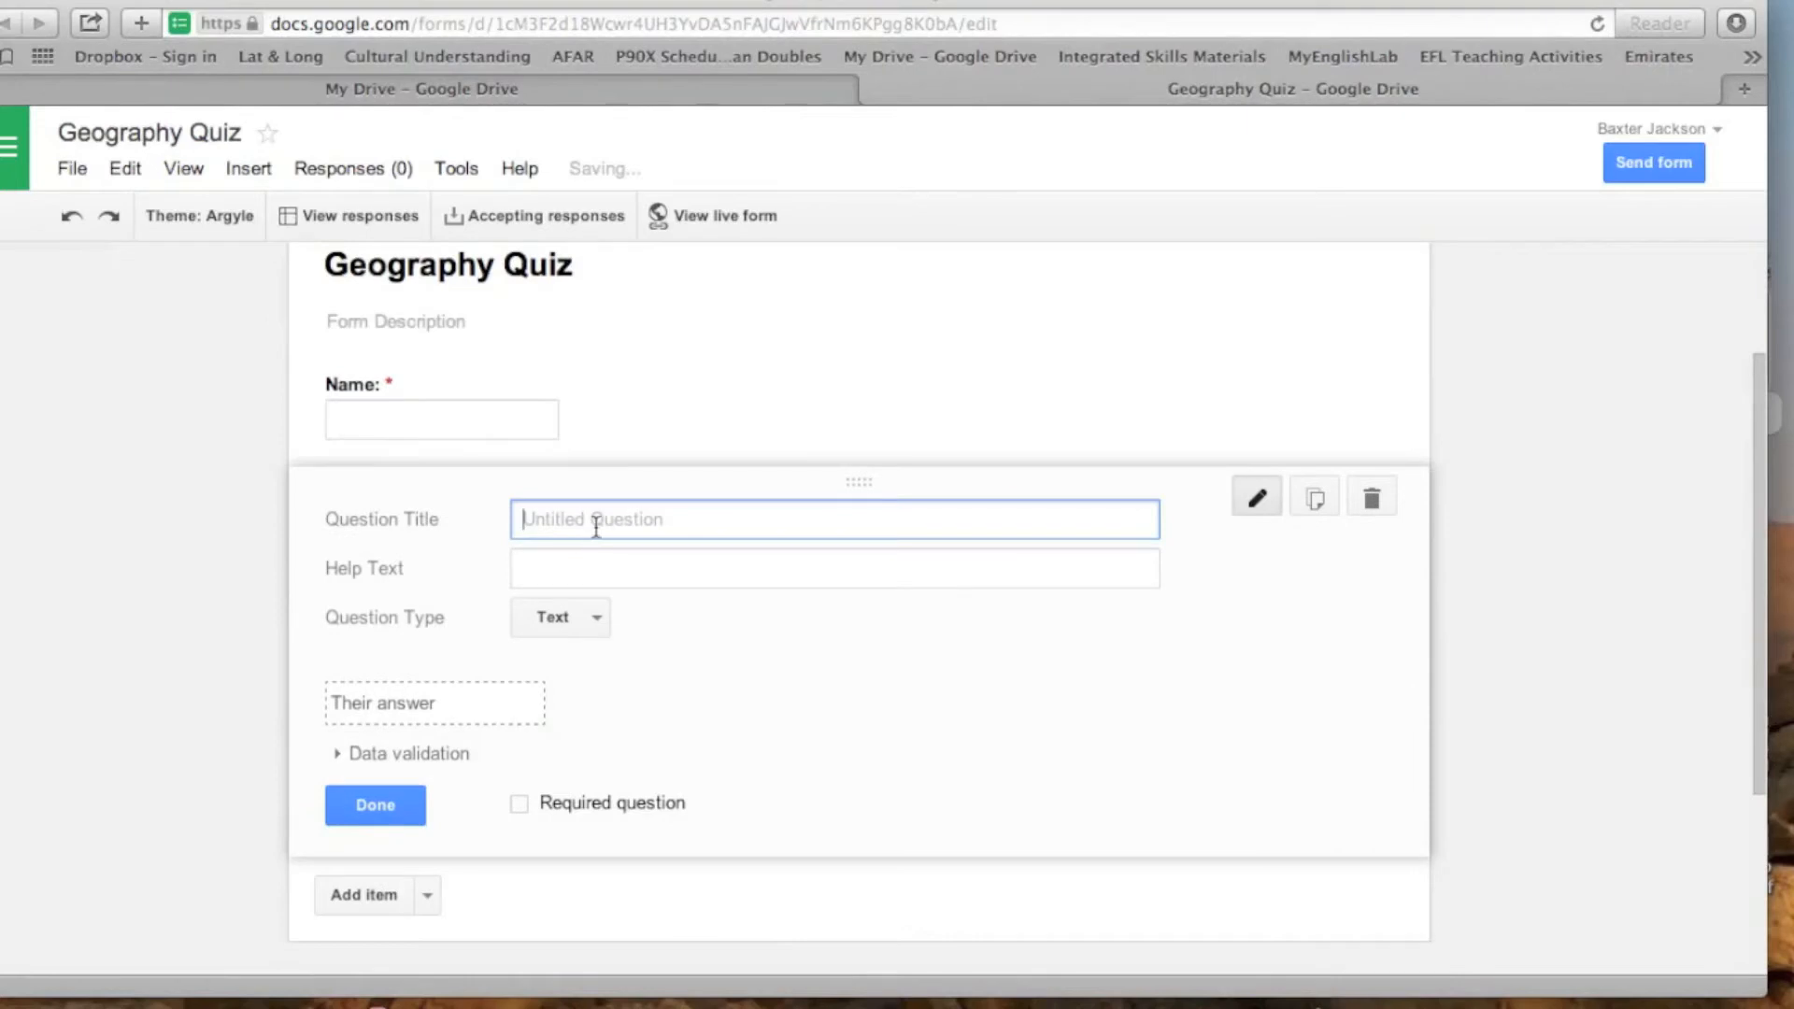
pyautogui.write('S')
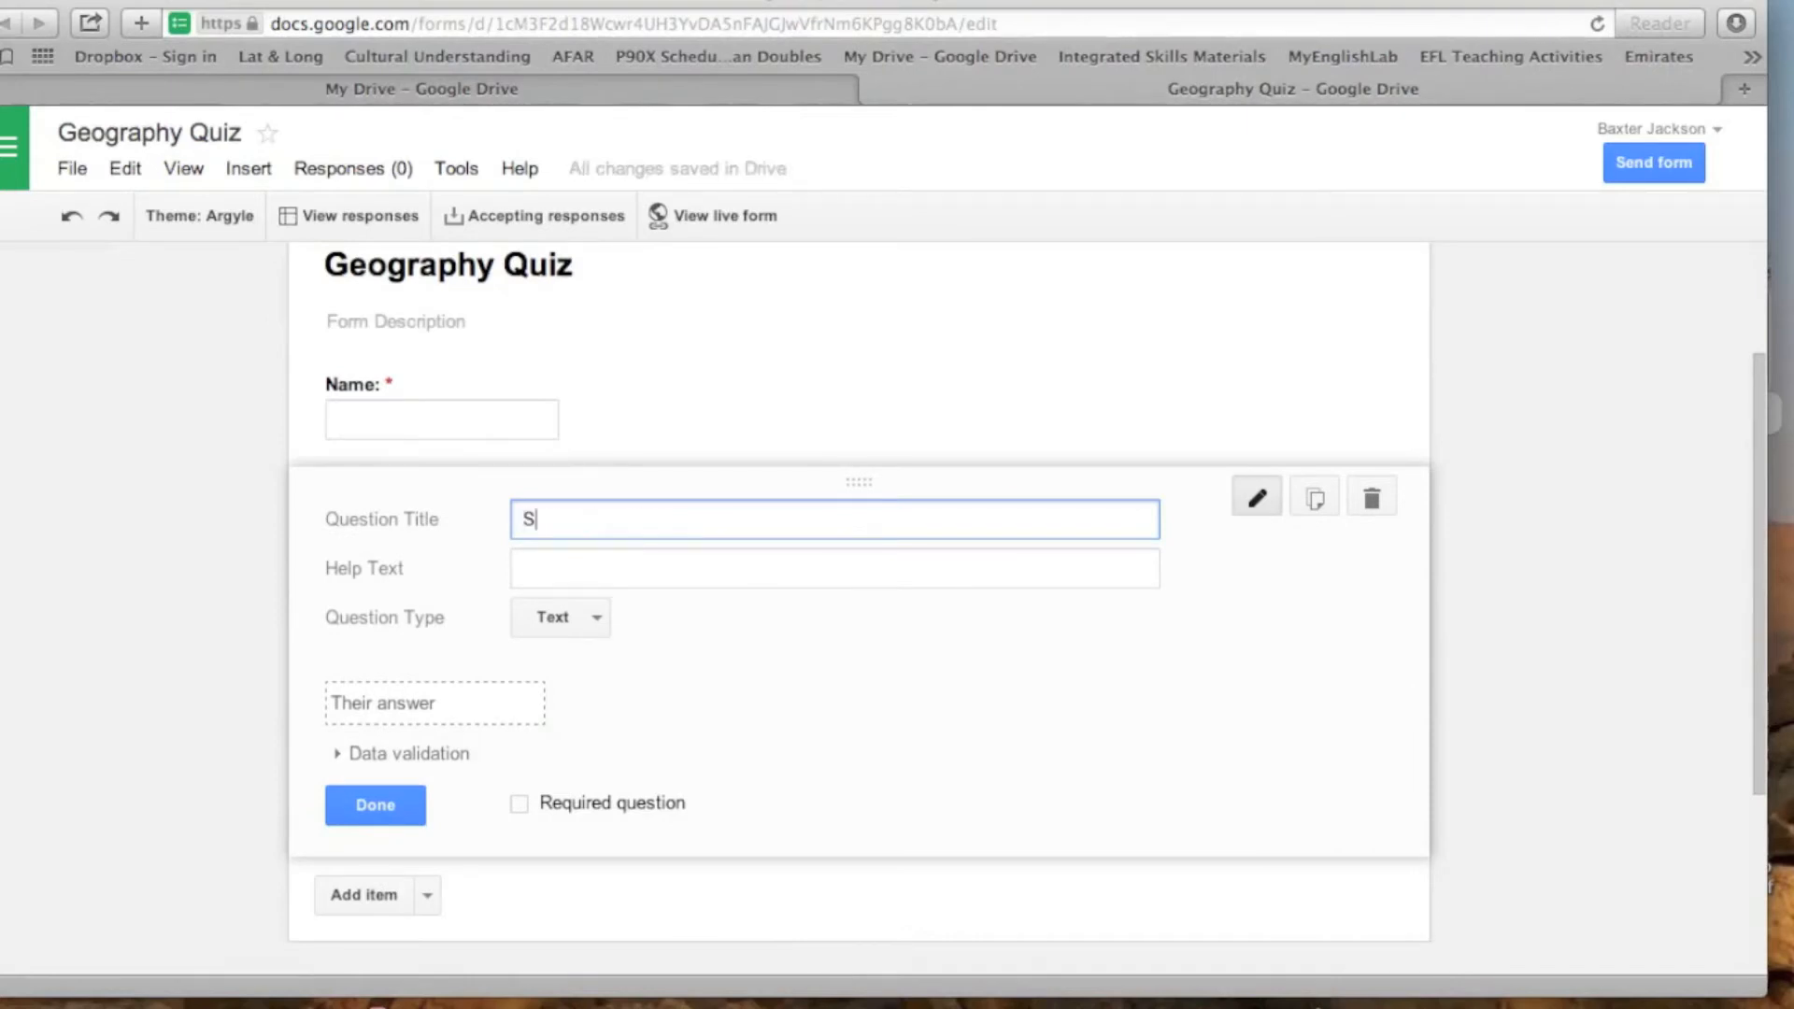
pyautogui.write('ection Number:')
pyautogui.click(520, 803)
# - Add a text question titled "Email:" and make it required
pyautogui.scroll(-5, 825, 800)
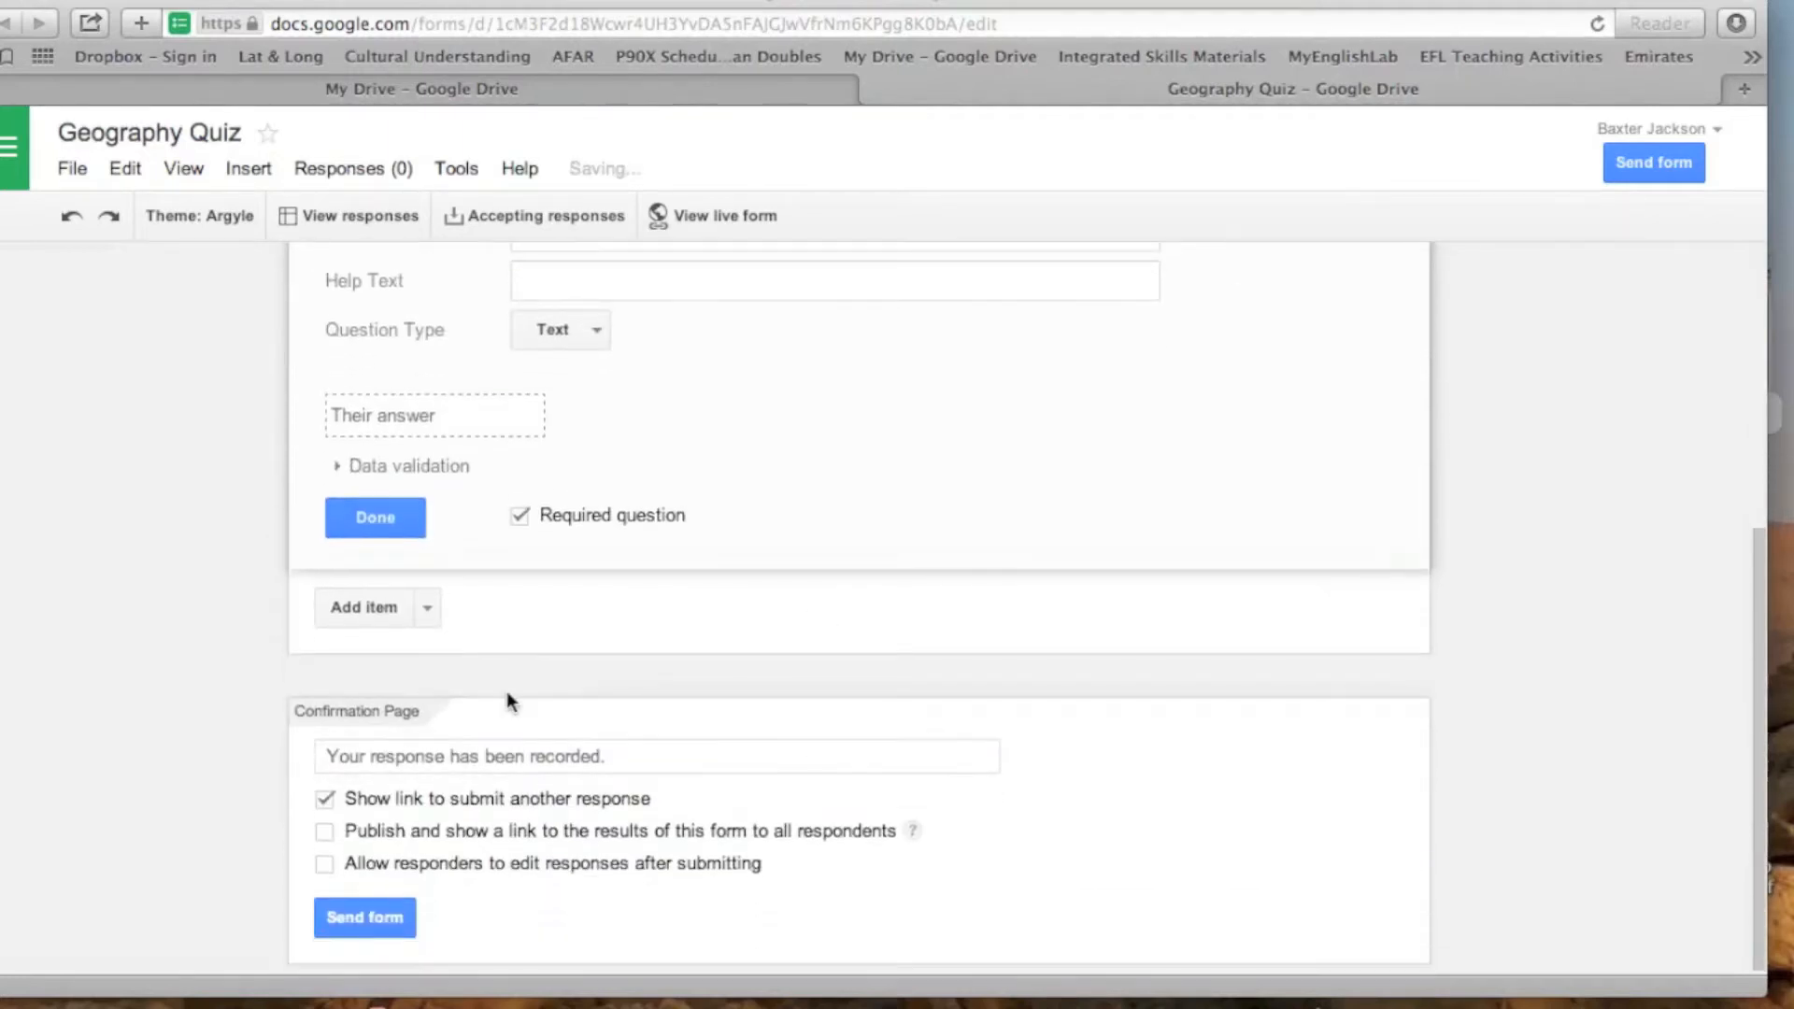
pyautogui.click(428, 609)
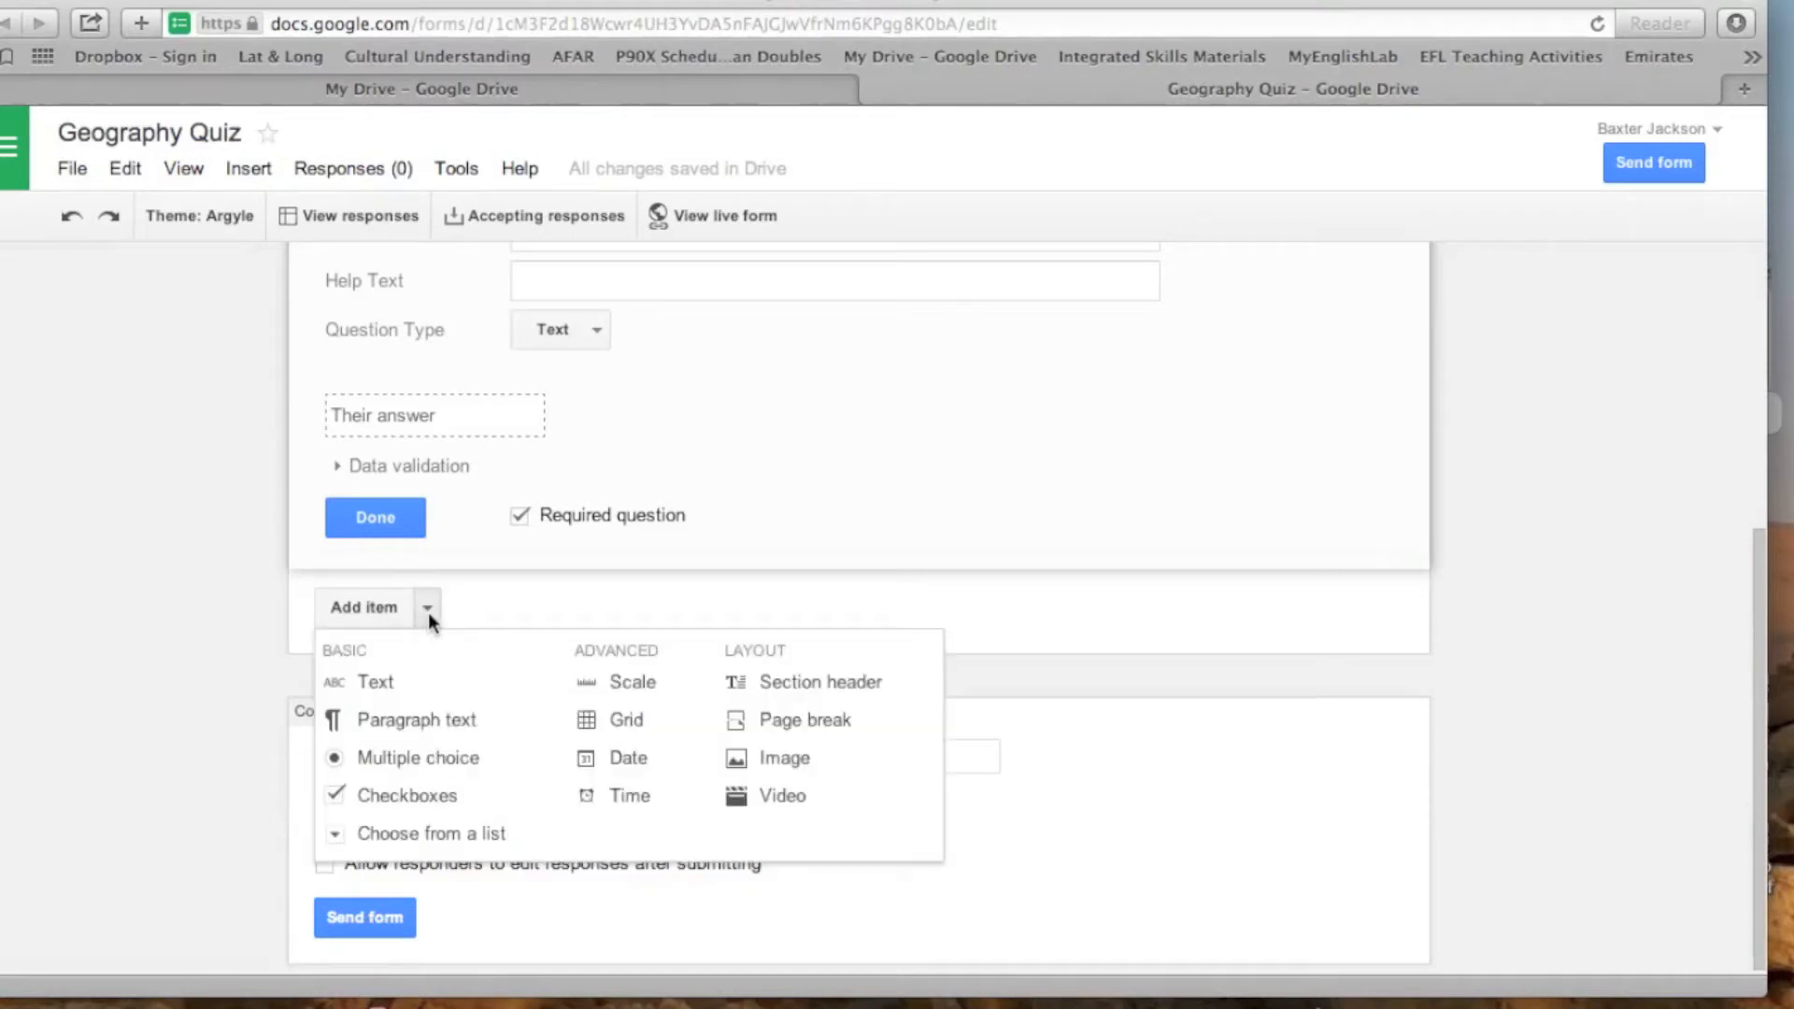
pyautogui.click(374, 687)
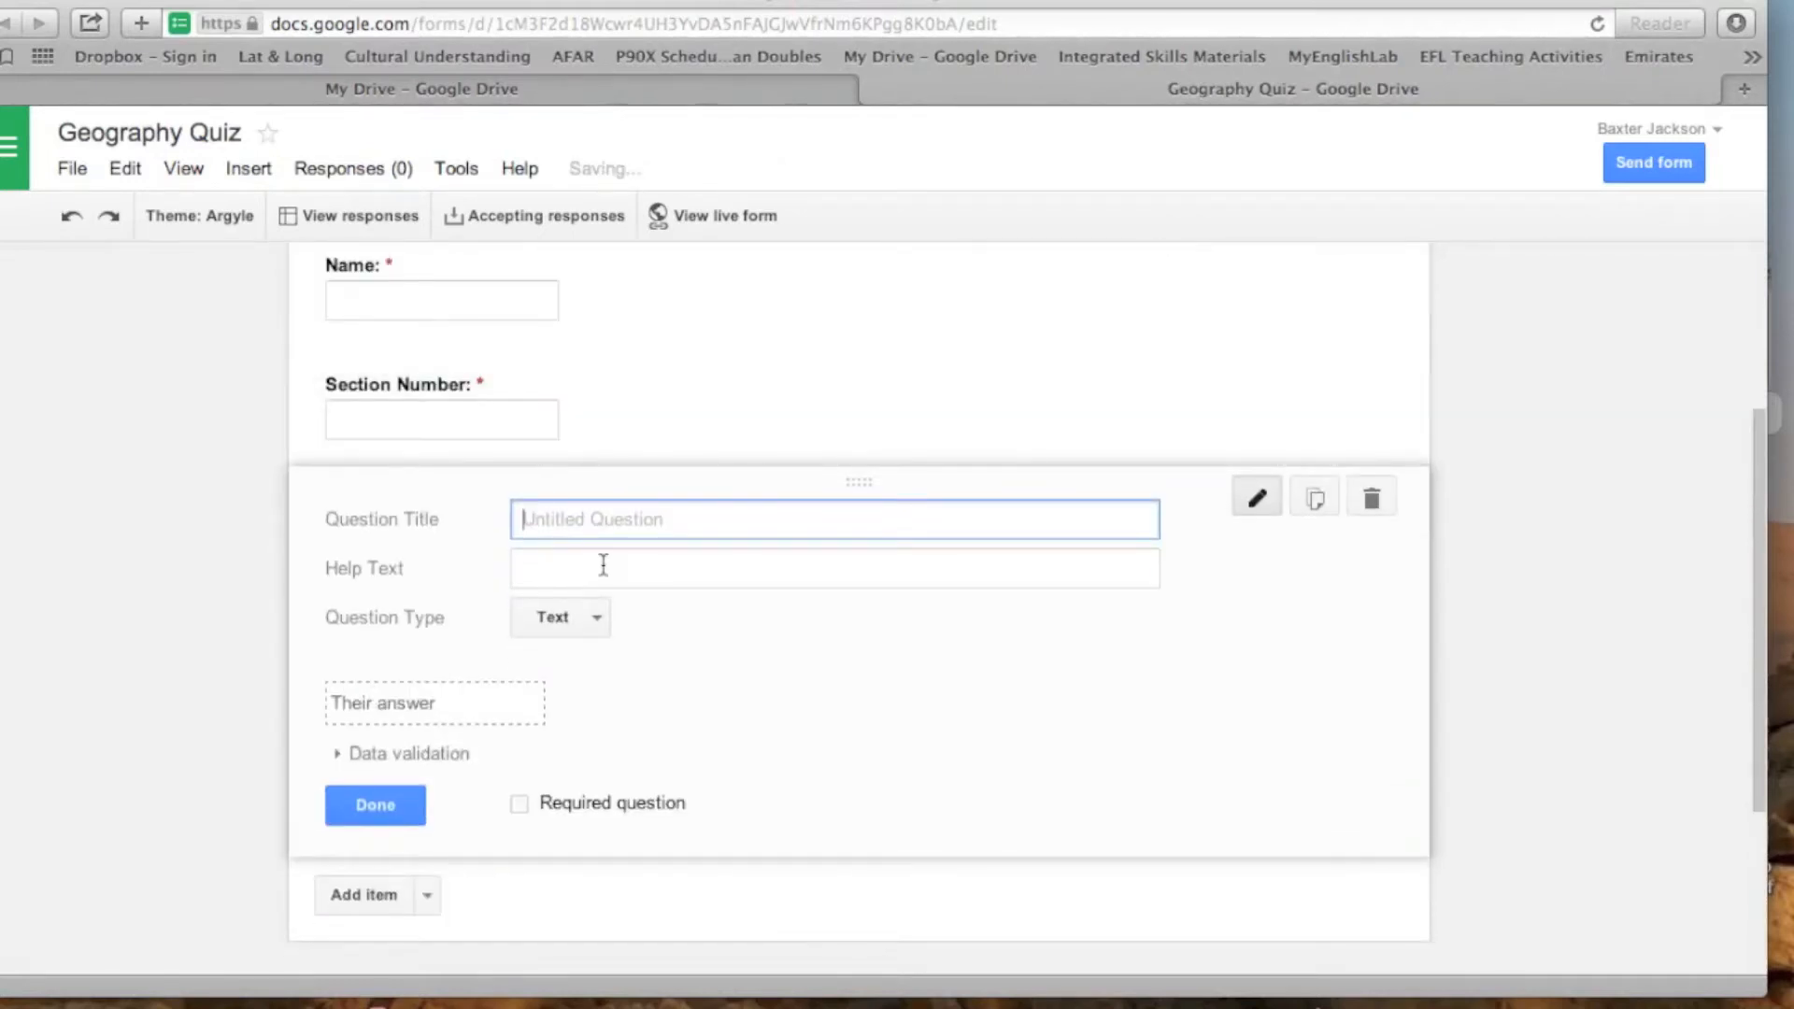
pyautogui.write('Email:')
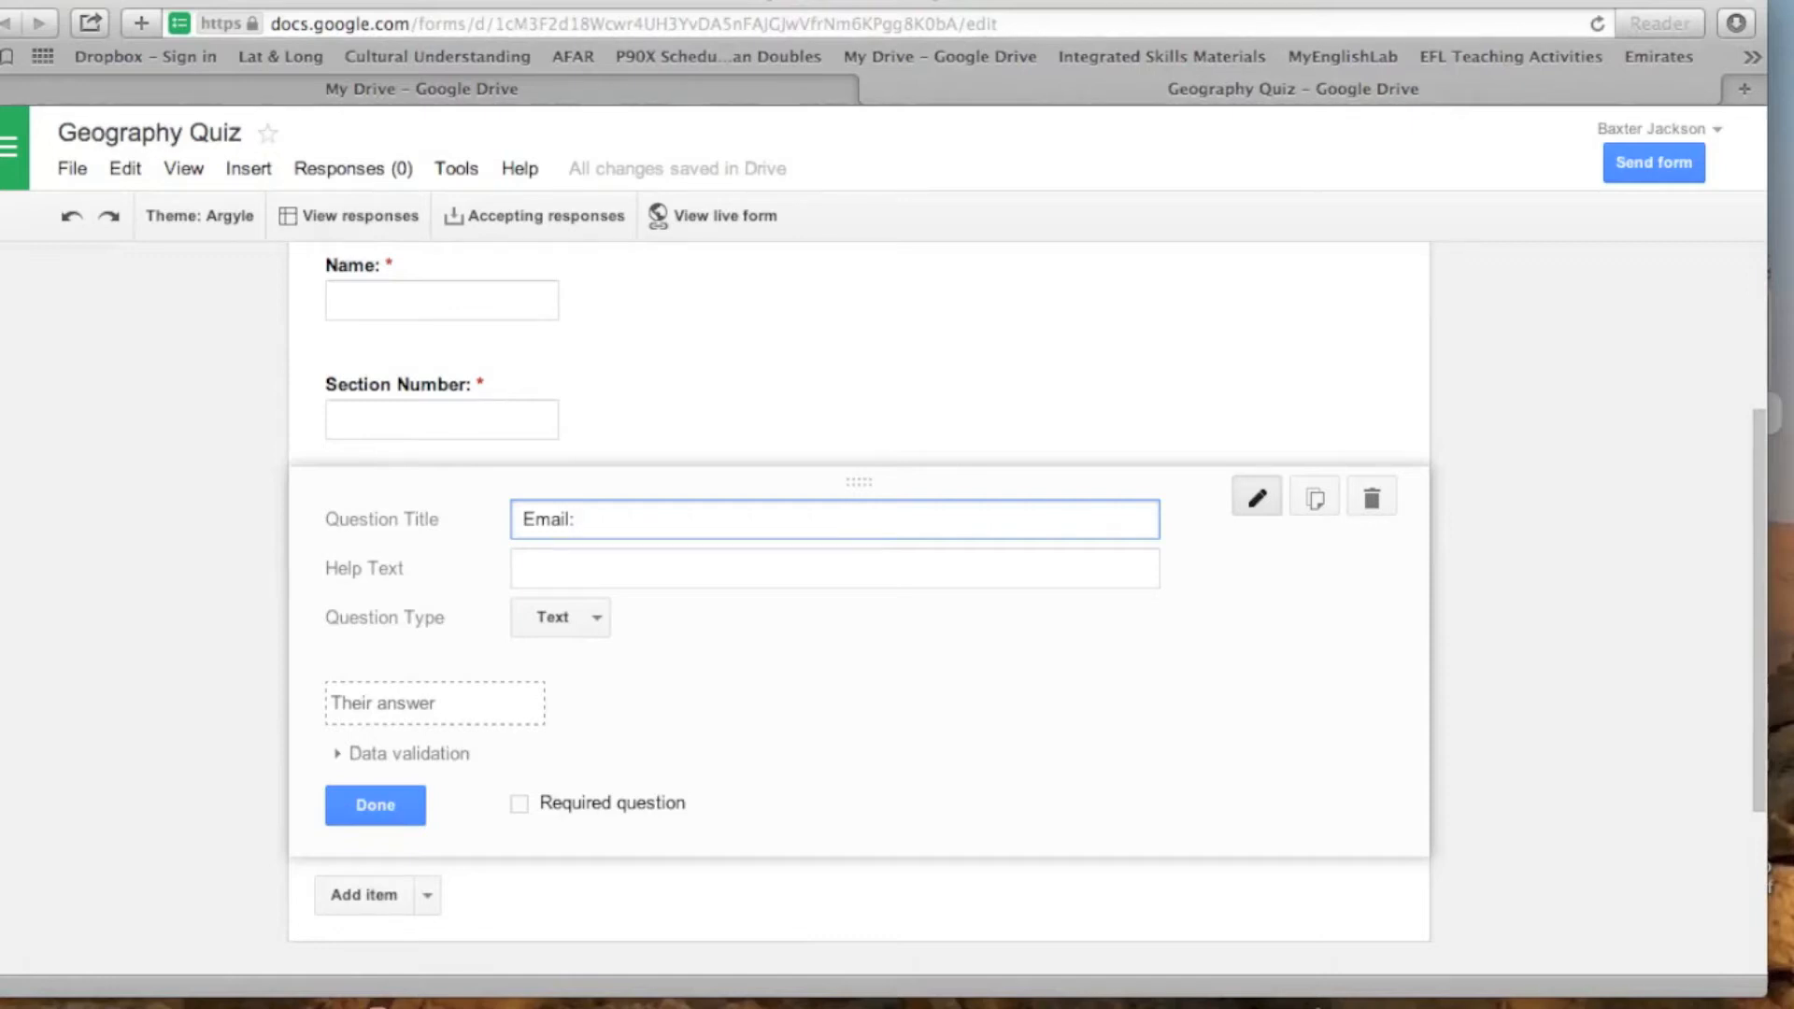
pyautogui.click(519, 804)
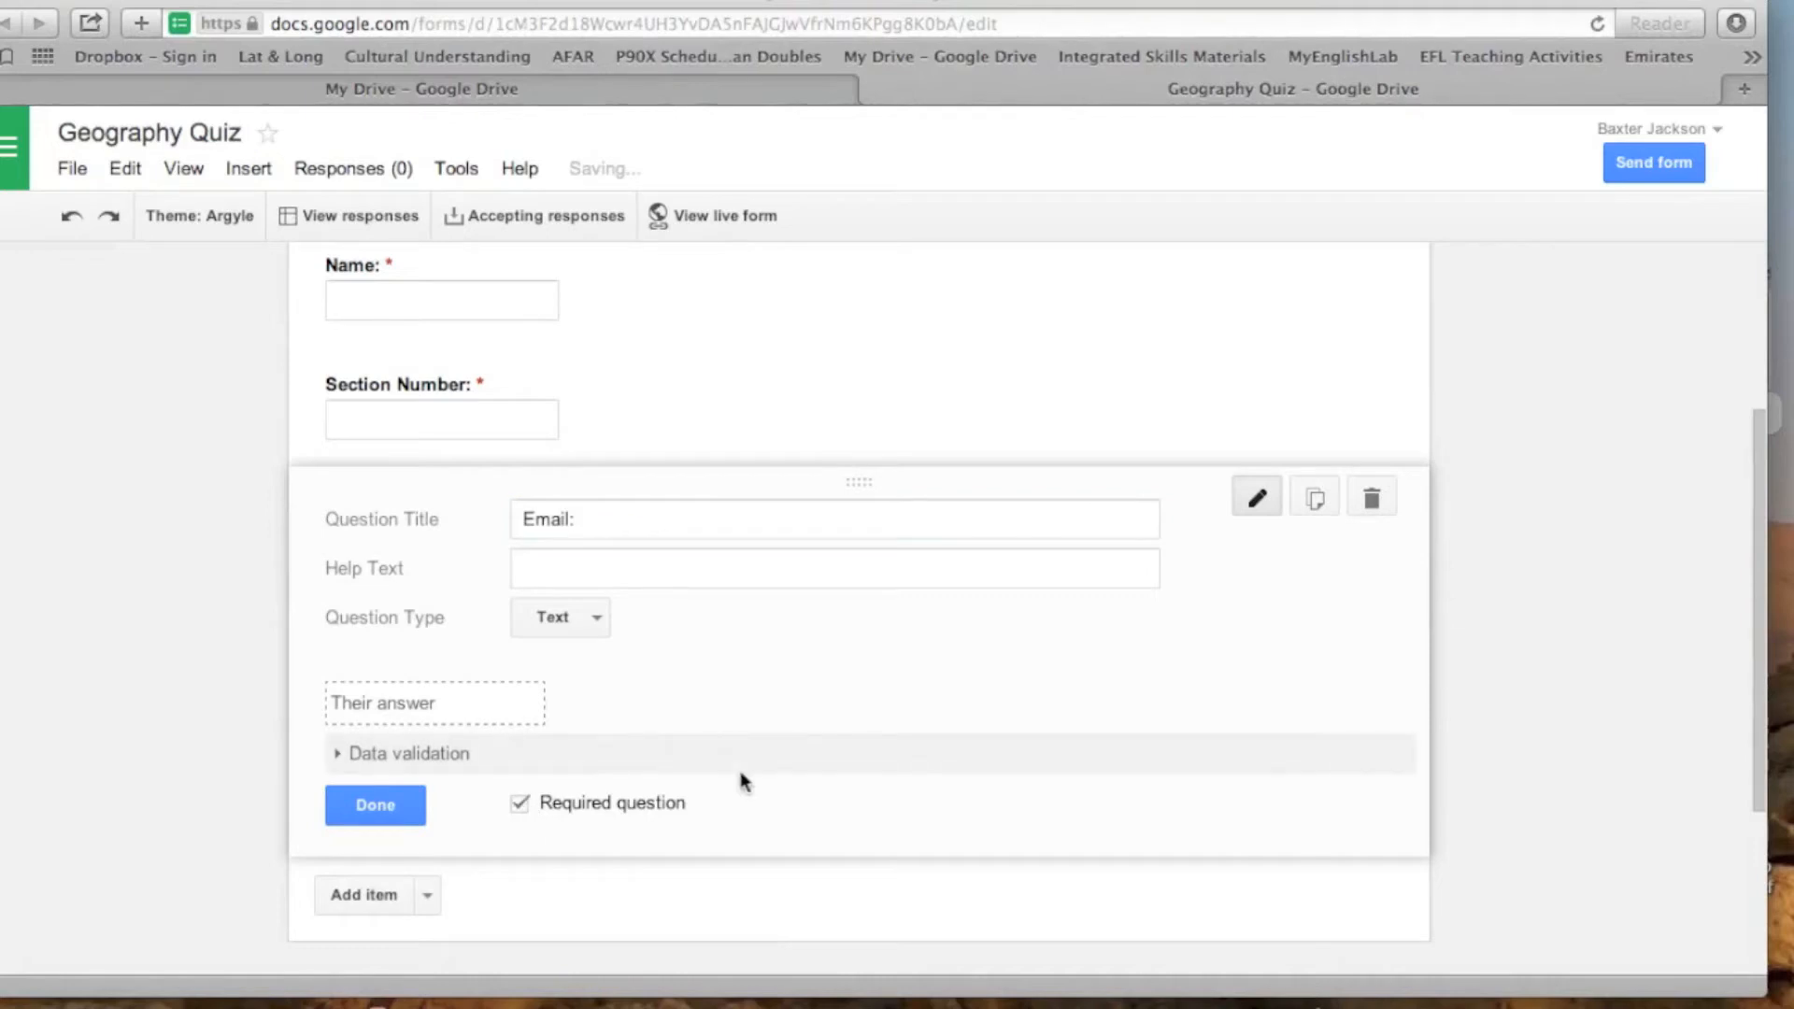
# - Add a text question titled "1. What is the capital of the UAE?" below the email question
pyautogui.scroll(-2, 744, 781)
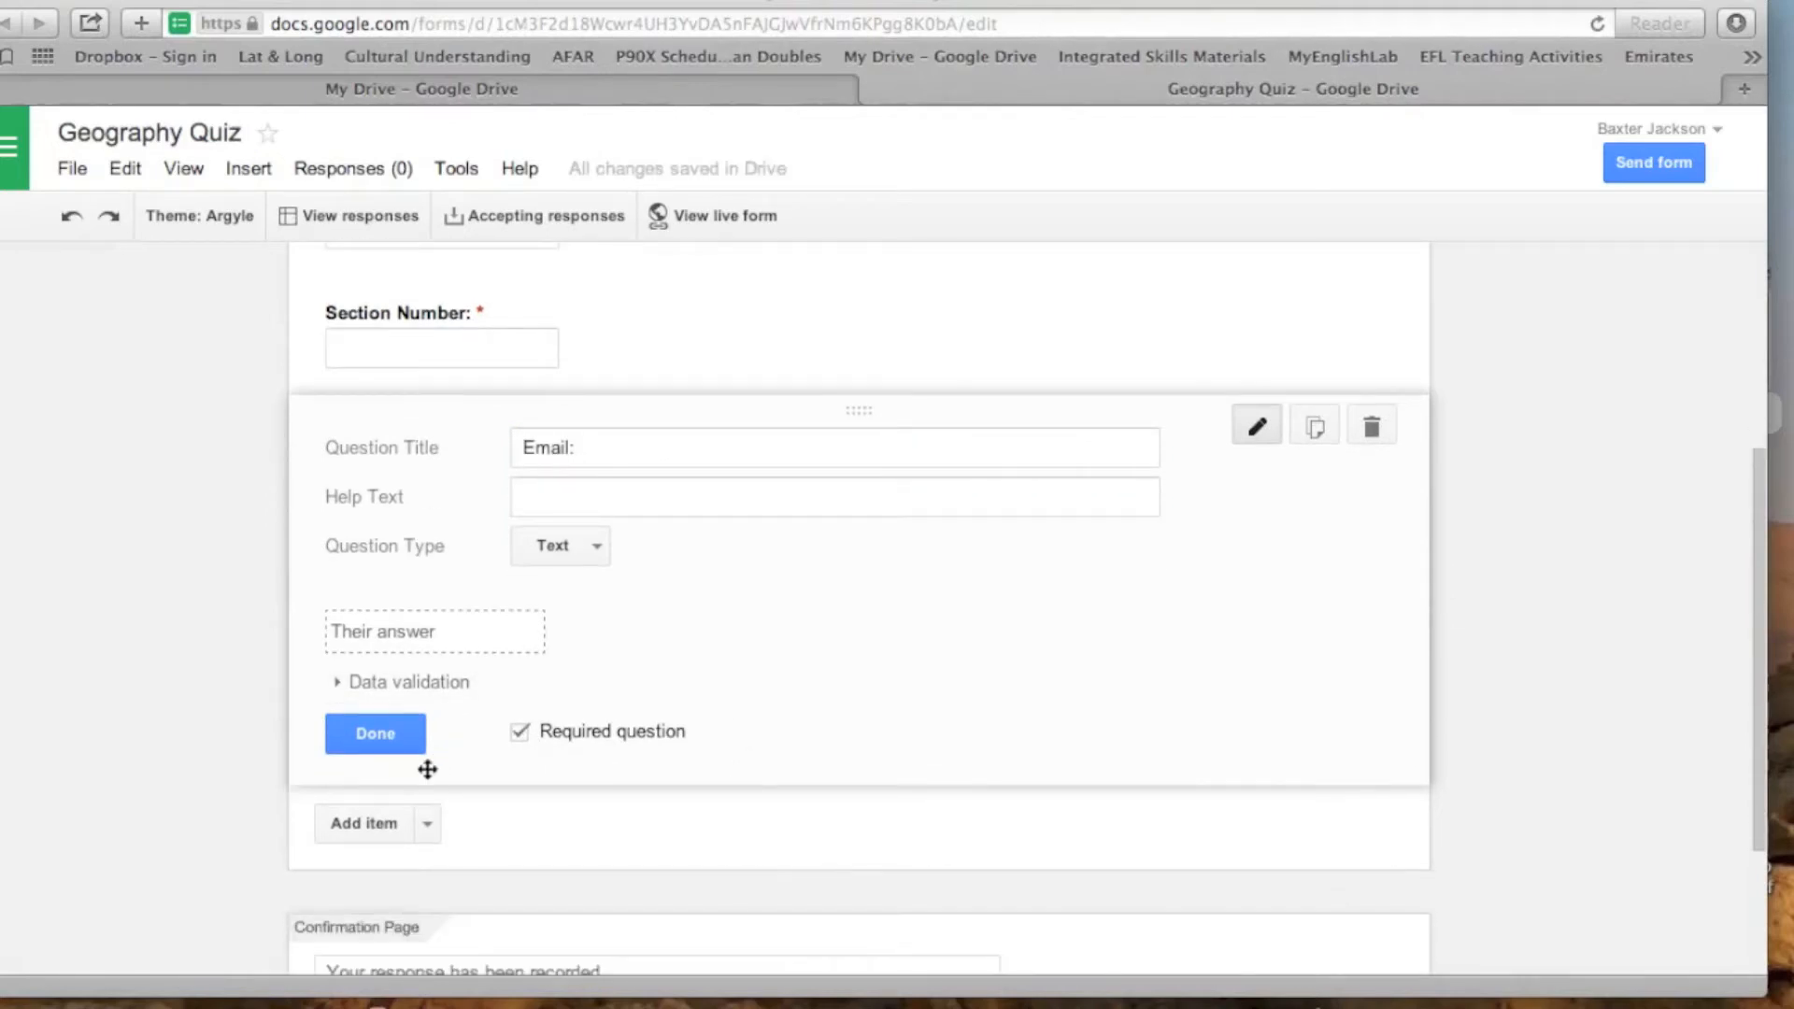
pyautogui.scroll(-2, 759, 674)
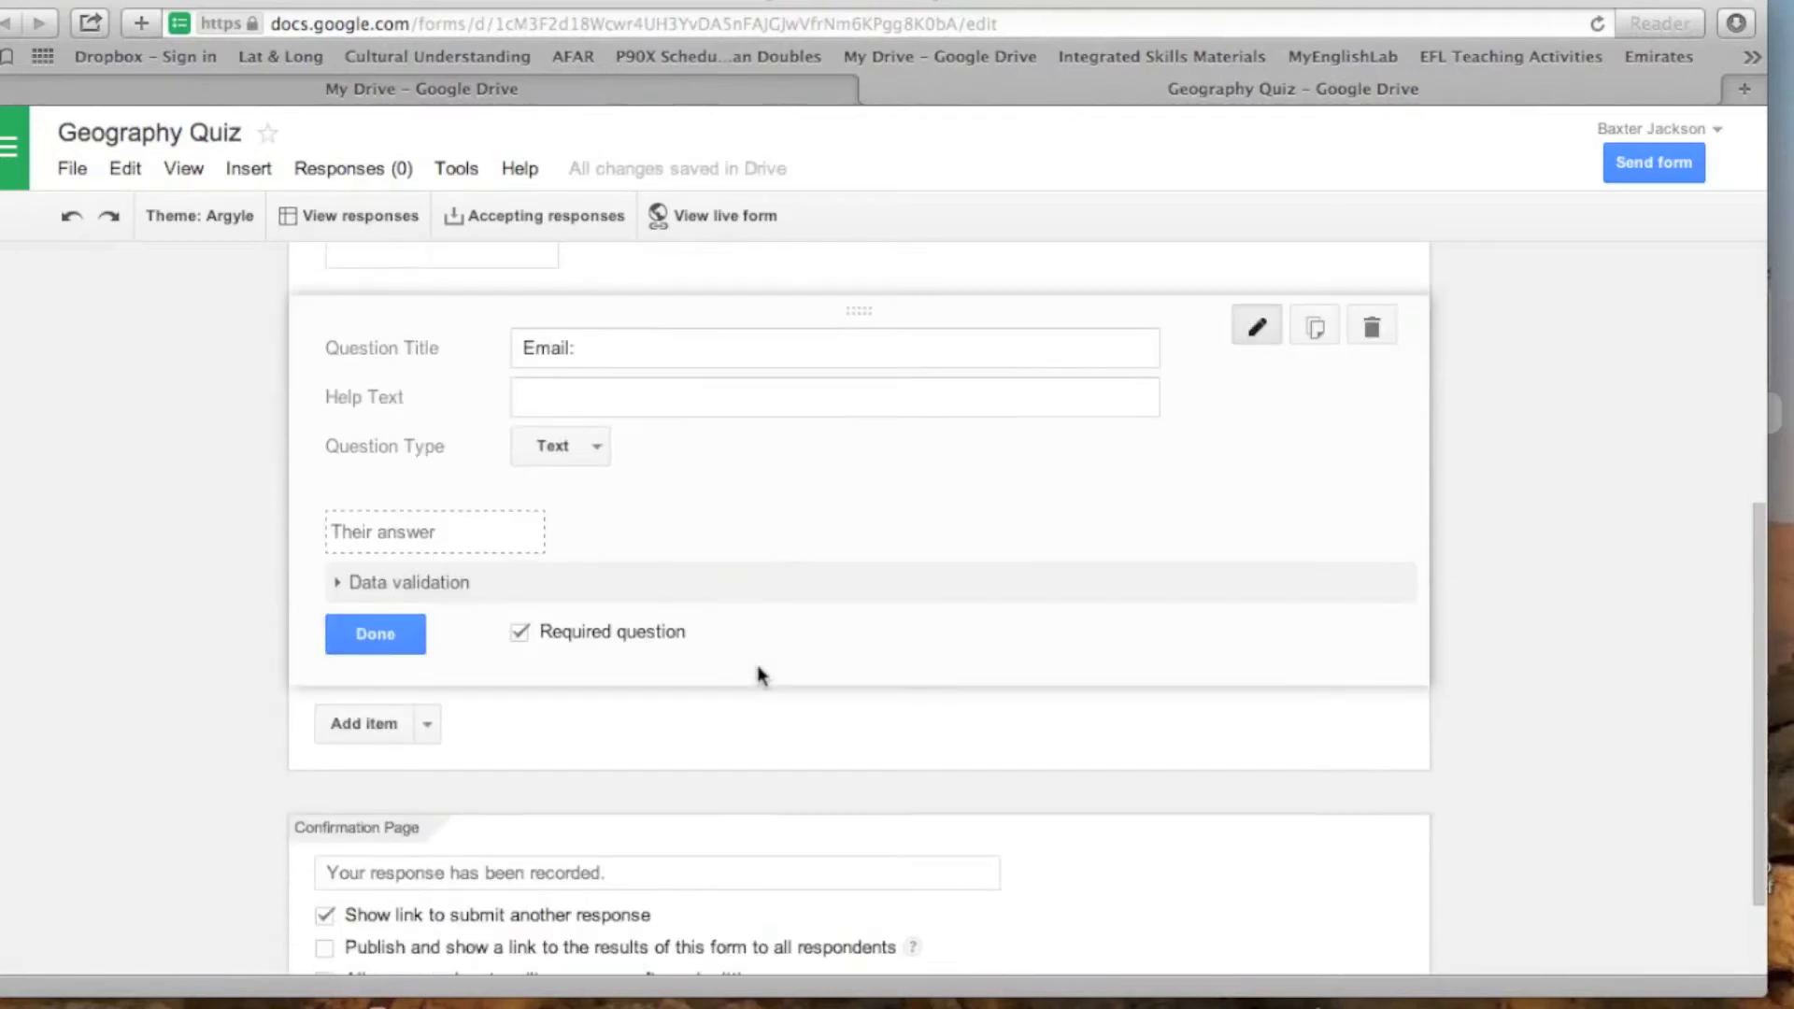
pyautogui.click(427, 725)
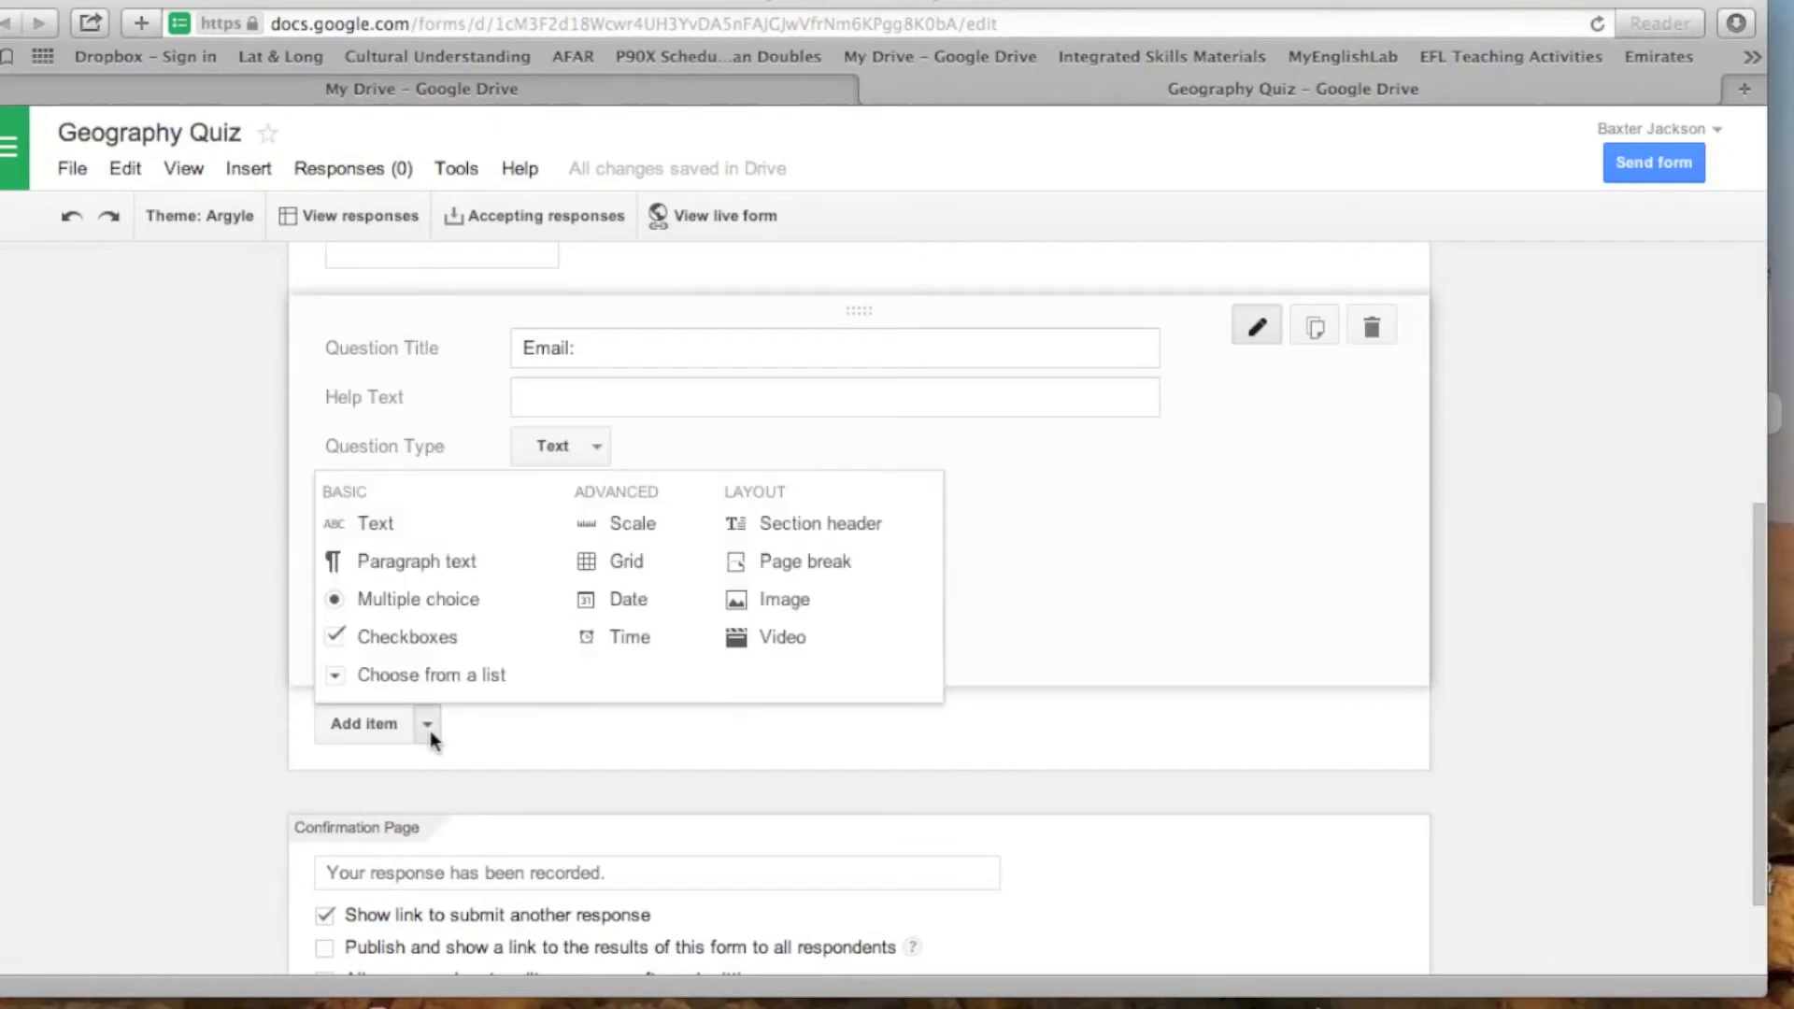
pyautogui.click(376, 525)
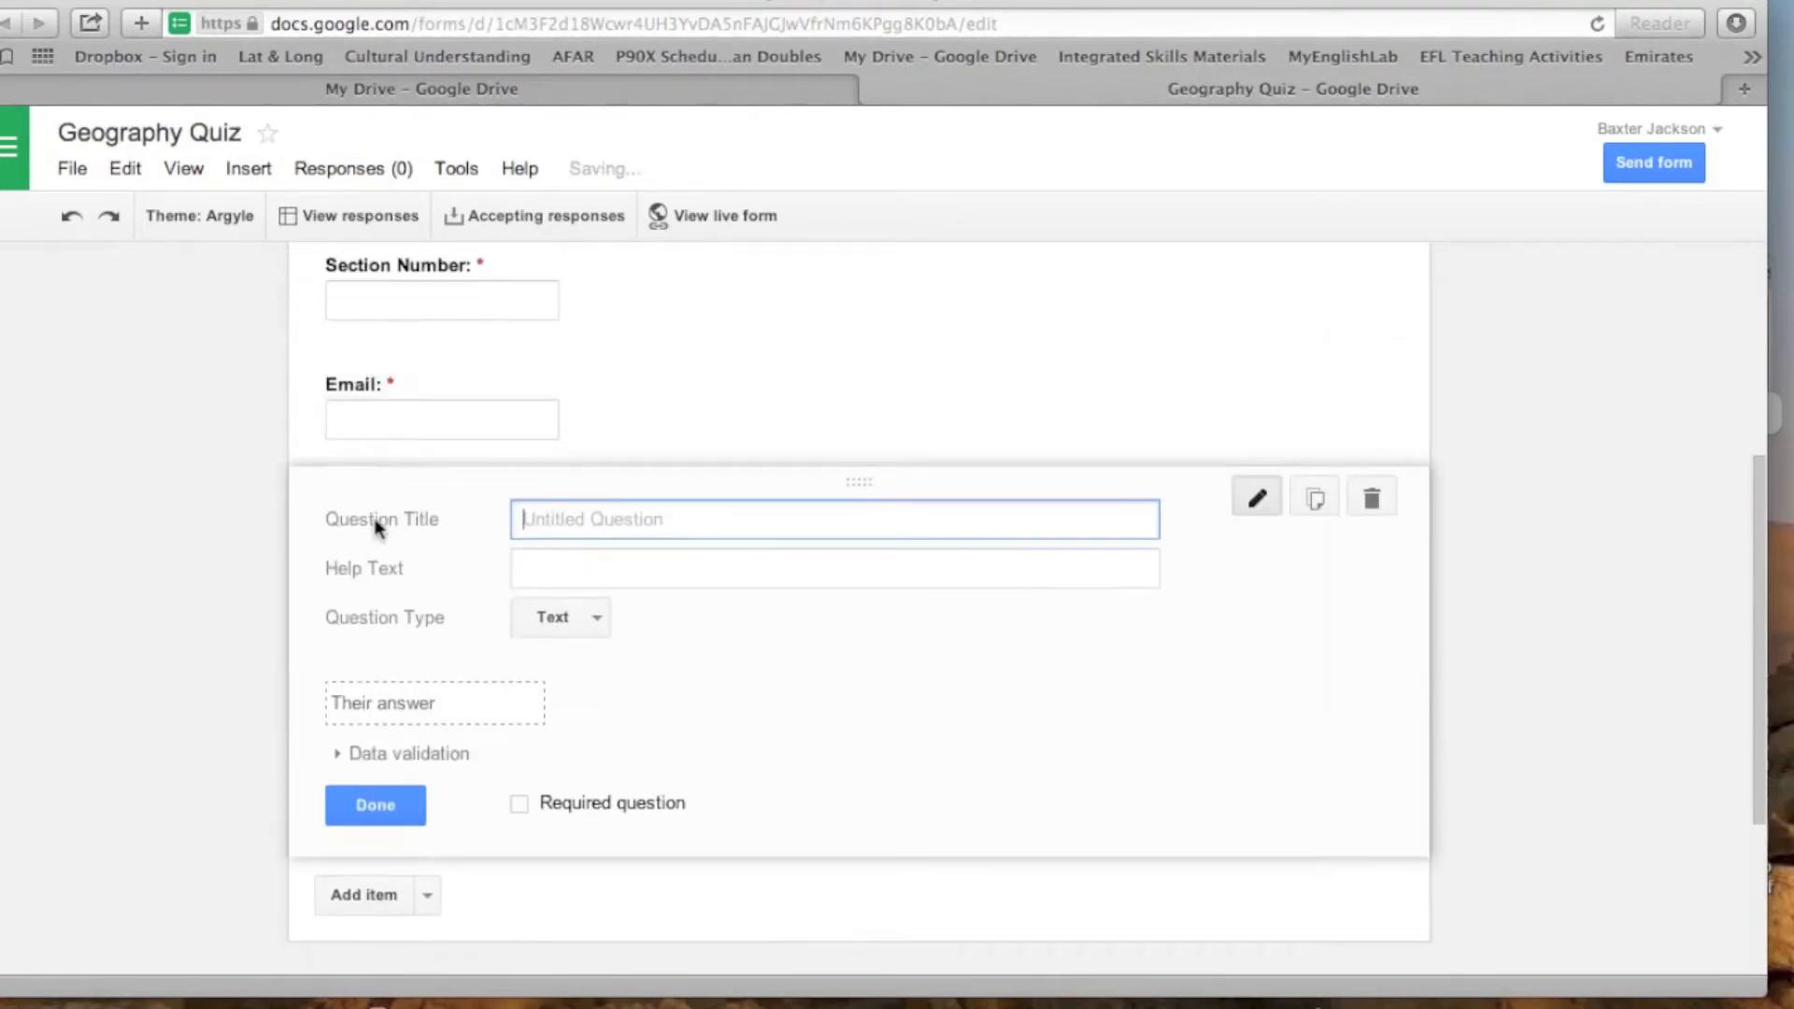
pyautogui.write('1. ')
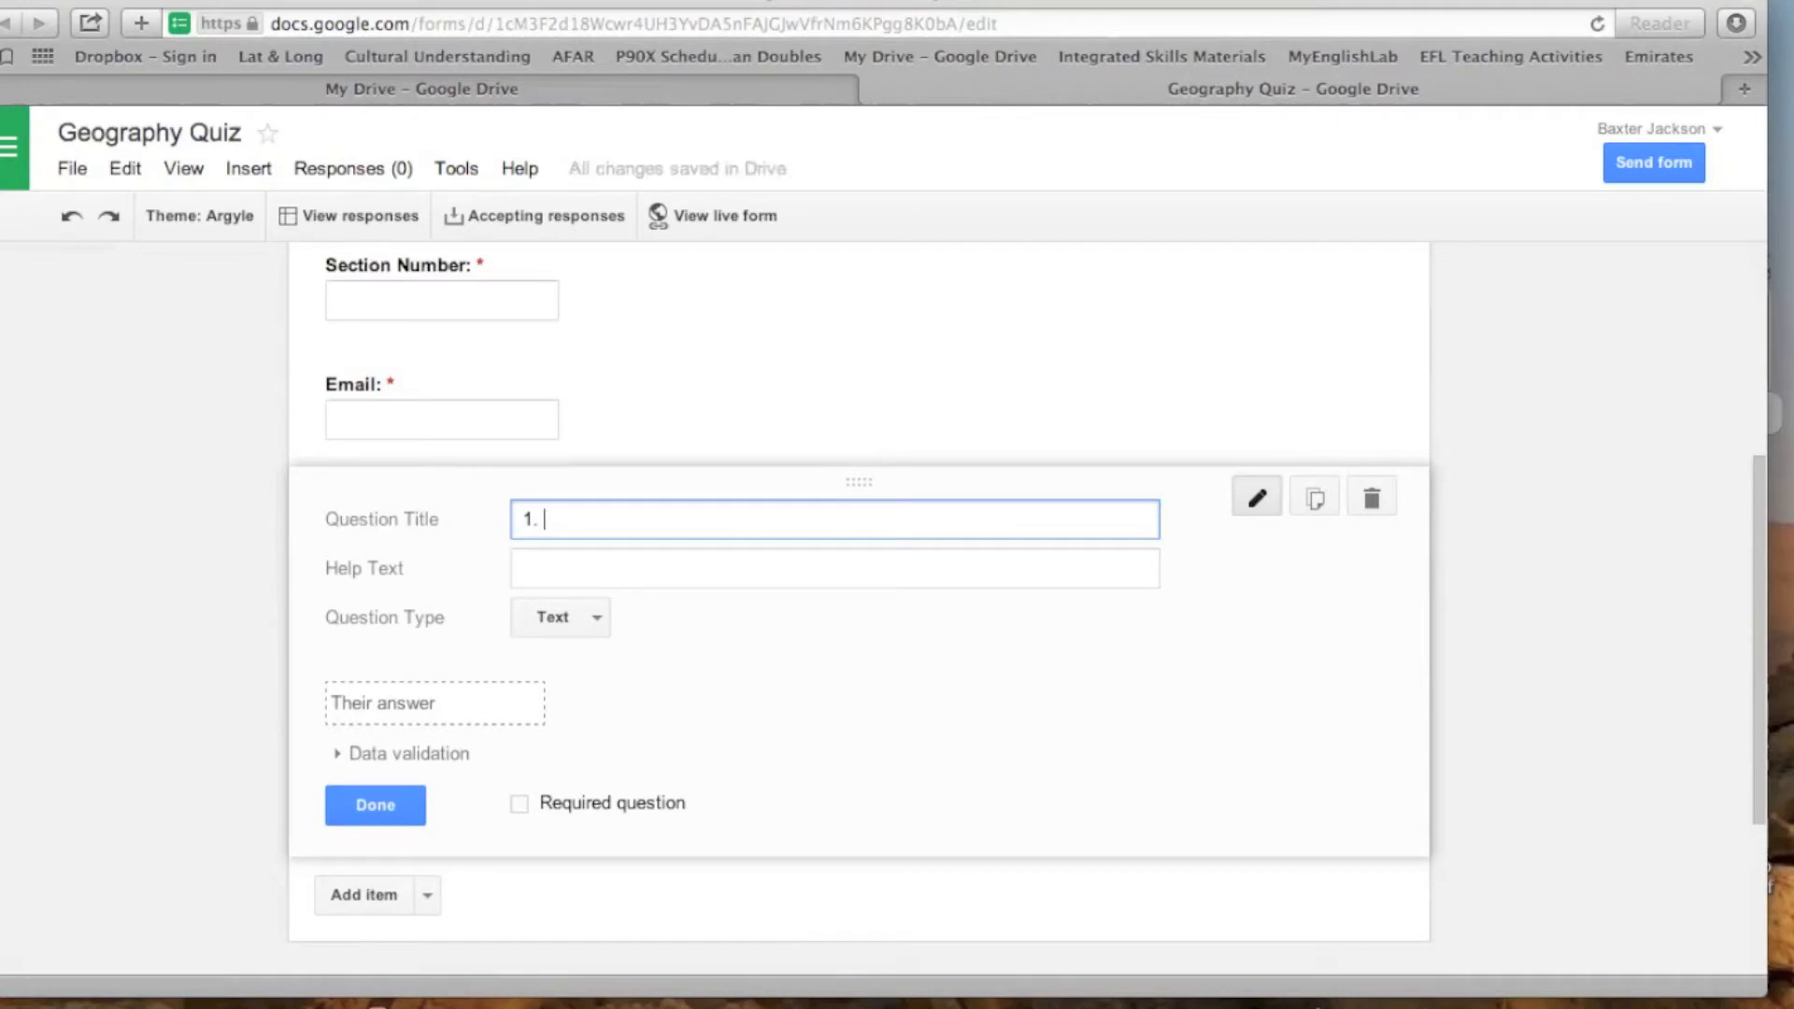
pyautogui.write('What is the capota')
pyautogui.press('BackSpace')
pyautogui.press('BackSpace')
pyautogui.press('BackSpace')
pyautogui.write('ital ')
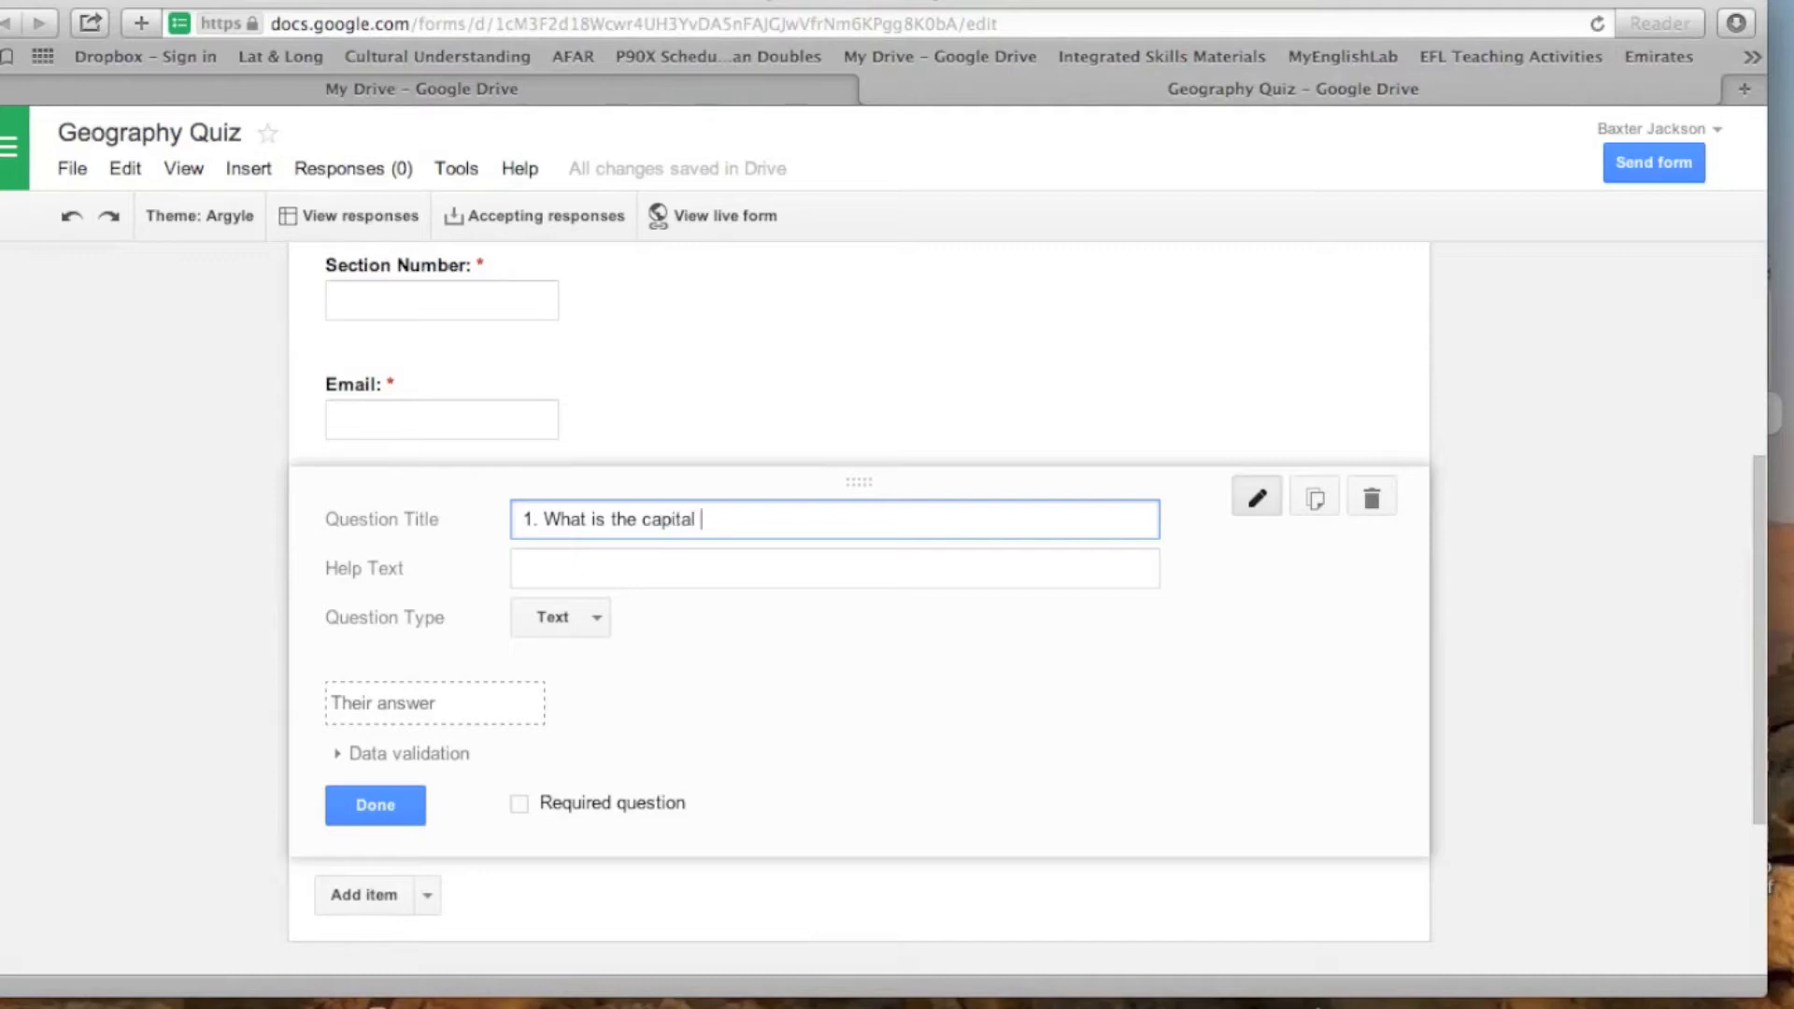
pyautogui.write('of the UAE?')
# - Change the UAE capital question to Multiple choice and enter "Al Ain" as its first option
pyautogui.click(599, 626)
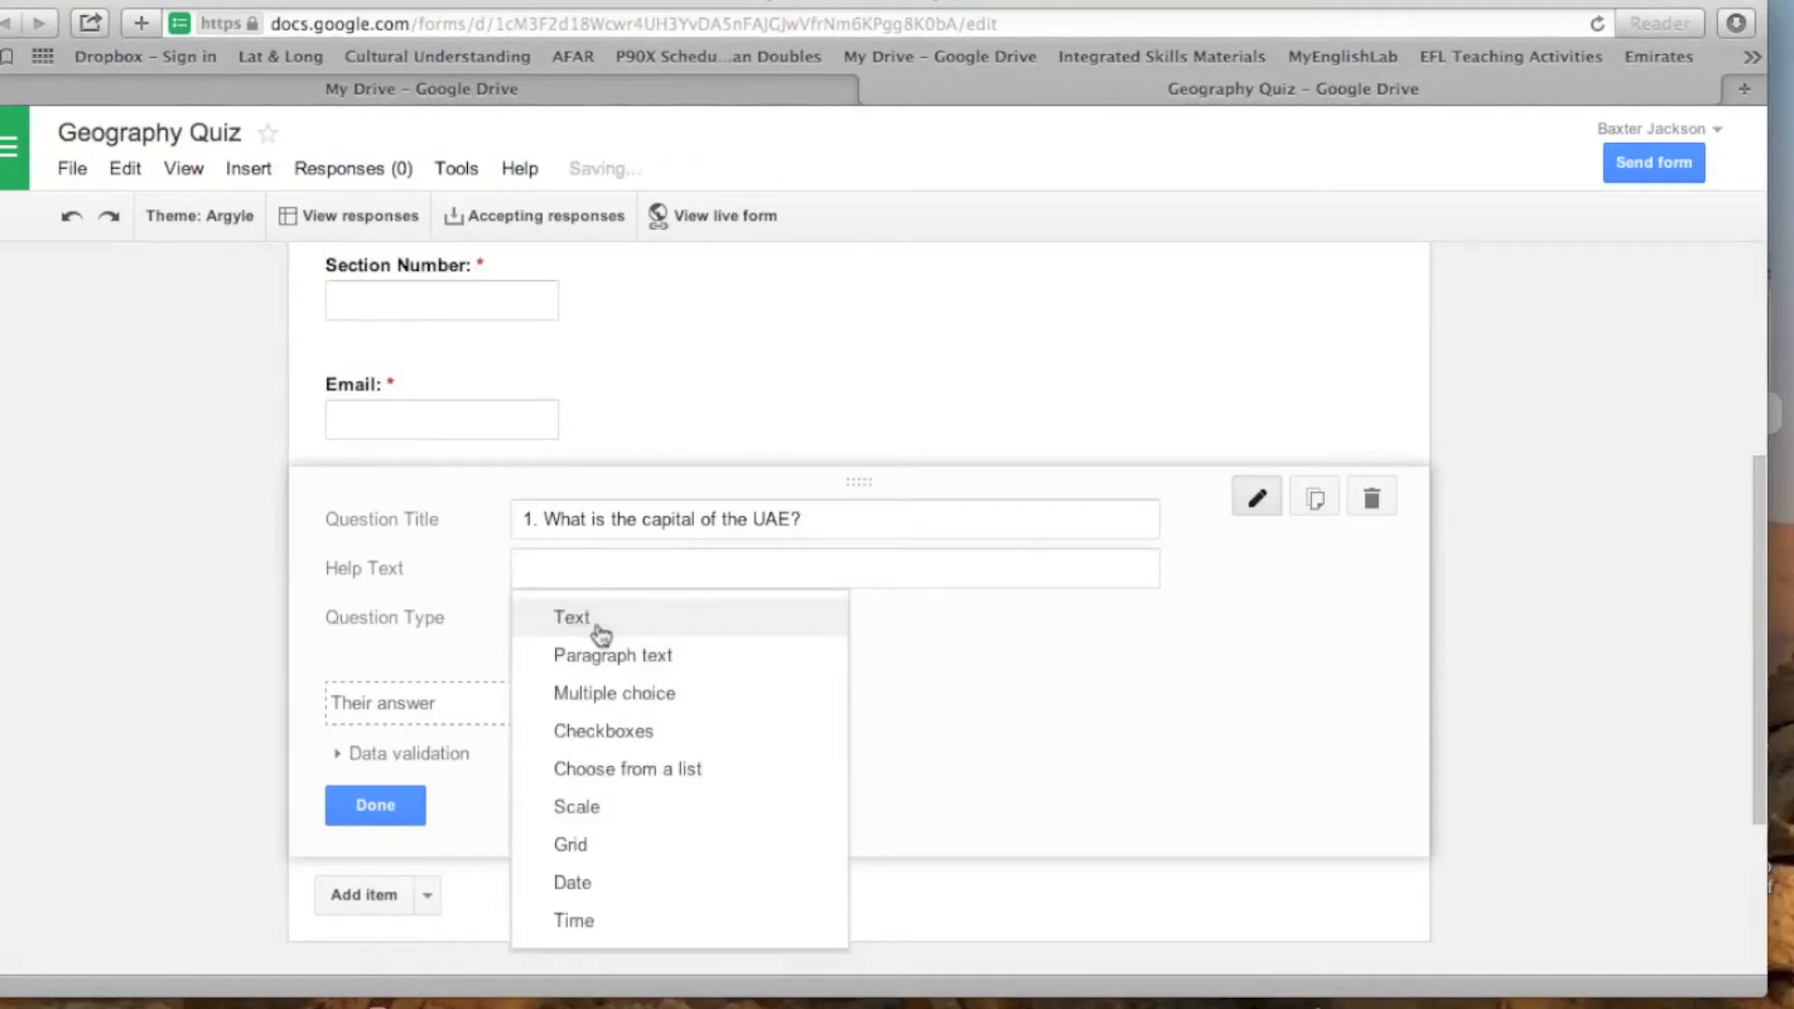
pyautogui.click(625, 695)
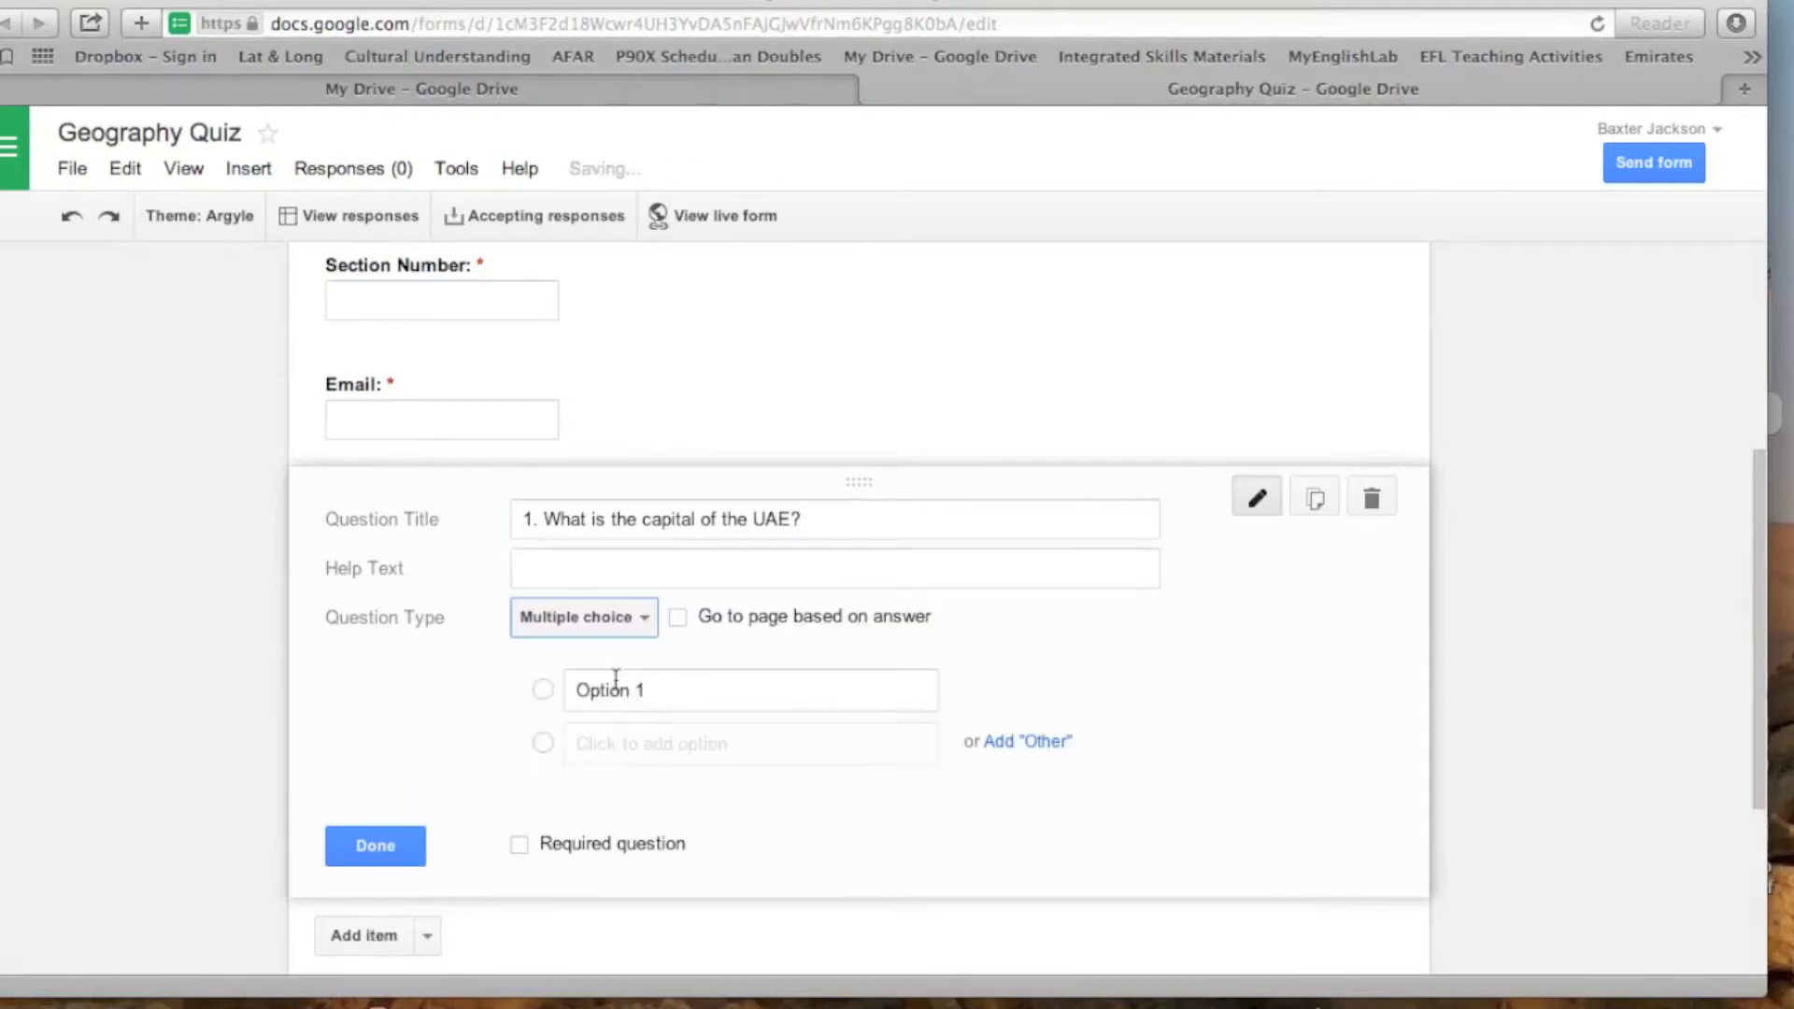
pyautogui.click(639, 692)
pyautogui.press('BackSpace')
pyautogui.write('Al Ain')
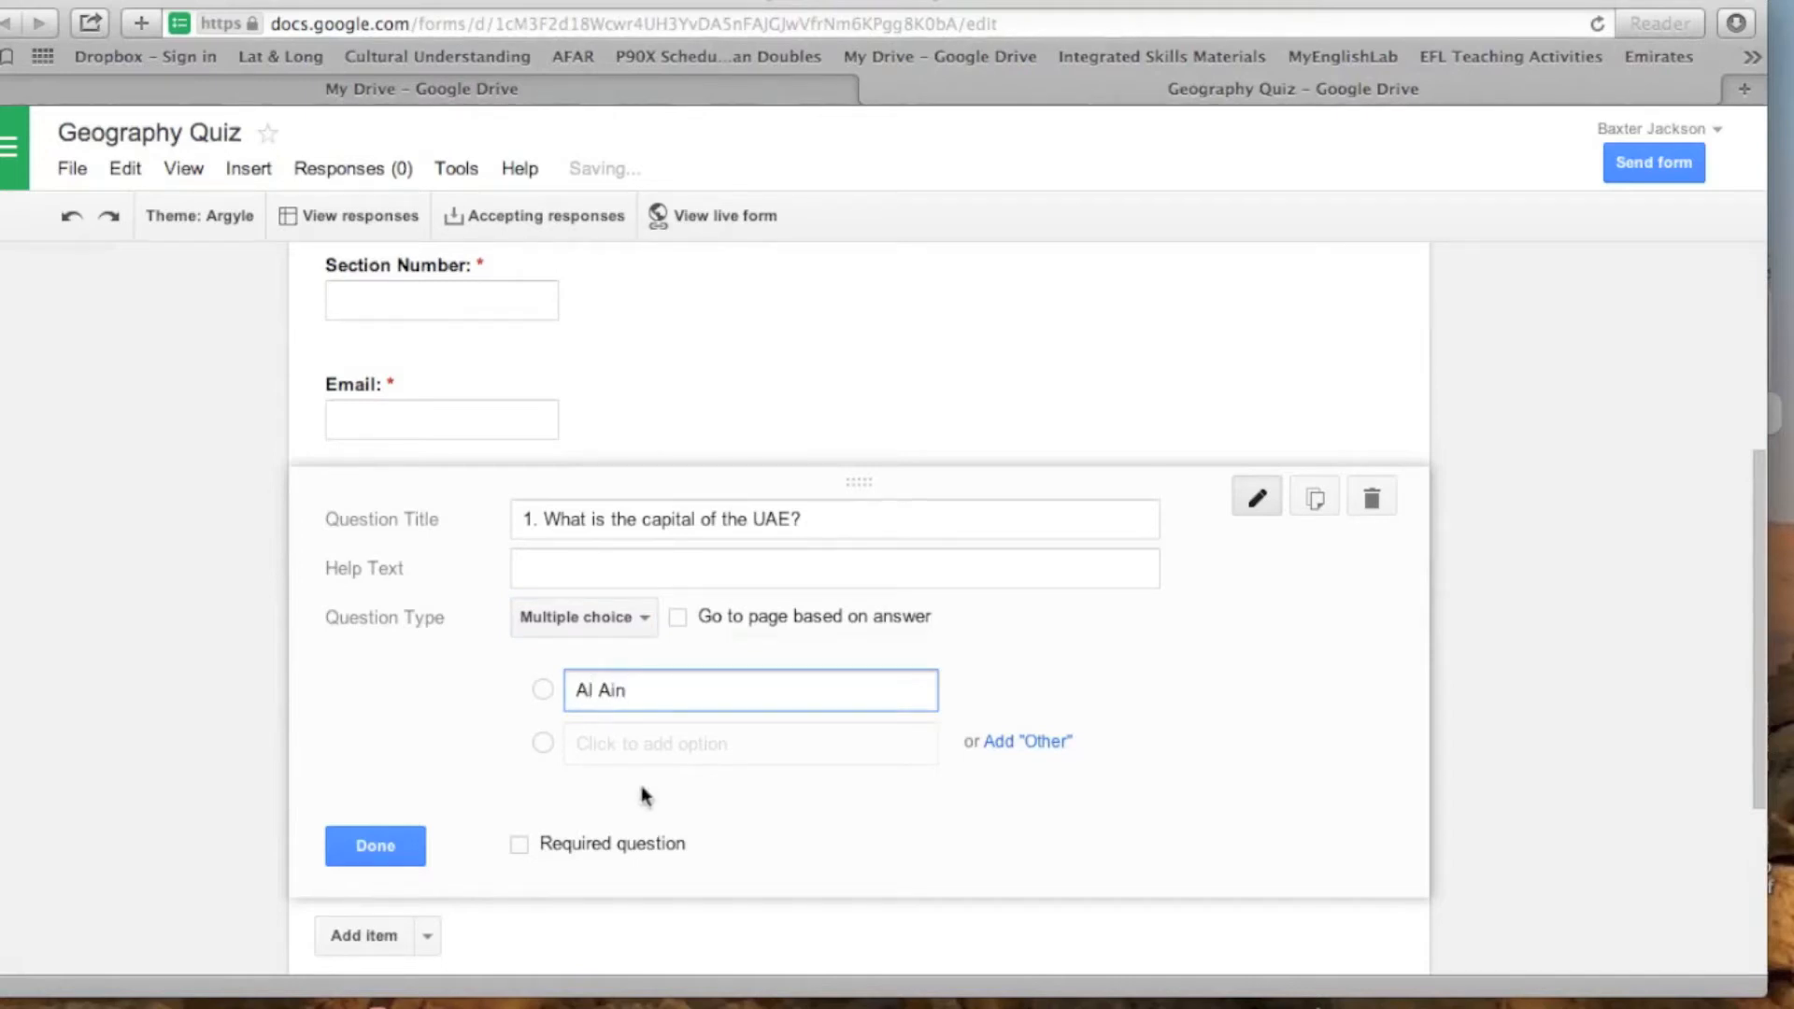
# - Add "Abu Dhabi" as the second answer option and open a blank third option
pyautogui.click(651, 747)
pyautogui.press('BackSpace')
pyautogui.press('BackSpace')
pyautogui.press('BackSpace')
pyautogui.press('BackSpace')
pyautogui.press('BackSpace')
pyautogui.press('BackSpace')
pyautogui.press('BackSpace')
pyautogui.press('BackSpace')
pyautogui.write('S')
pyautogui.press('BackSpace')
pyautogui.write('Abu Dhabi')
pyautogui.click(635, 799)
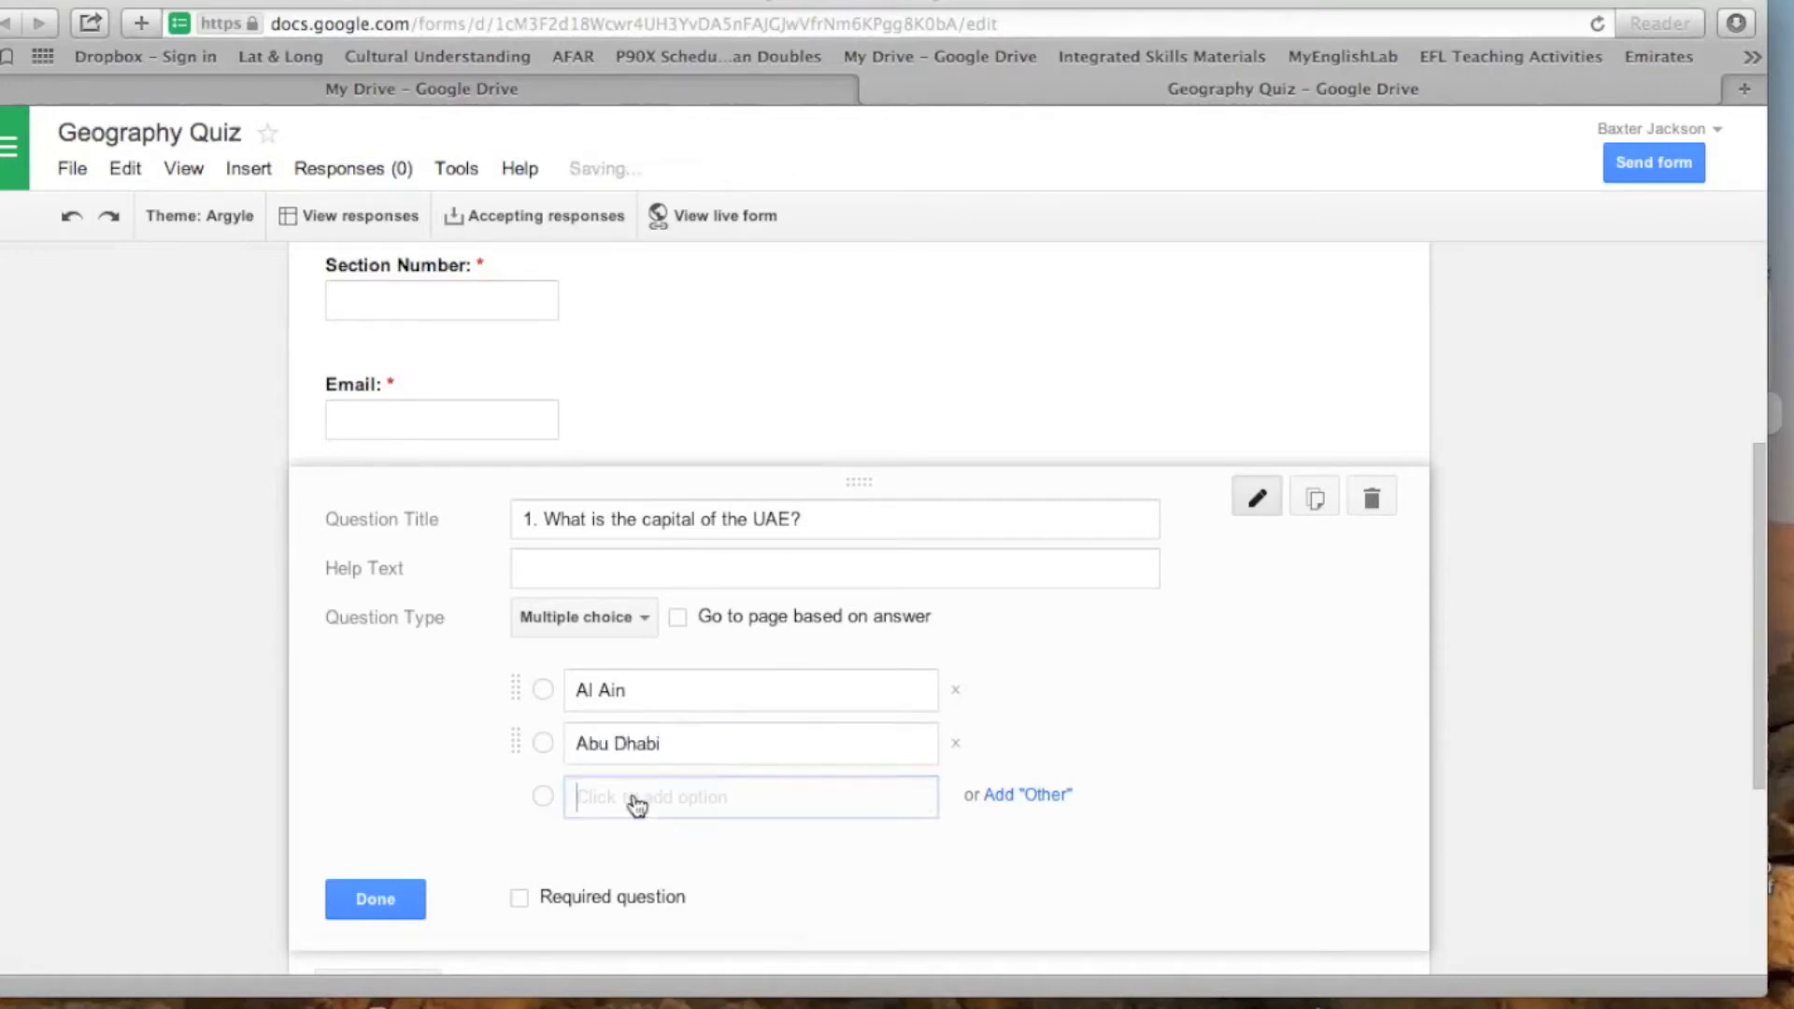
# - Enter "Dubai" as the third answer option of the UAE capital question and make the question required
pyautogui.press('BackSpace')
pyautogui.press('BackSpace')
pyautogui.press('BackSpace')
pyautogui.press('BackSpace')
pyautogui.press('BackSpace')
pyautogui.press('BackSpace')
pyautogui.press('BackSpace')
pyautogui.press('BackSpace')
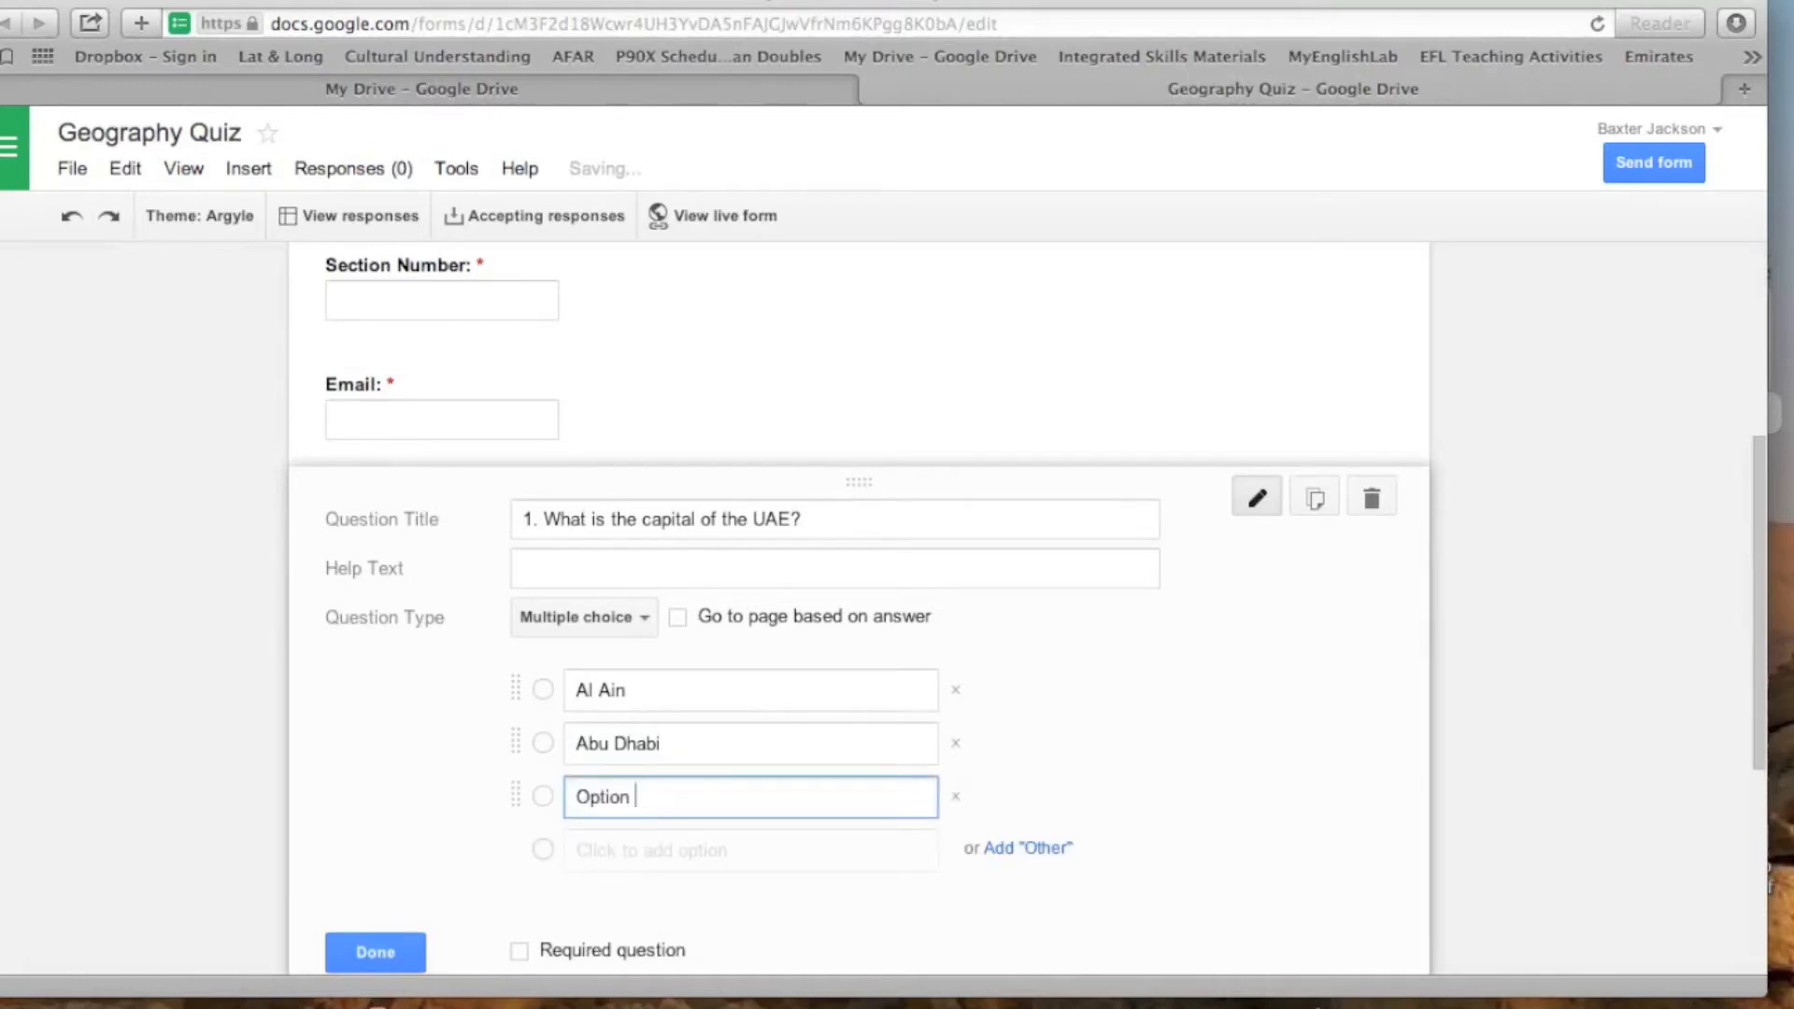
pyautogui.write('Dubai')
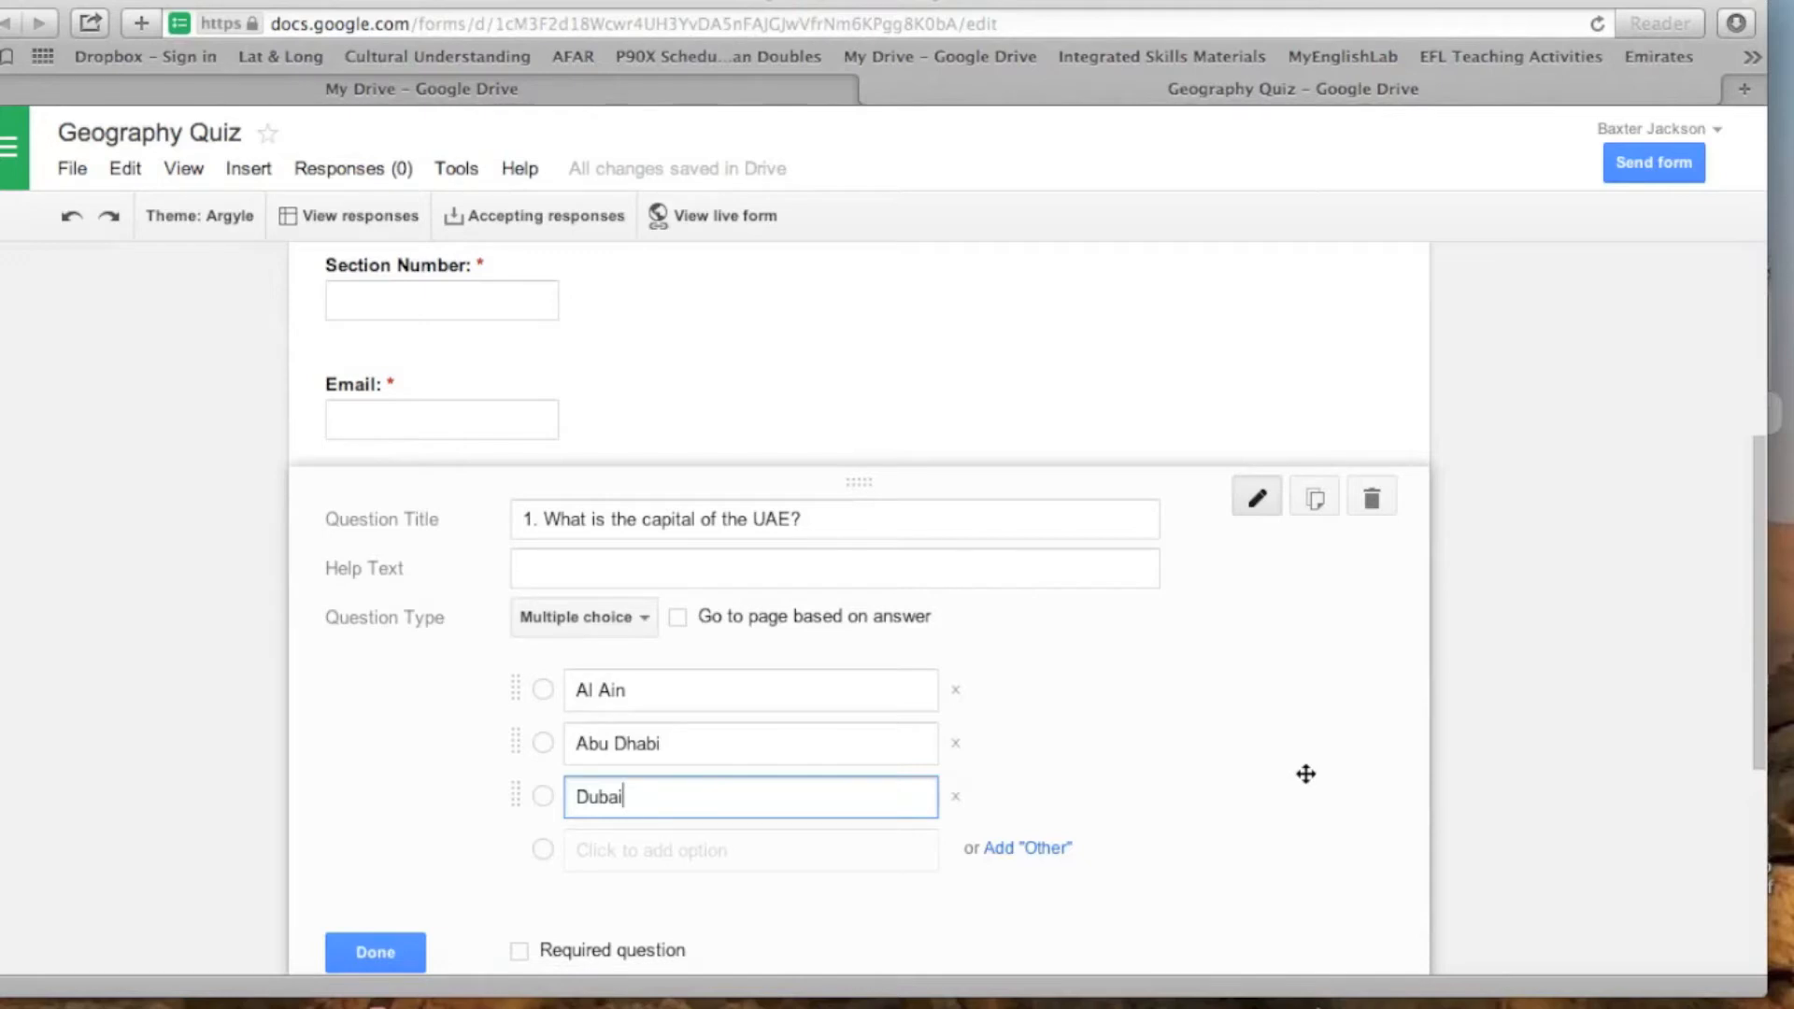
pyautogui.scroll(-1, 1305, 773)
pyautogui.click(519, 898)
# - Add a text question titled "2. How many Emirates are there in the UAE?" below the capital question
pyautogui.scroll(-5, 1045, 827)
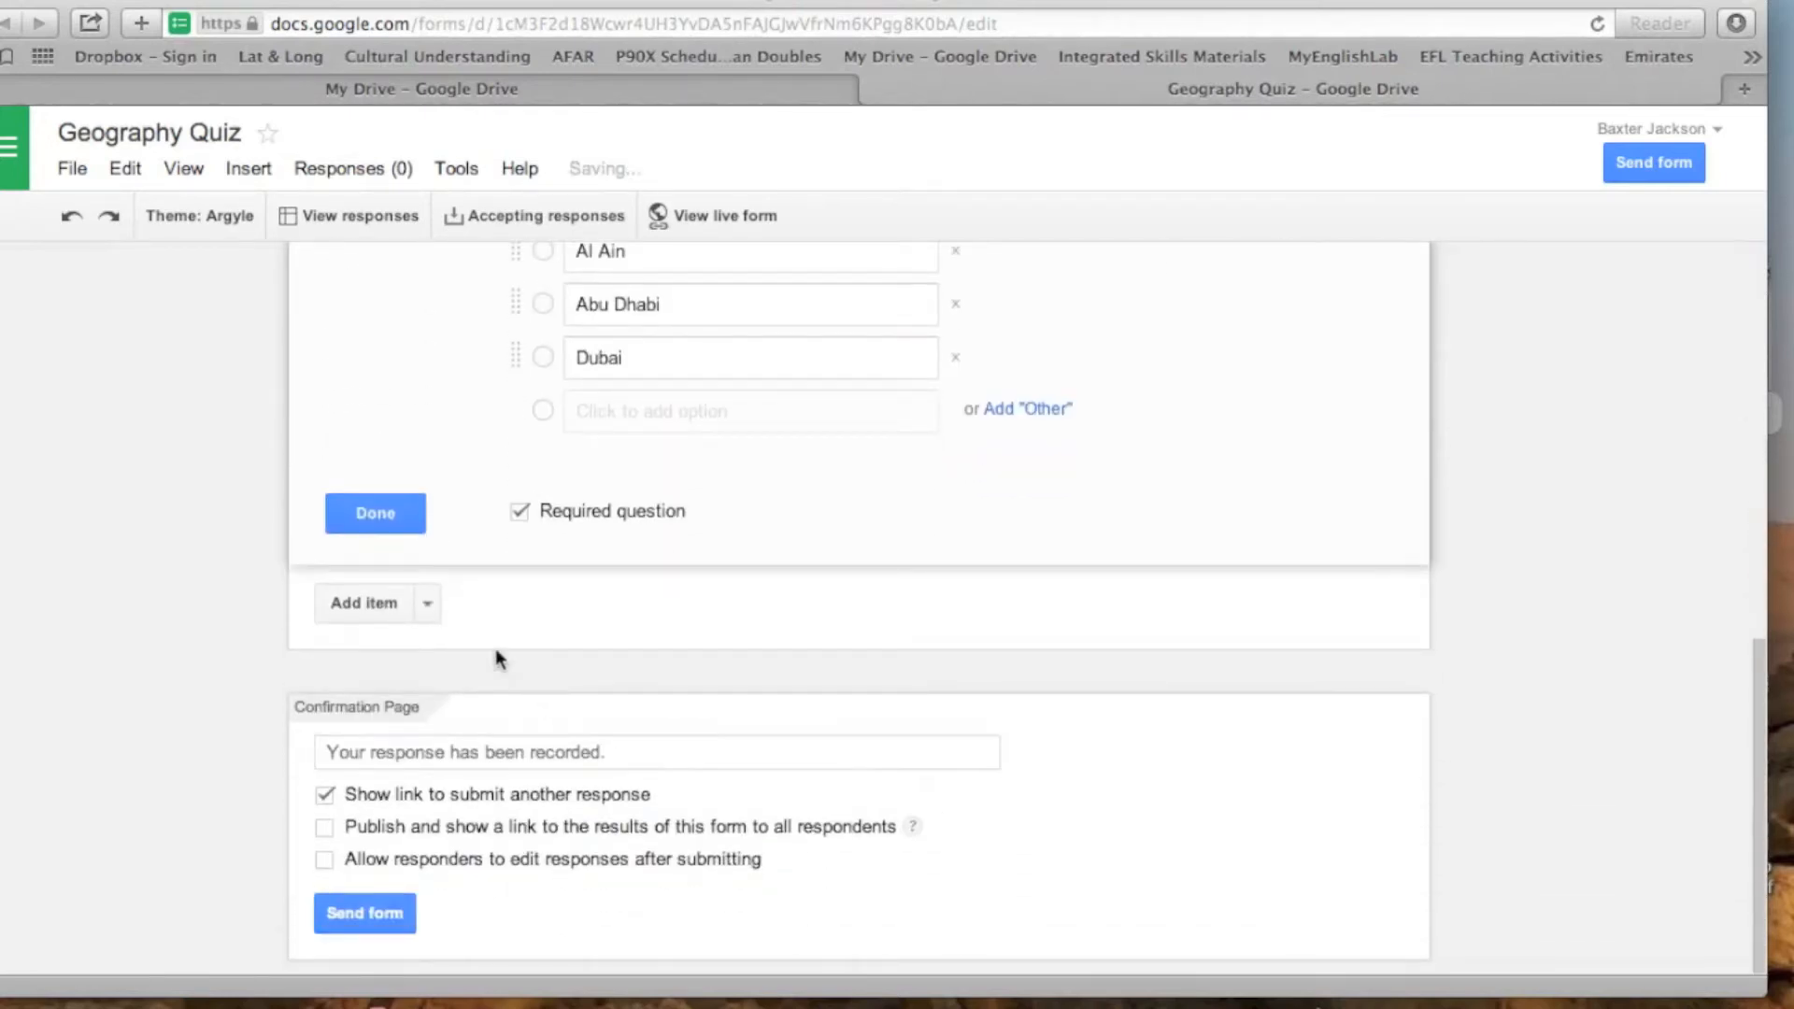
pyautogui.click(428, 606)
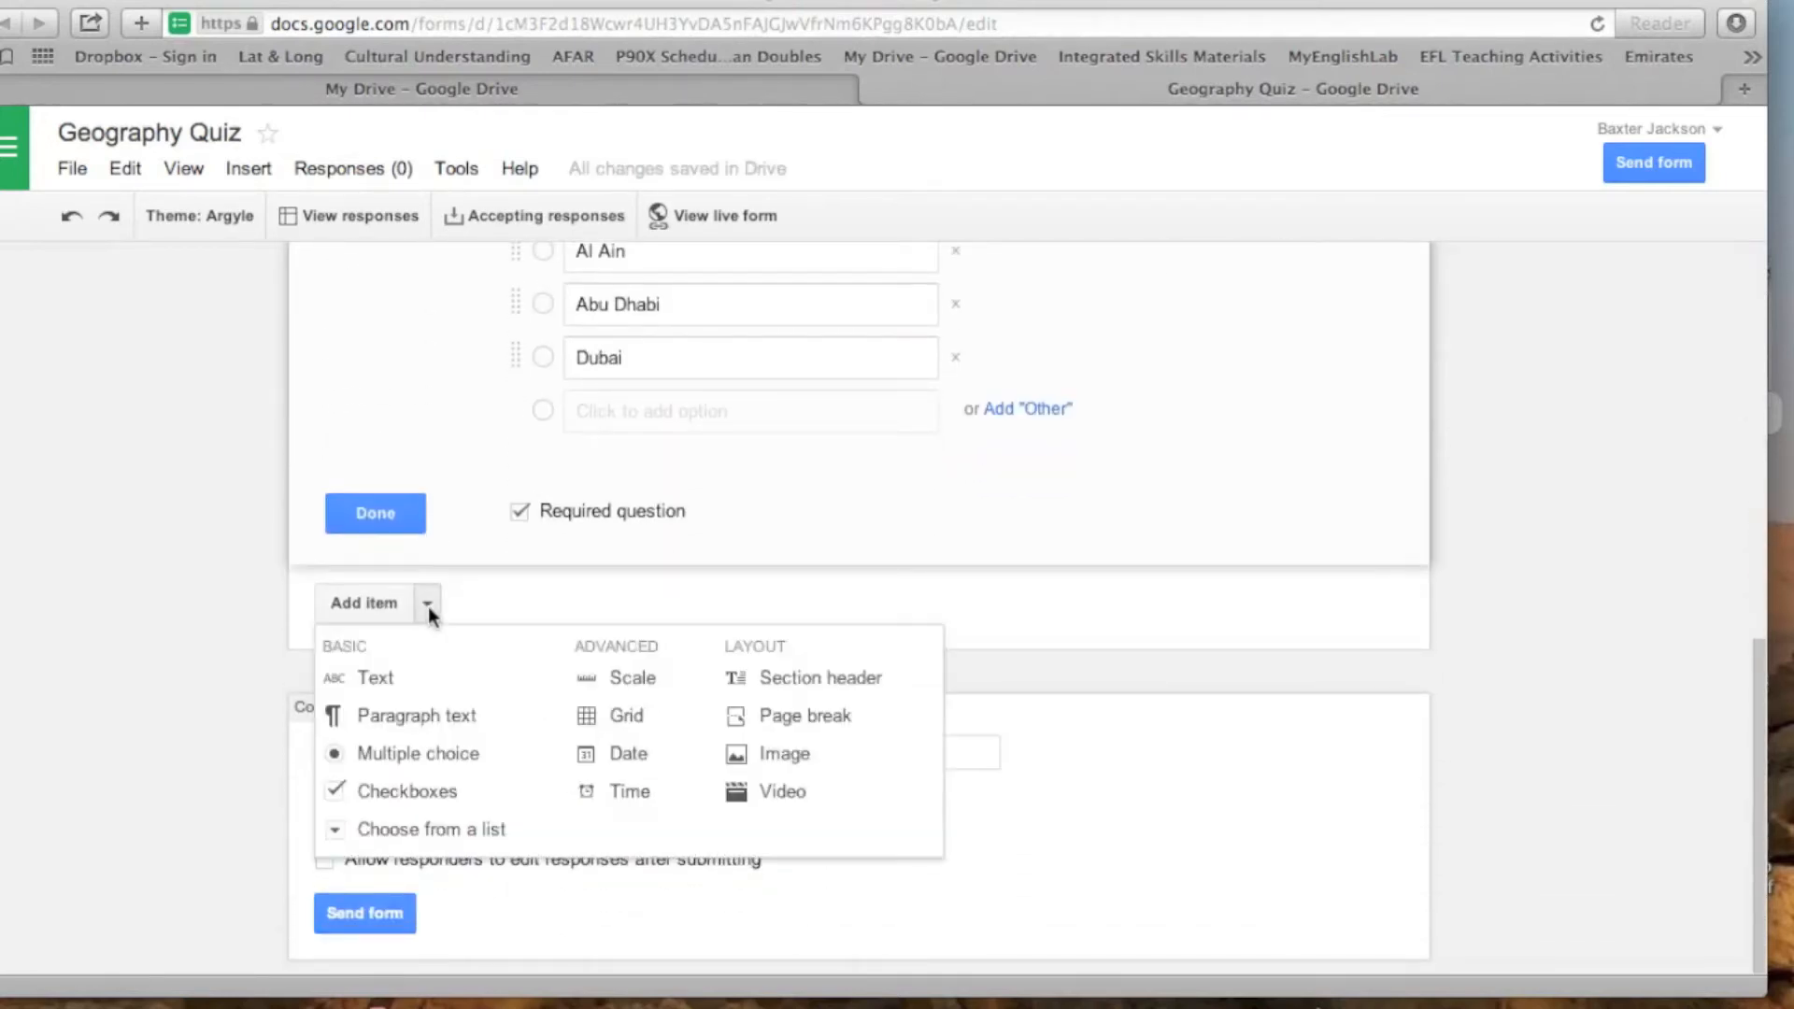
pyautogui.click(377, 680)
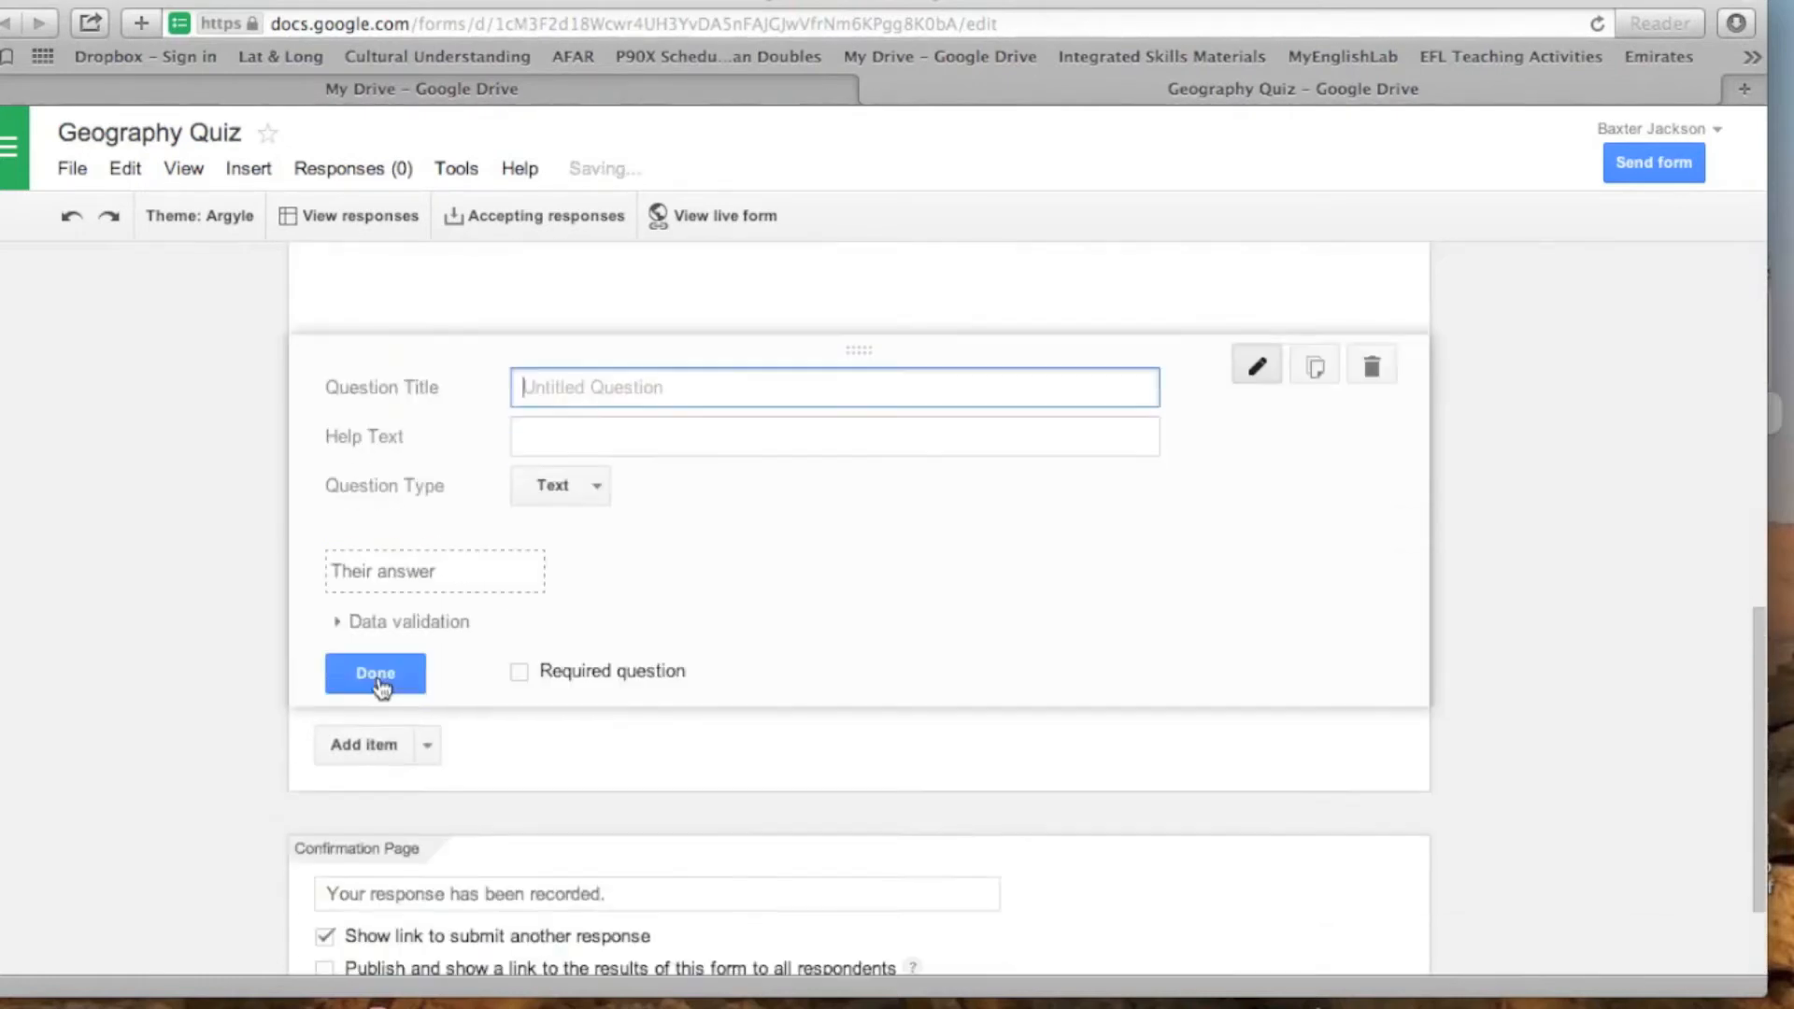
pyautogui.write('2. W')
pyautogui.press('BackSpace')
pyautogui.press('BackSpace')
pyautogui.press('BackSpace')
pyautogui.write('How many Emirates')
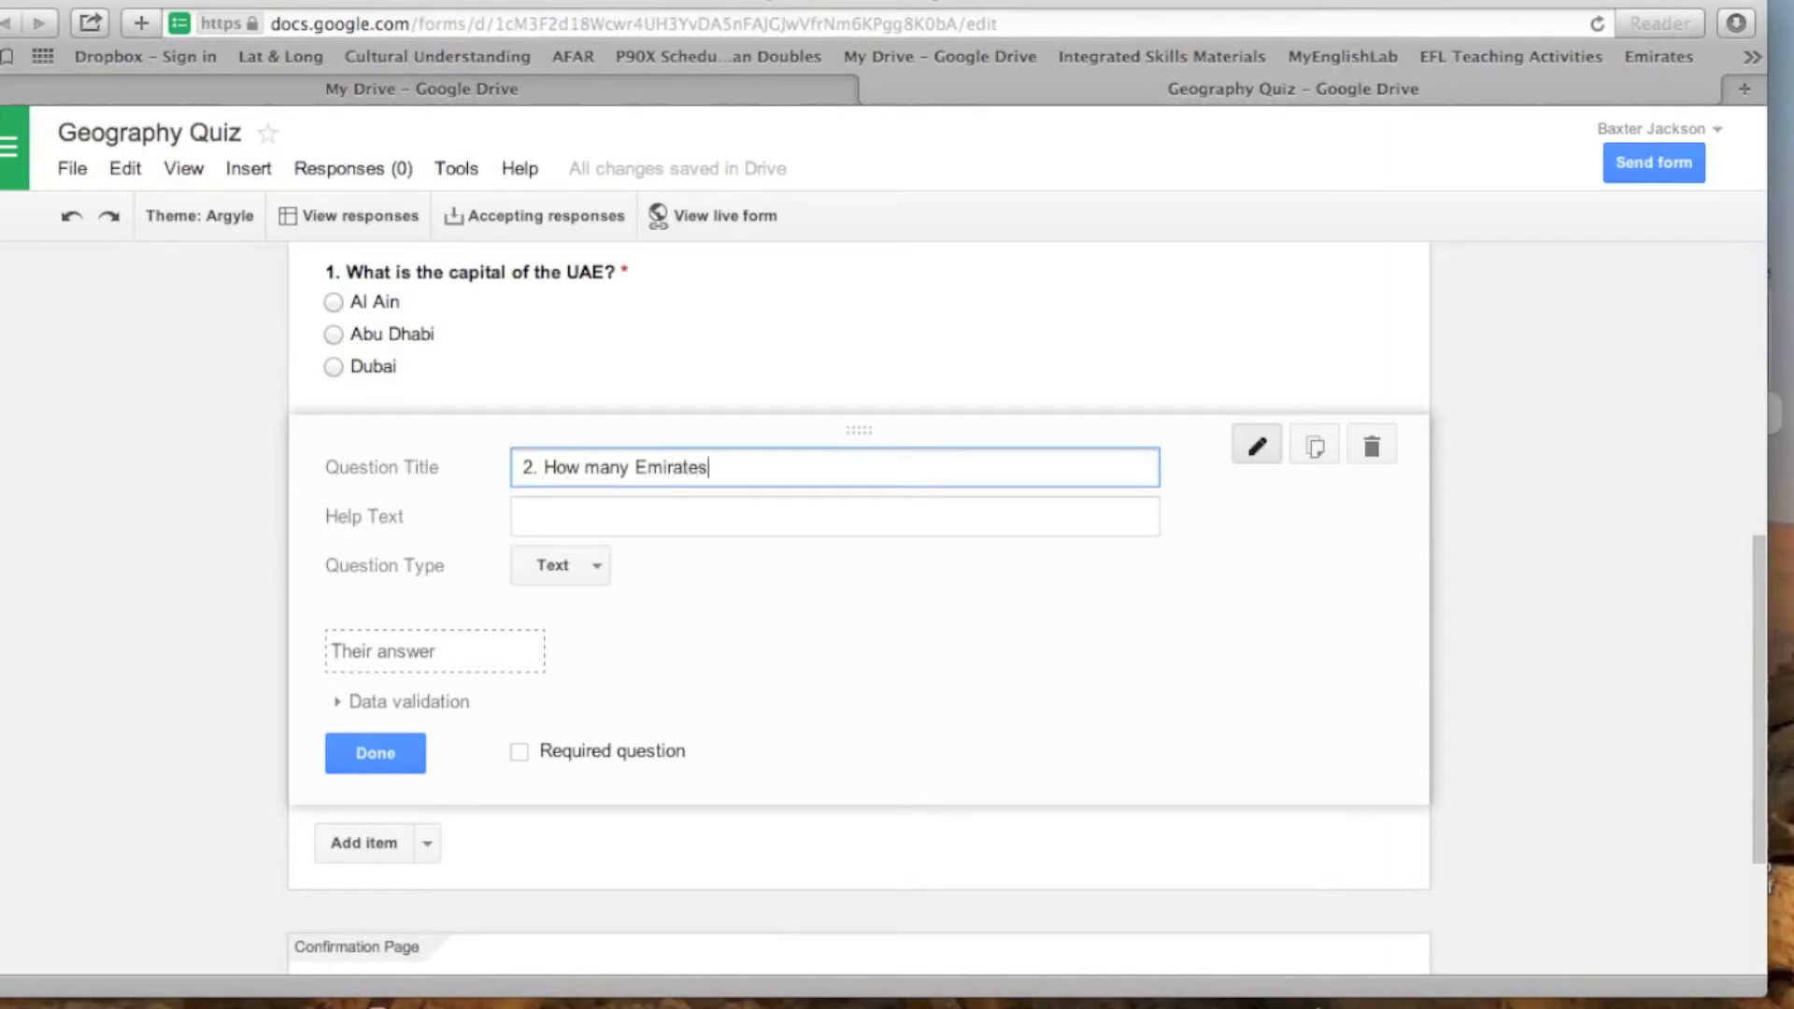
pyautogui.write(' arte')
pyautogui.press('BackSpace')
pyautogui.press('BackSpace')
pyautogui.press('BackSpace')
pyautogui.press('BackSpace')
pyautogui.press('BackSpace')
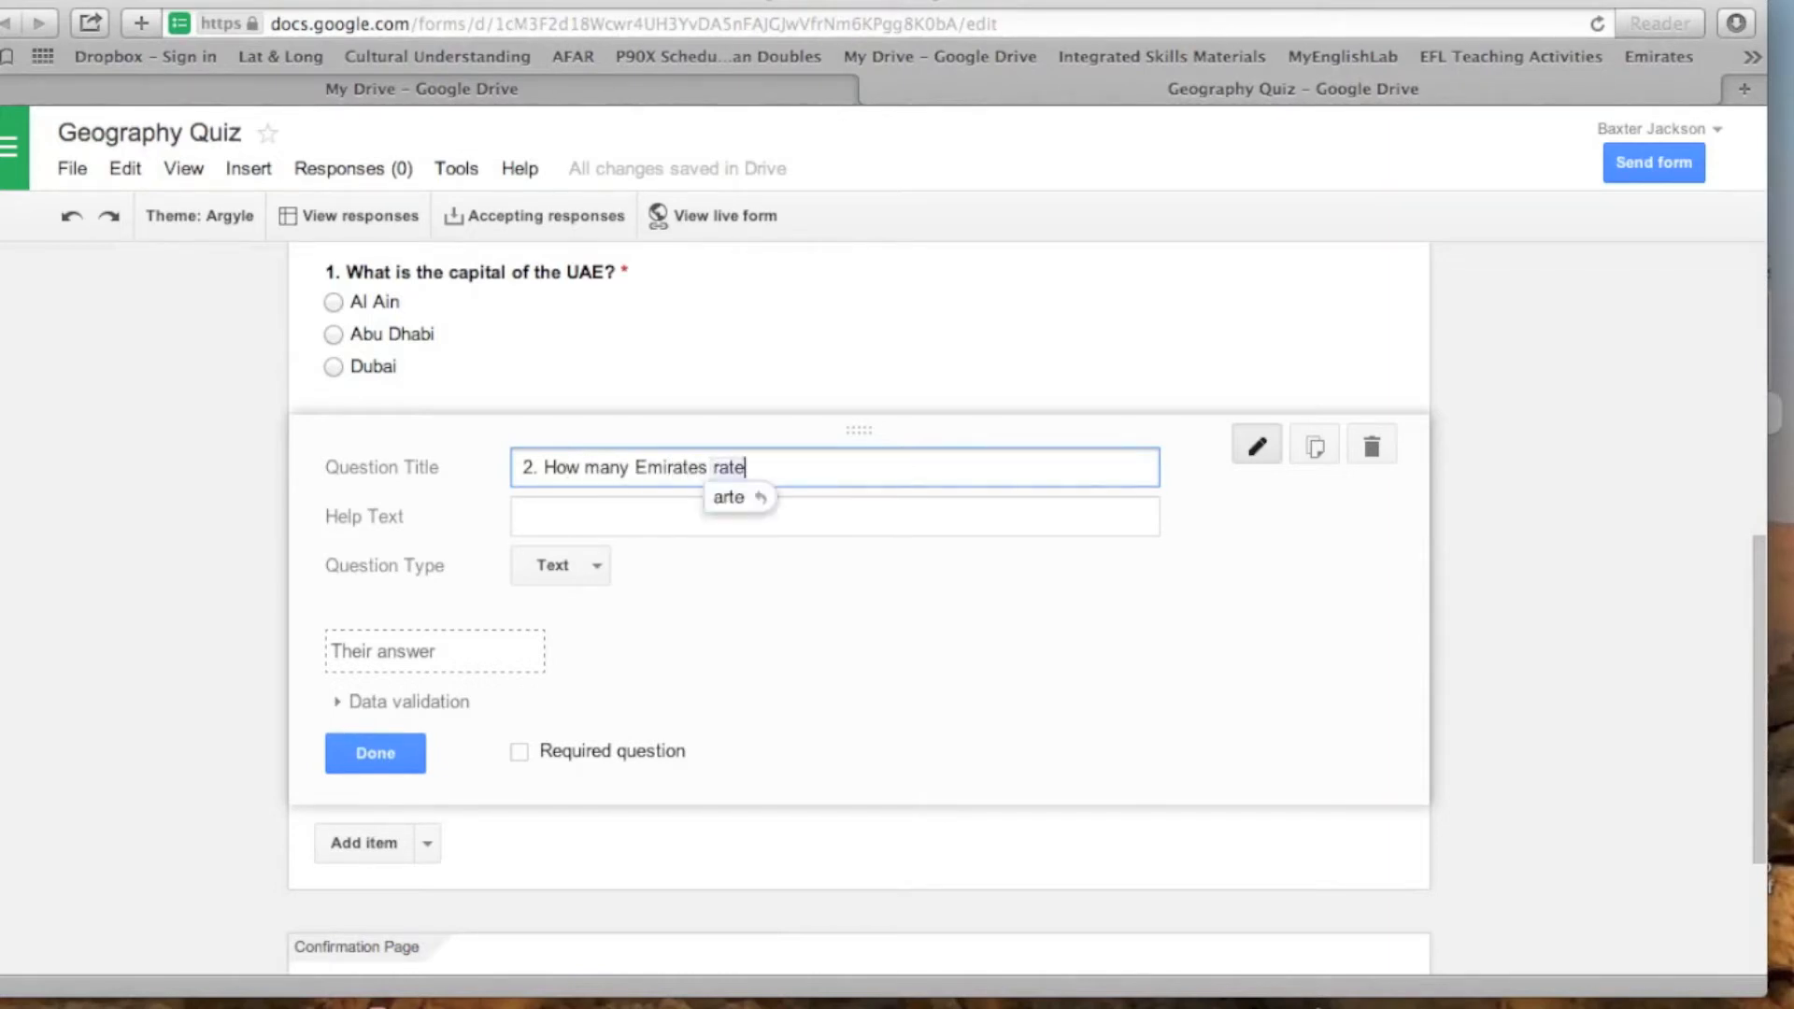
pyautogui.write('are thee')
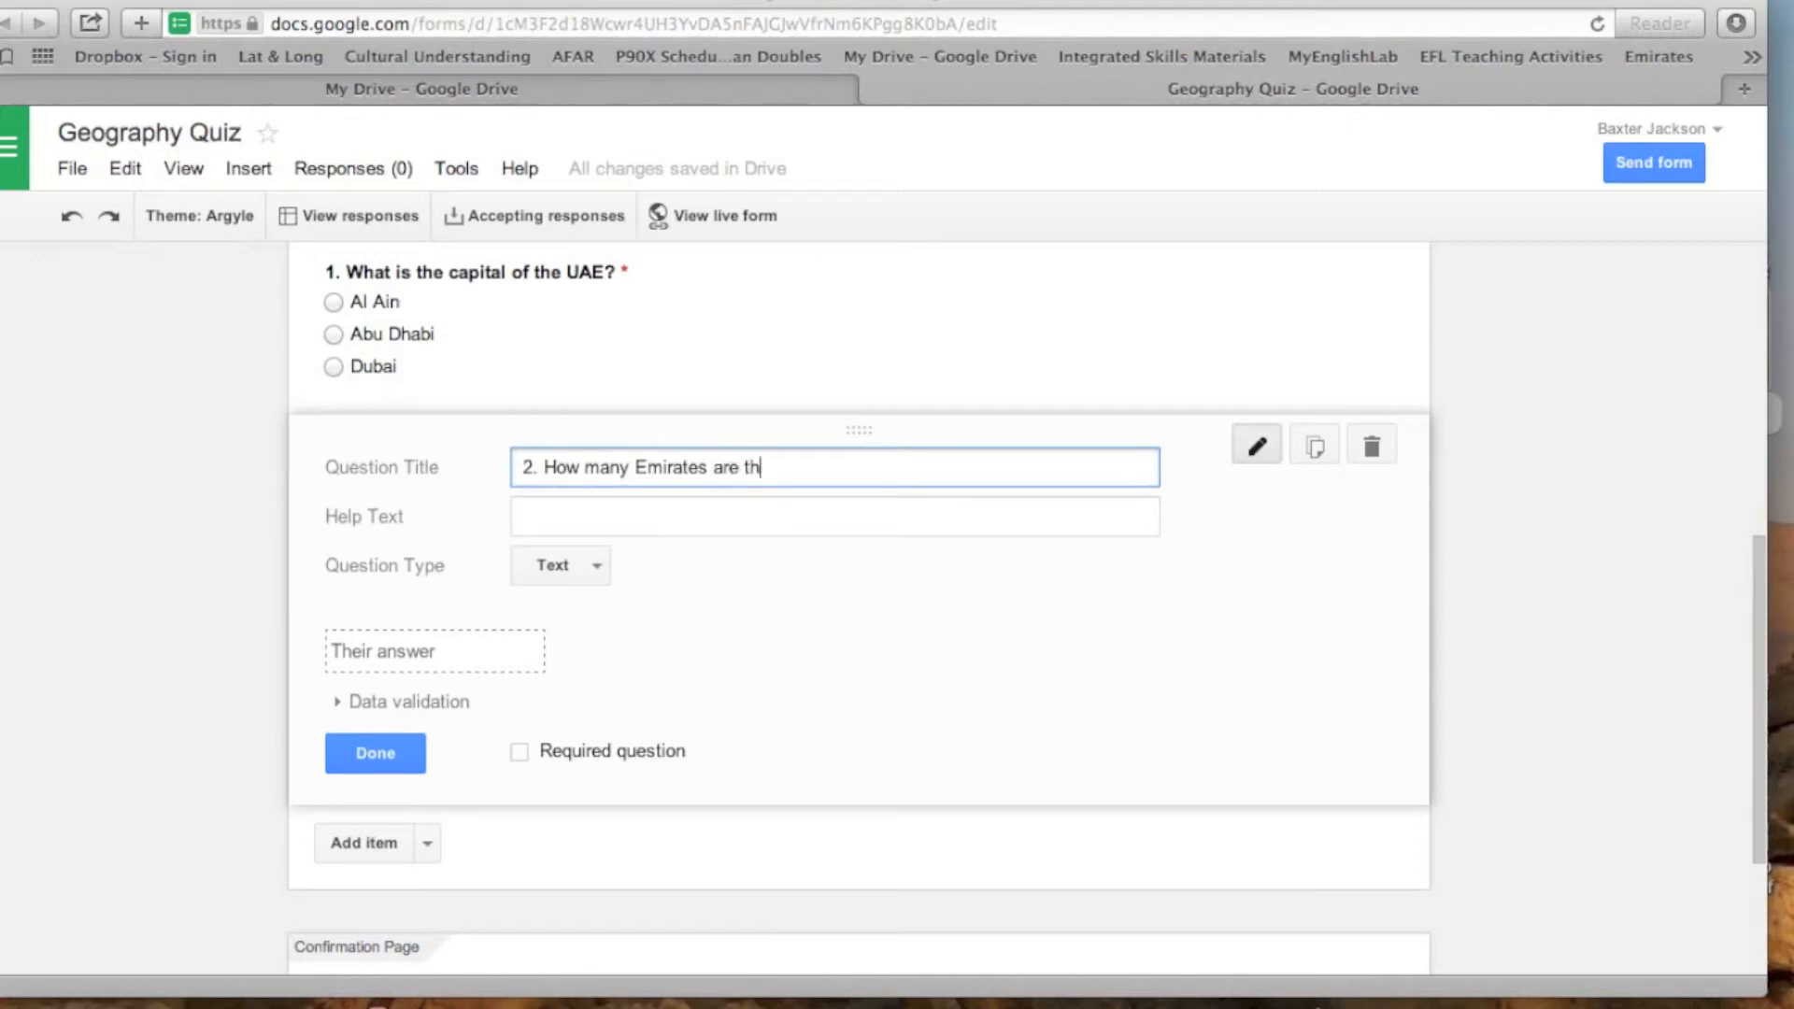
pyautogui.press('BackSpace')
pyautogui.write('re in the UAE?')
# - Change the Emirates question to Checkboxes and enter "7" as its first option
pyautogui.click(599, 567)
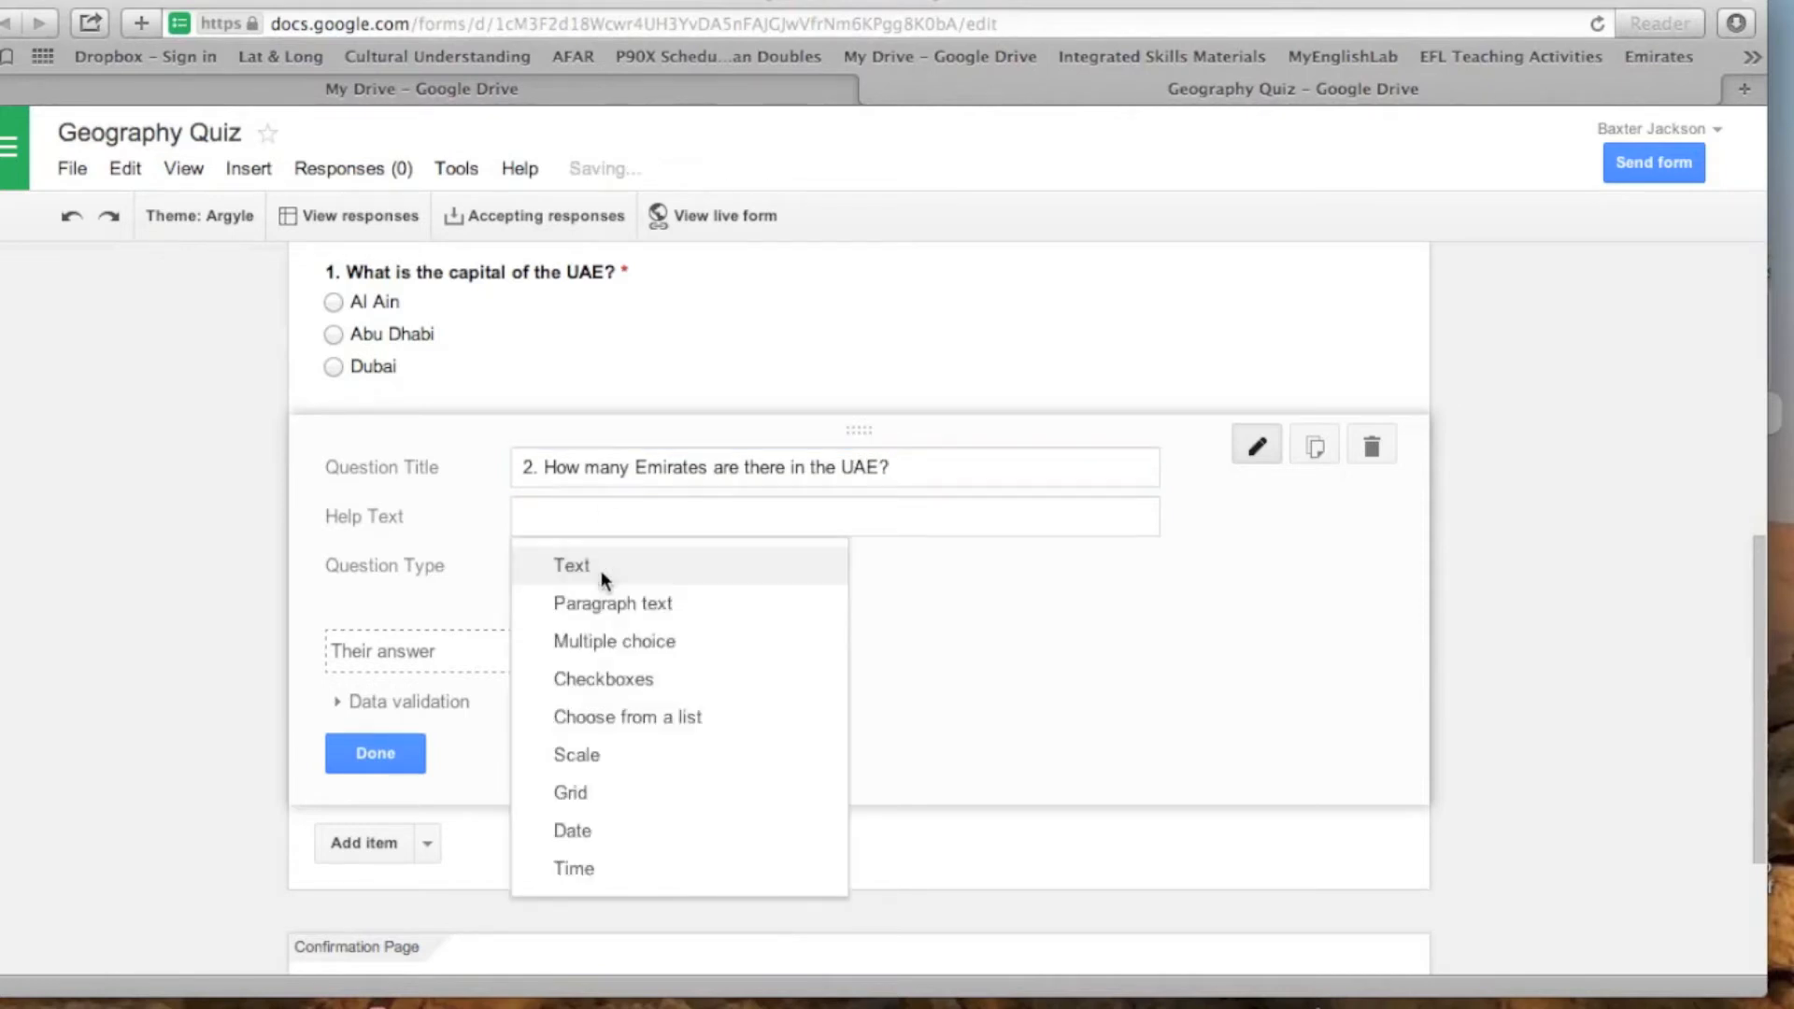
pyautogui.click(651, 682)
pyautogui.click(670, 632)
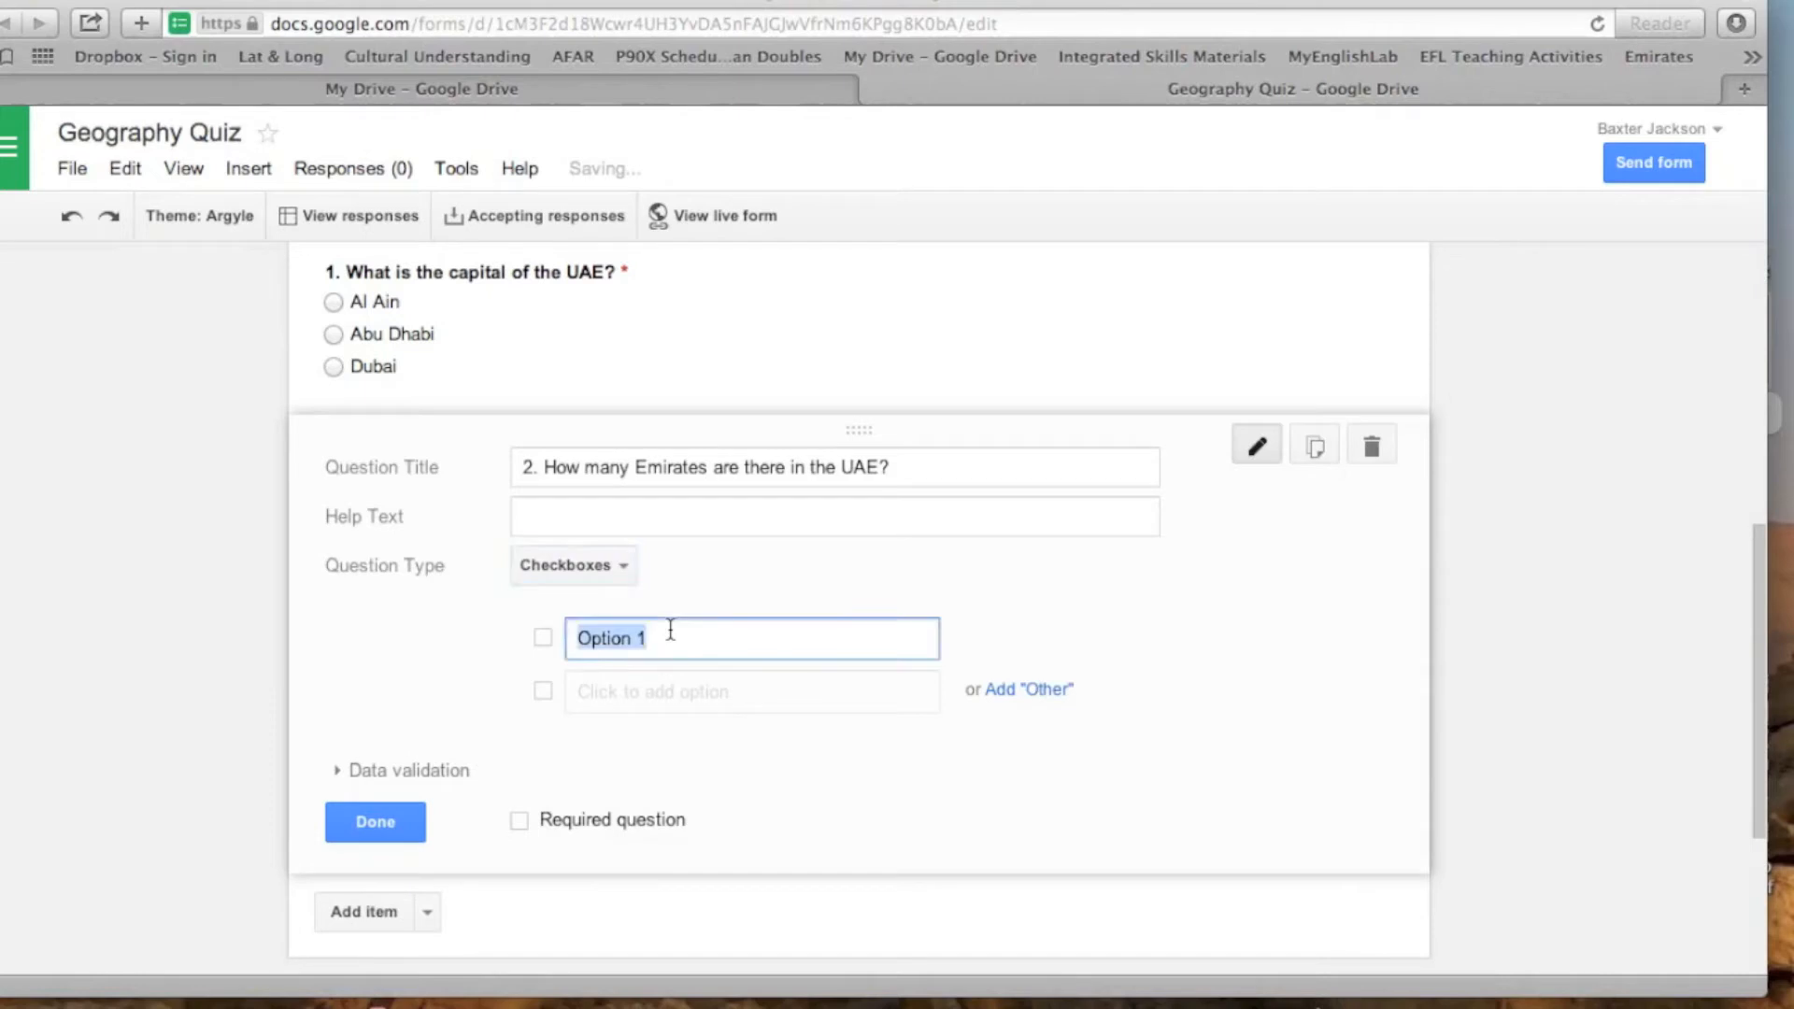
pyautogui.press('BackSpace')
pyautogui.write('7')
# - Add "6" as the second option of the Emirates question
pyautogui.click(644, 707)
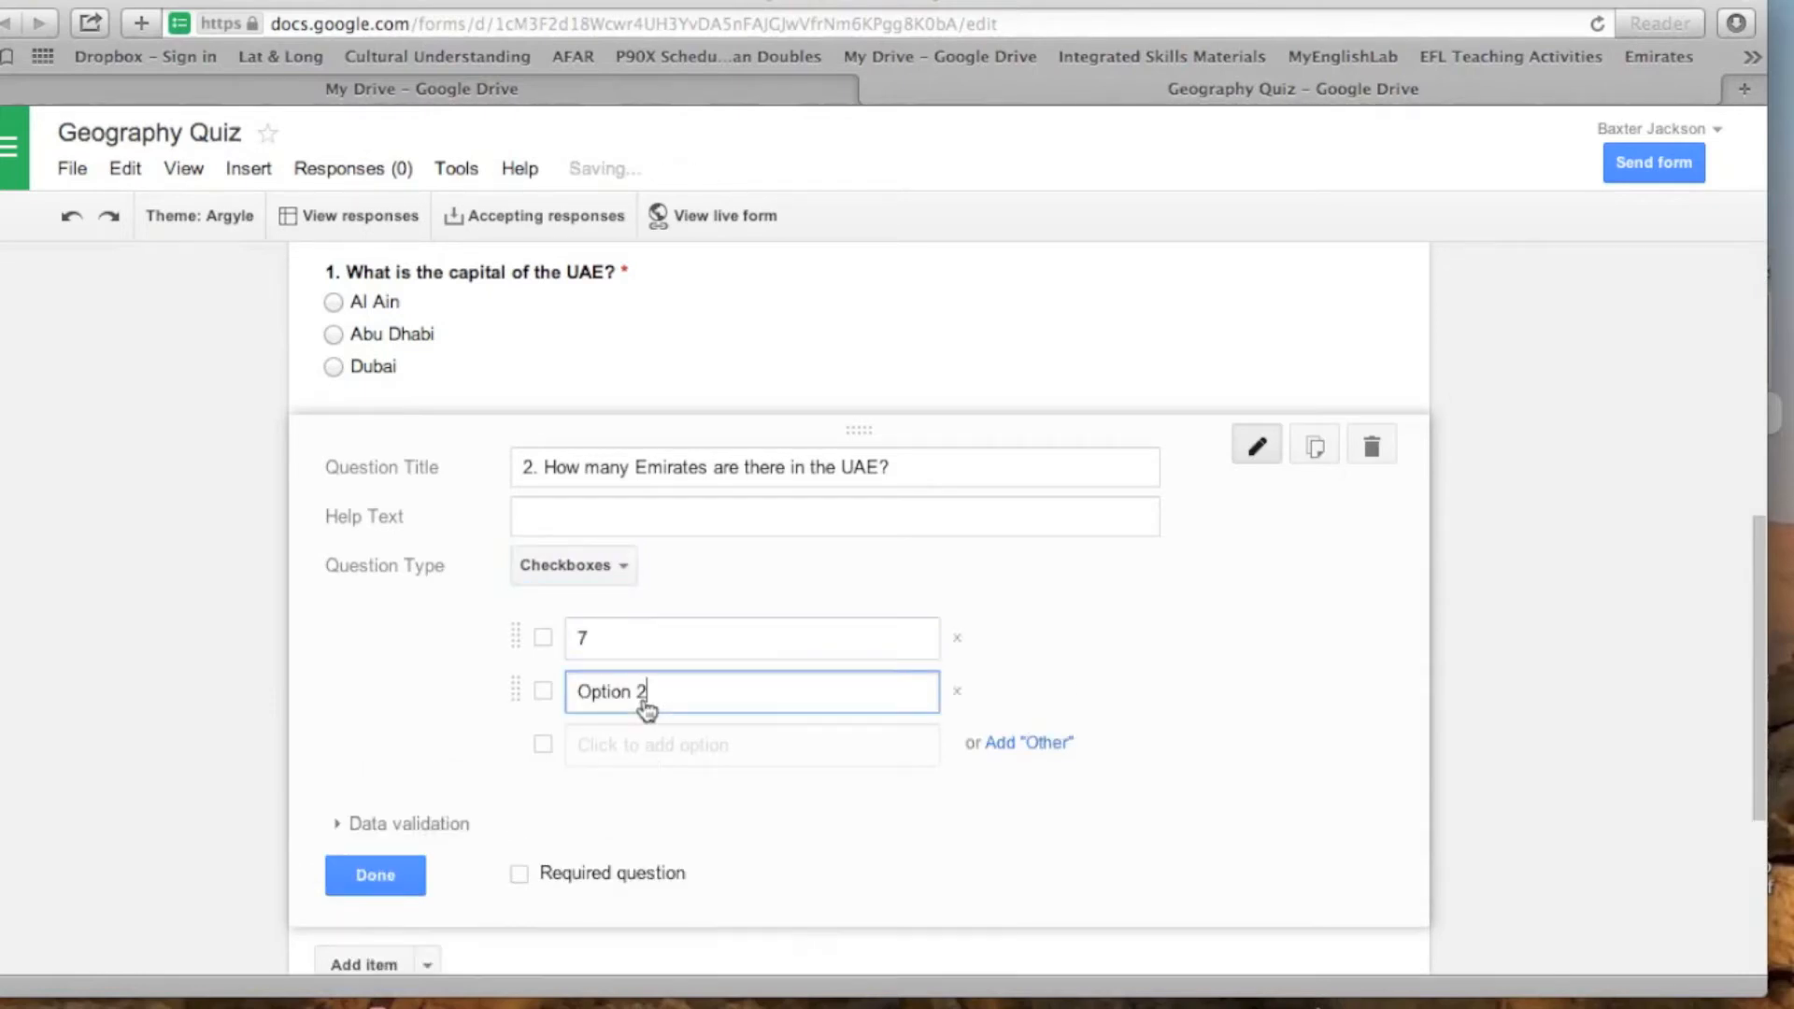
pyautogui.press('BackSpace')
pyautogui.press('BackSpace')
pyautogui.press('BackSpace')
pyautogui.press('BackSpace')
pyautogui.press('BackSpace')
pyautogui.press('BackSpace')
pyautogui.press('BackSpace')
pyautogui.press('BackSpace')
pyautogui.write('6')
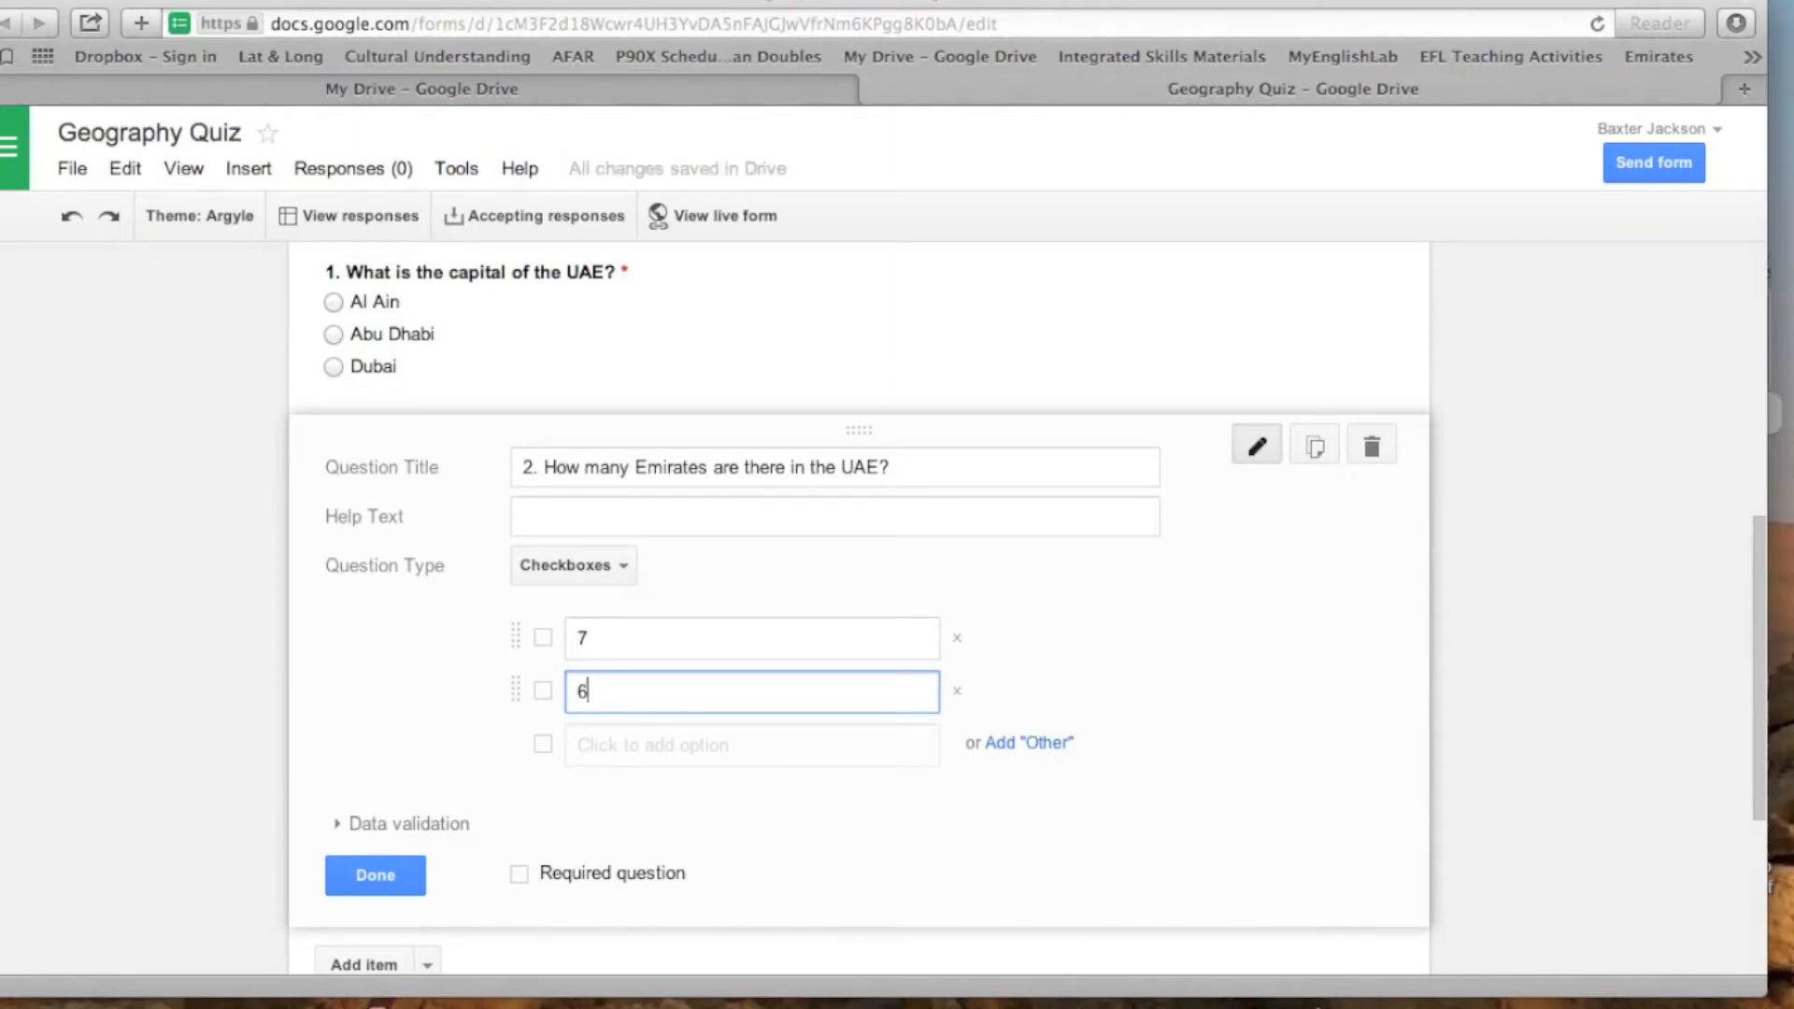
# - Add "5" as the third option of the Emirates question and make the question required
pyautogui.click(641, 746)
pyautogui.press('BackSpace')
pyautogui.press('BackSpace')
pyautogui.press('BackSpace')
pyautogui.press('BackSpace')
pyautogui.press('BackSpace')
pyautogui.press('BackSpace')
pyautogui.press('BackSpace')
pyautogui.press('BackSpace')
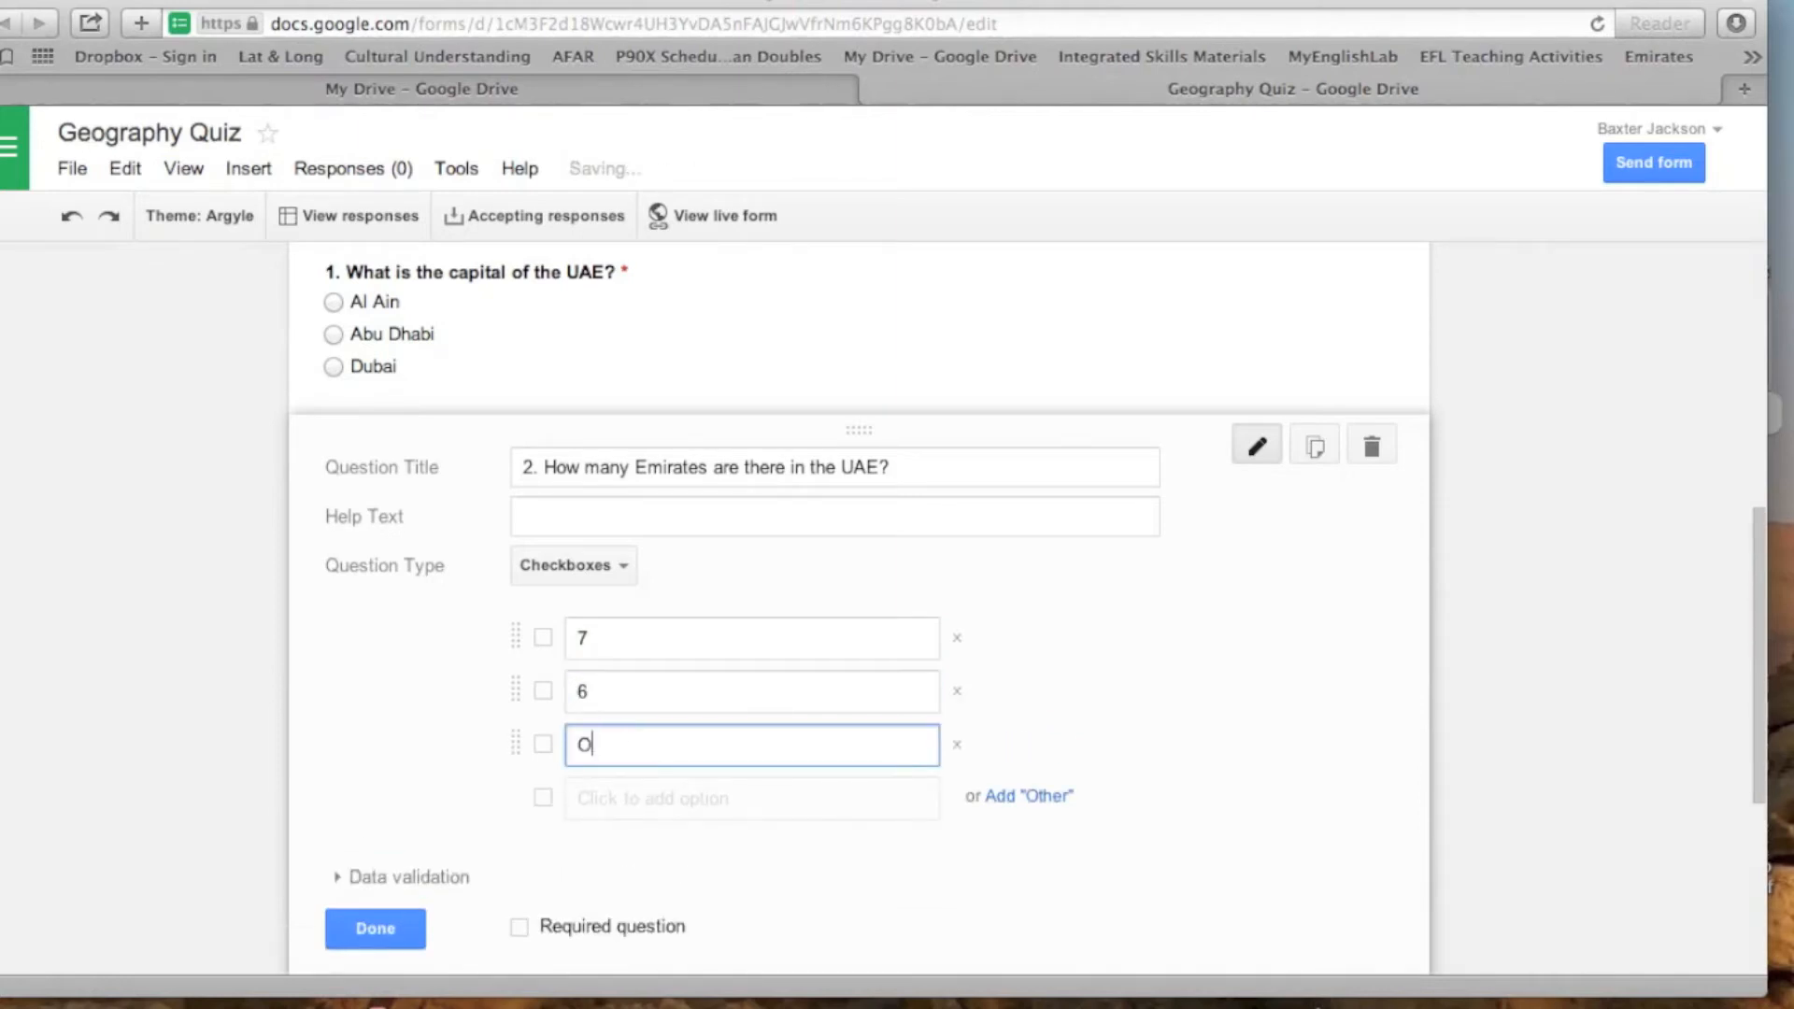
pyautogui.write('5')
pyautogui.scroll(-1, 1099, 770)
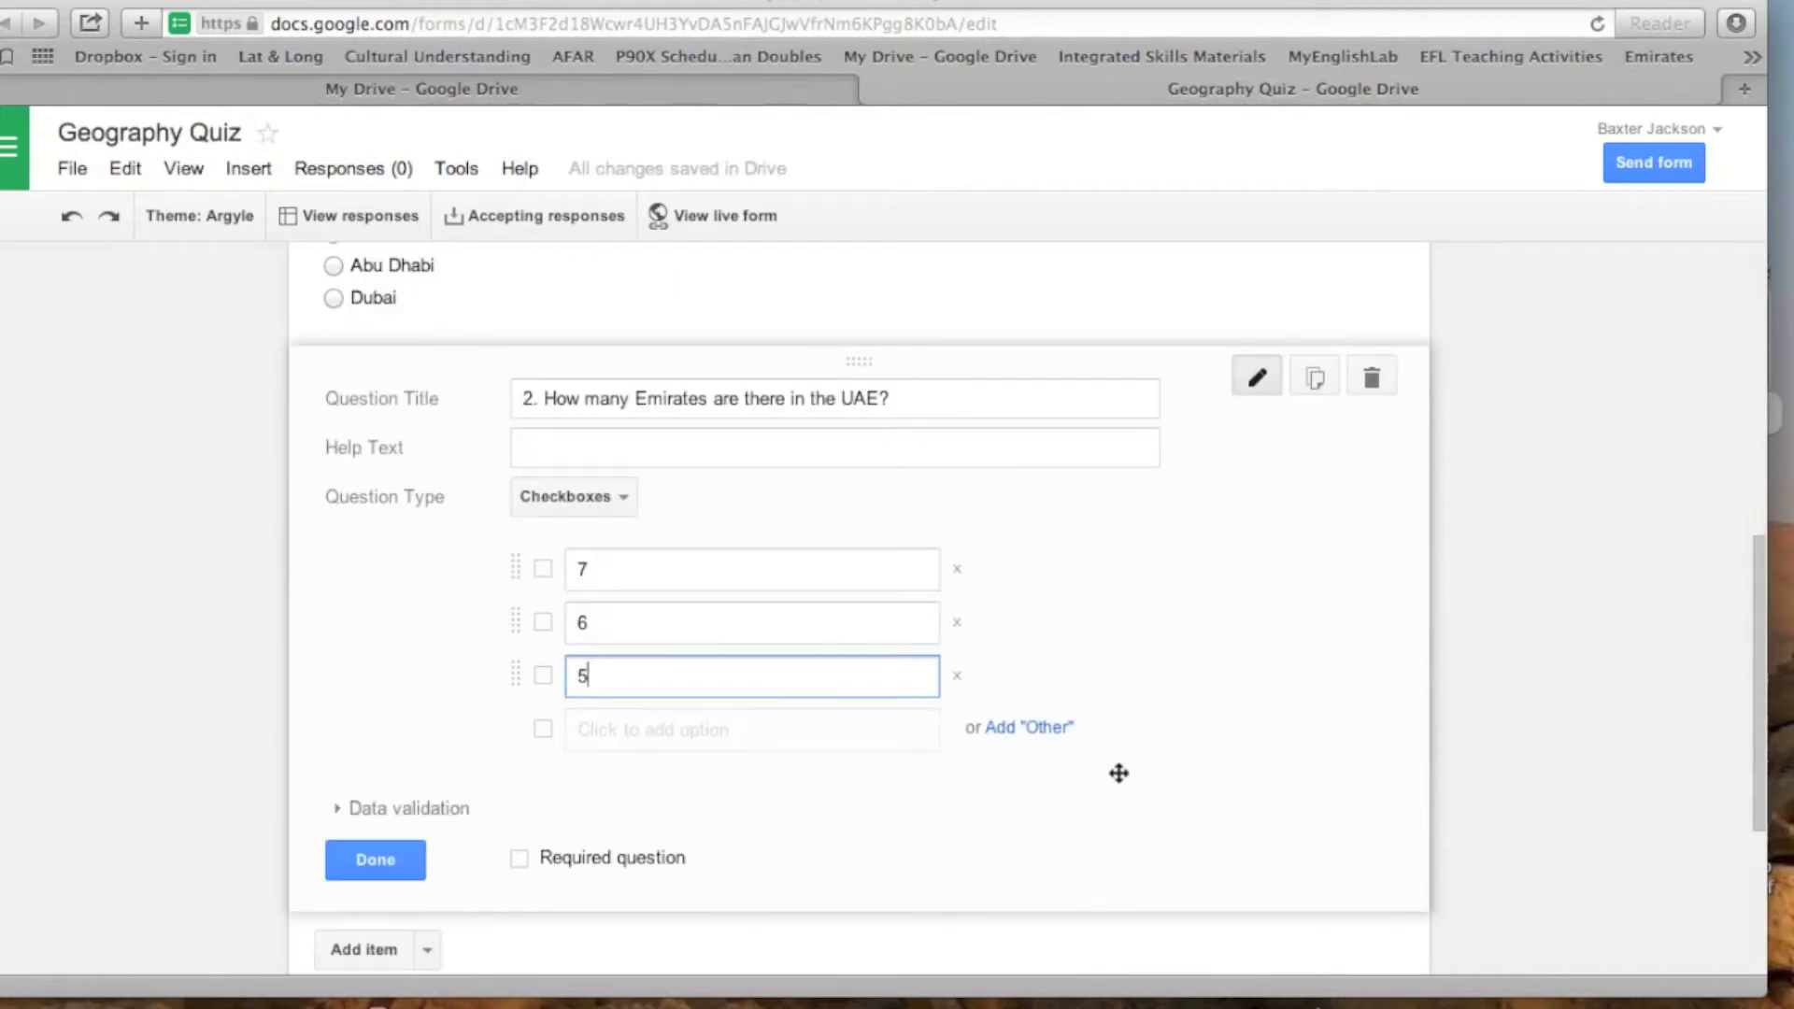
pyautogui.click(520, 867)
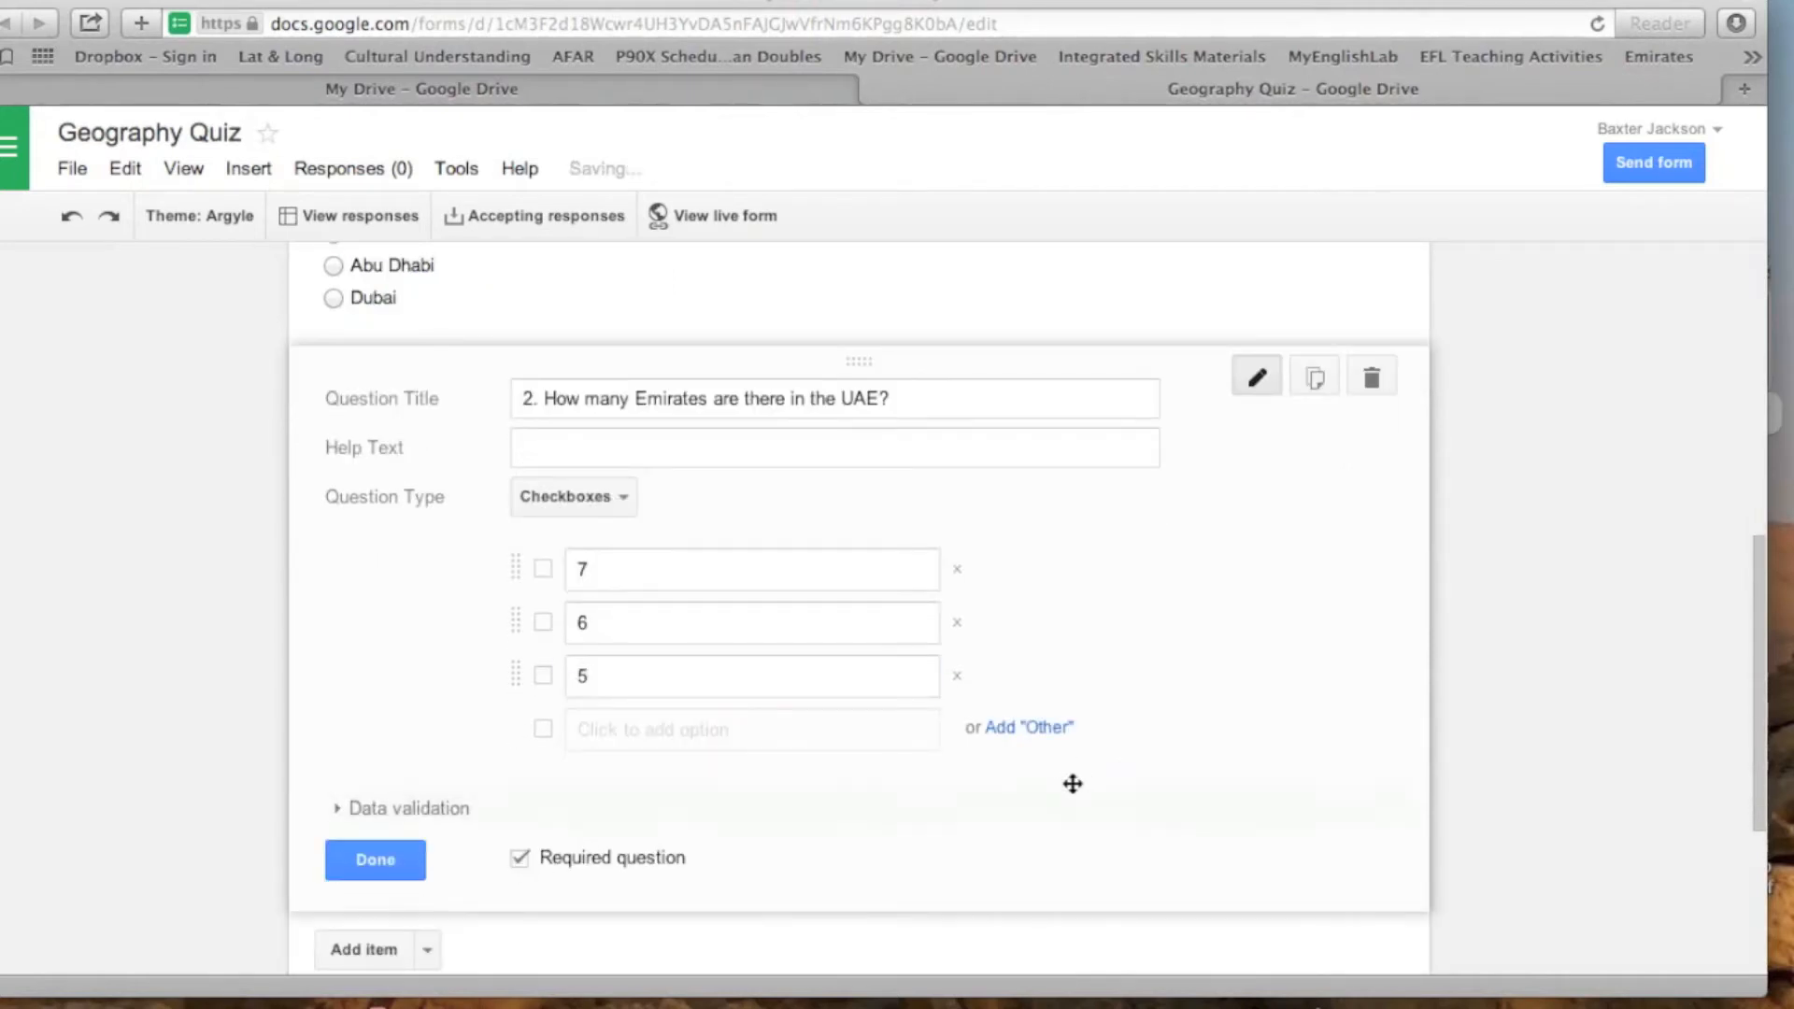
# - Add a text question titled "3. When is National Day in the UAE" below the Emirates question
pyautogui.scroll(-1, 1072, 783)
pyautogui.scroll(-1, 1072, 784)
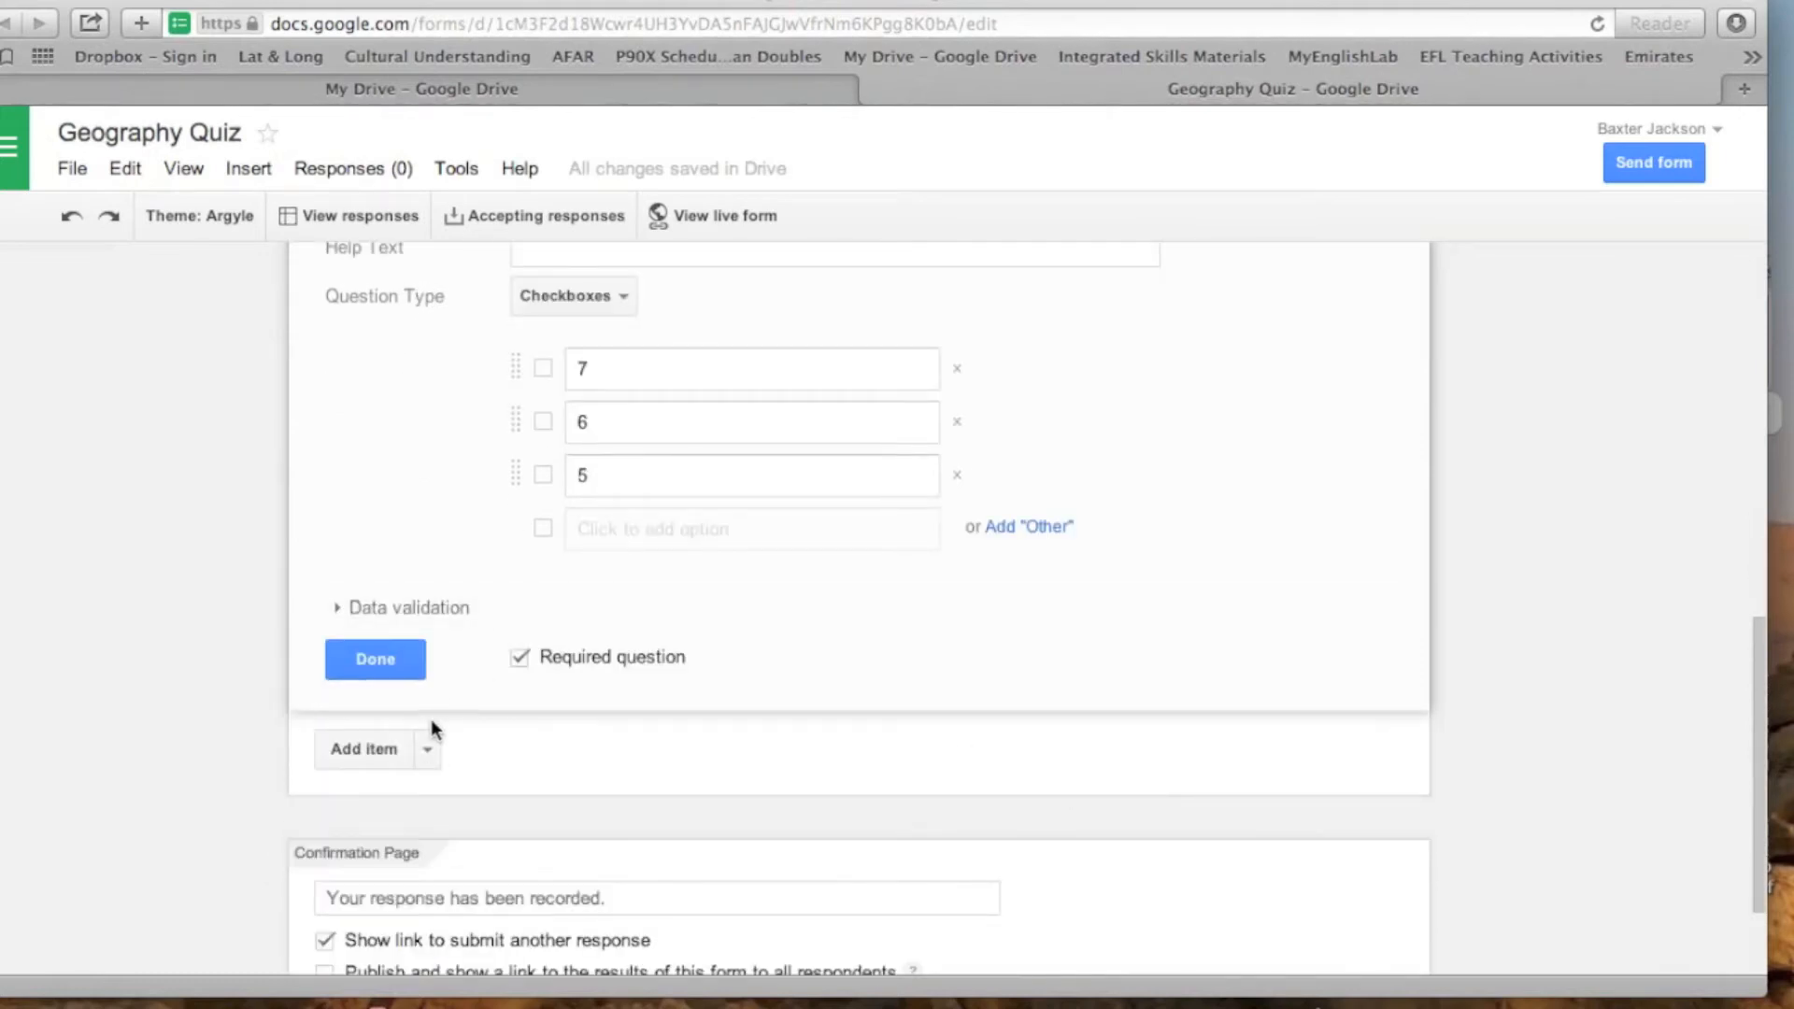
pyautogui.click(428, 761)
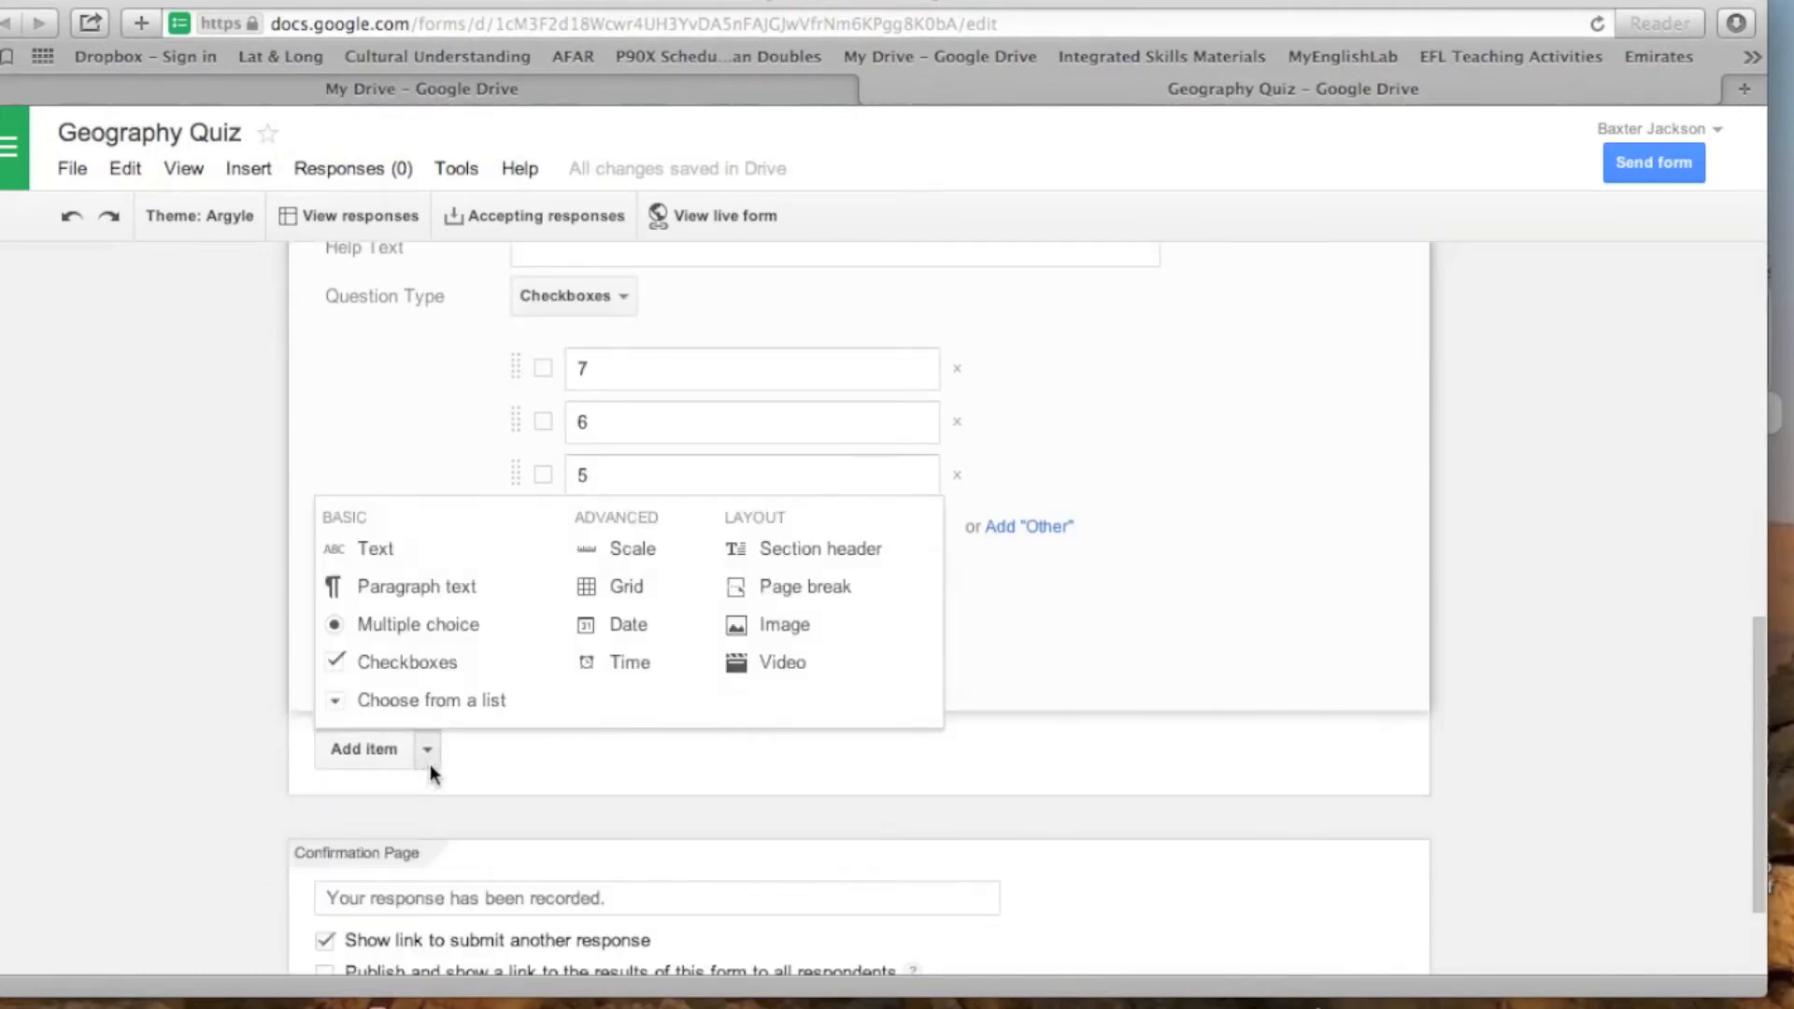
pyautogui.click(386, 558)
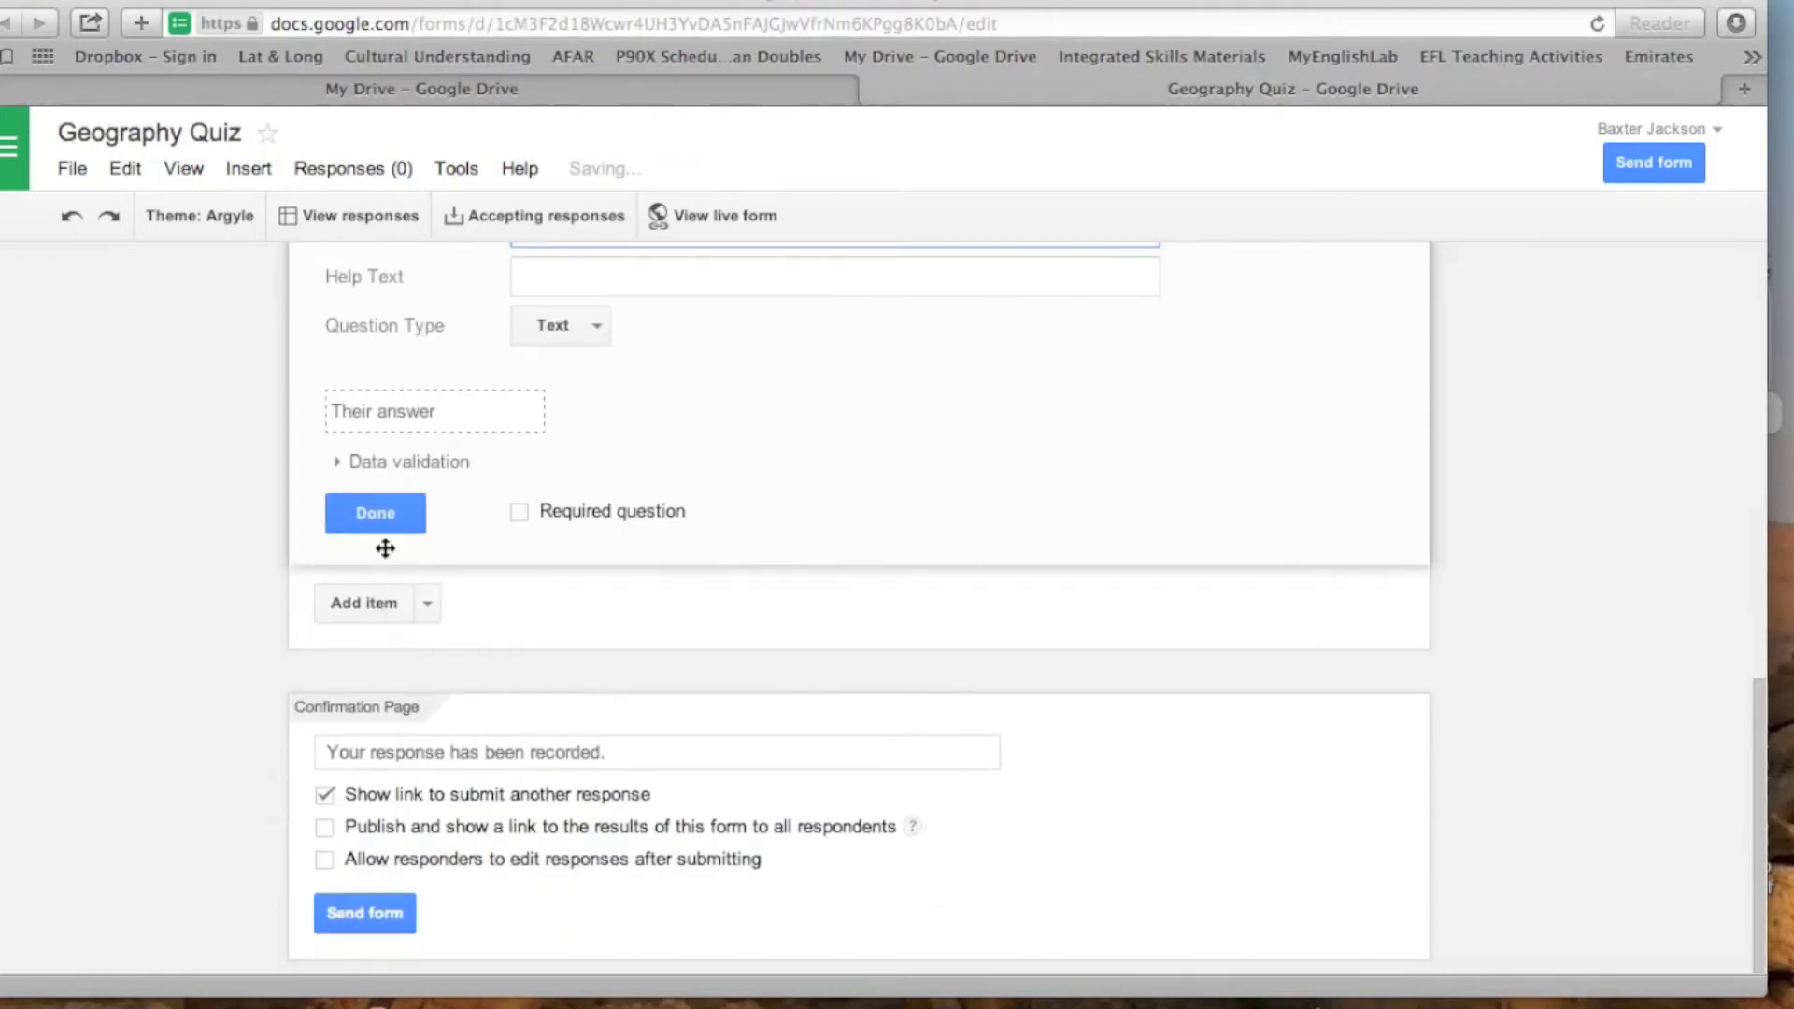
pyautogui.scroll(6, 781, 489)
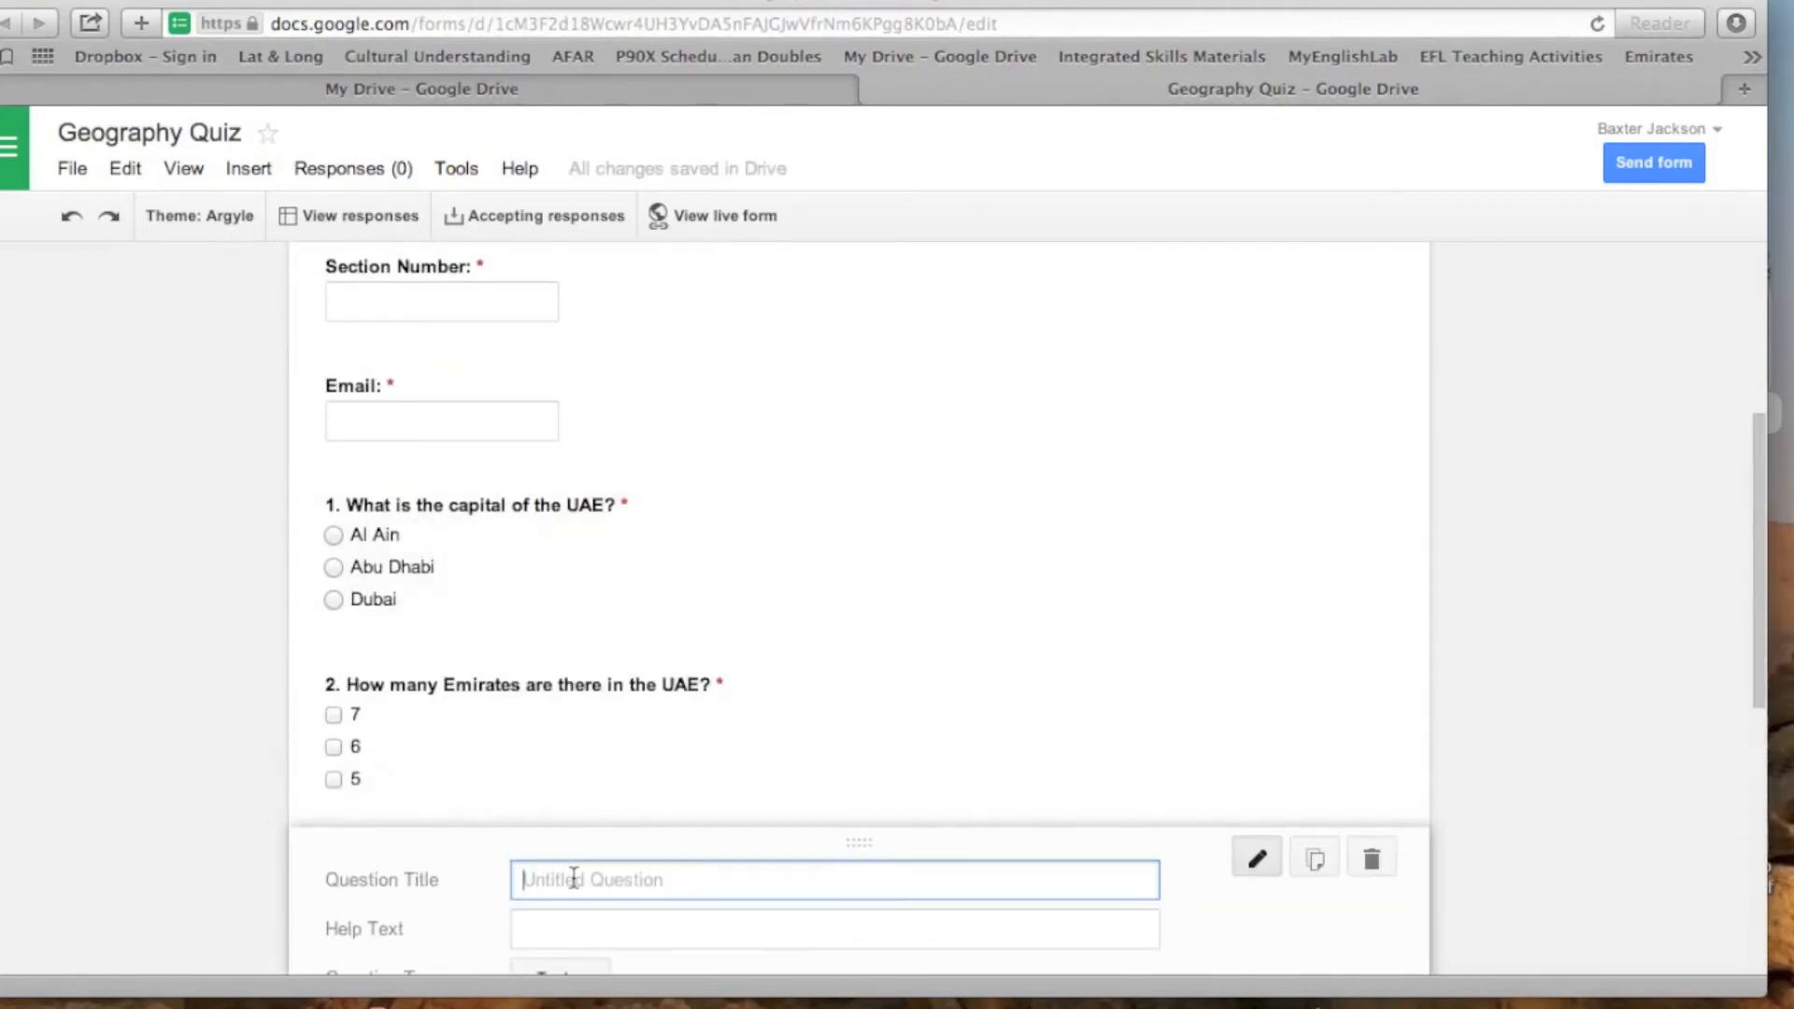
pyautogui.write('3')
pyautogui.write('. When is National Day in the UAE')
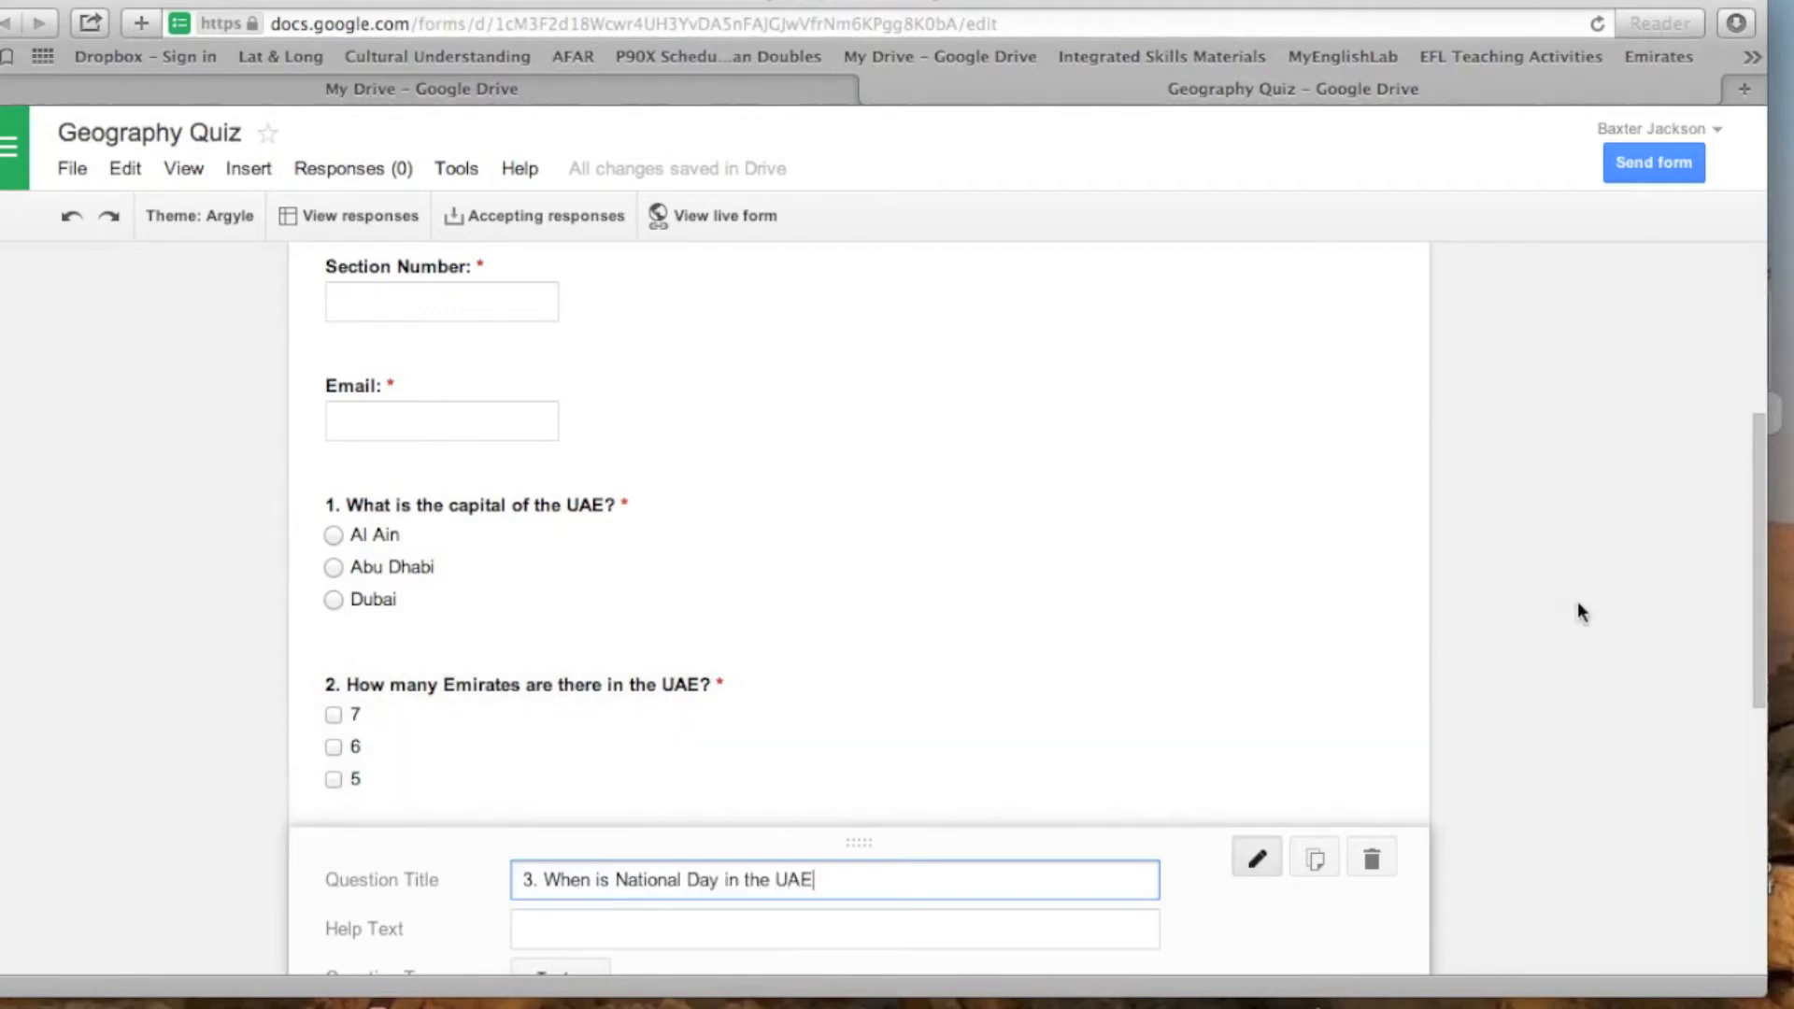
# - Change the title heading on the form page to "UAE Quiz"
pyautogui.scroll(5, 1588, 603)
pyautogui.click(585, 446)
pyautogui.press('BackSpace')
pyautogui.press('BackSpace')
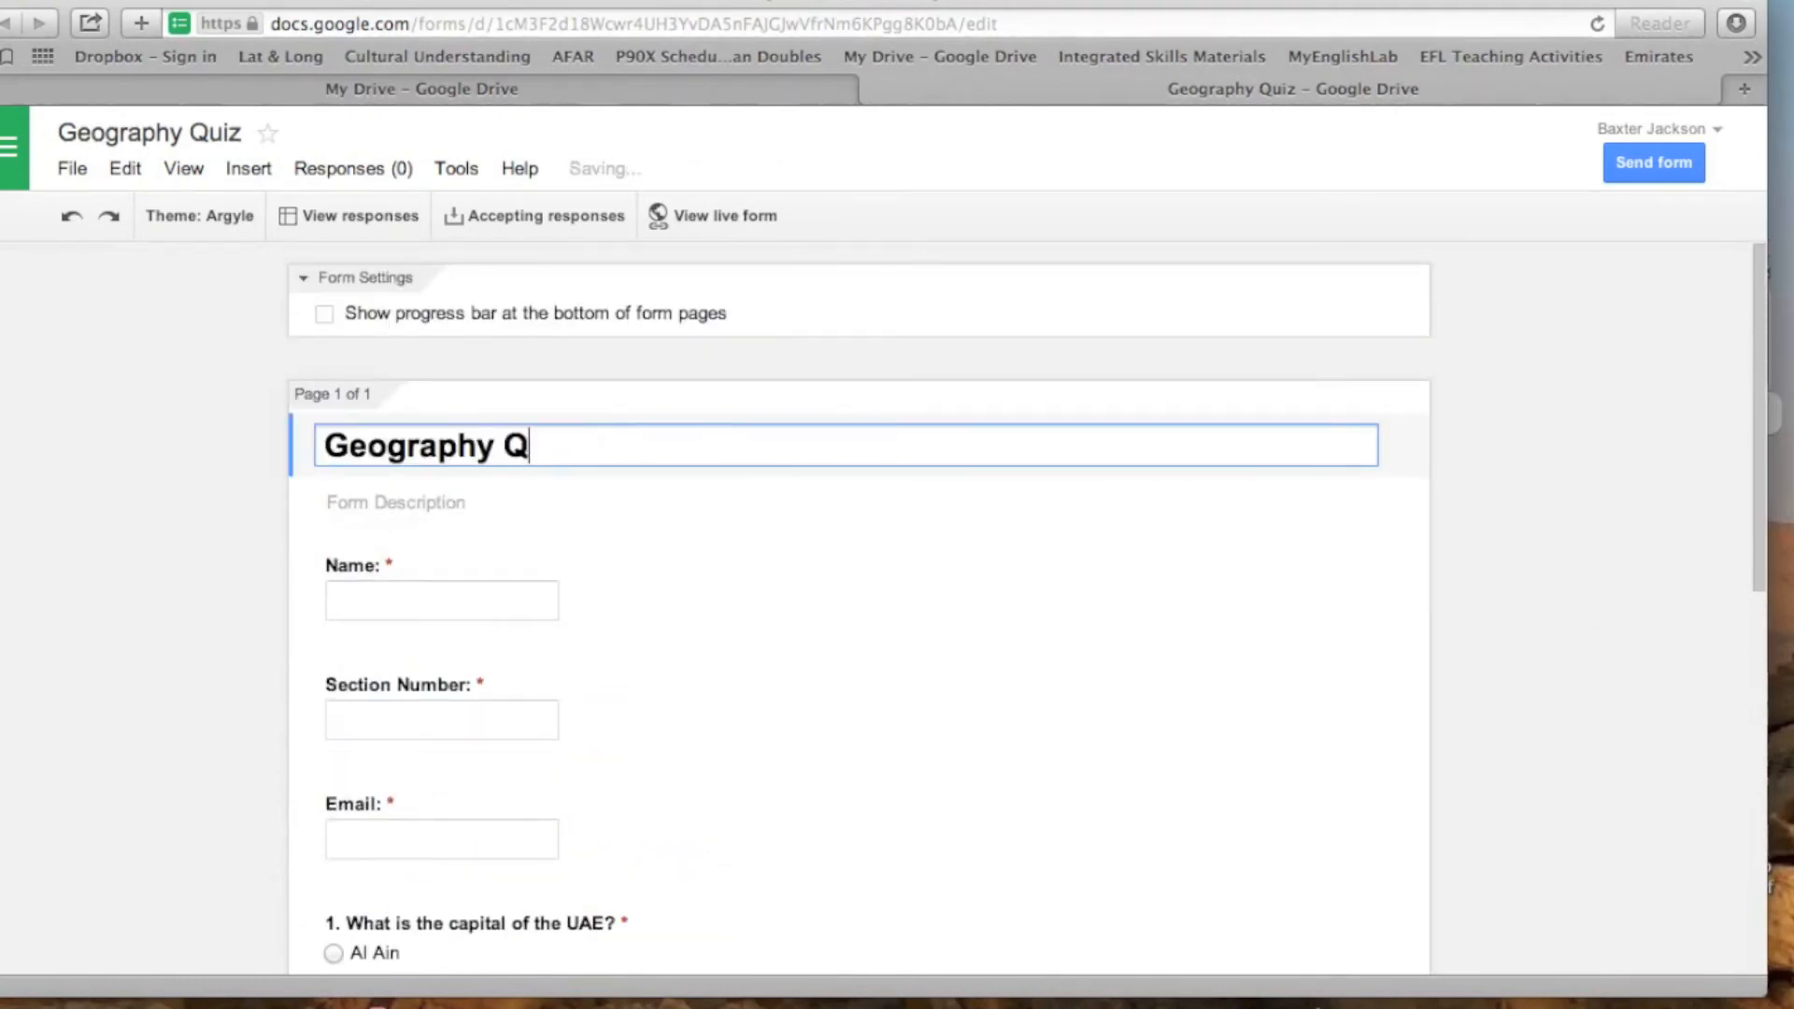
pyautogui.press('BackSpace')
pyautogui.press('BackSpace')
pyautogui.press('BackSpace')
pyautogui.press('BackSpace')
pyautogui.press('BackSpace')
pyautogui.press('BackSpace')
pyautogui.press('BackSpace')
pyautogui.press('BackSpace')
pyautogui.press('BackSpace')
pyautogui.press('BackSpace')
pyautogui.press('BackSpace')
pyautogui.write('UA')
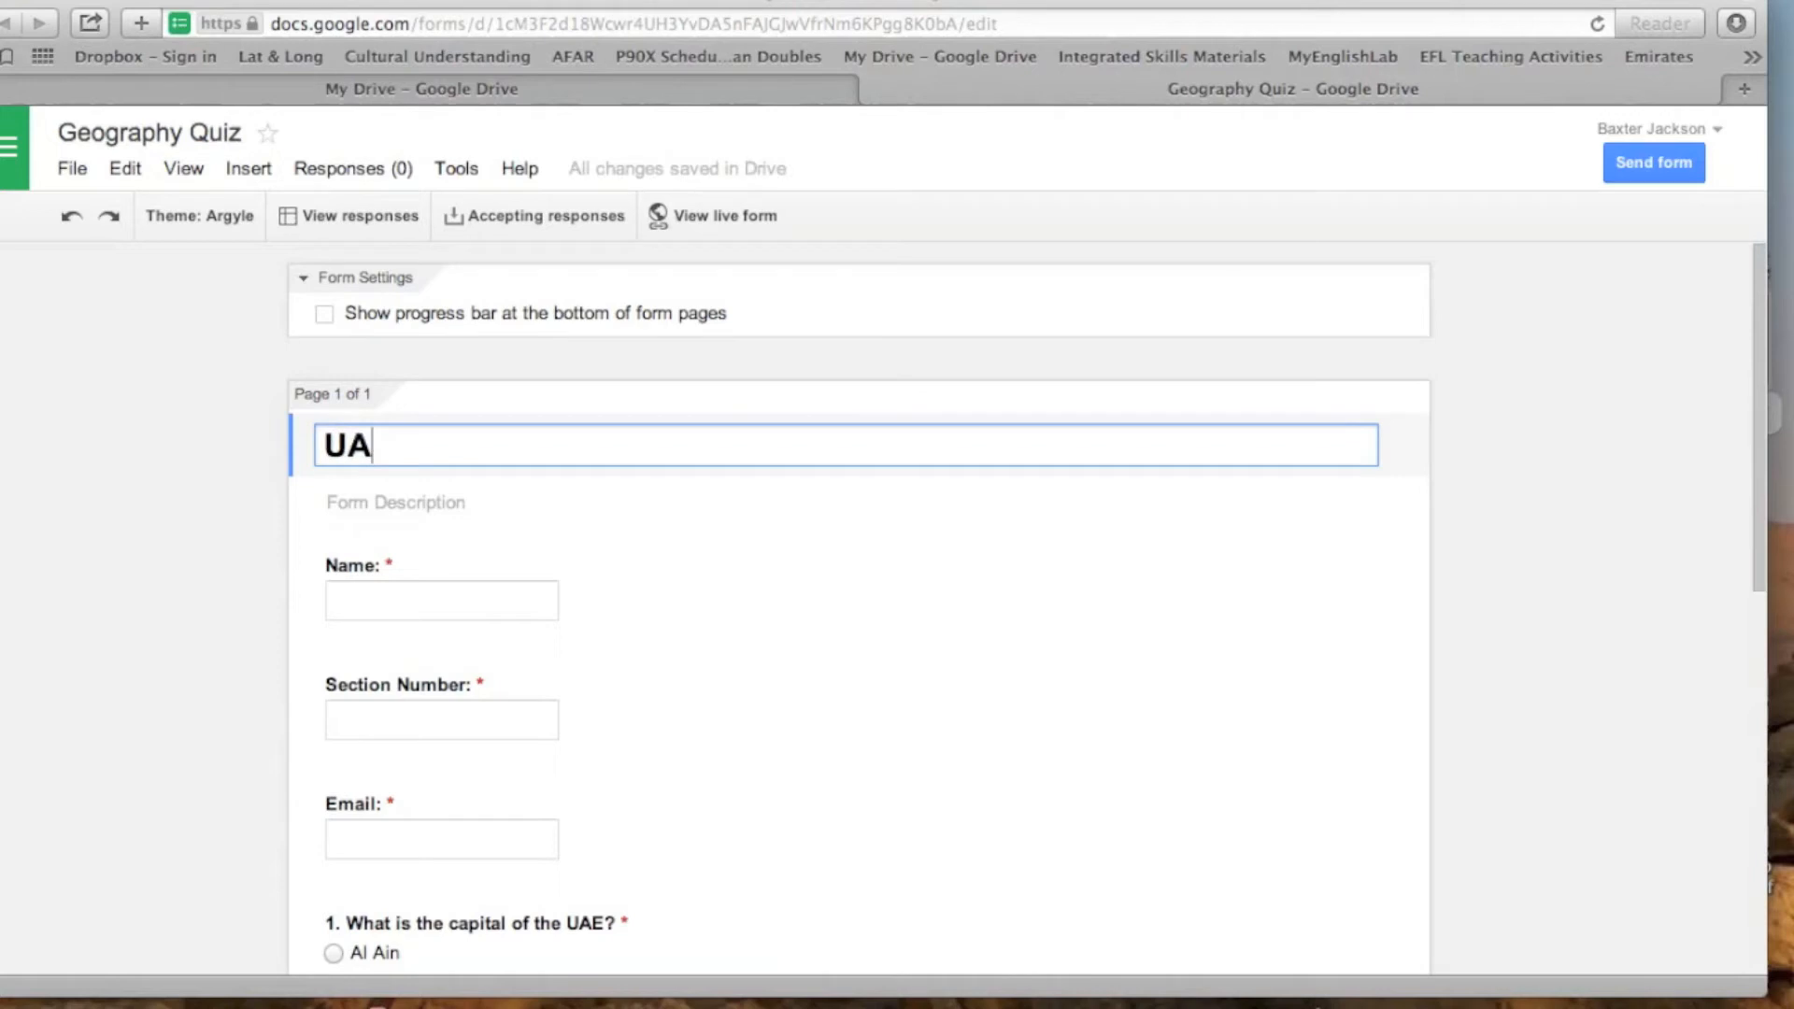
pyautogui.write('E Quiz')
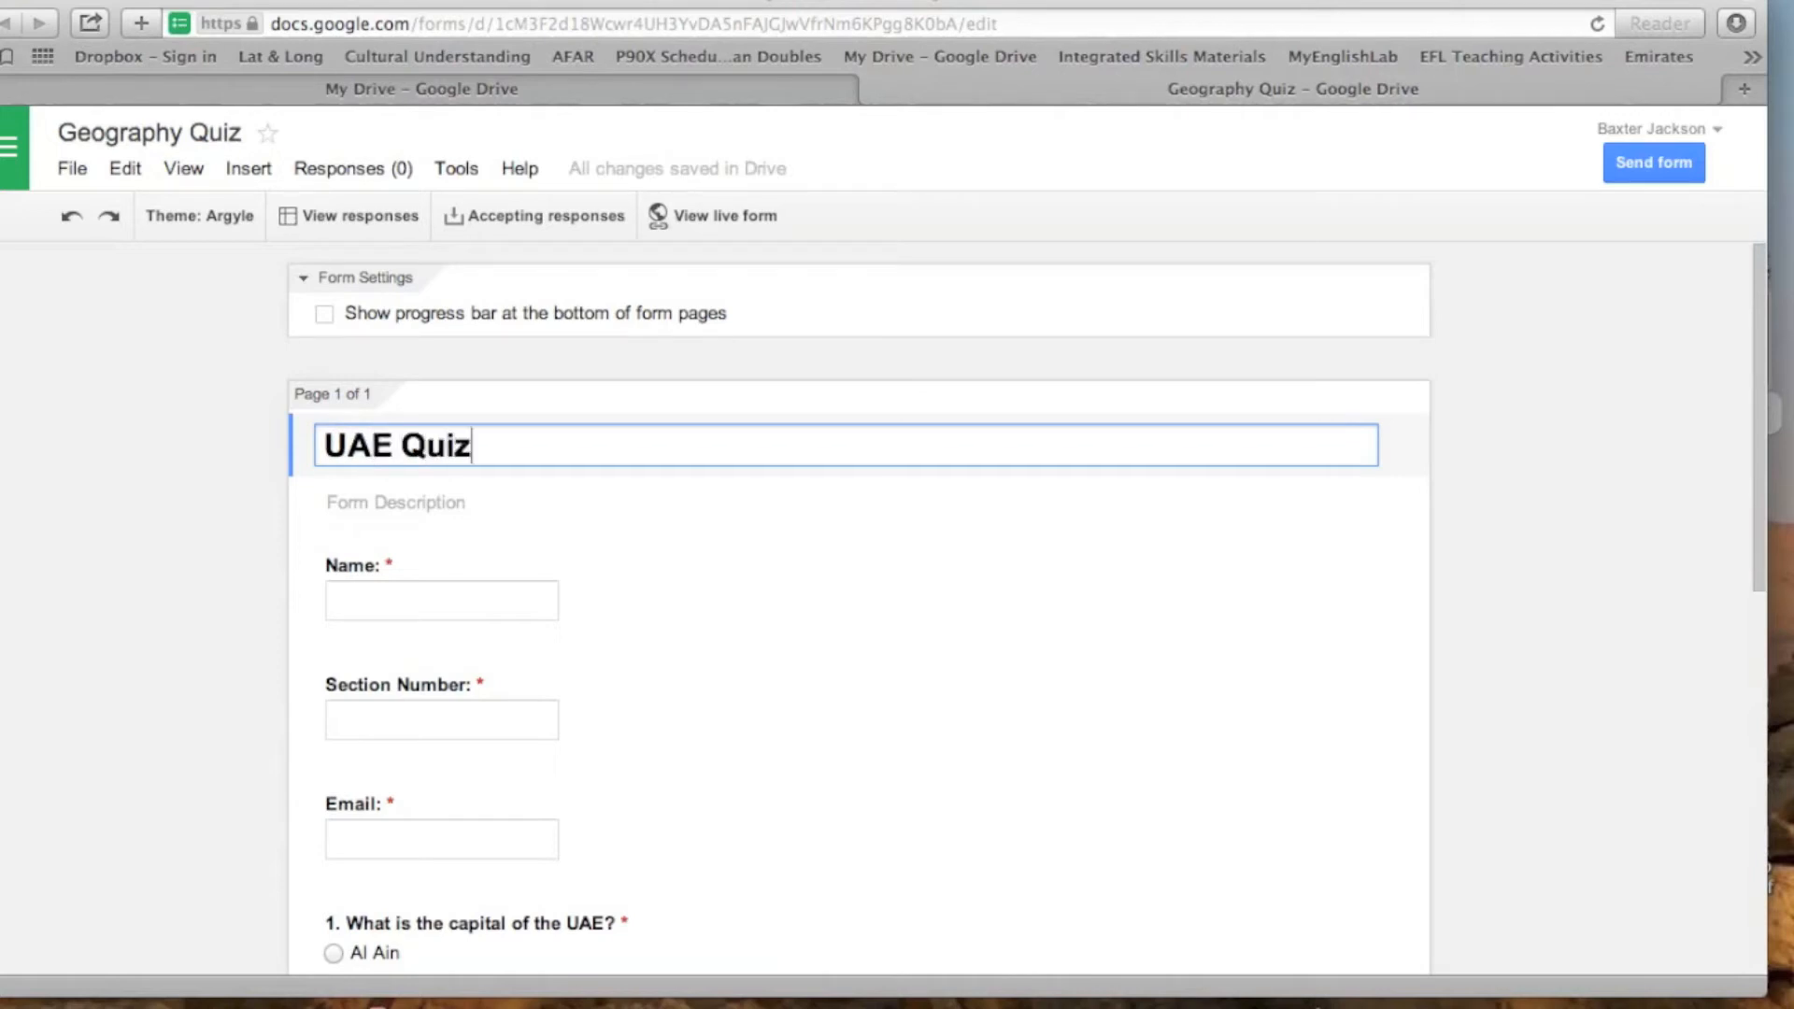
# - Change the National Day question to Choose from a list and enter "July 4th 1776" as its first option
pyautogui.scroll(-6, 1121, 669)
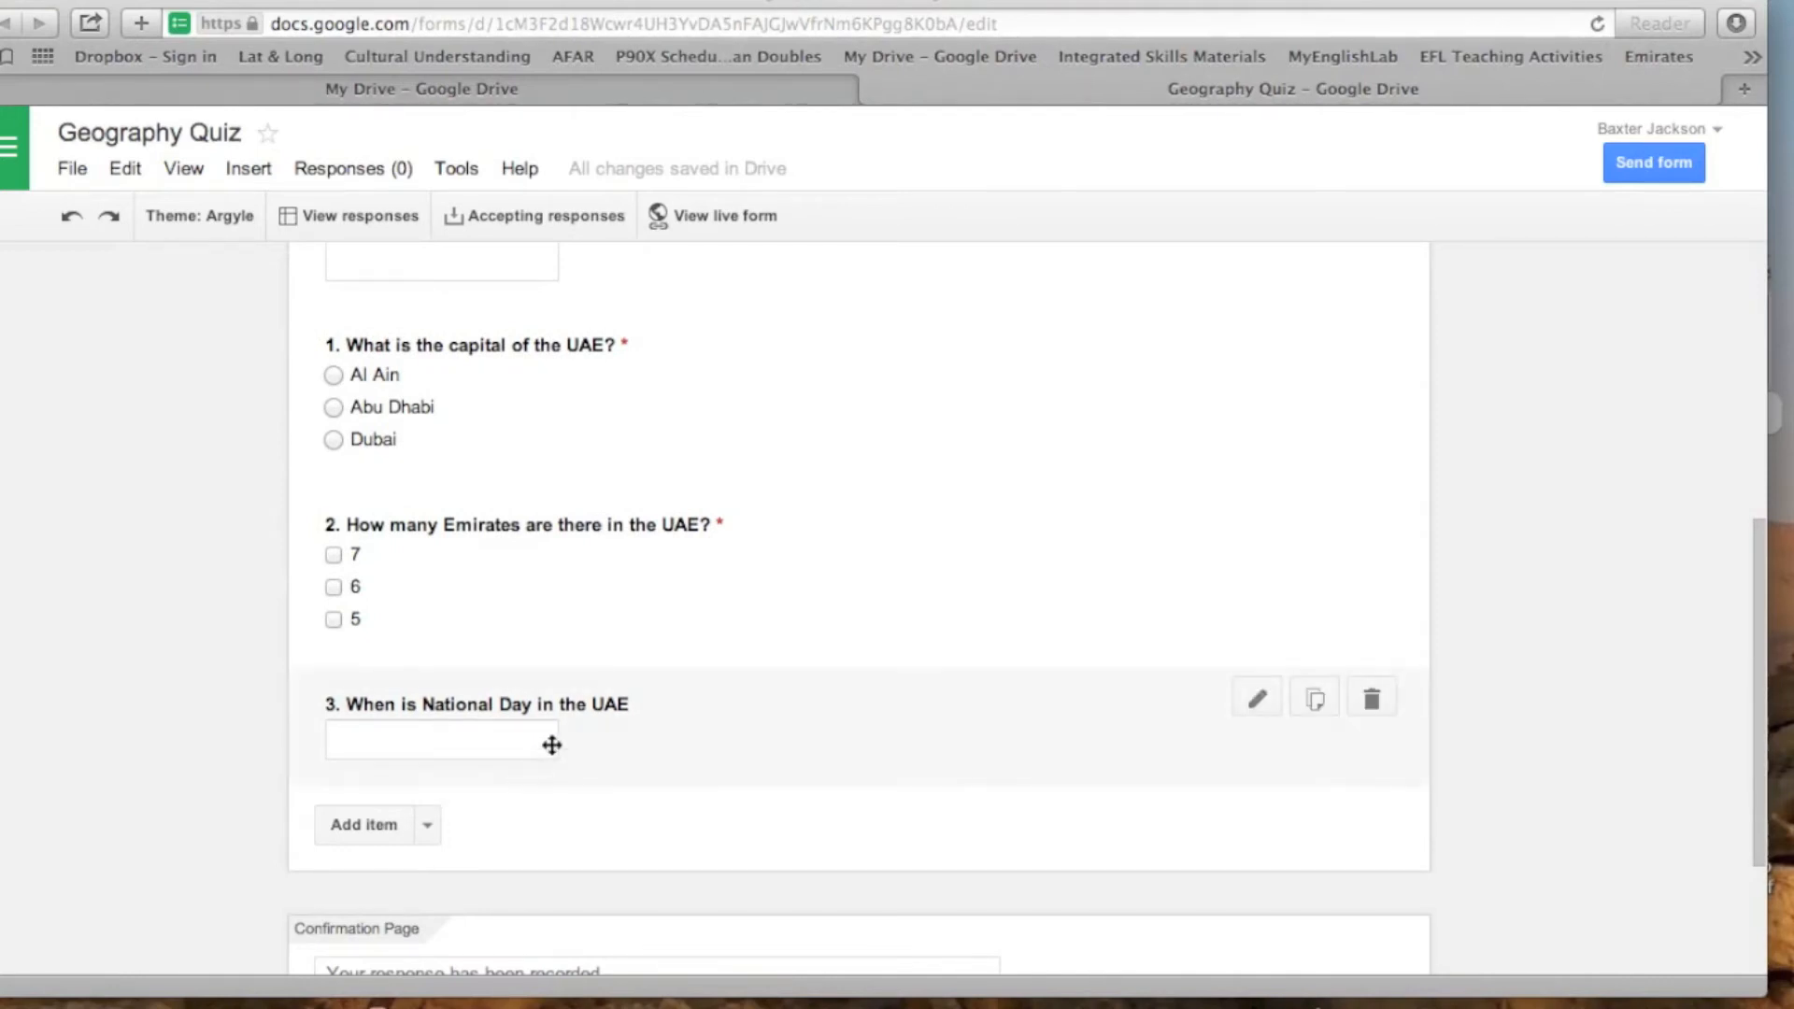
pyautogui.click(1257, 701)
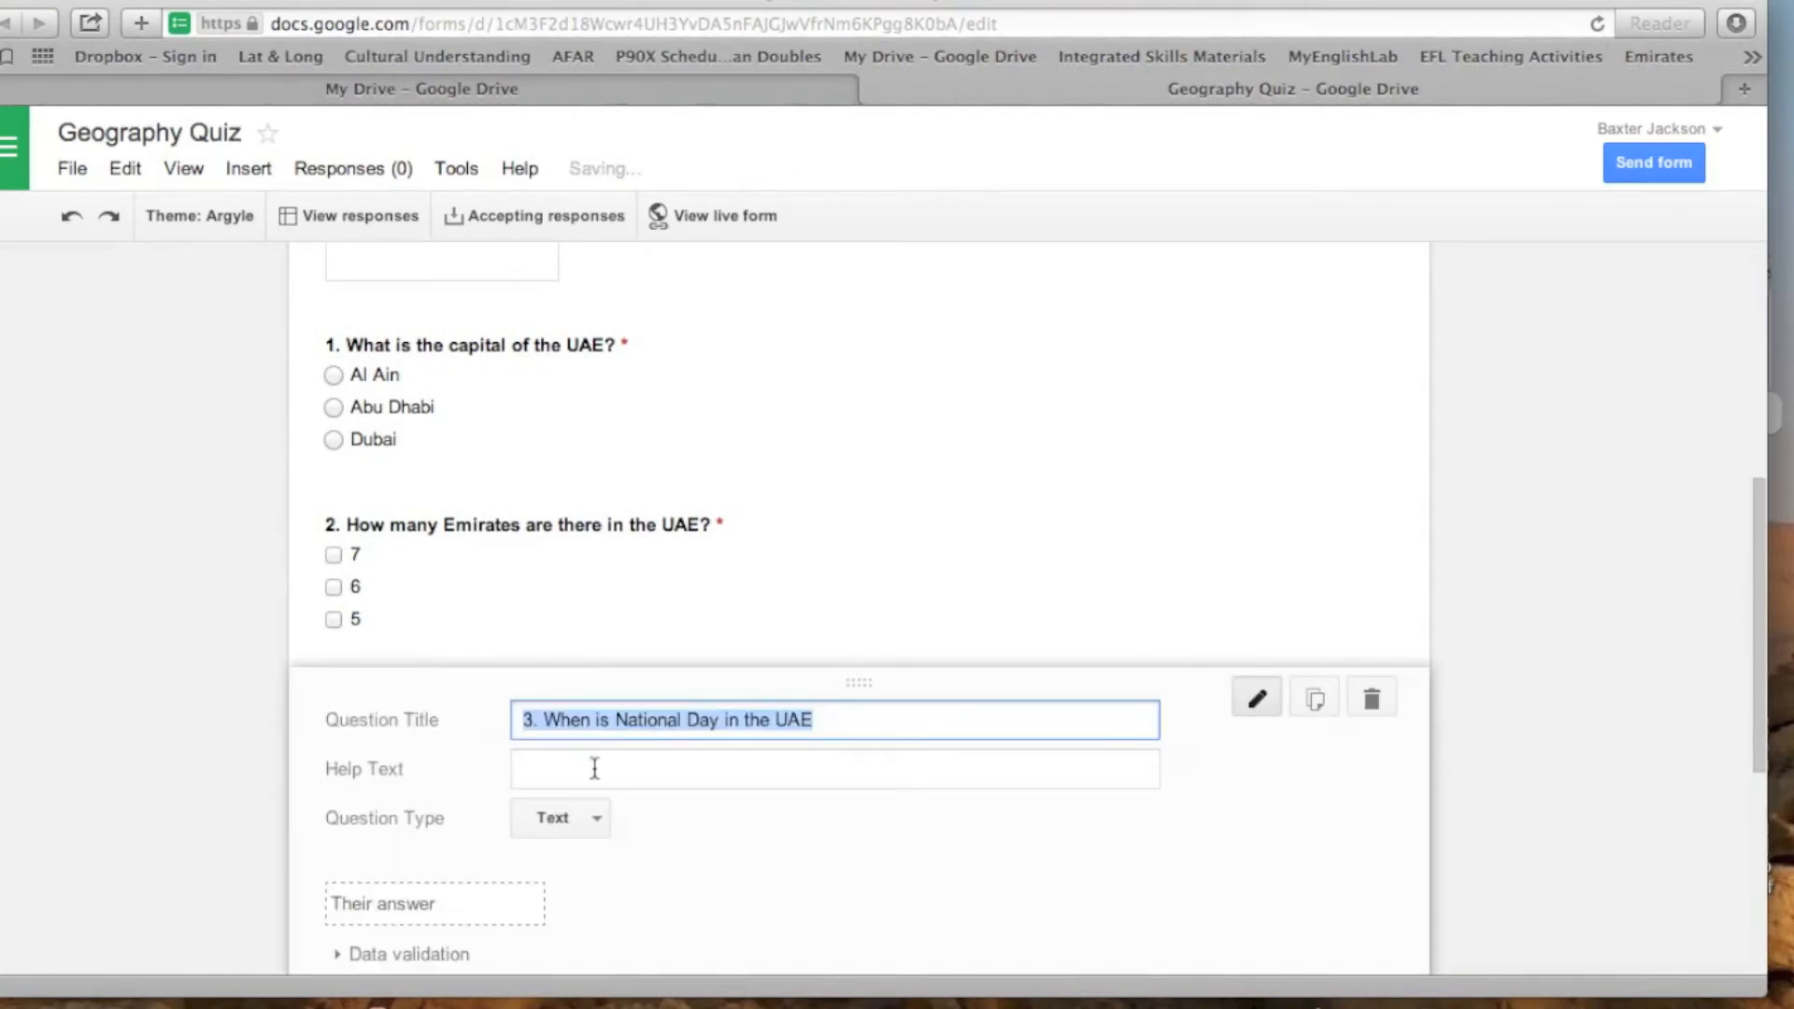
pyautogui.click(591, 816)
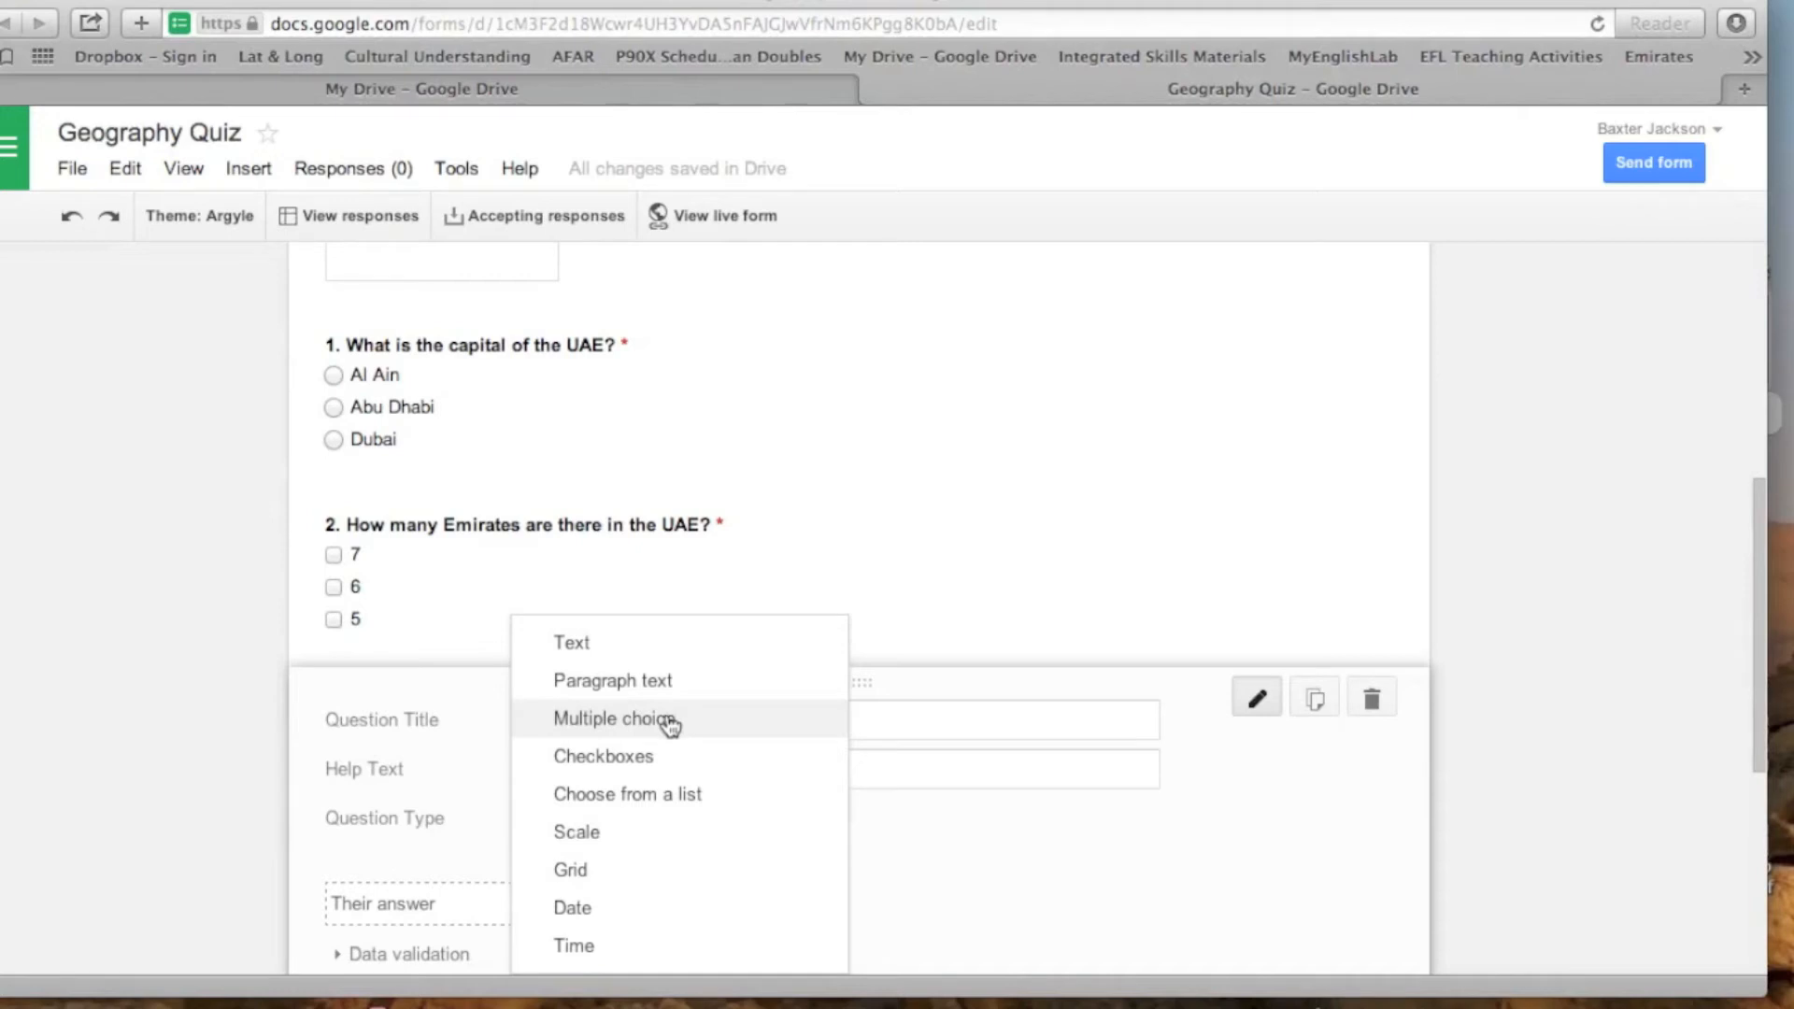
pyautogui.click(673, 796)
pyautogui.scroll(-3, 1084, 855)
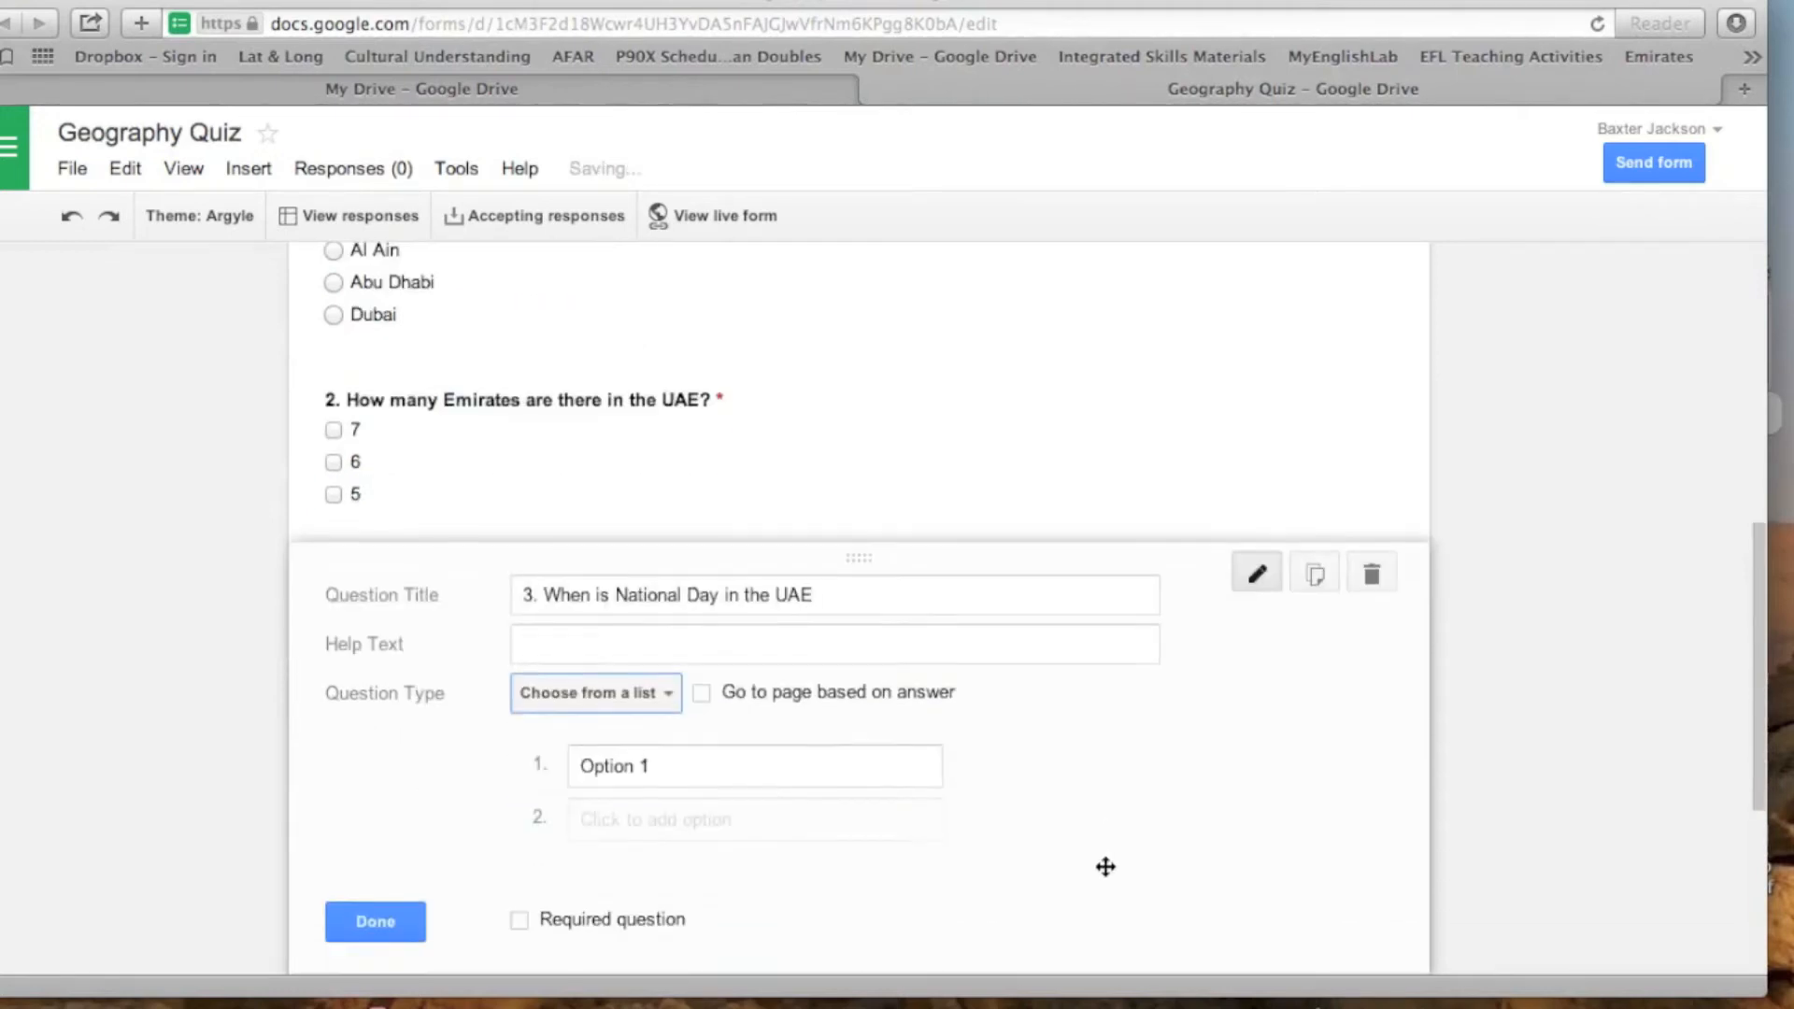
pyautogui.click(673, 666)
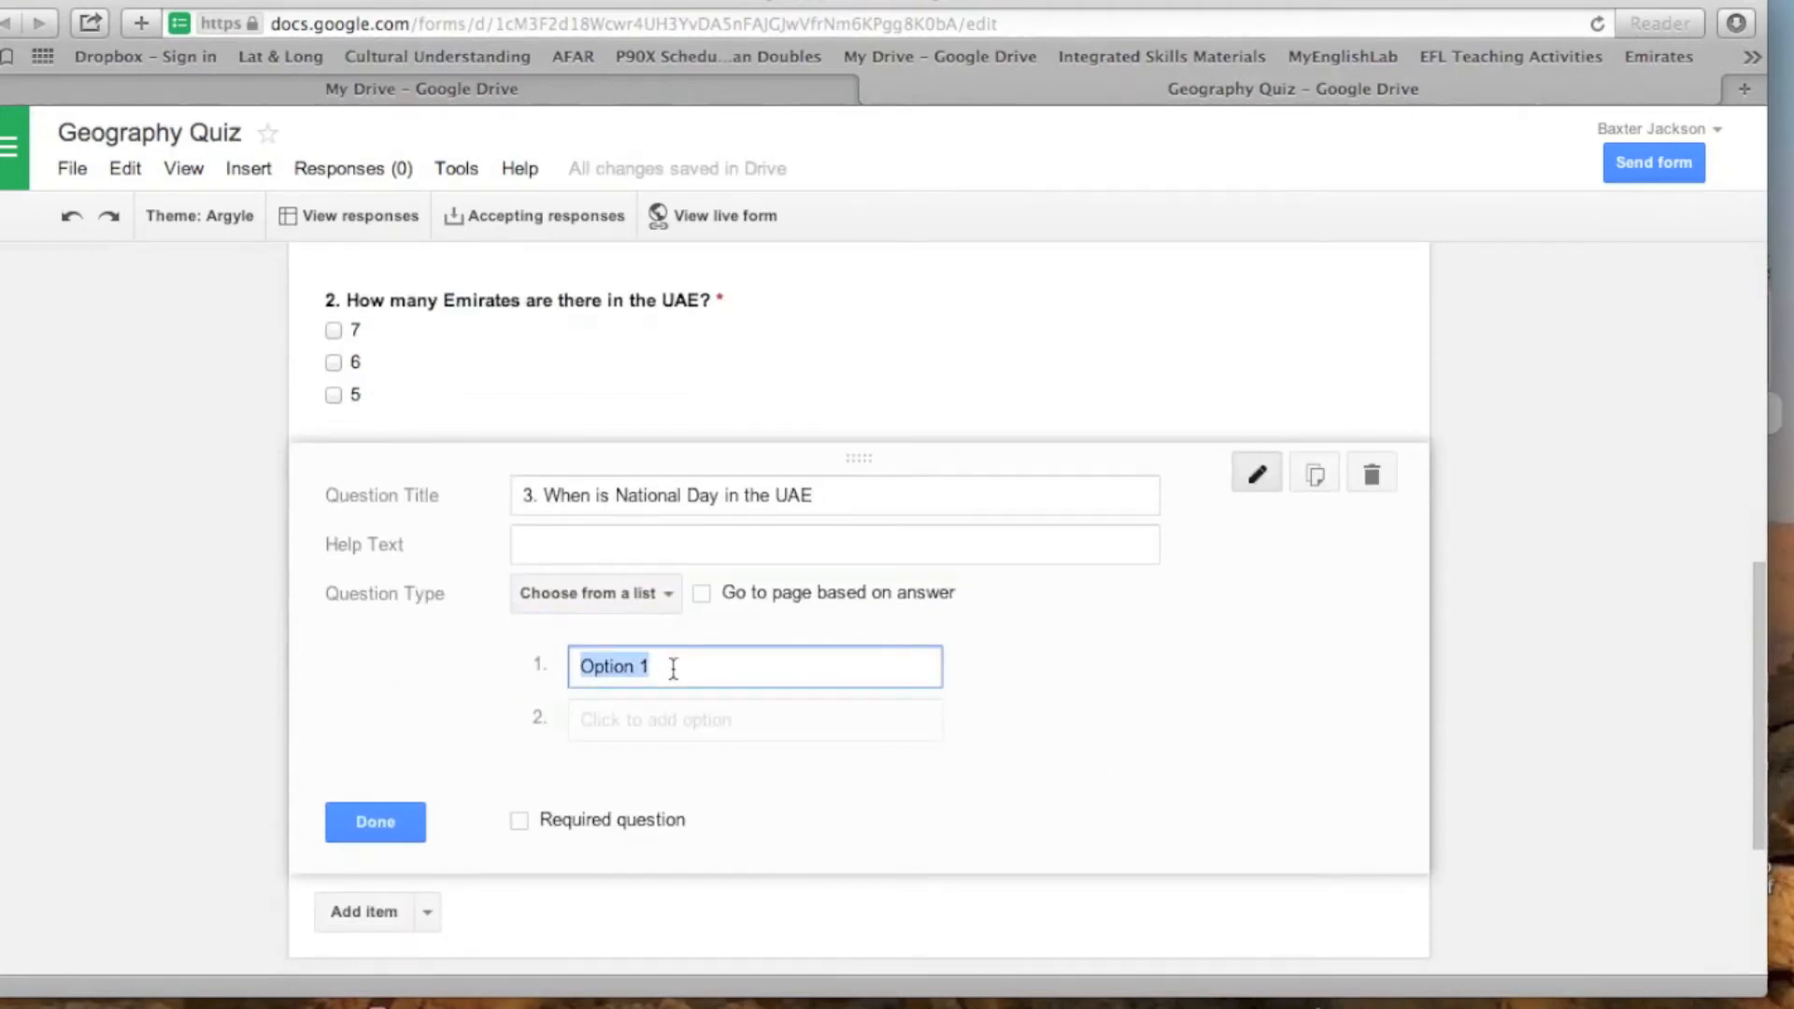
pyautogui.press('BackSpace')
pyautogui.write('July ')
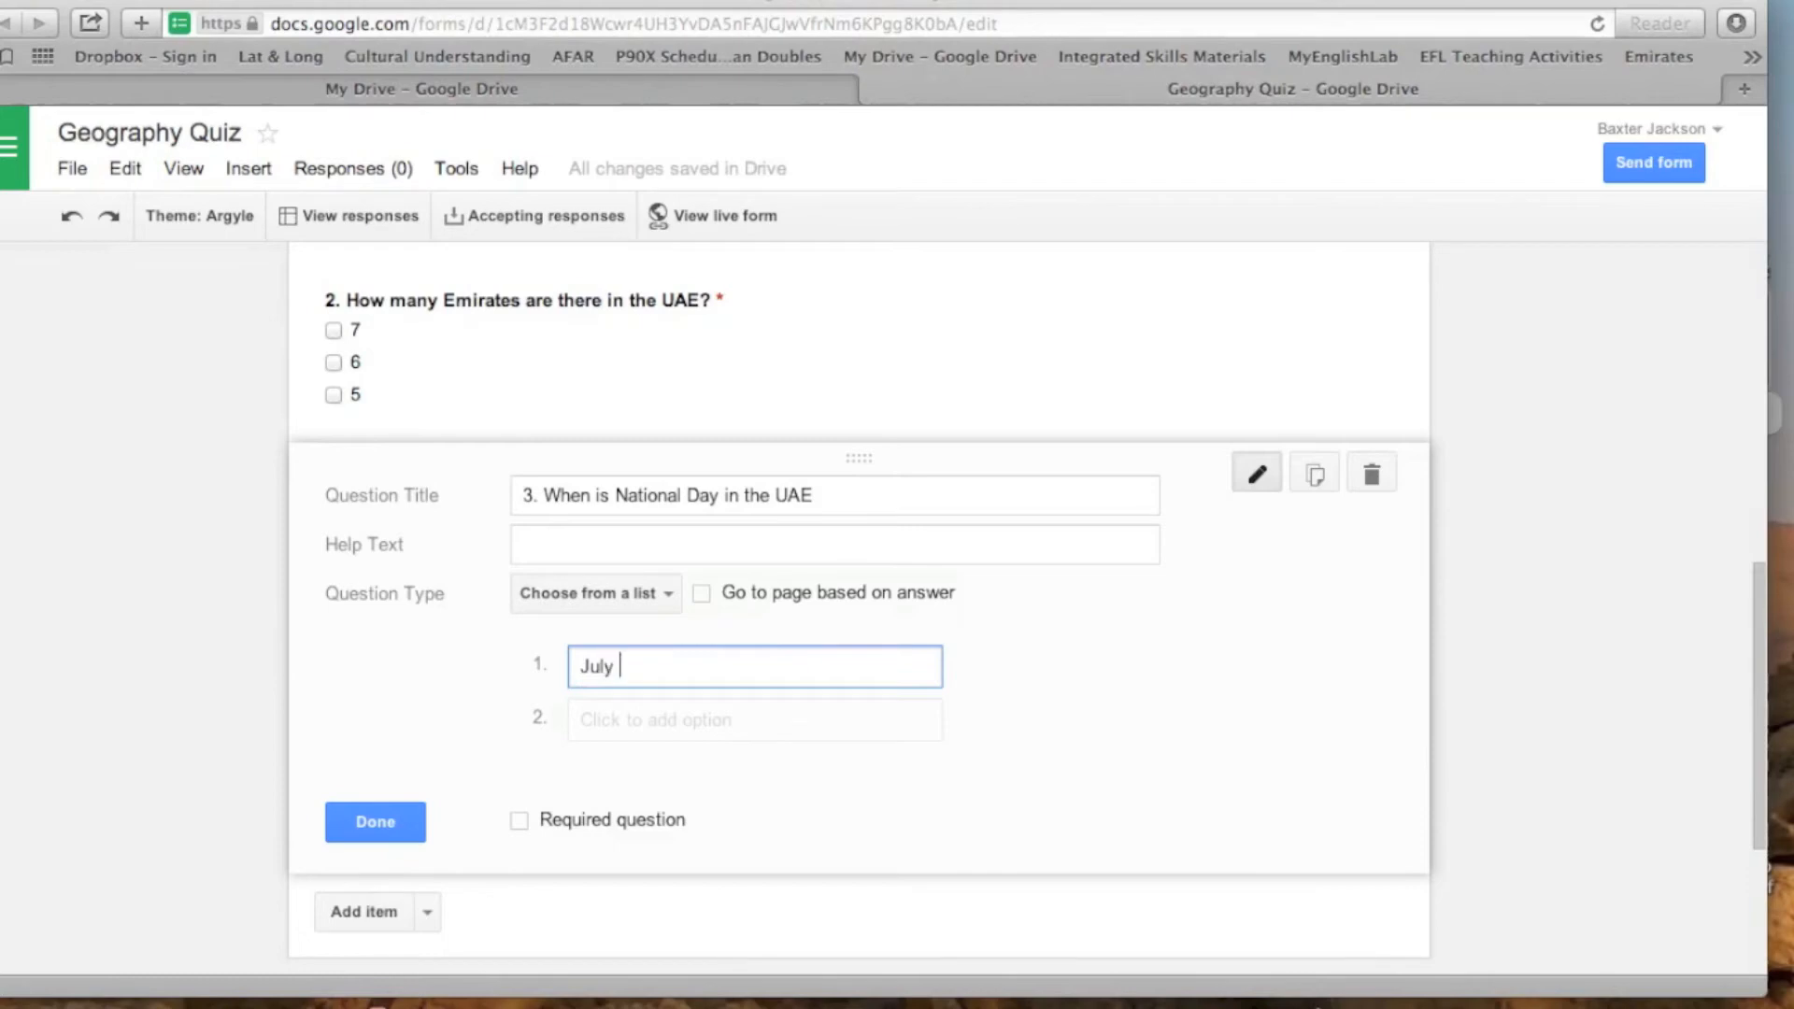
pyautogui.write('4th 1776')
# - Add "December 10th 1971" as the second option of the National Day question
pyautogui.click(662, 728)
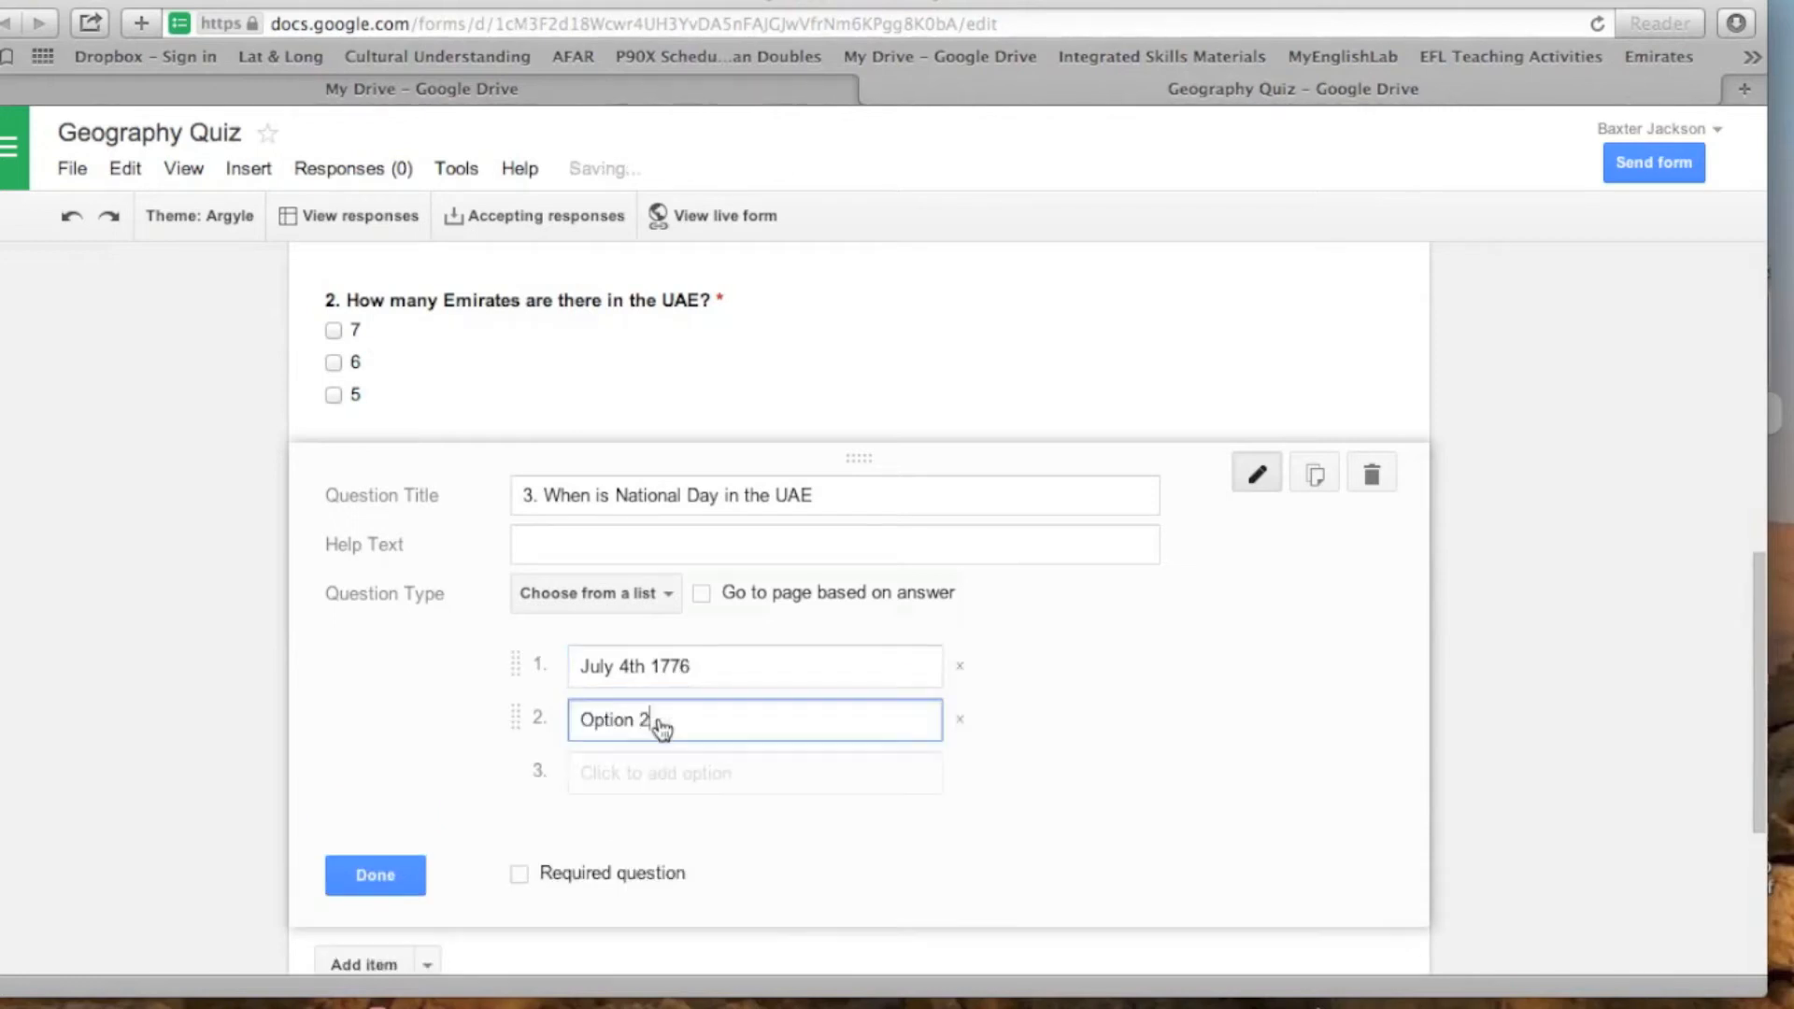
pyautogui.press('BackSpace')
pyautogui.press('BackSpace')
pyautogui.press('BackSpace')
pyautogui.press('BackSpace')
pyautogui.press('BackSpace')
pyautogui.press('BackSpace')
pyautogui.press('BackSpace')
pyautogui.press('BackSpace')
pyautogui.write('December 10th 1971')
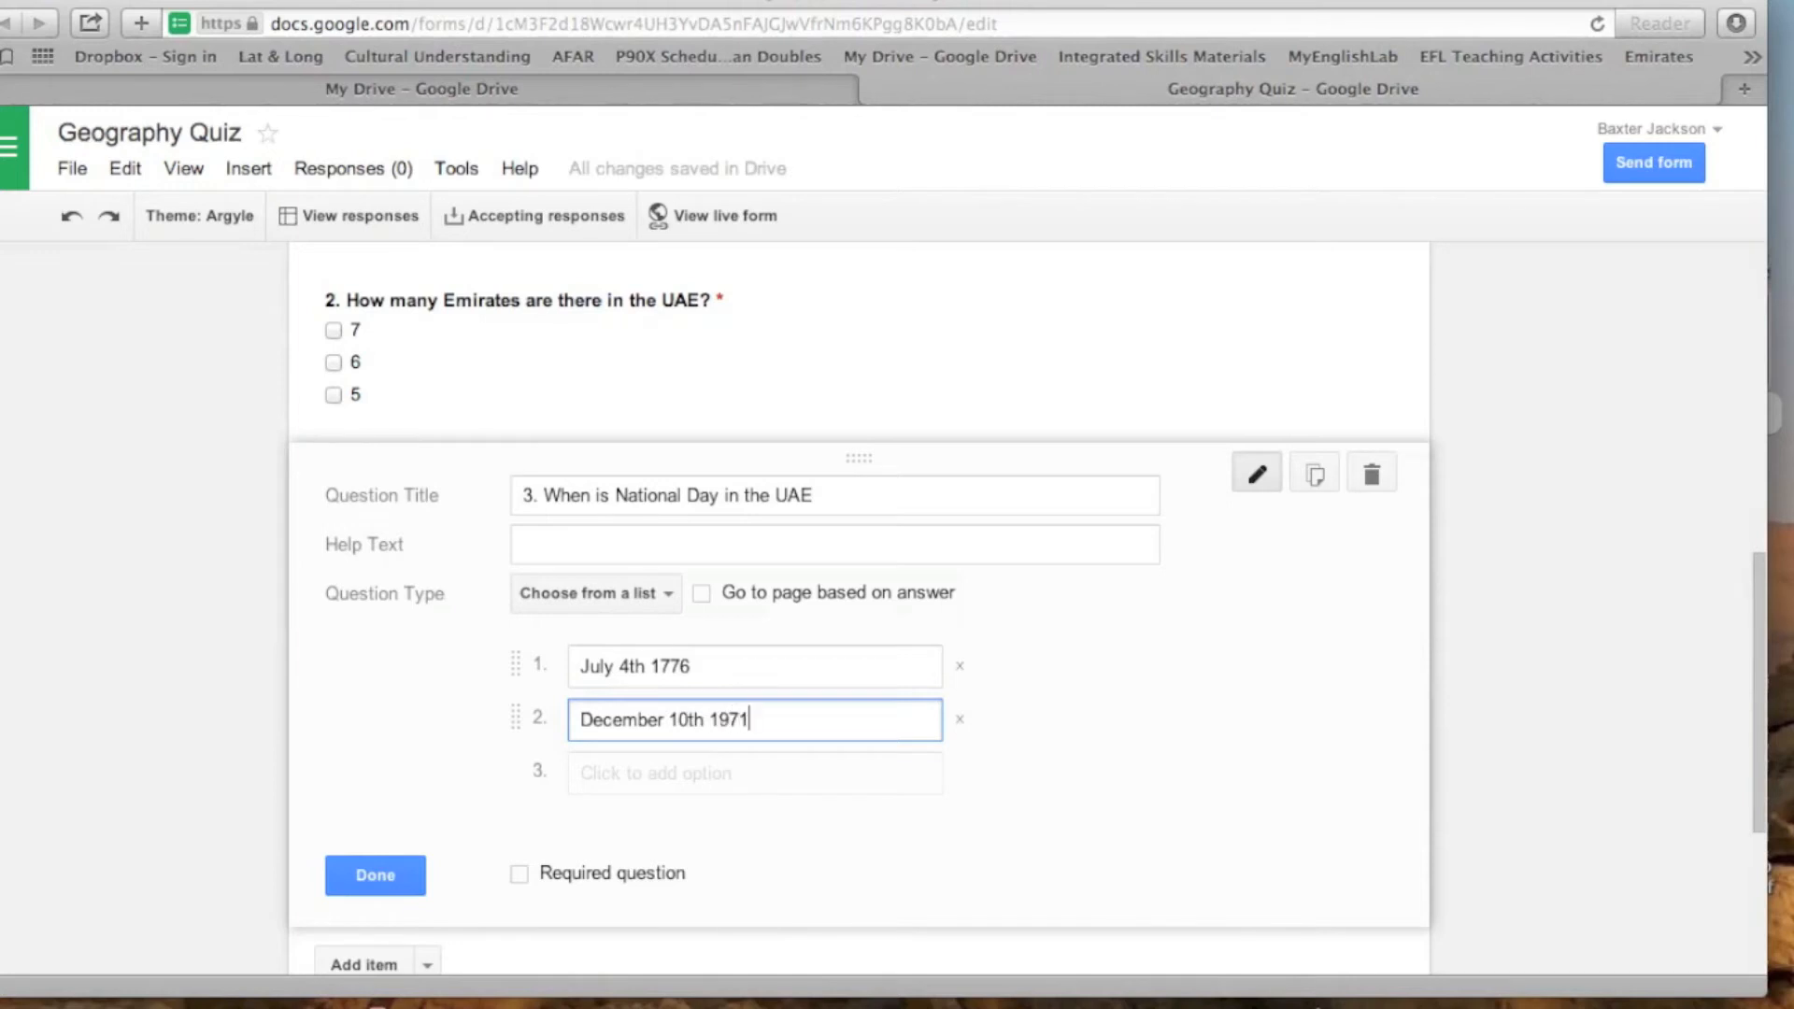
# - Add "December 2nd 1971" as the third option of the National Day question
pyautogui.click(732, 782)
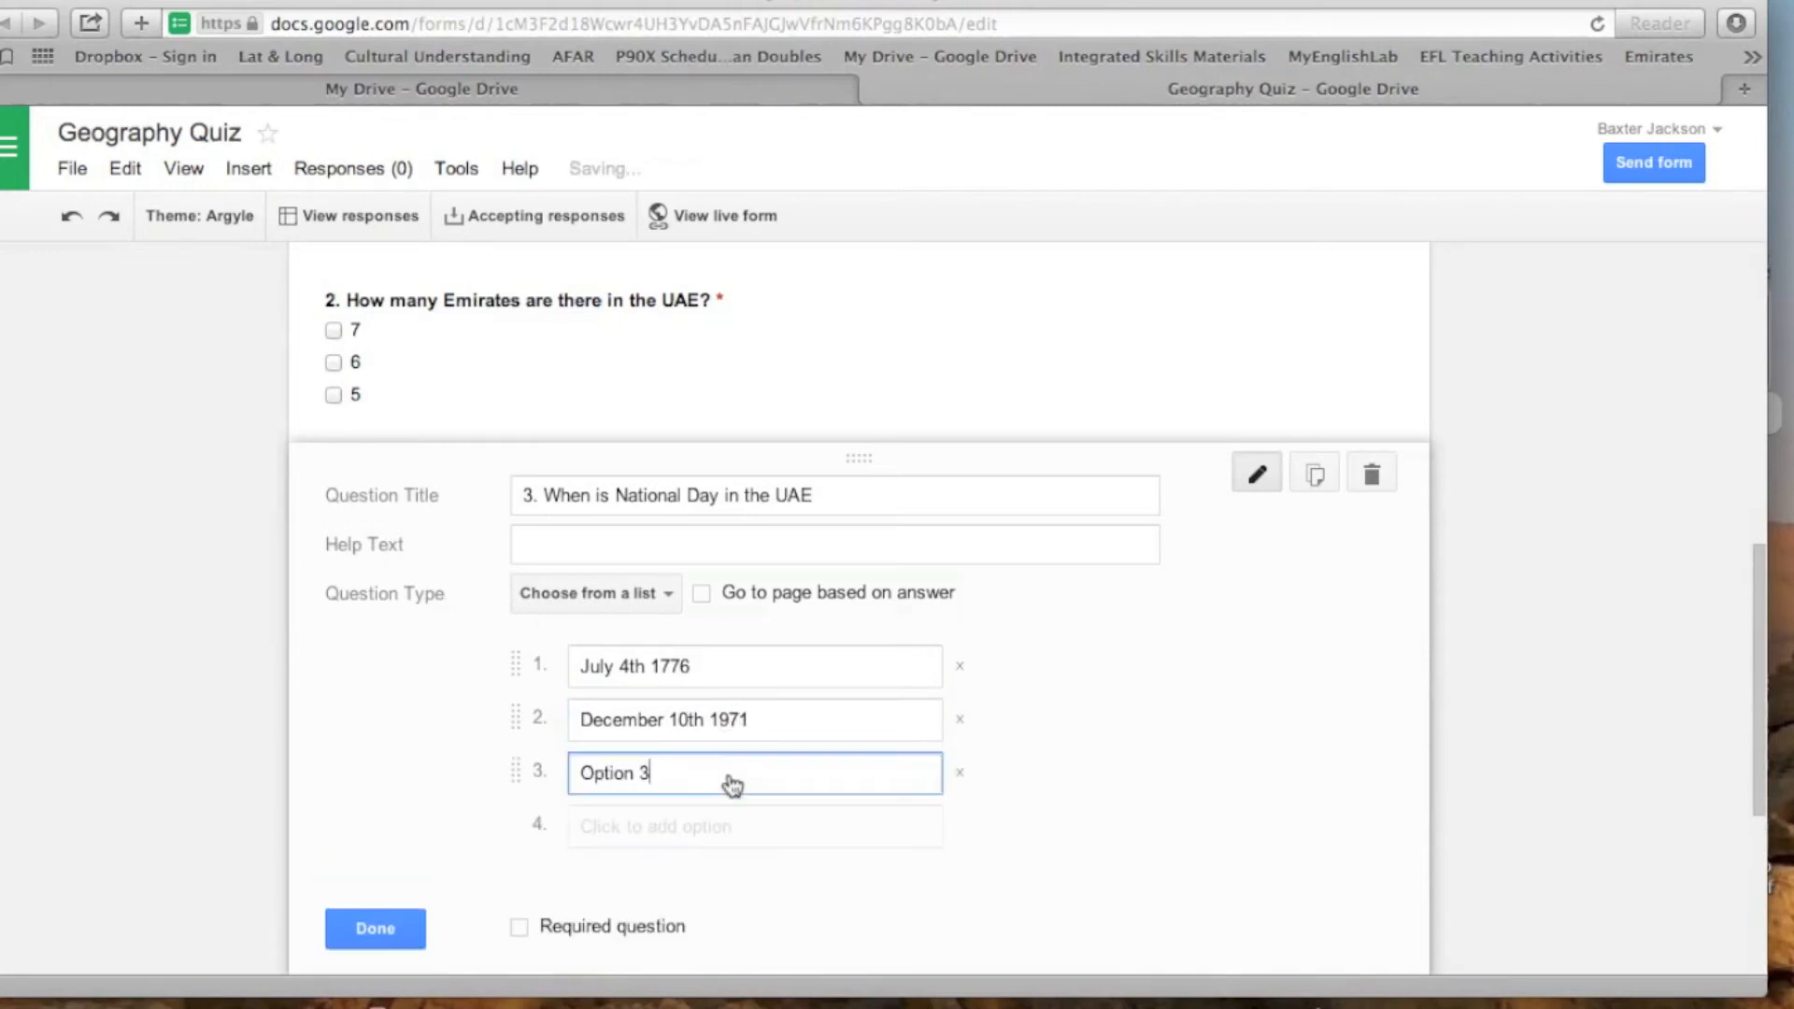
pyautogui.press('BackSpace')
pyautogui.press('BackSpace')
pyautogui.press('BackSpace')
pyautogui.press('BackSpace')
pyautogui.press('BackSpace')
pyautogui.press('BackSpace')
pyautogui.press('BackSpace')
pyautogui.press('BackSpace')
pyautogui.write('Decmeber')
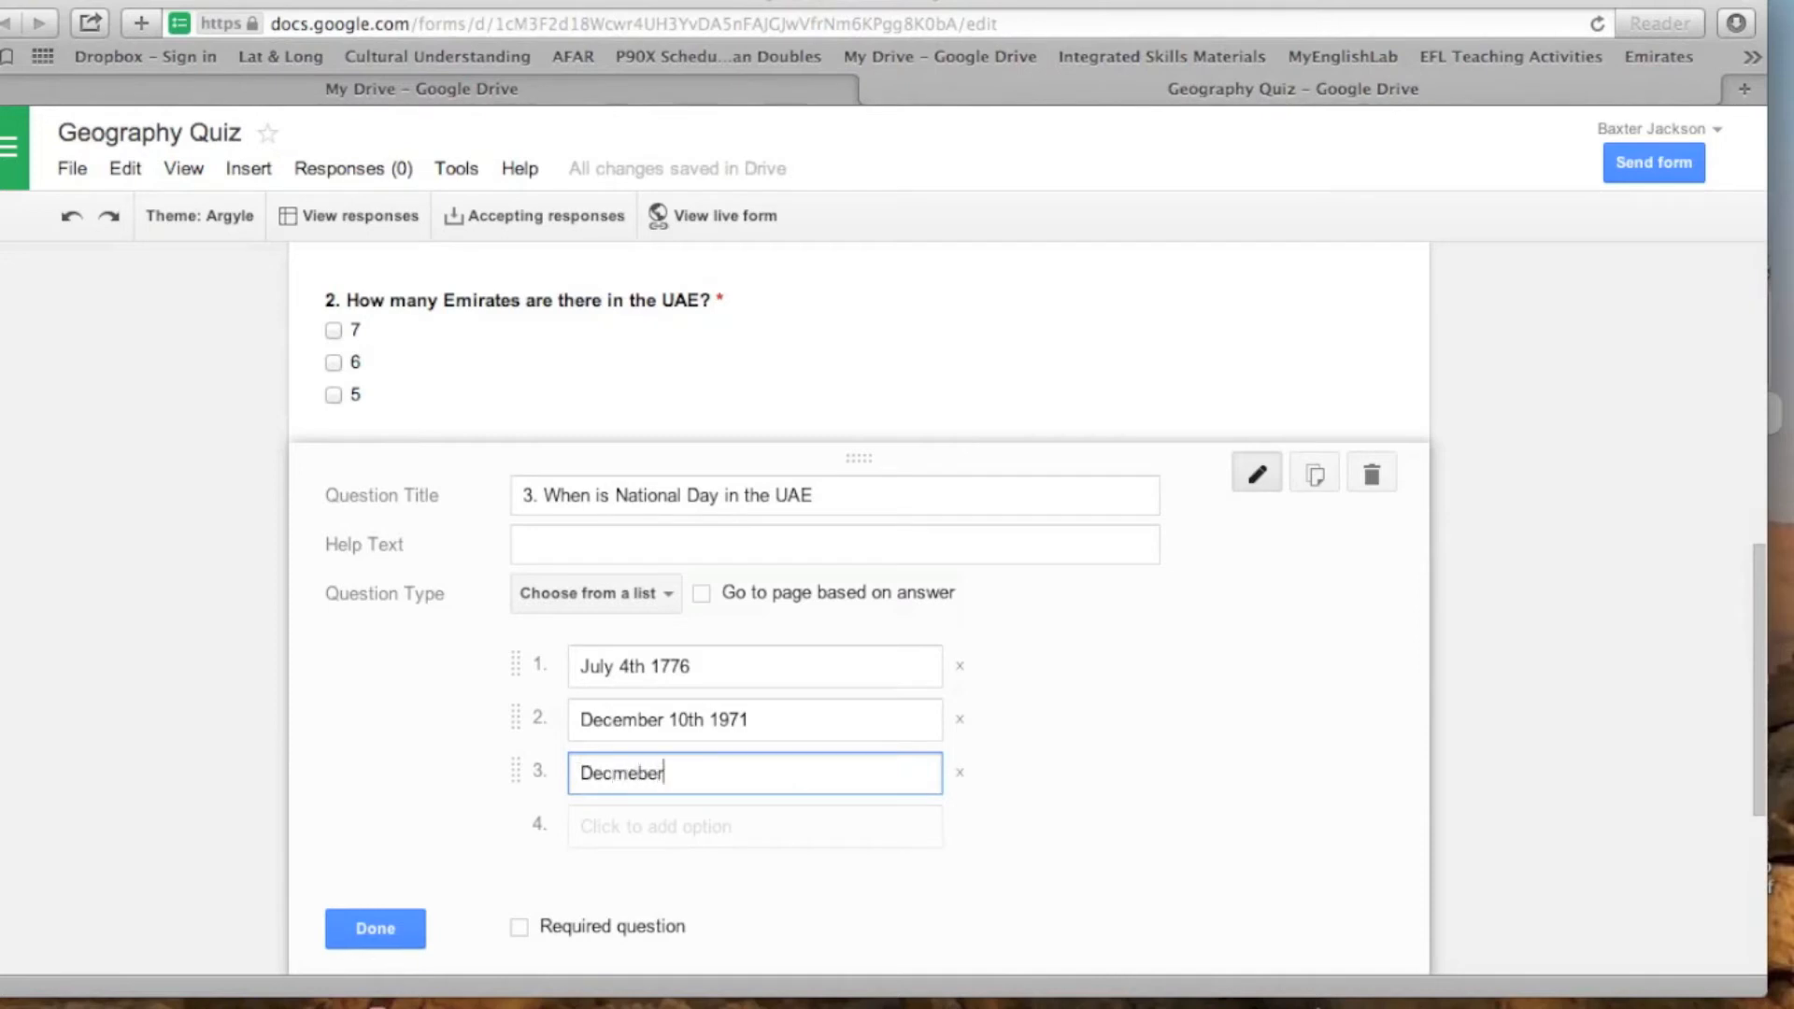
pyautogui.press('BackSpace')
pyautogui.press('BackSpace')
pyautogui.press('BackSpace')
pyautogui.press('BackSpace')
pyautogui.press('BackSpace')
pyautogui.press('BackSpace')
pyautogui.write('ember 2nd 1971')
pyautogui.scroll(-1, 686, 805)
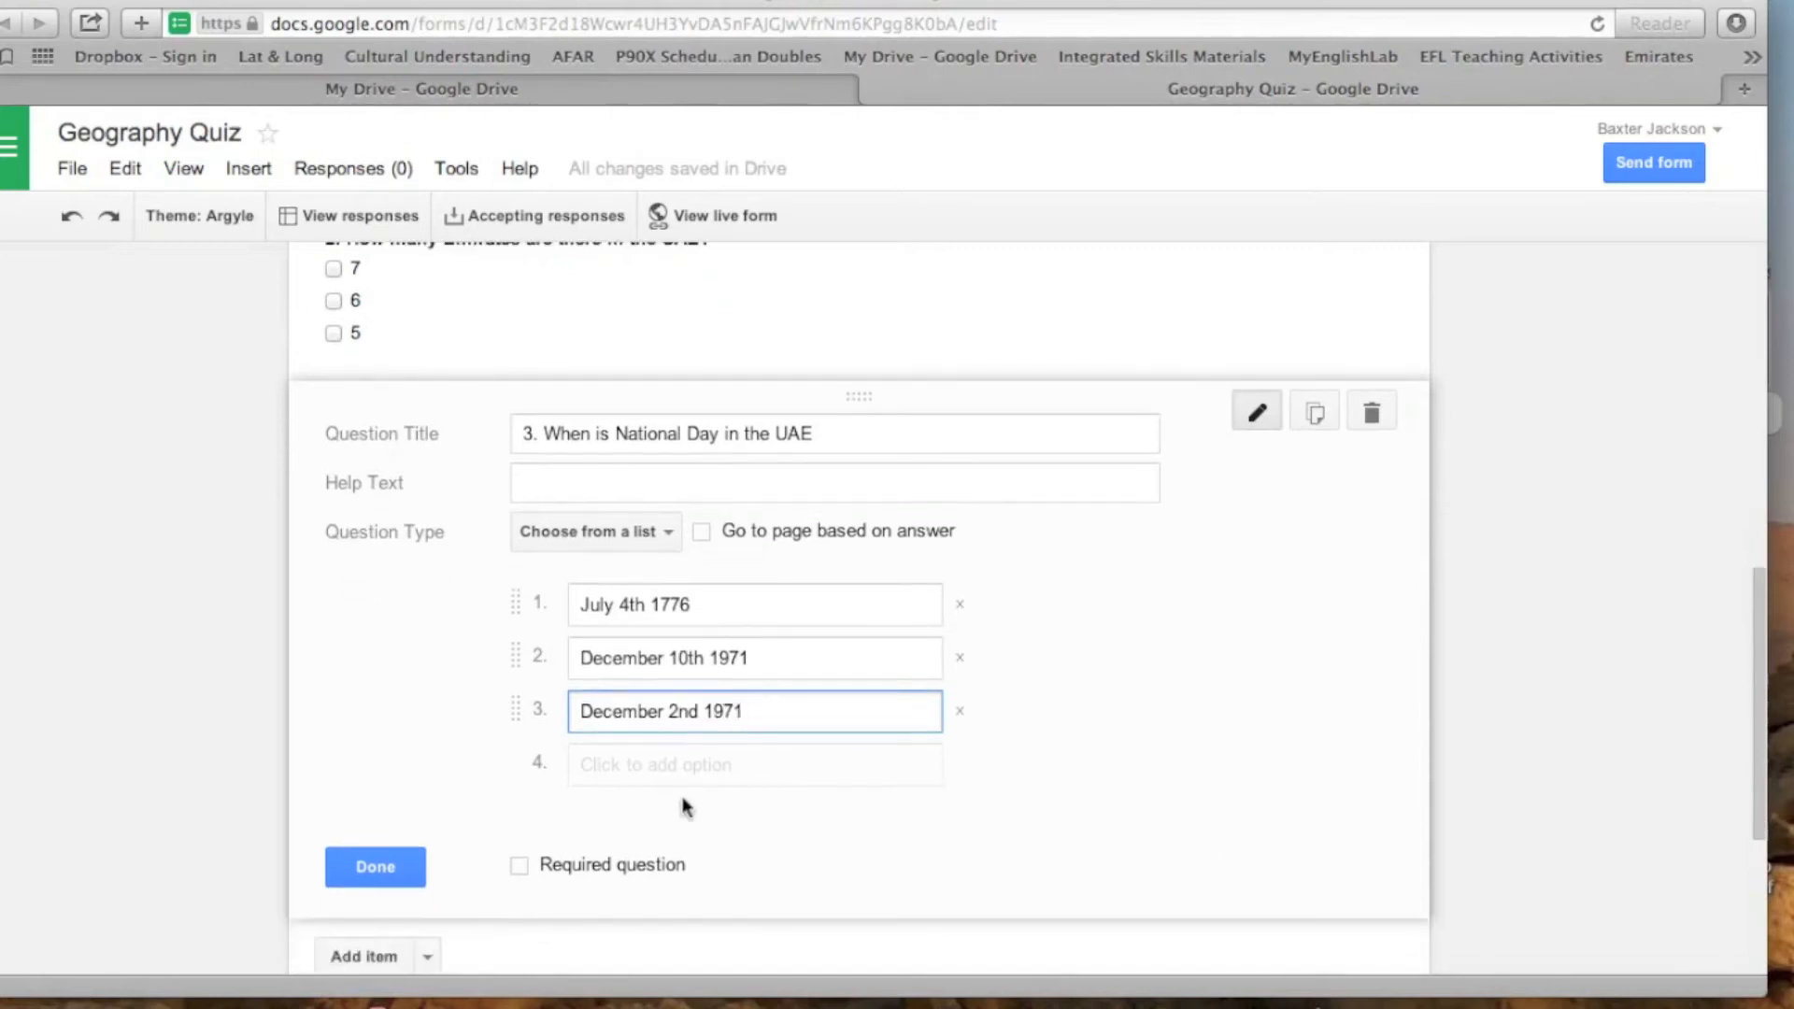
# - Make the National Day question required and review the quiz from its last question up to the form settings
pyautogui.click(518, 865)
pyautogui.scroll(4, 998, 854)
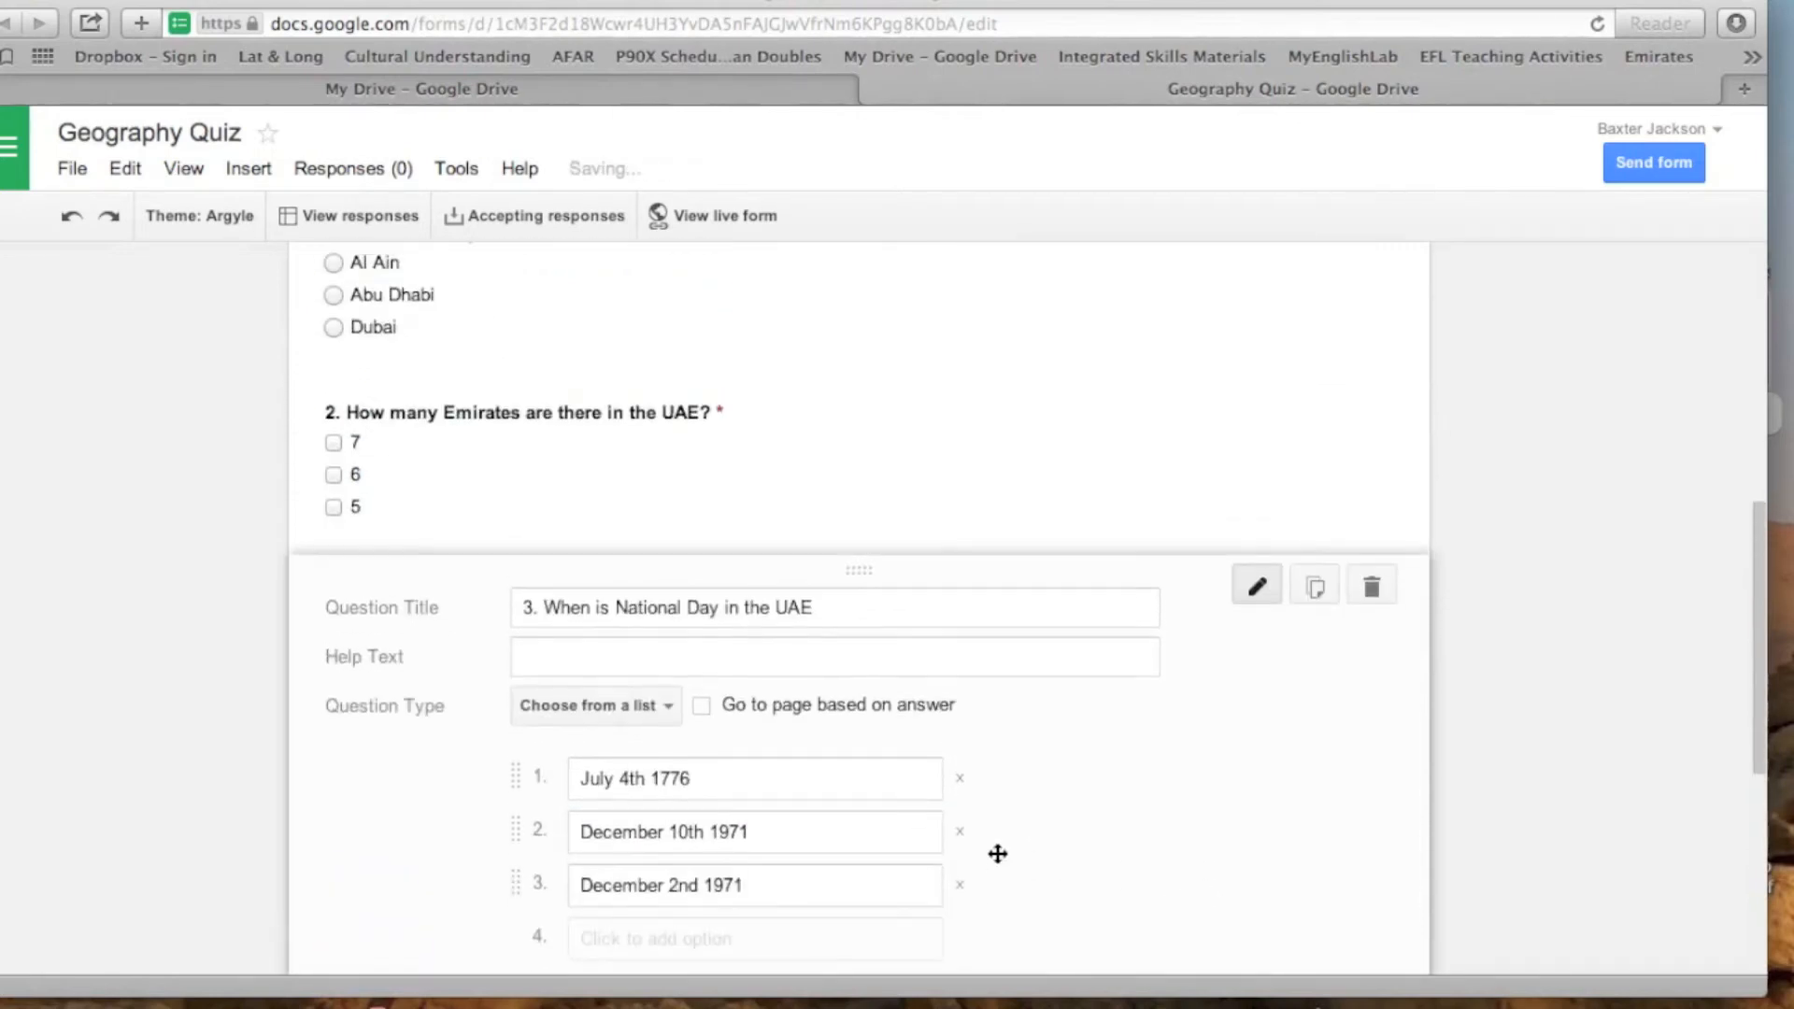
pyautogui.moveTo(1234, 481)
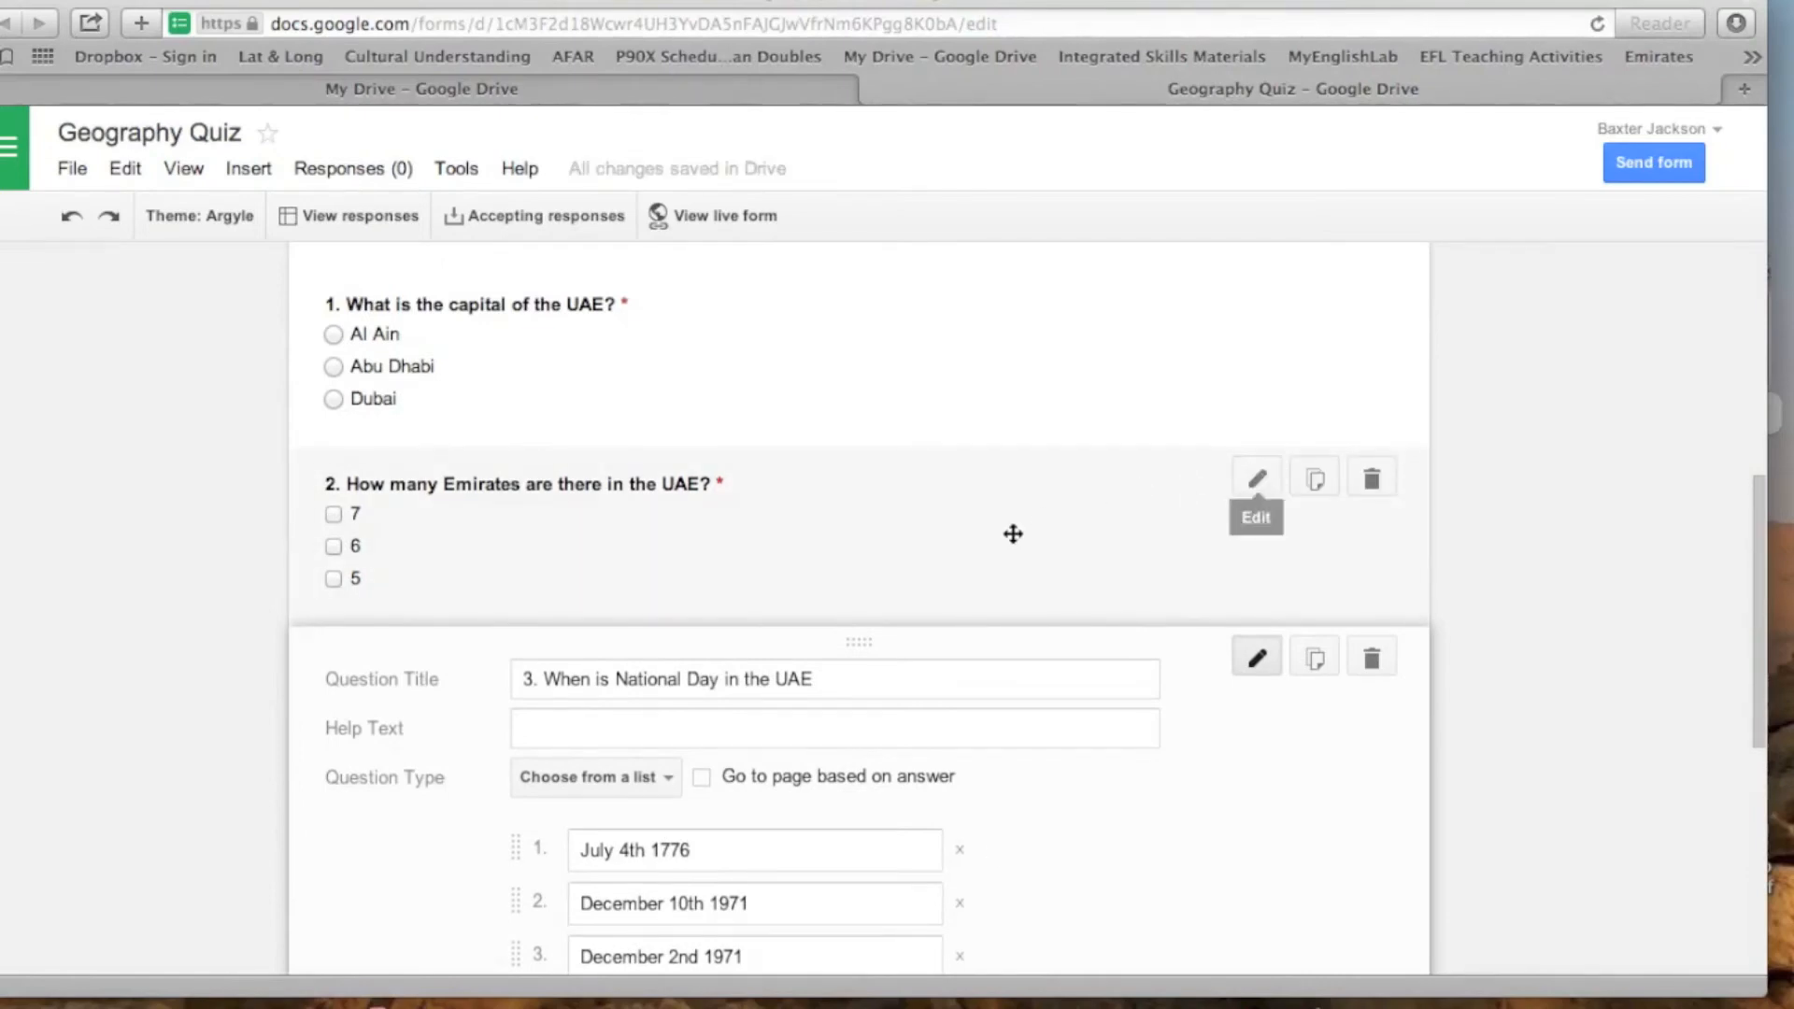
pyautogui.scroll(10, 1013, 534)
pyautogui.scroll(-15, 1013, 534)
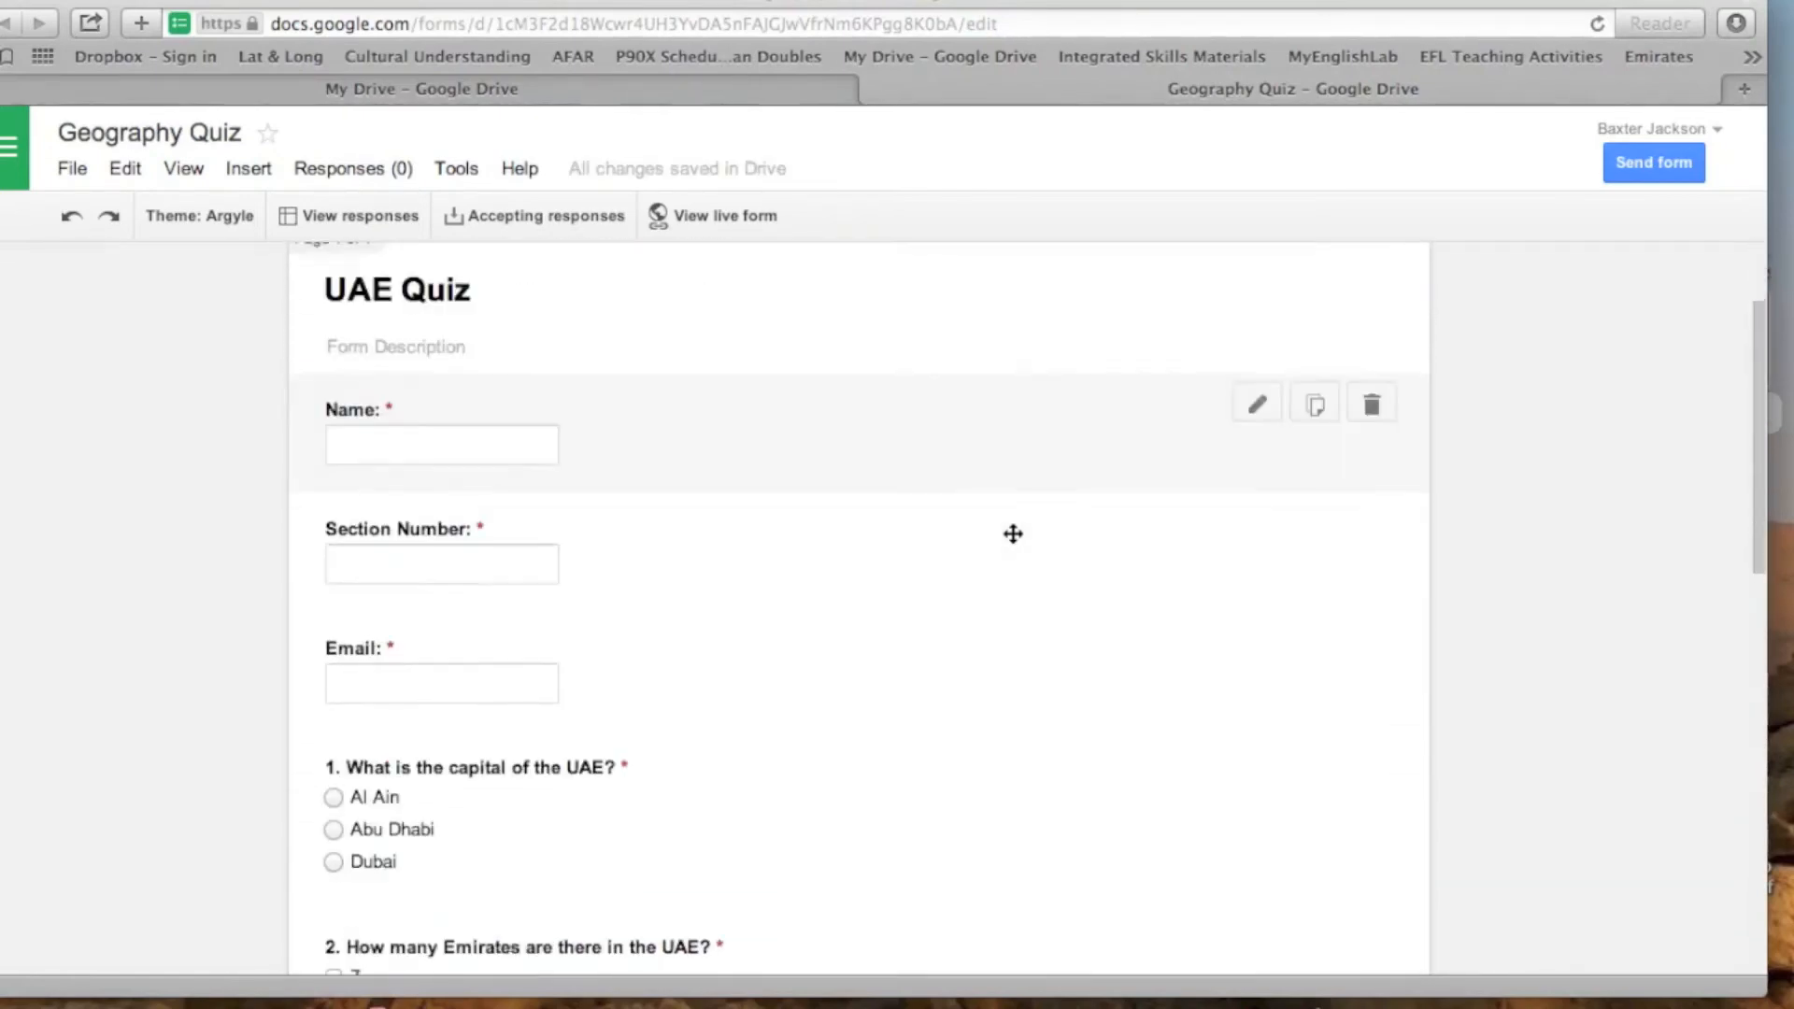
pyautogui.scroll(15, 1013, 533)
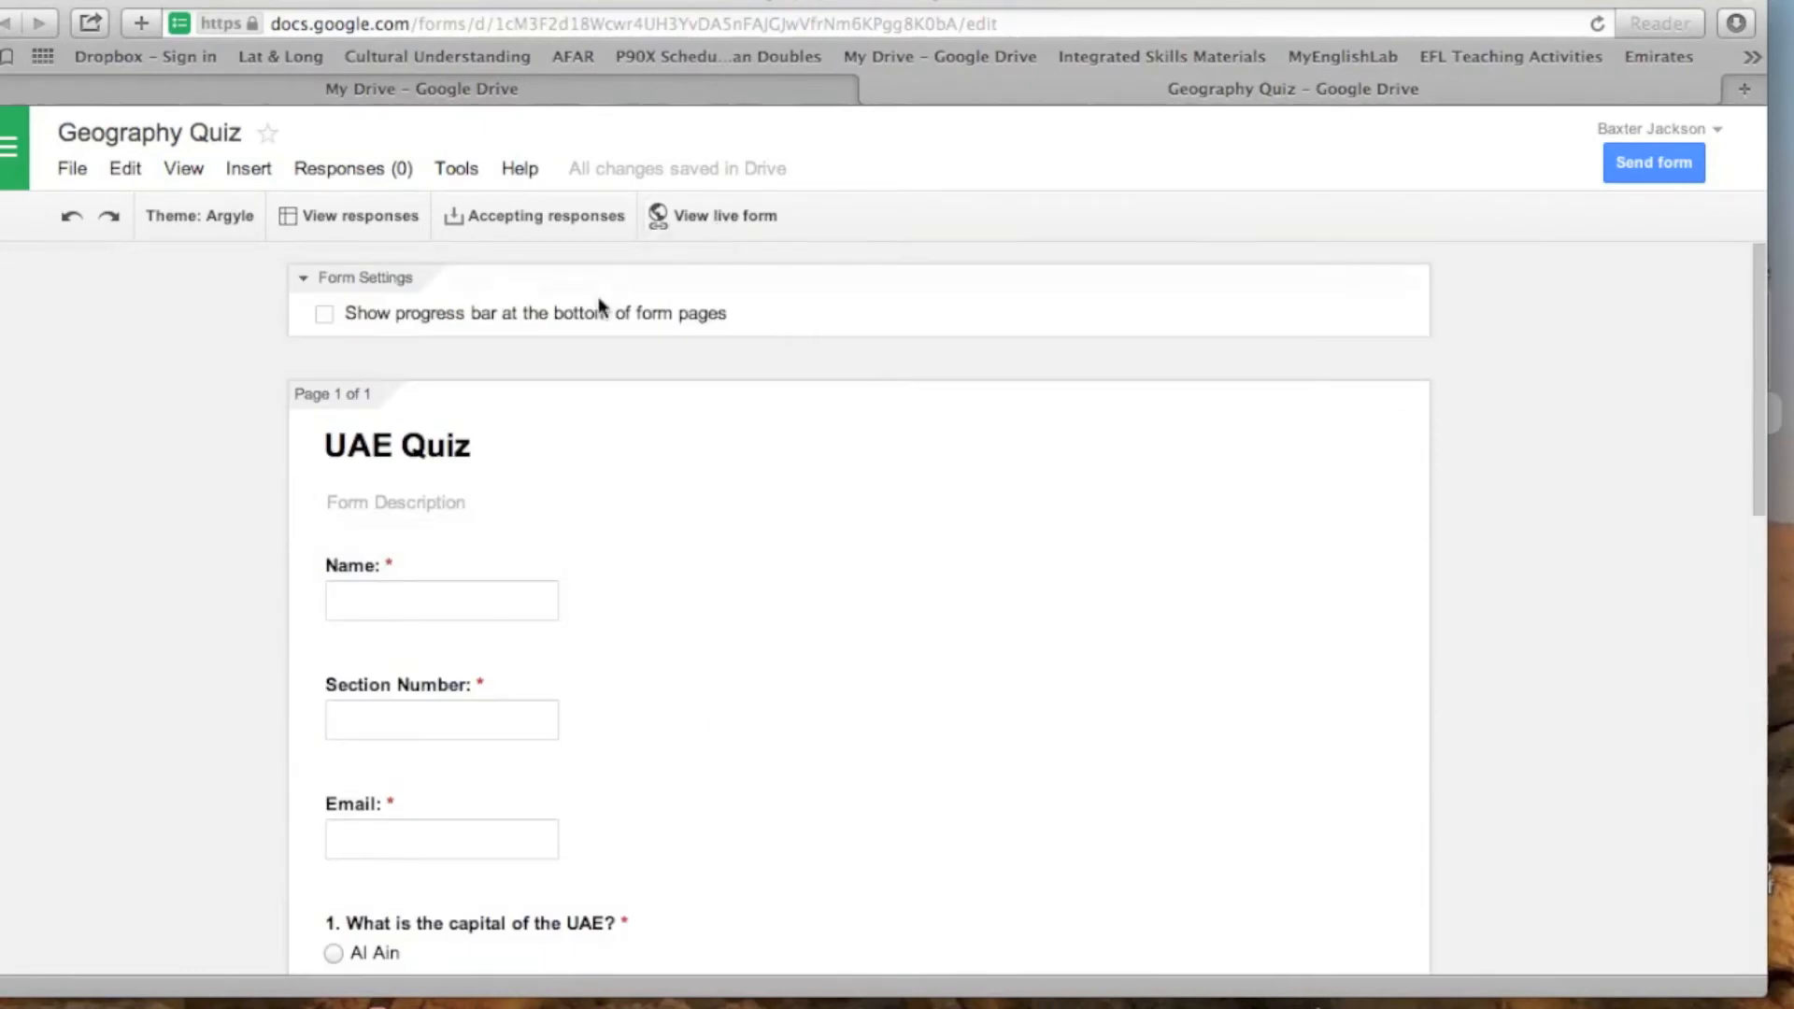
# - Open the live version of the UAE Quiz form
pyautogui.click(742, 217)
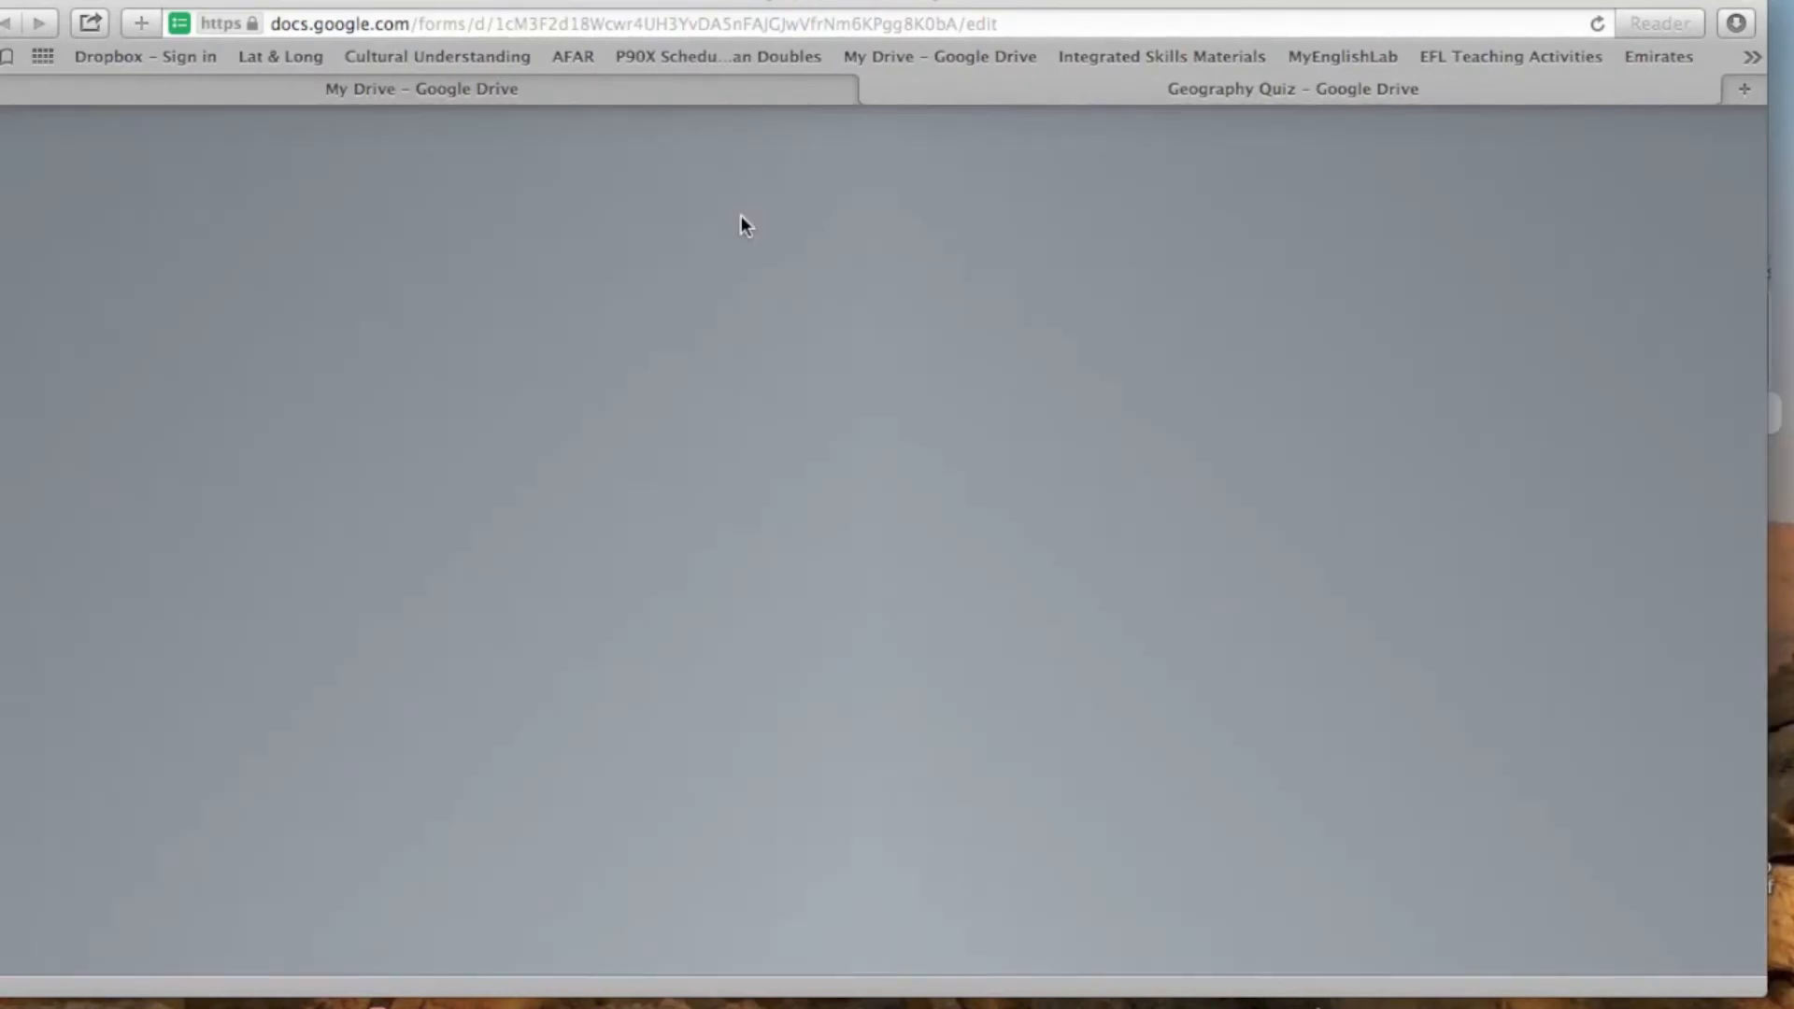
pyautogui.moveTo(1066, 1)
pyautogui.mouseDown()
pyautogui.moveTo(877, 628)
pyautogui.moveTo(1031, 1)
pyautogui.mouseUp()
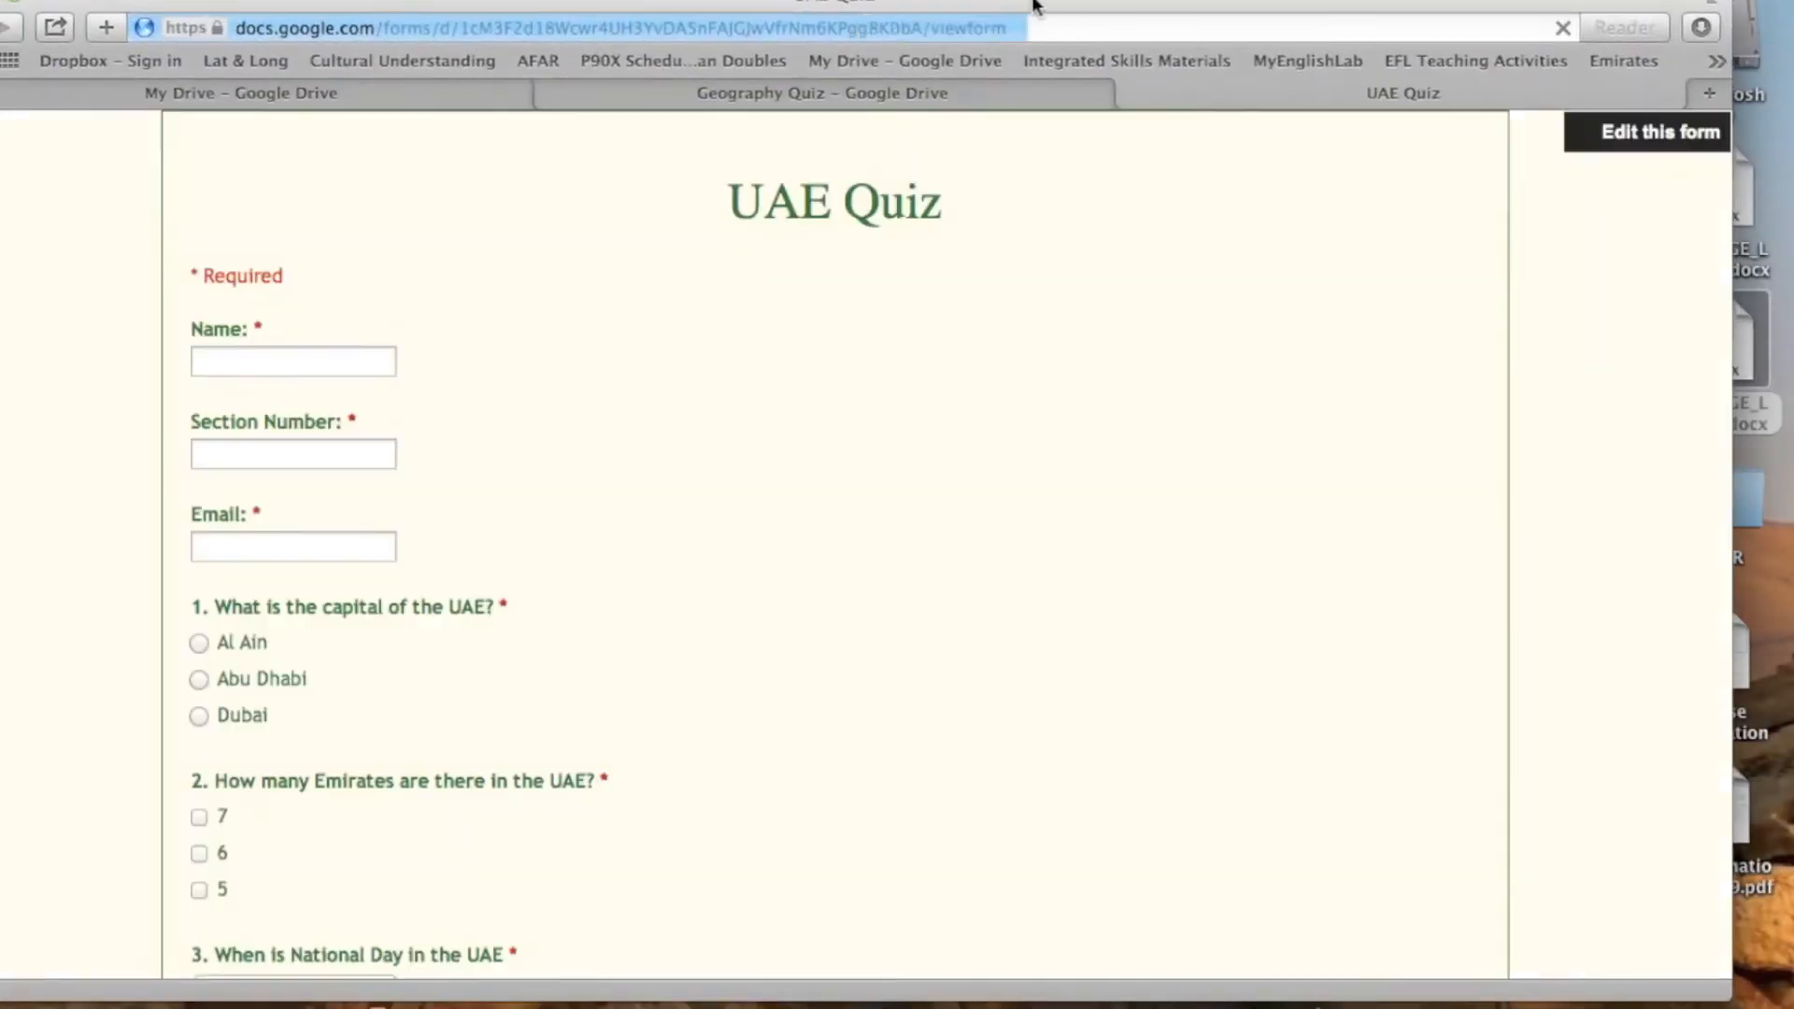
pyautogui.click(1323, 1)
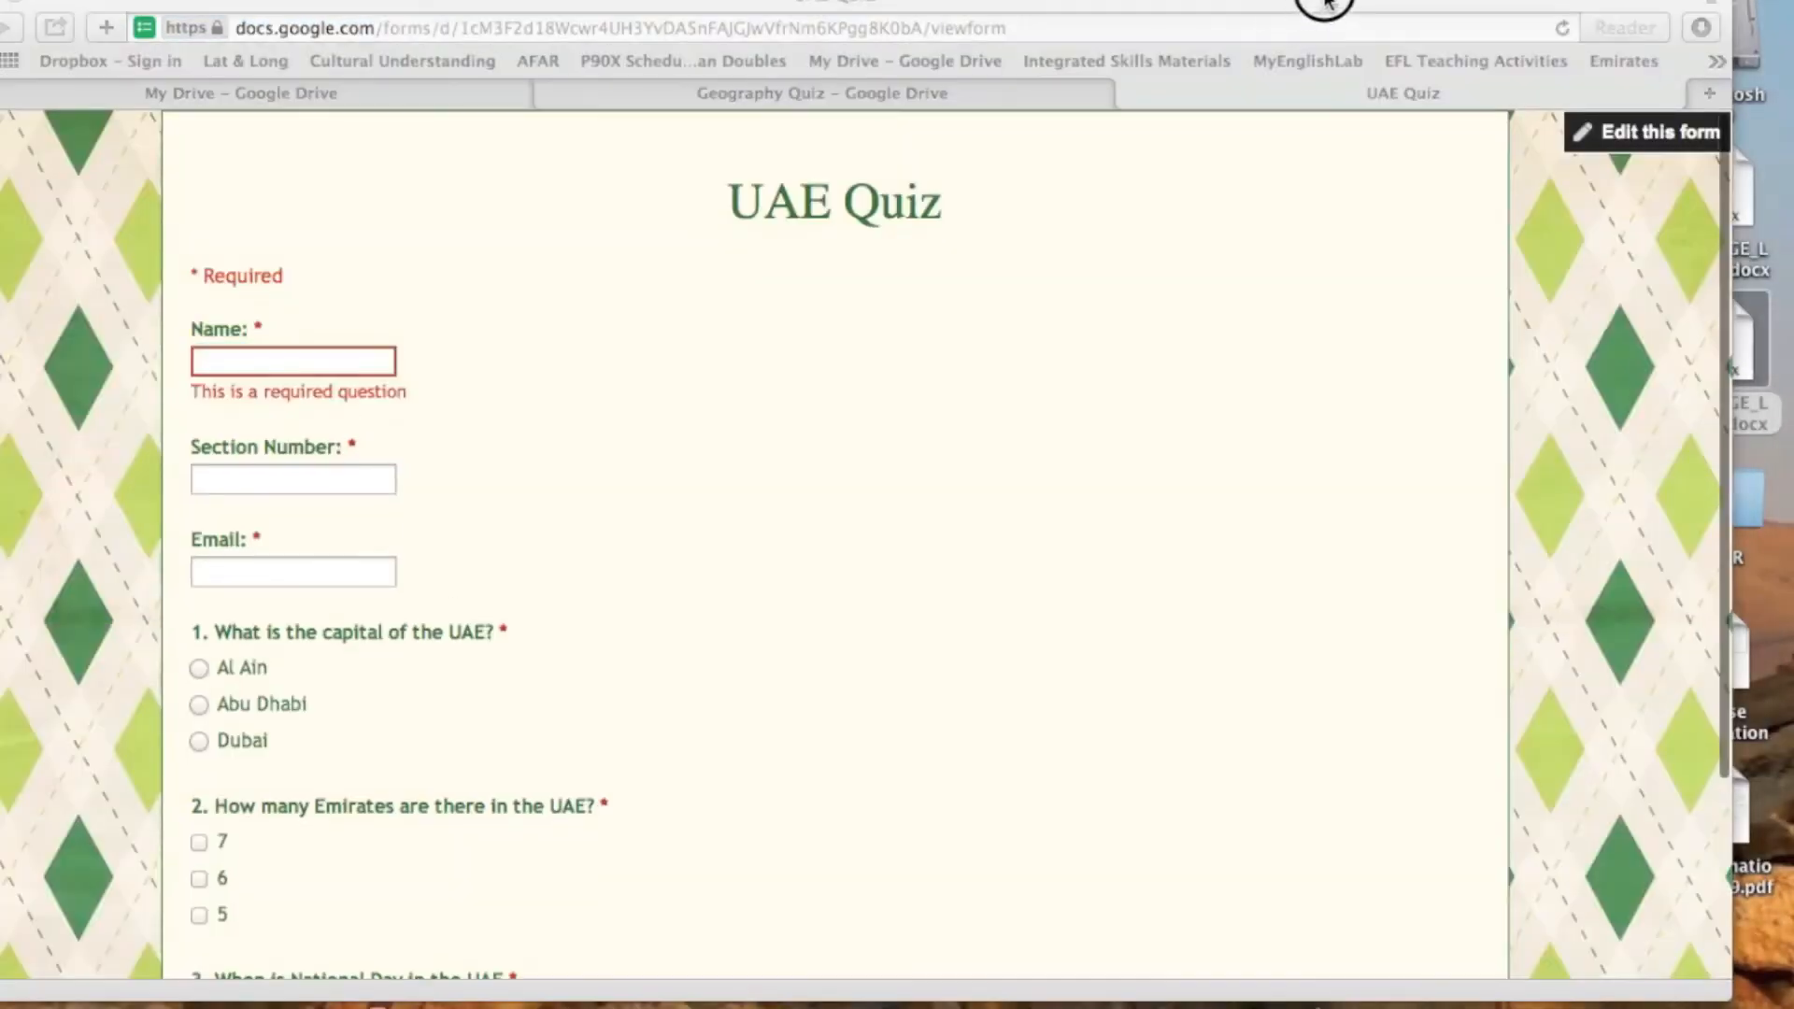
# - Fill in the live form's Name with "Answer Key" and its Section Number with 620
pyautogui.click(366, 359)
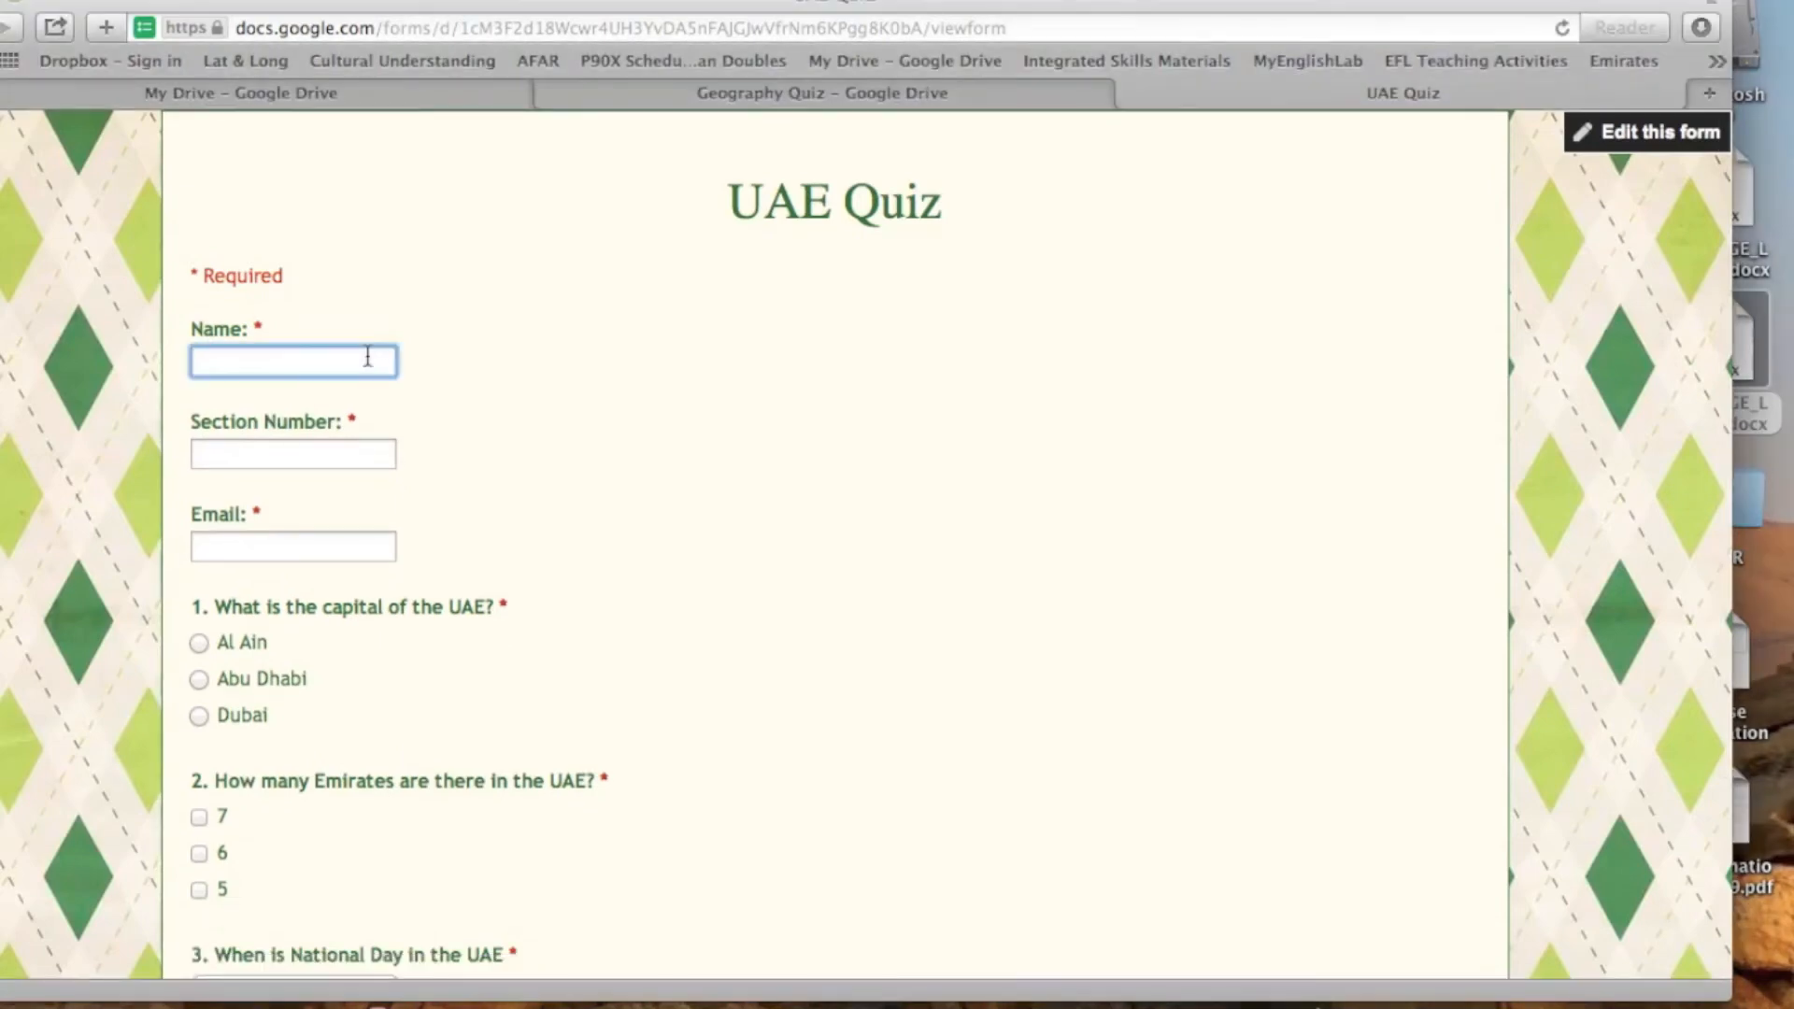
pyautogui.write('Ke')
pyautogui.press('BackSpace')
pyautogui.press('BackSpace')
pyautogui.press('BackSpace')
pyautogui.press('BackSpace')
pyautogui.press('BackSpace')
pyautogui.write('Answer Key')
pyautogui.click(303, 452)
pyautogui.write('620')
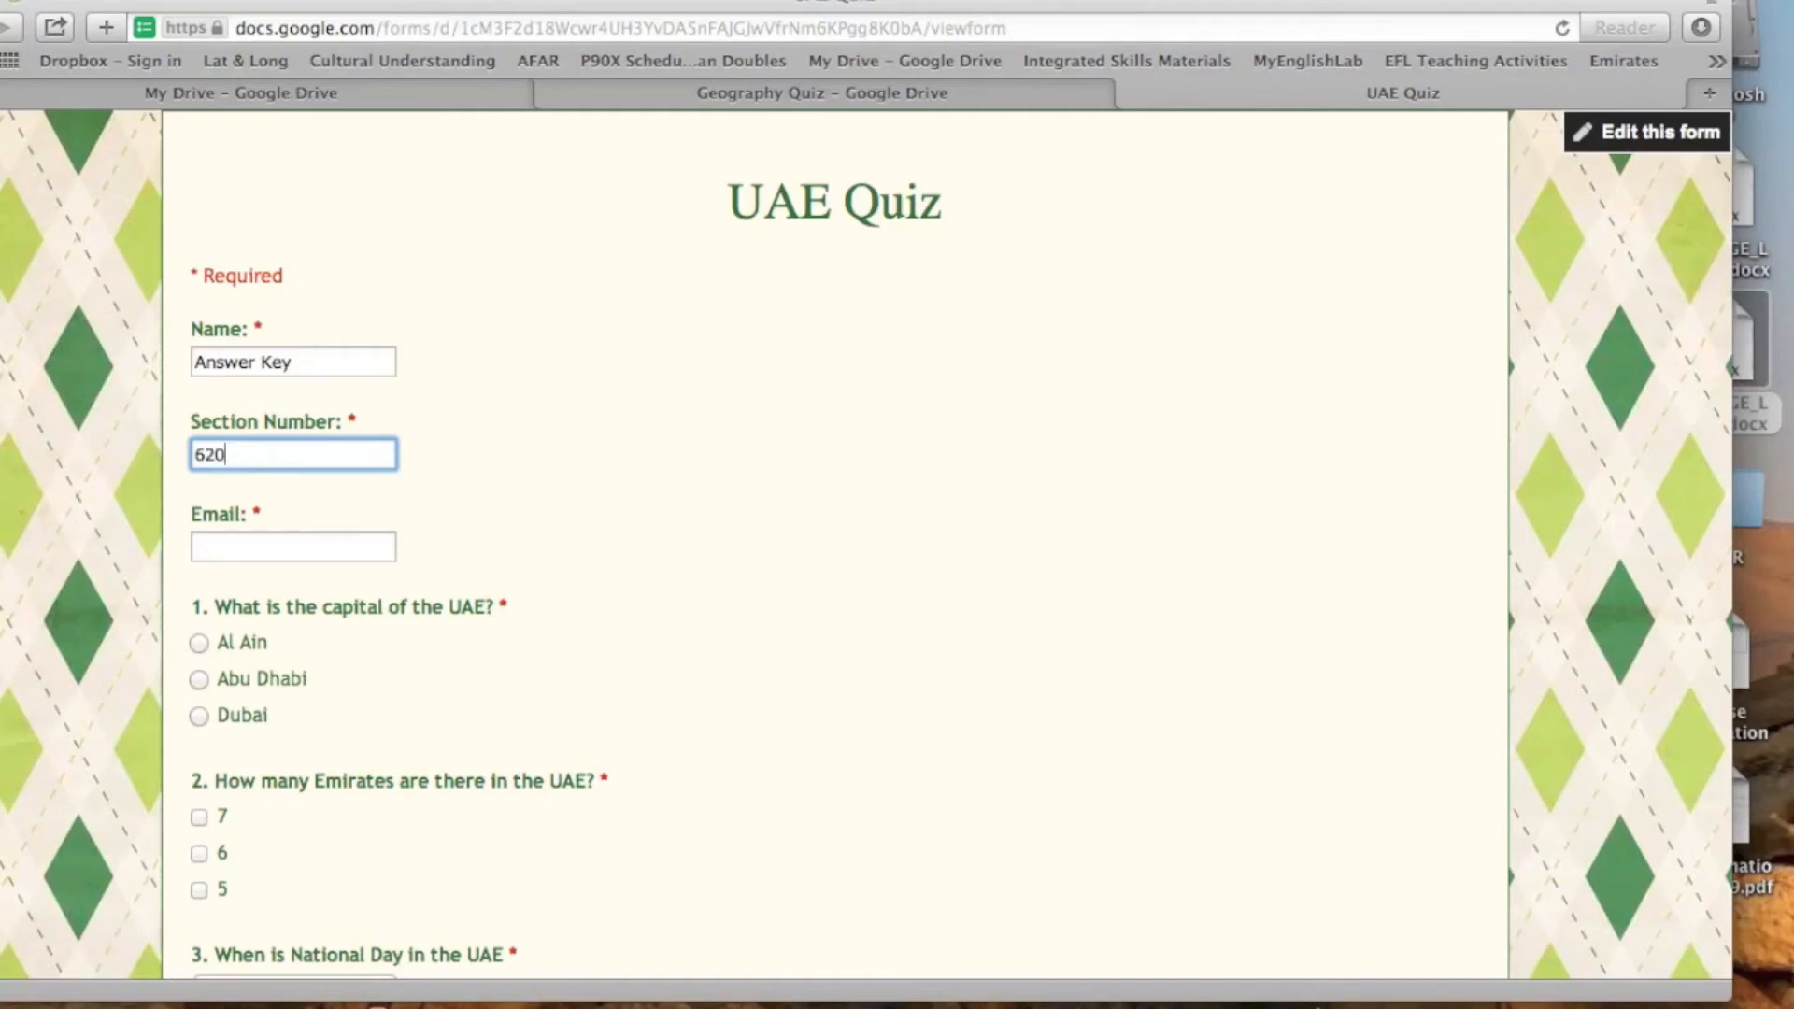
# - Enter the teacher's e-mail address in the live form's Email field
pyautogui.click(285, 552)
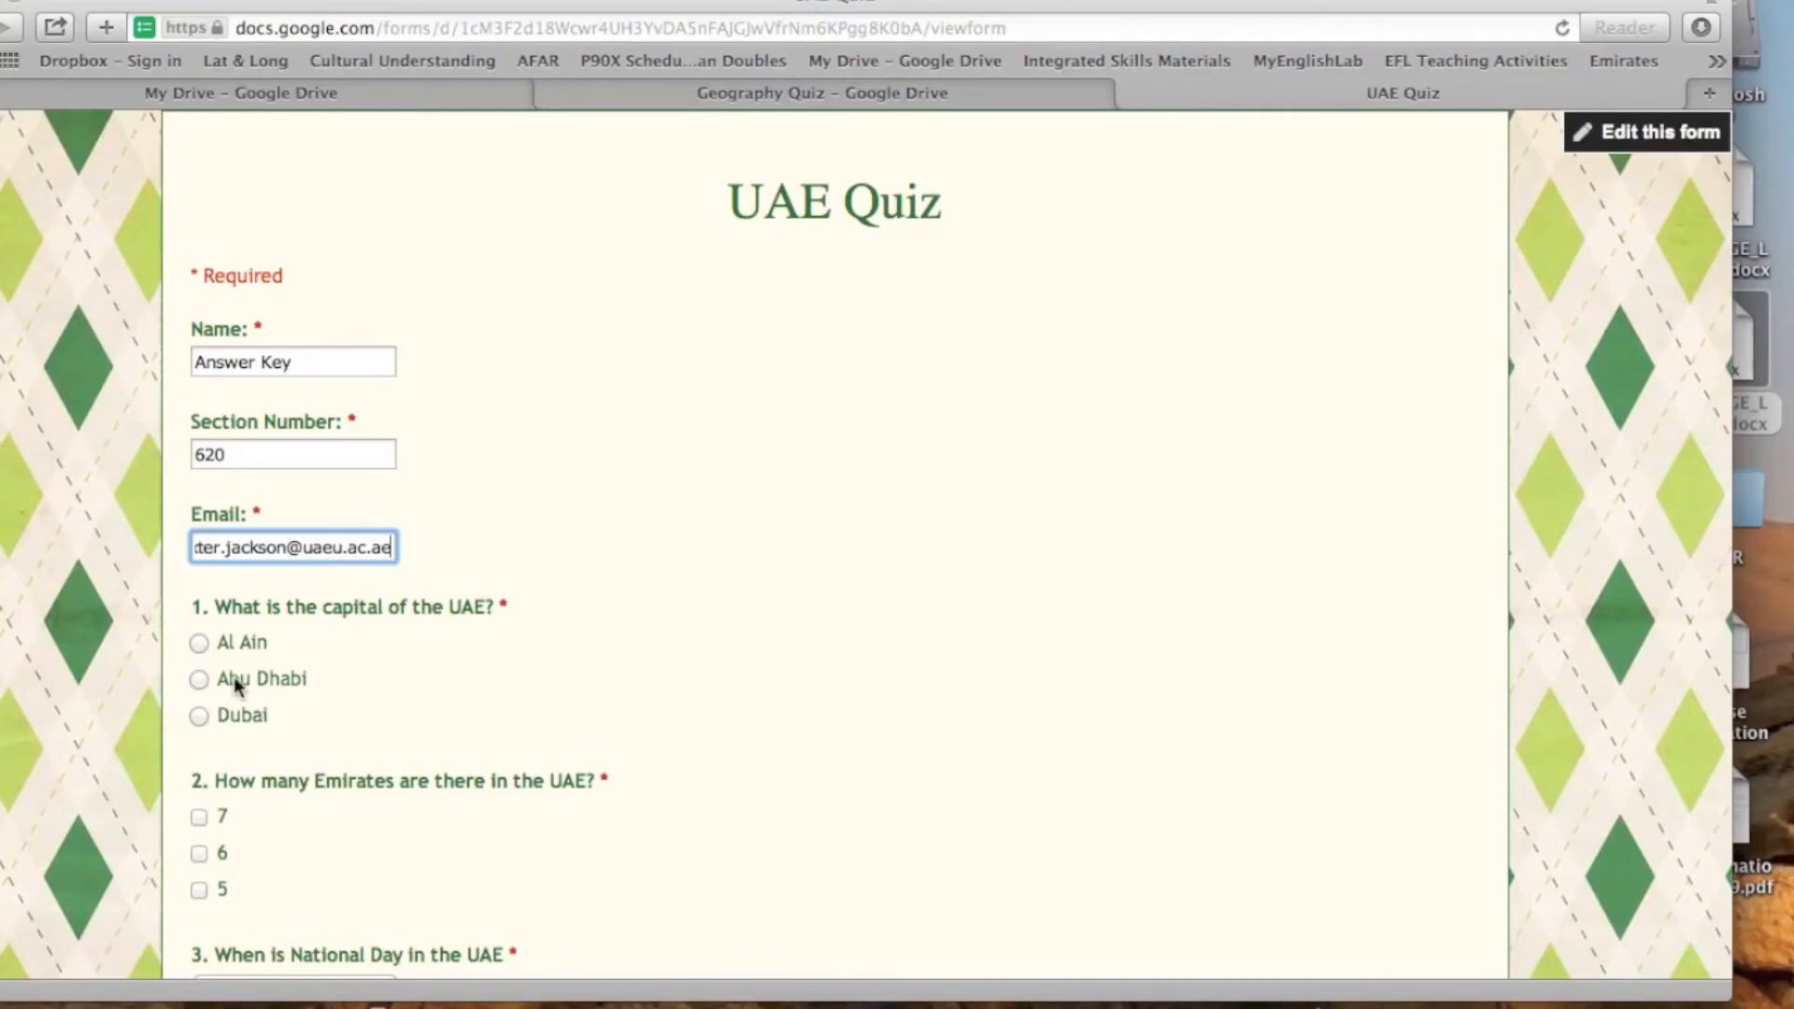
# - Answer the quiz with Abu Dhabi, 7 and December 2nd 1971, and submit the answer key response
pyautogui.scroll(-1, 476, 668)
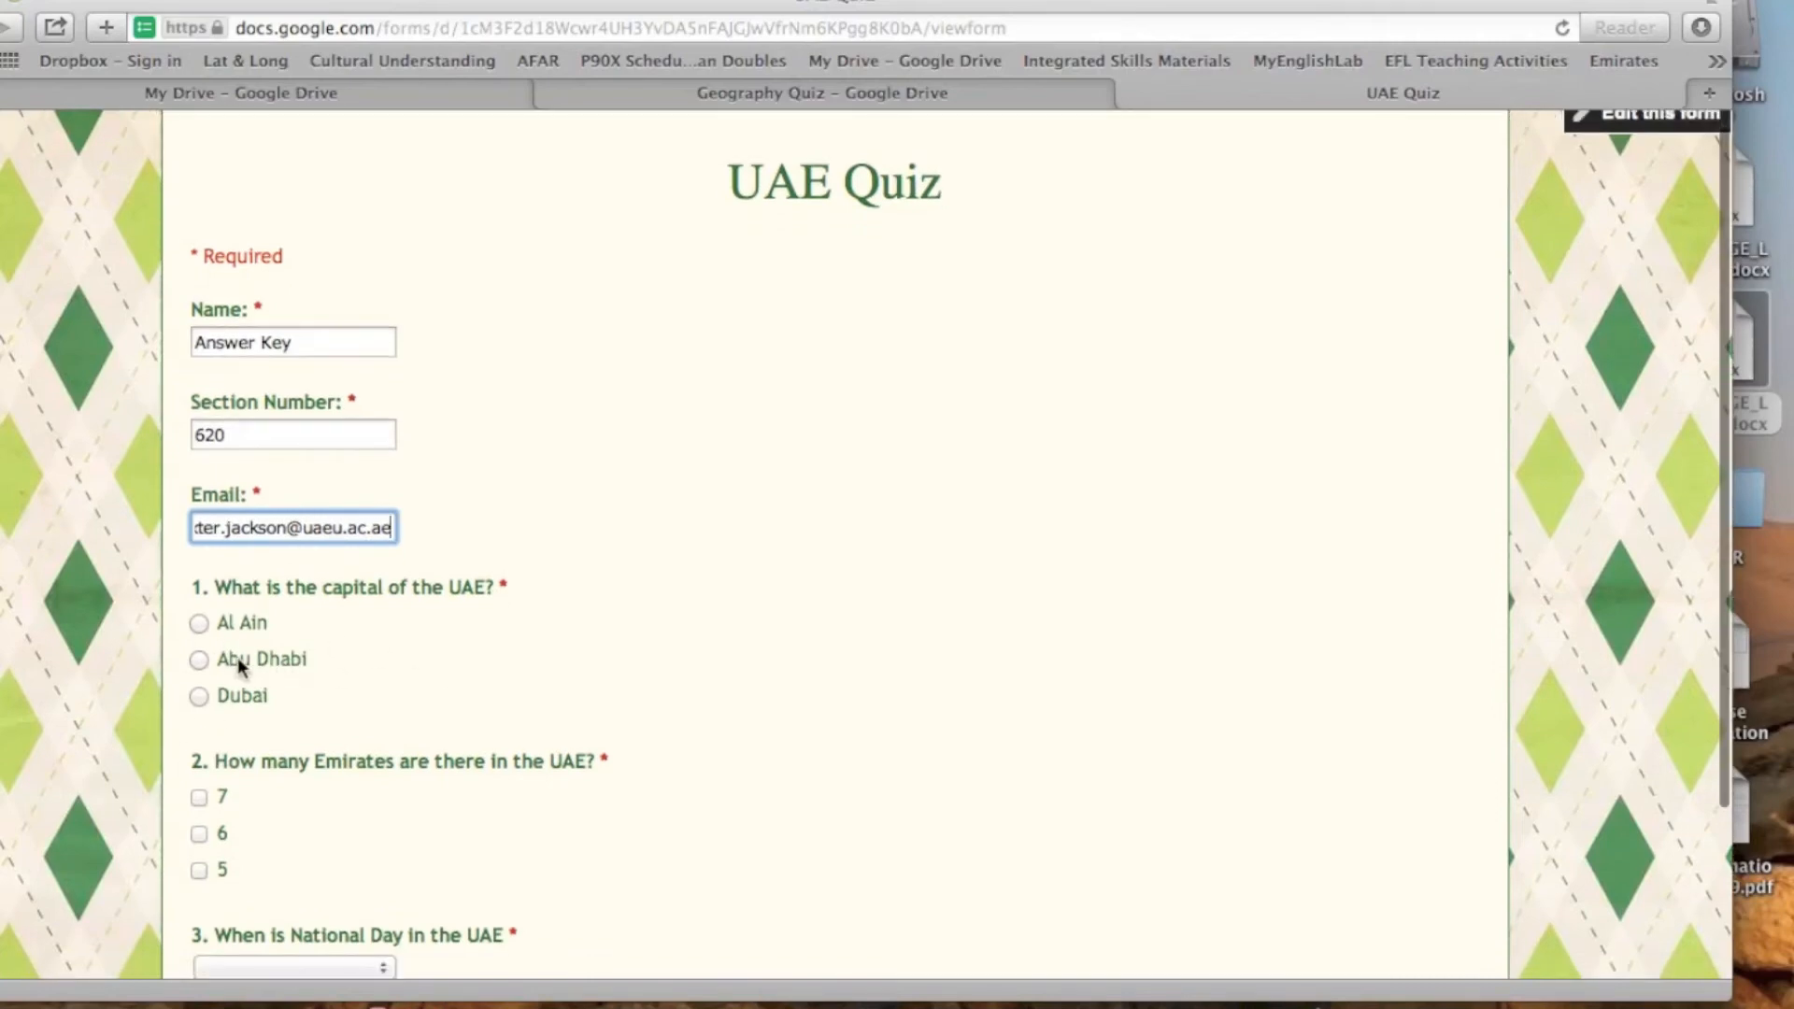
pyautogui.click(201, 661)
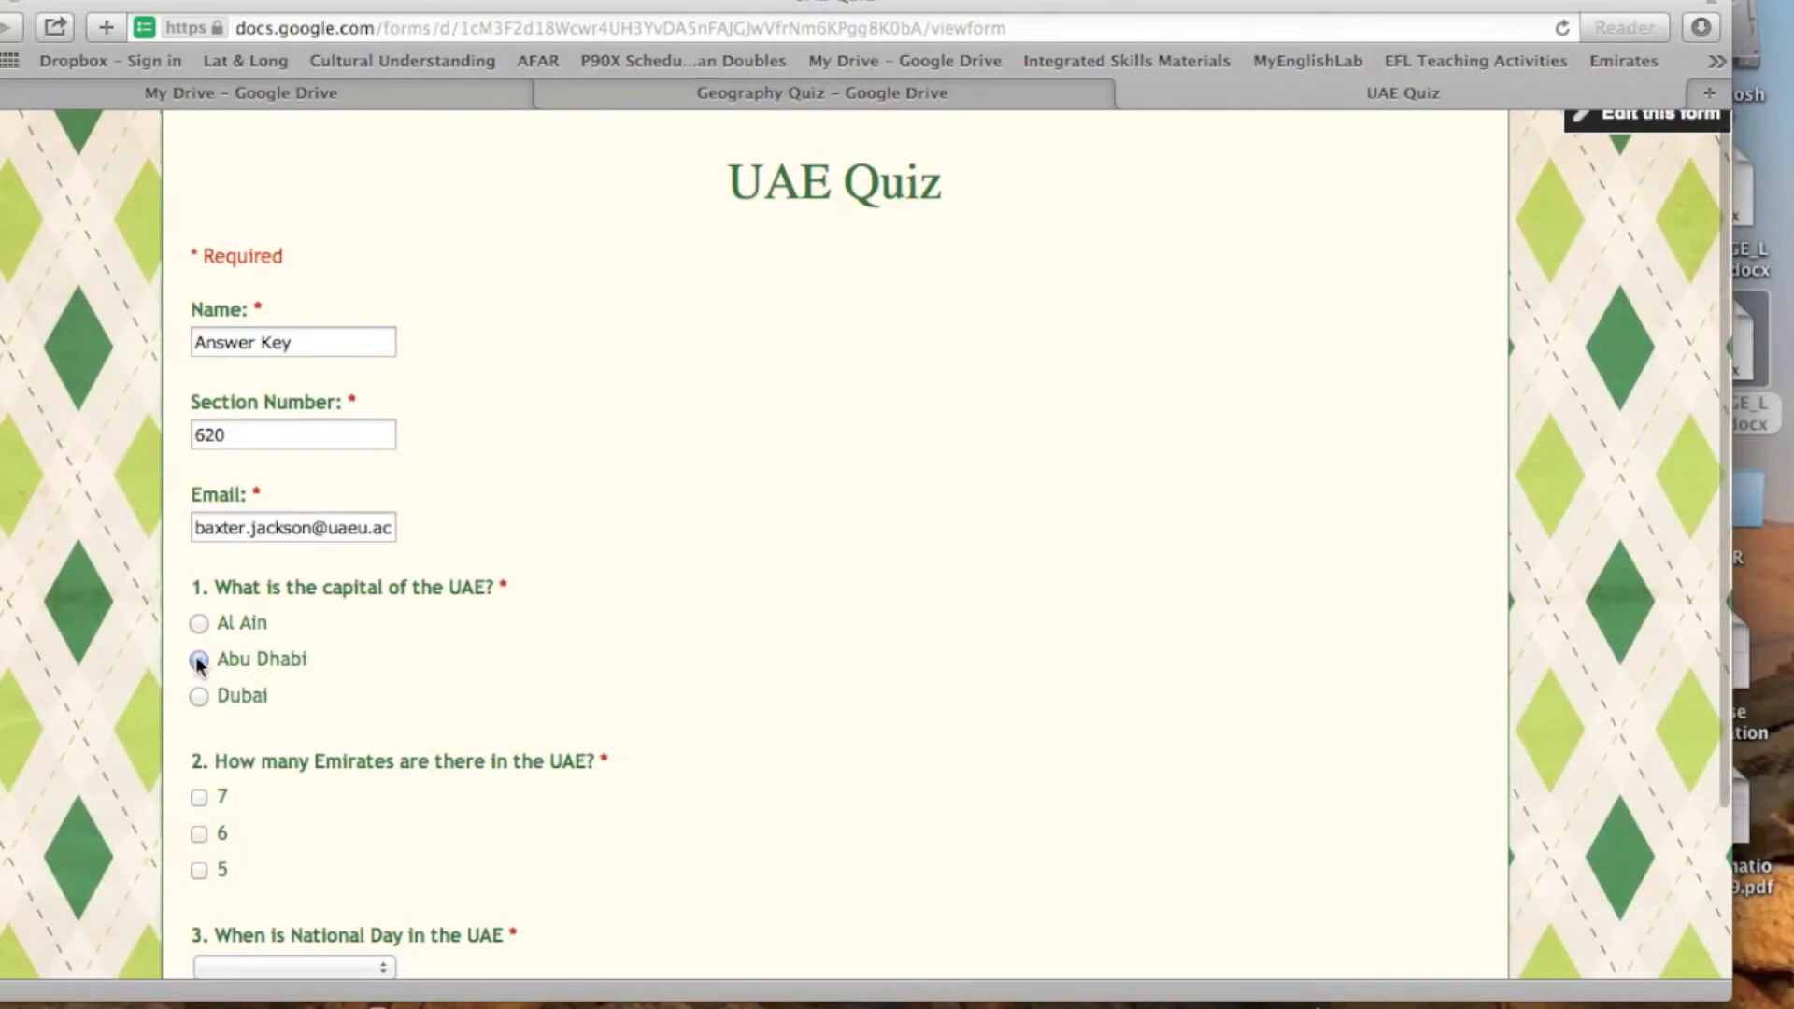
pyautogui.scroll(-5, 516, 693)
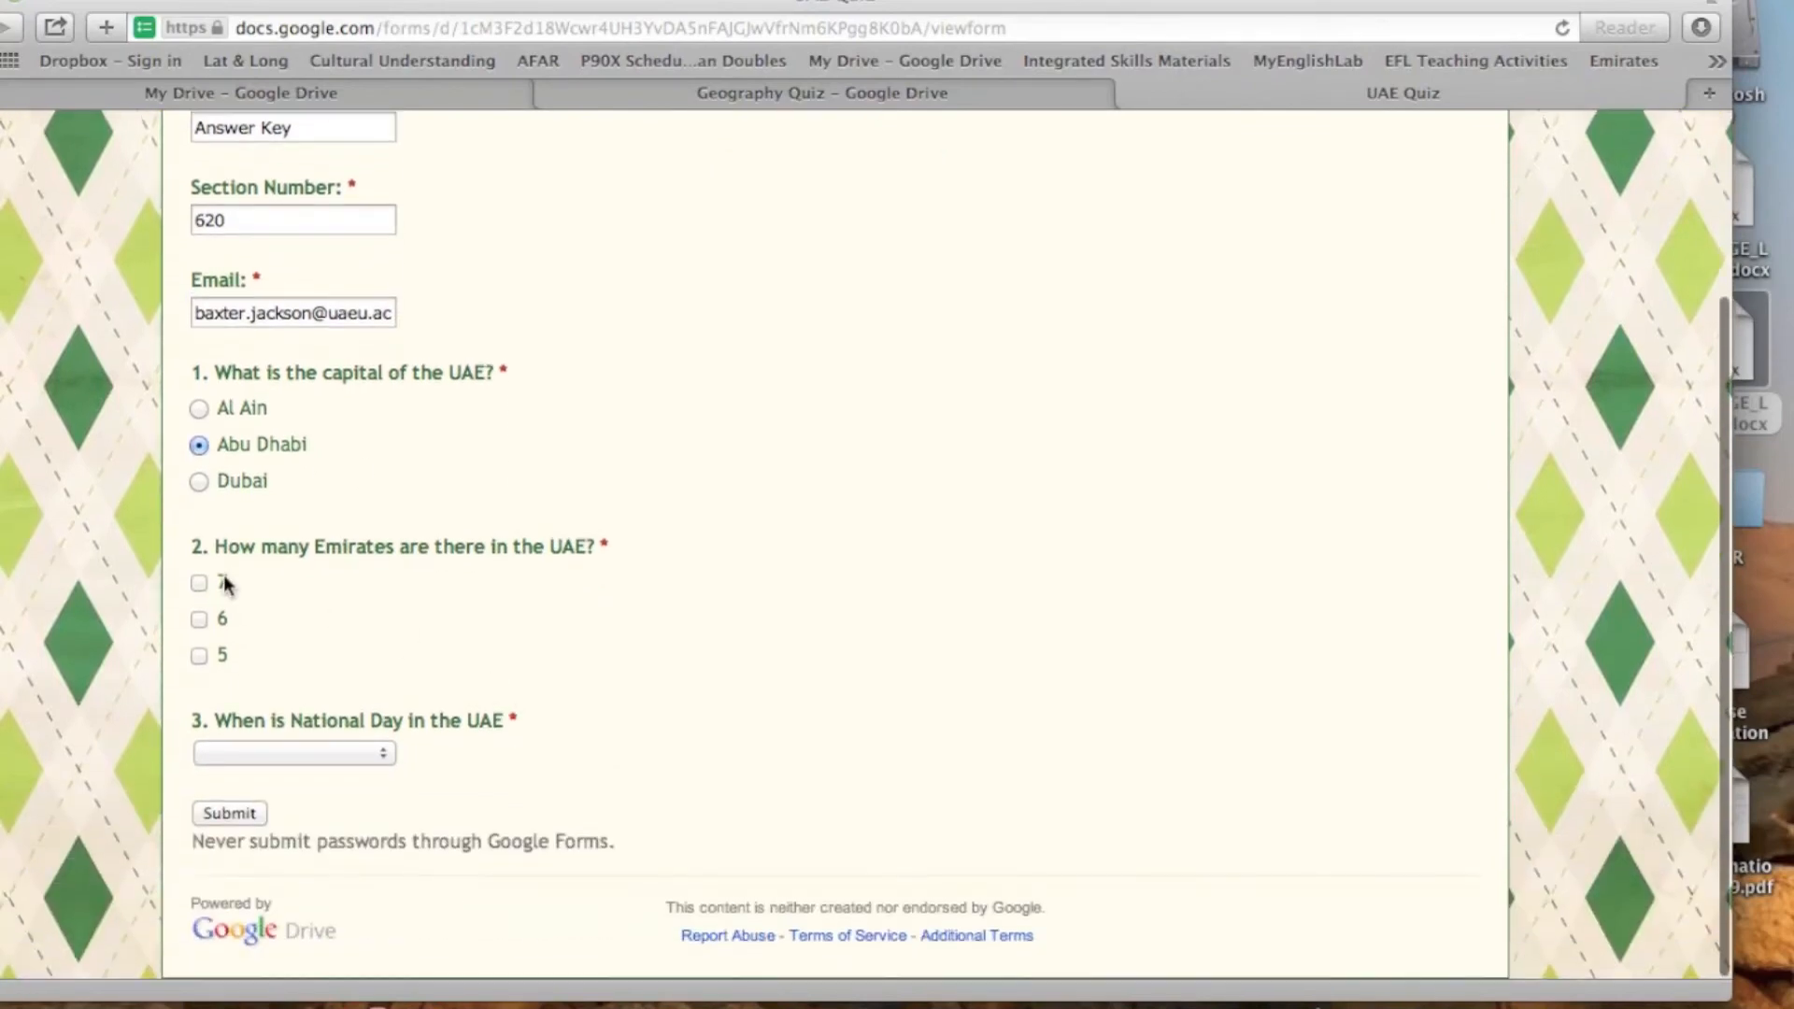
pyautogui.click(200, 584)
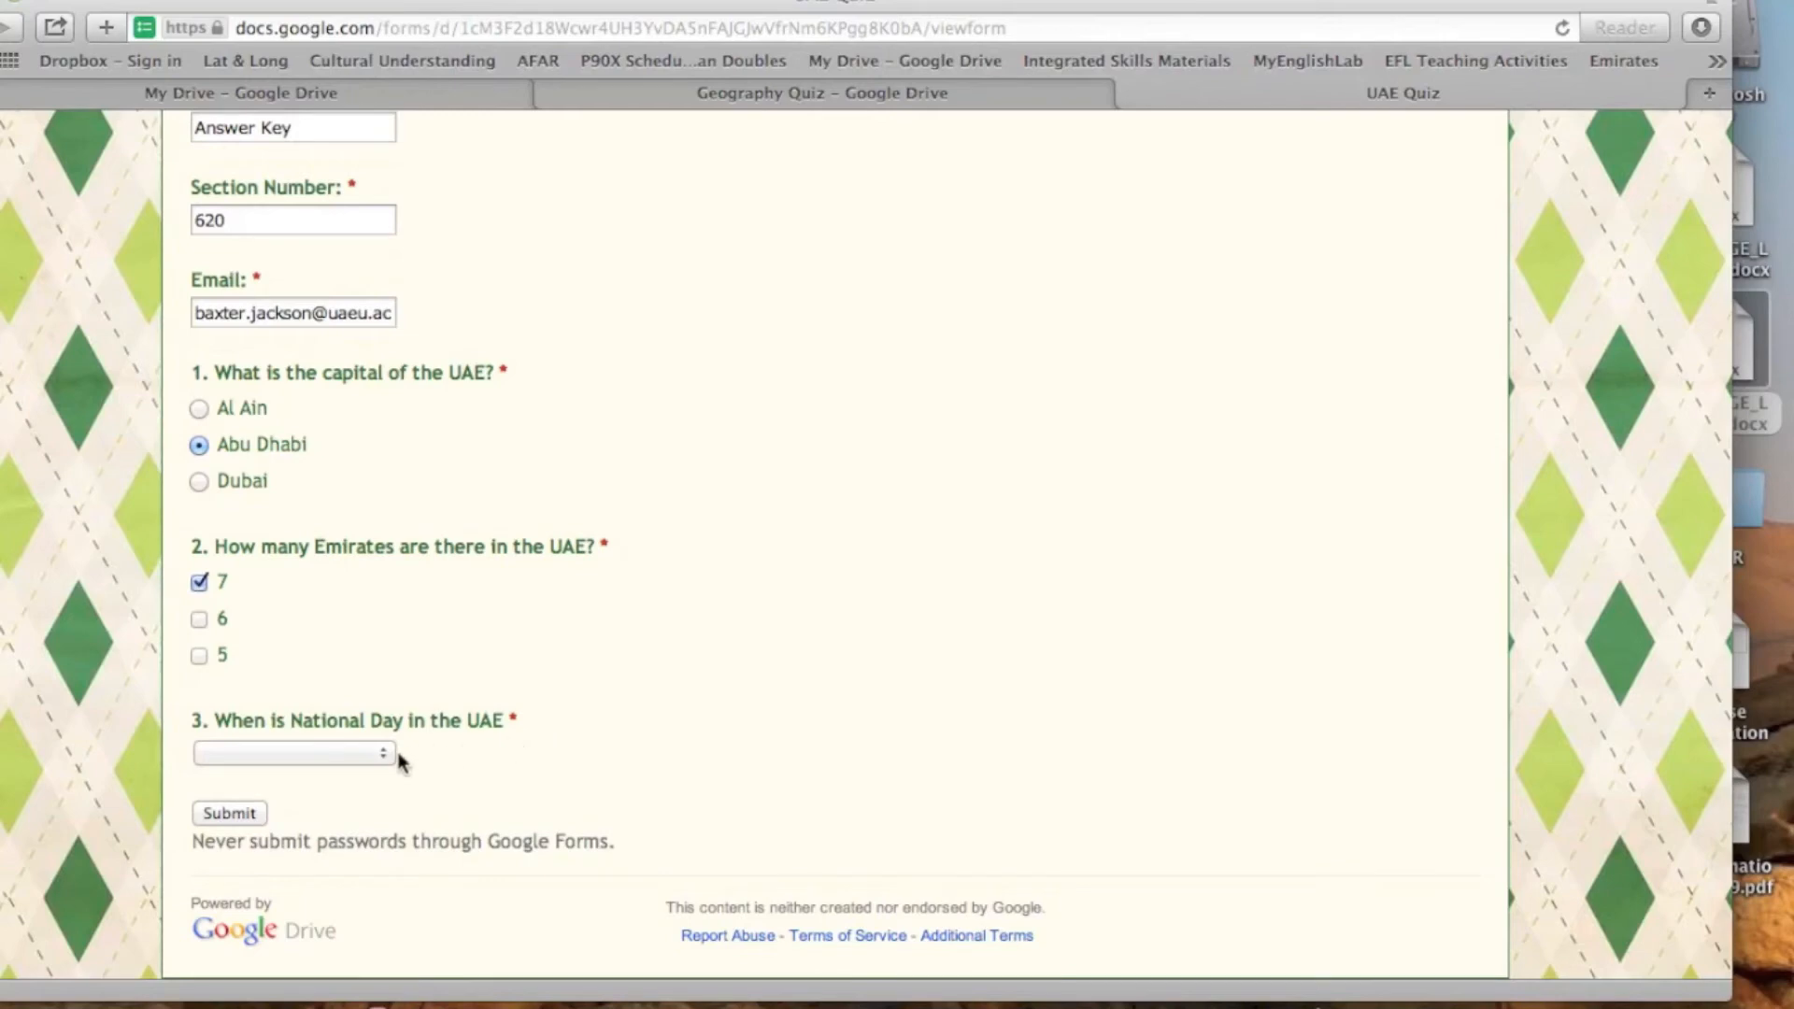
pyautogui.click(386, 753)
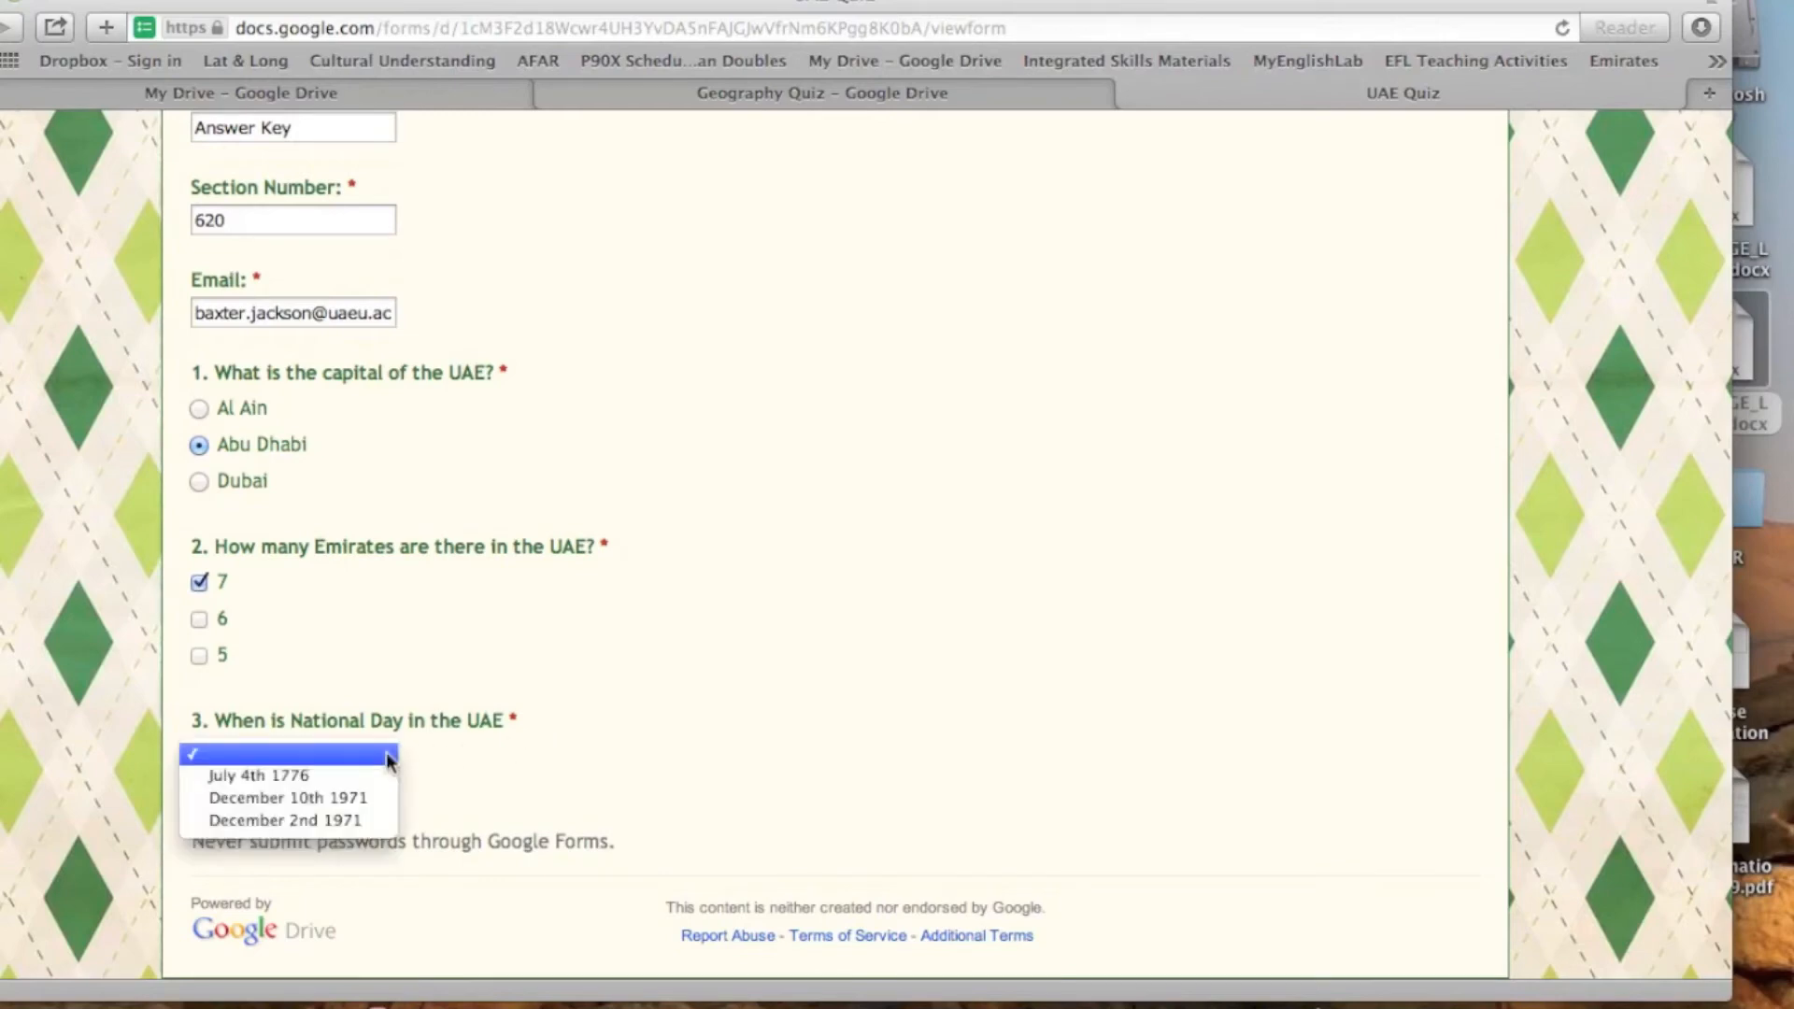
pyautogui.click(371, 822)
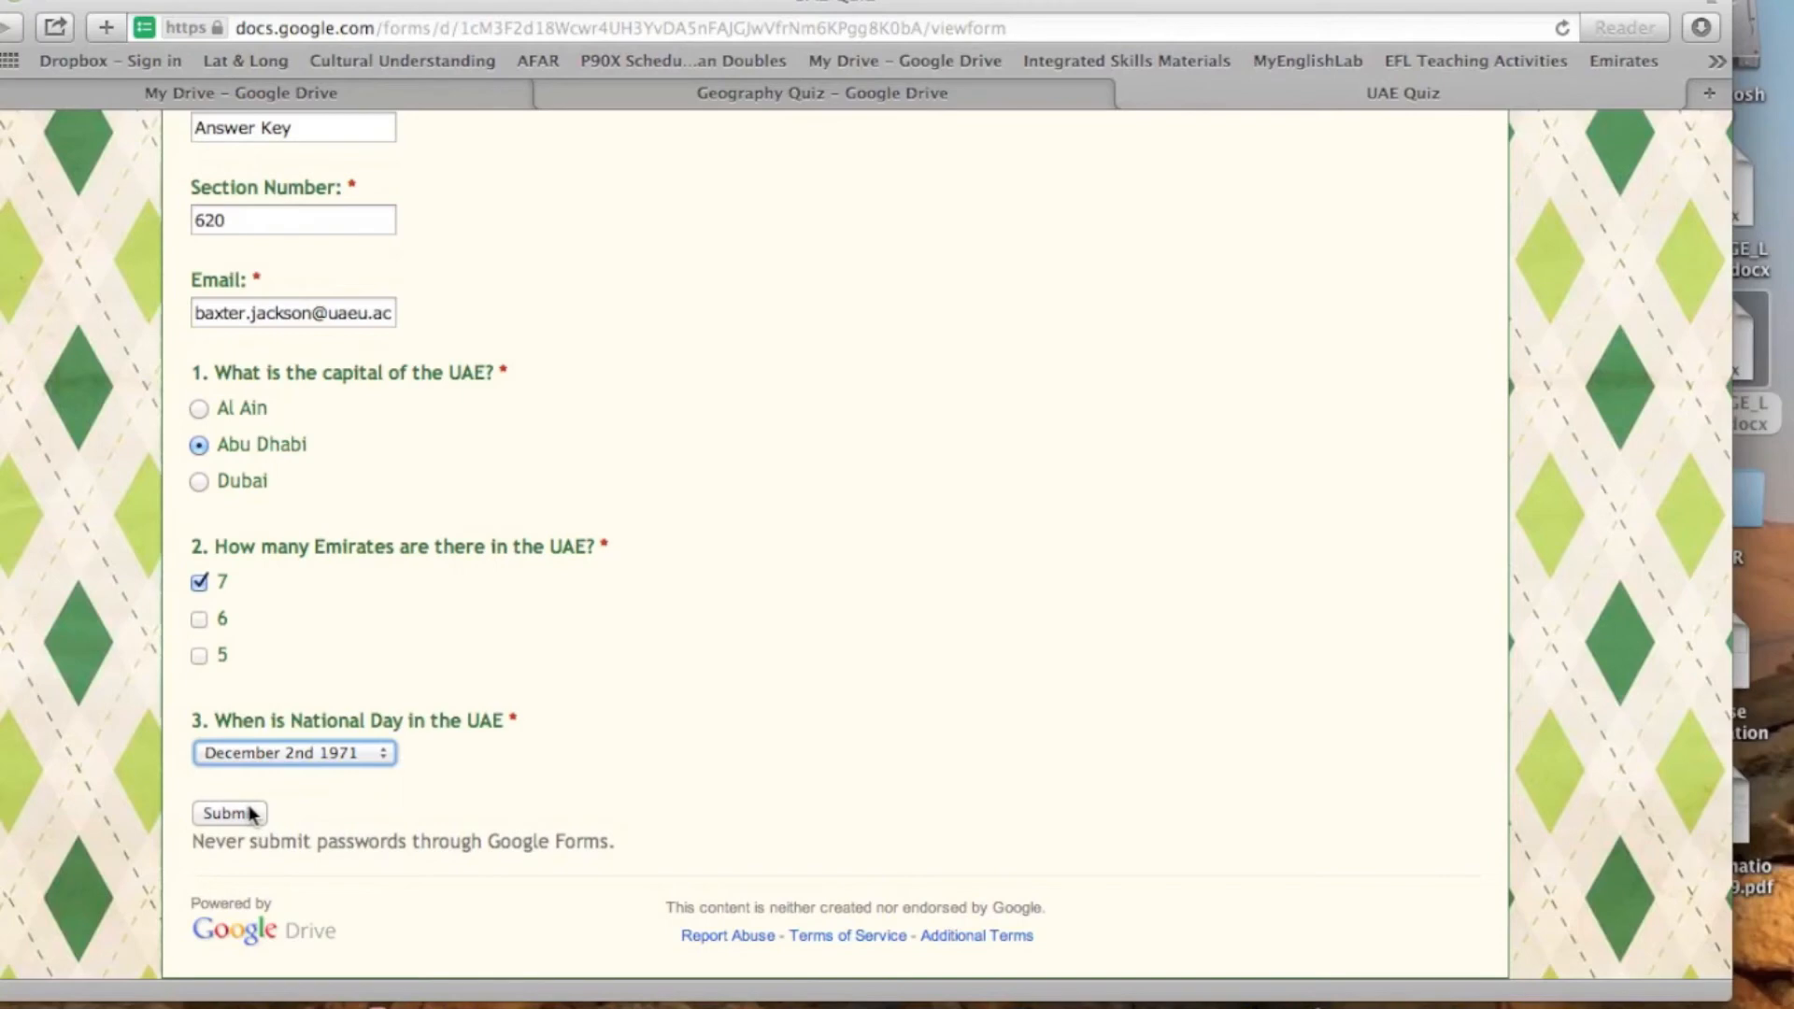
pyautogui.click(252, 813)
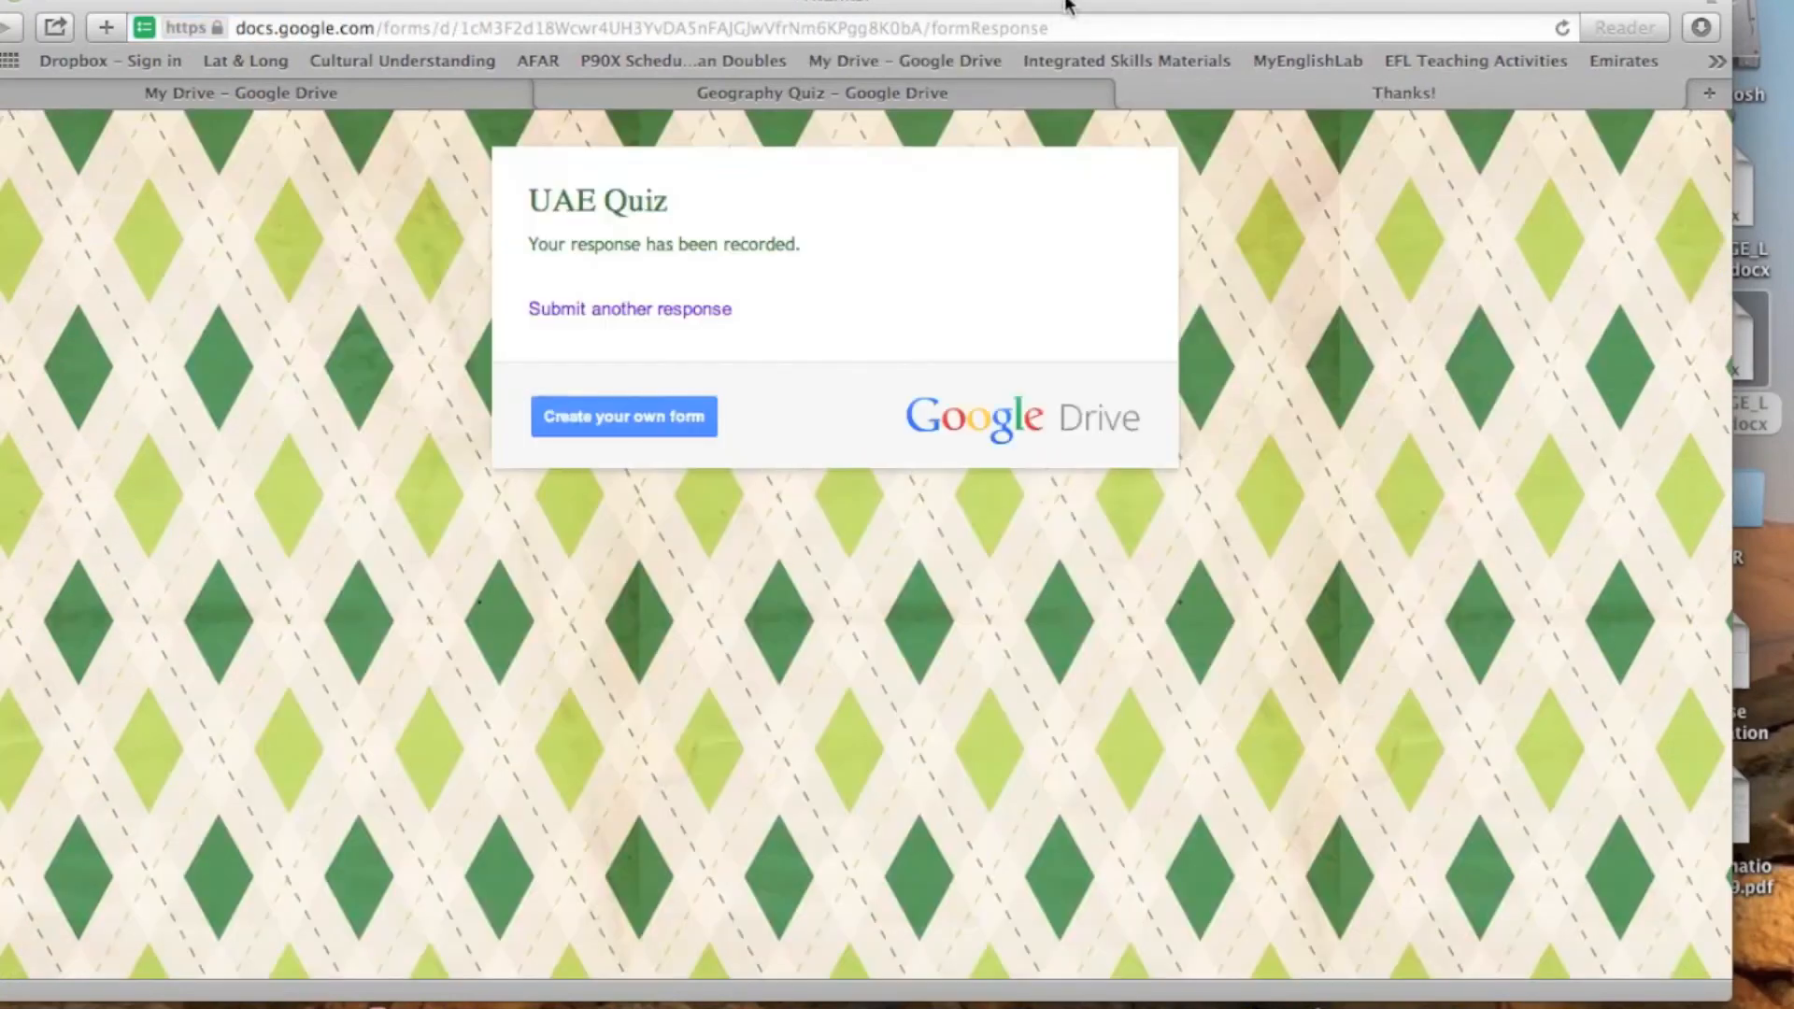
# - Close the submission confirmation page and open the form's responses spreadsheet from the form editor
pyautogui.moveTo(1149, 3); pyautogui.dragTo(1119, 45)
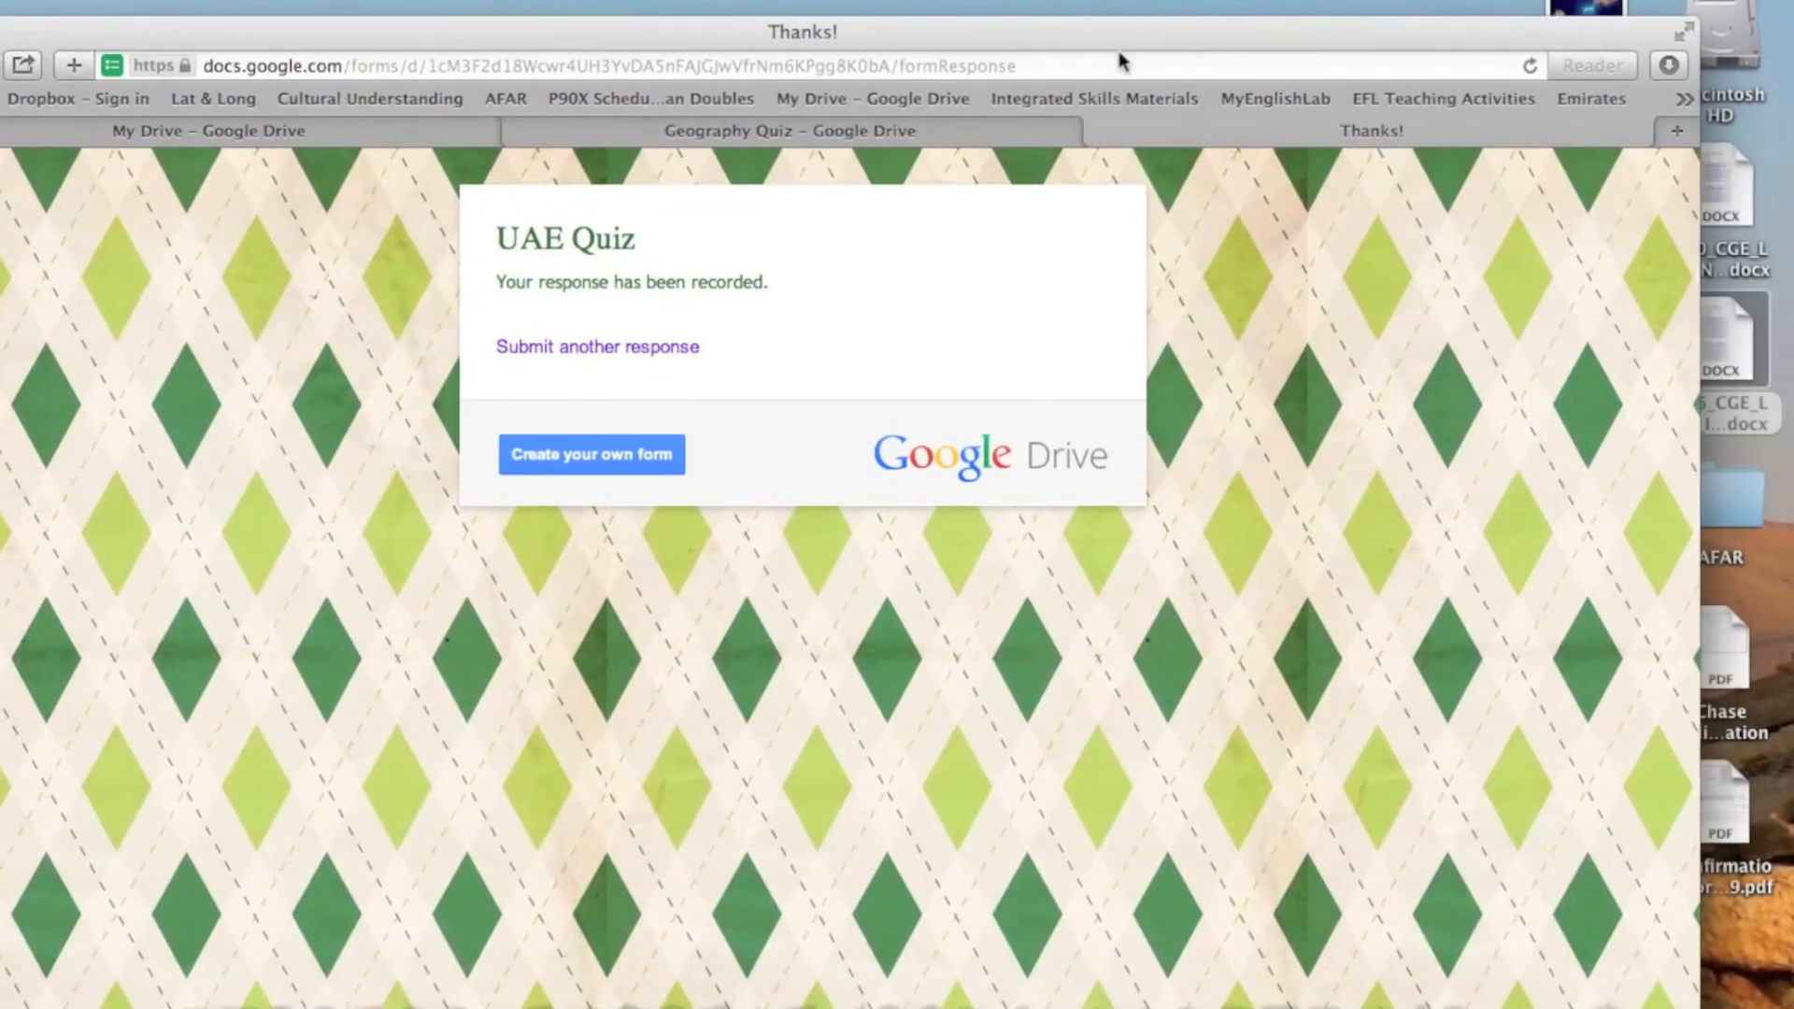
pyautogui.click(1098, 133)
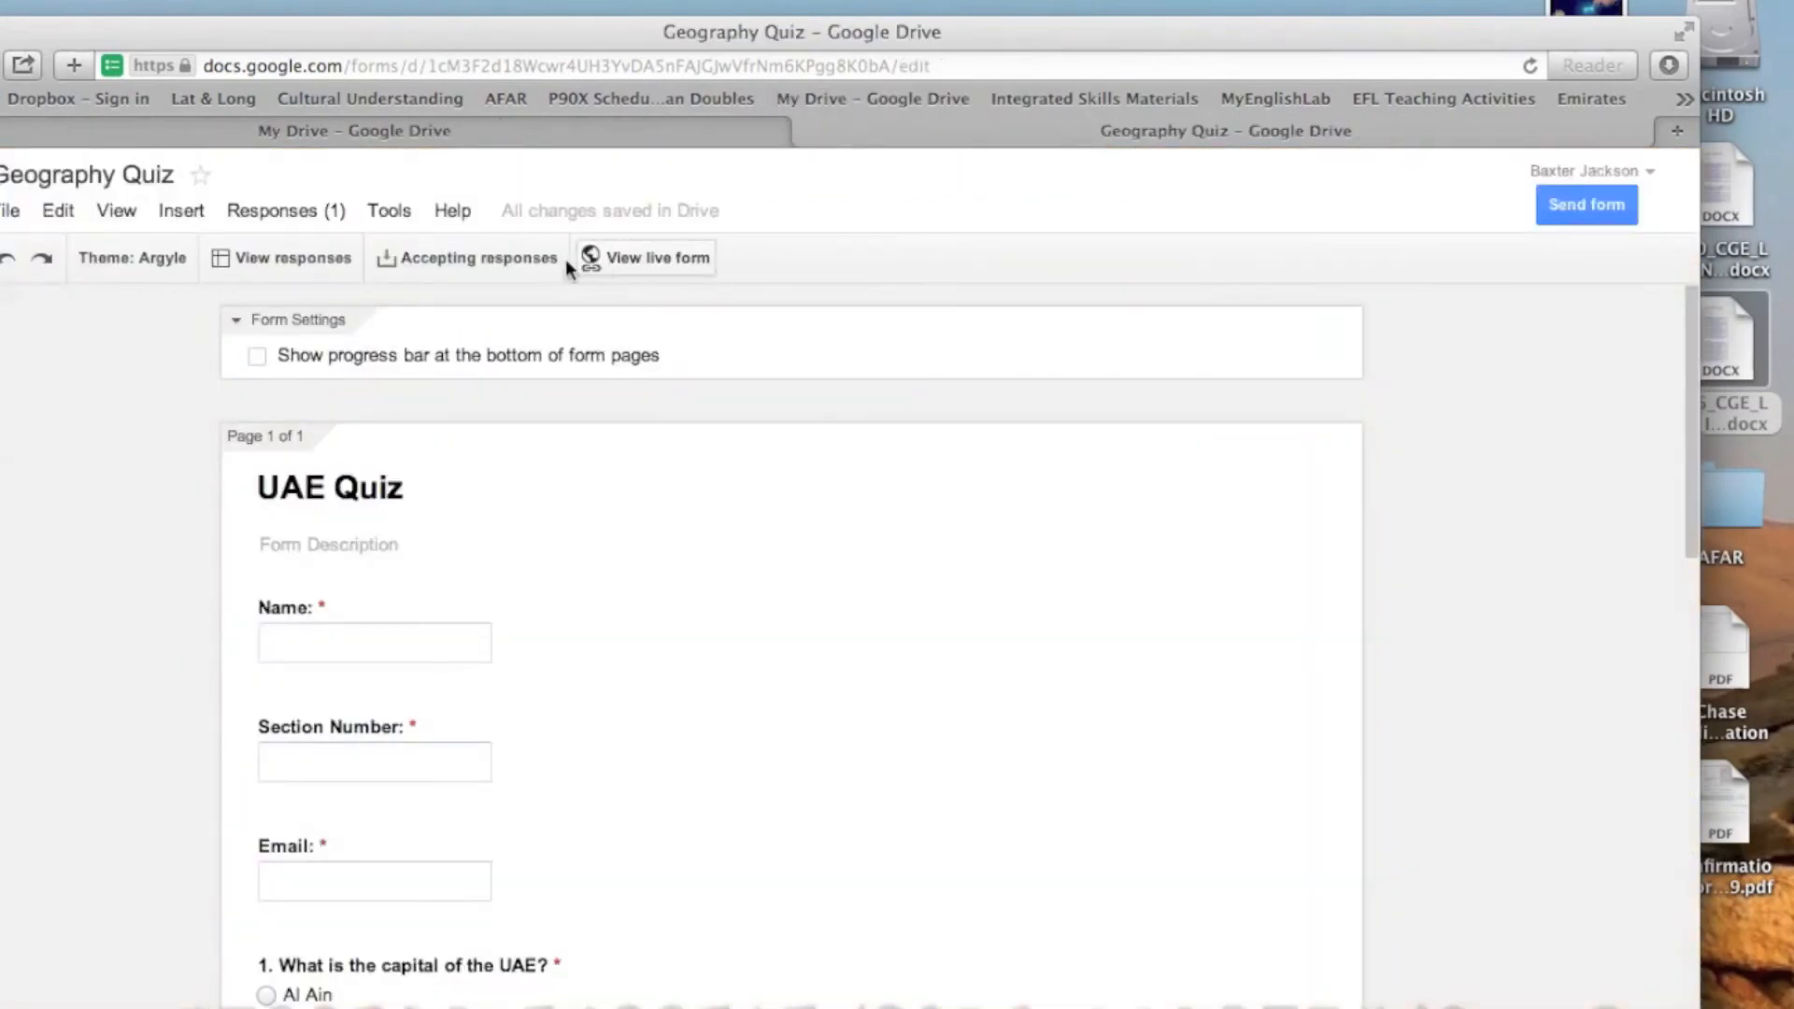
pyautogui.moveTo(678, 52); pyautogui.dragTo(760, 28)
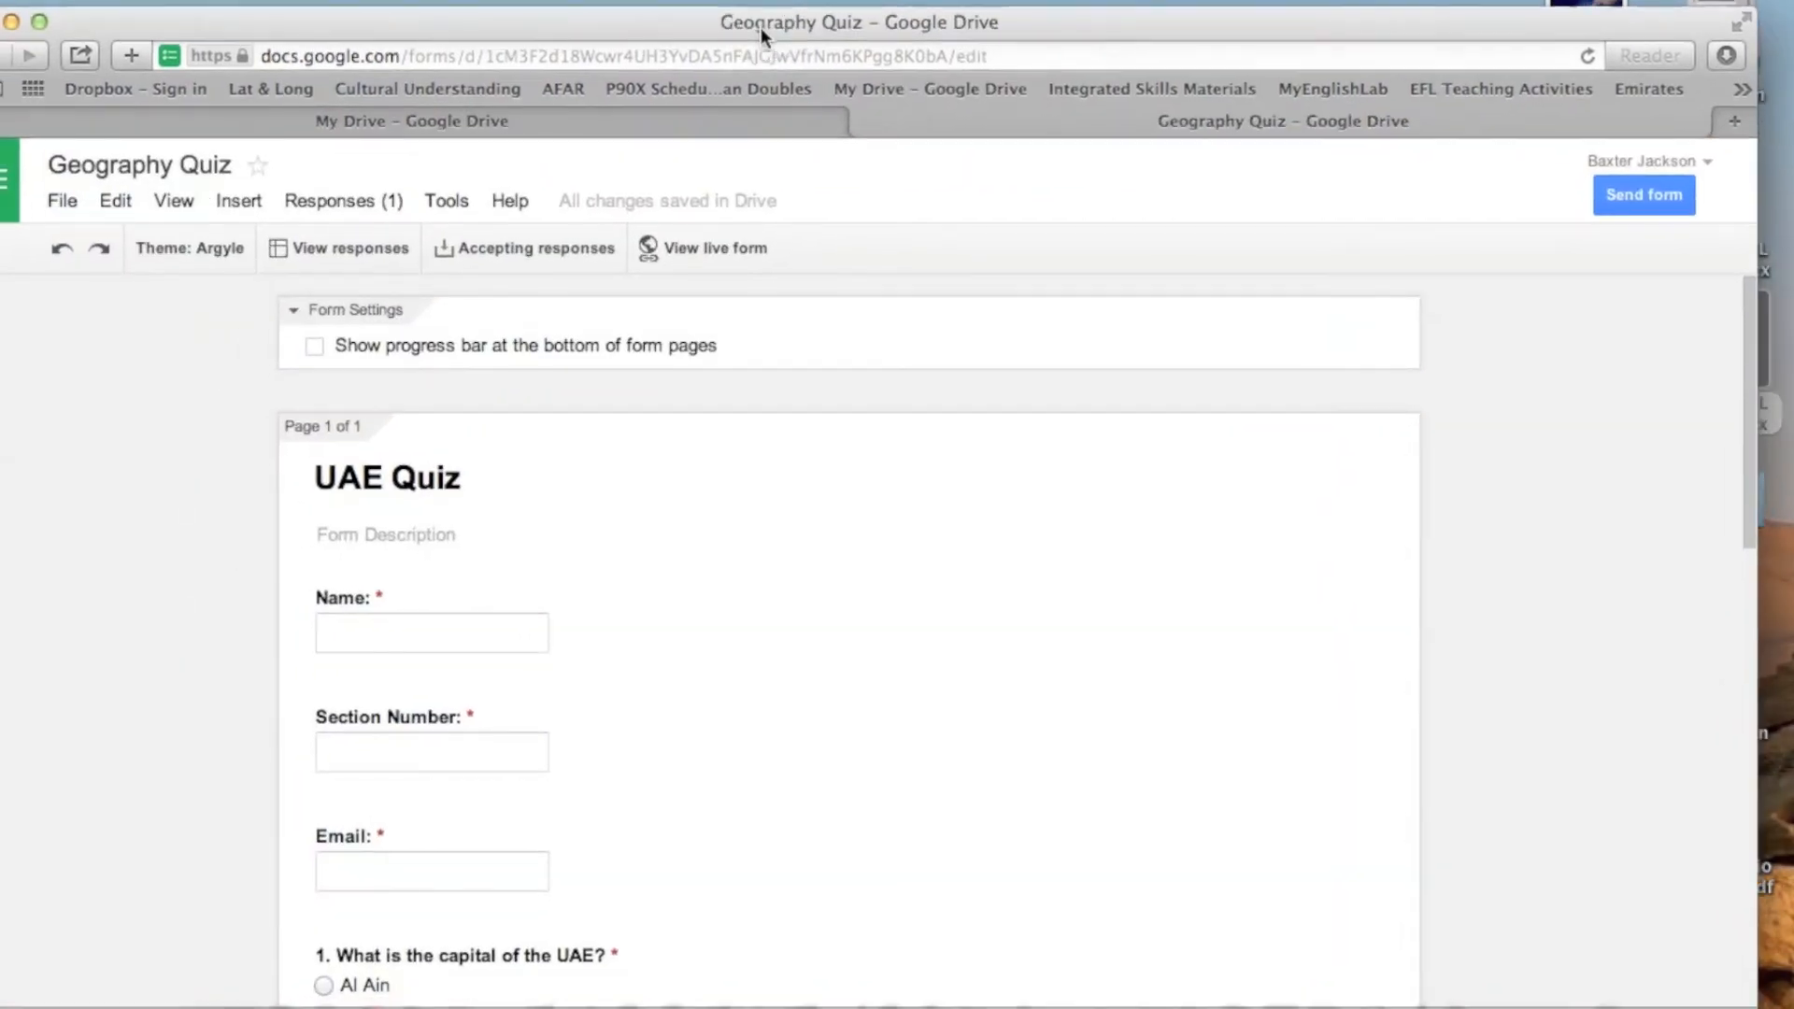
pyautogui.click(332, 220)
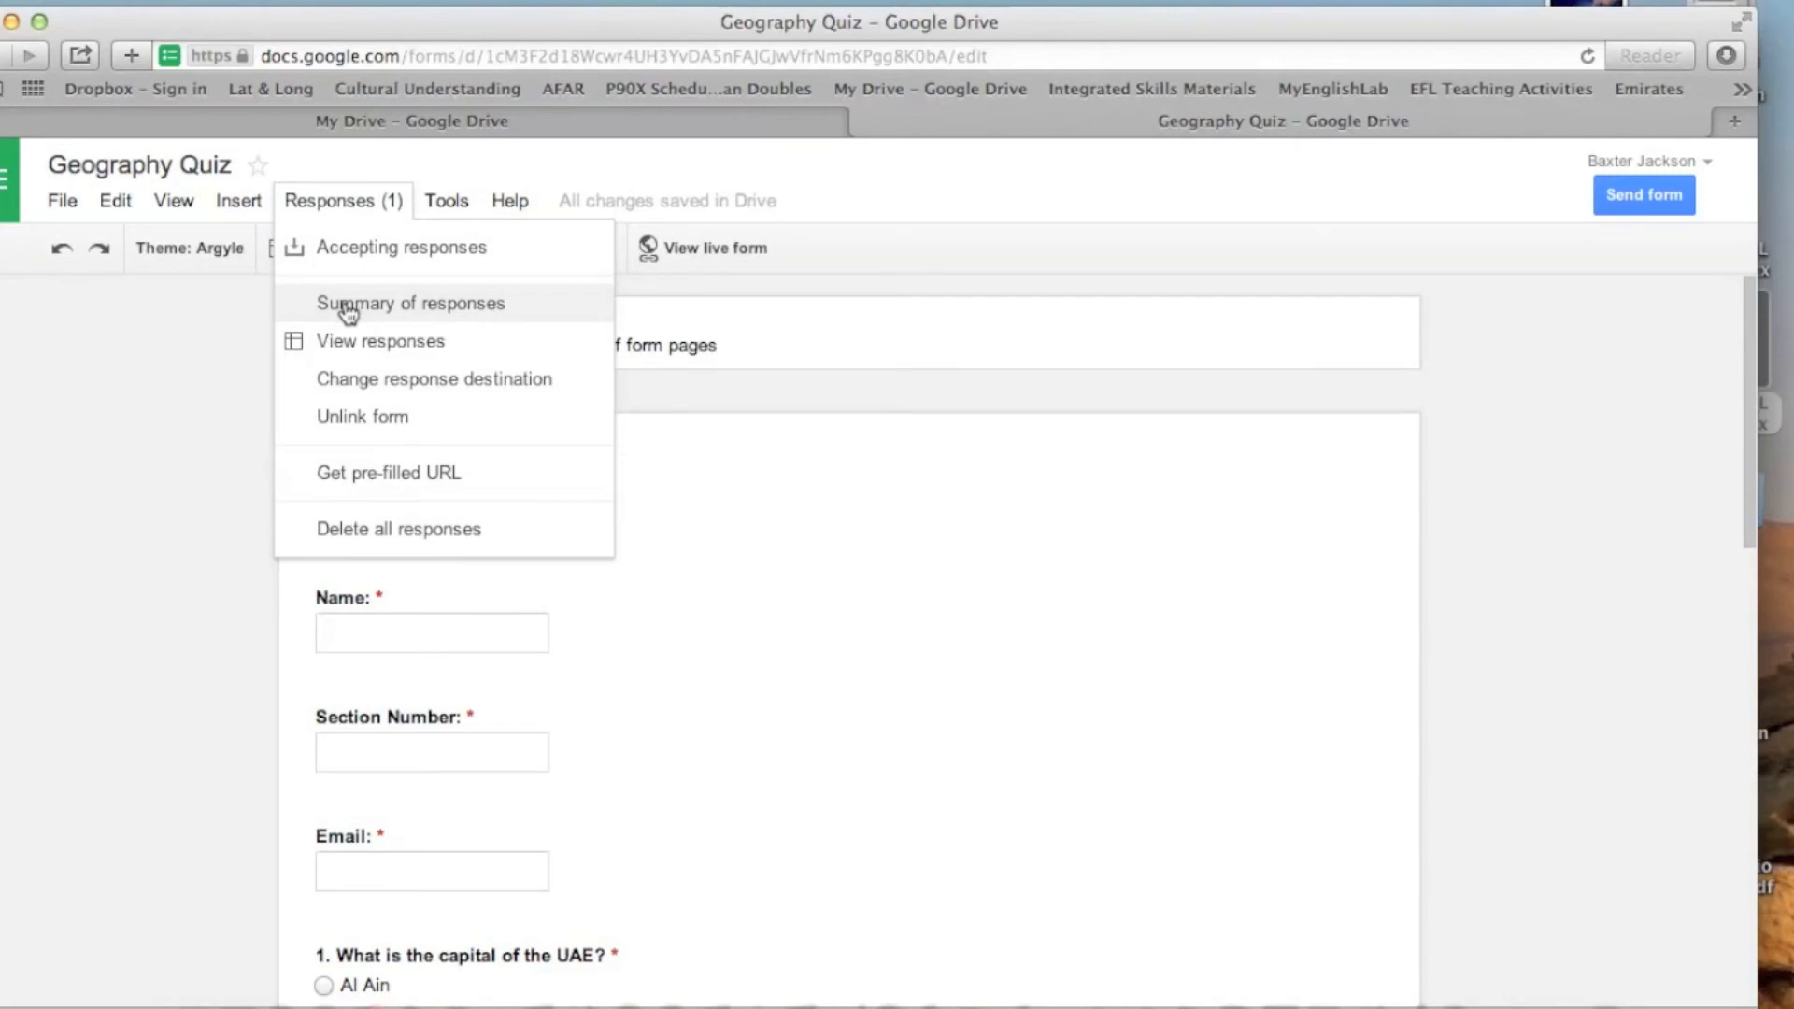
pyautogui.click(349, 344)
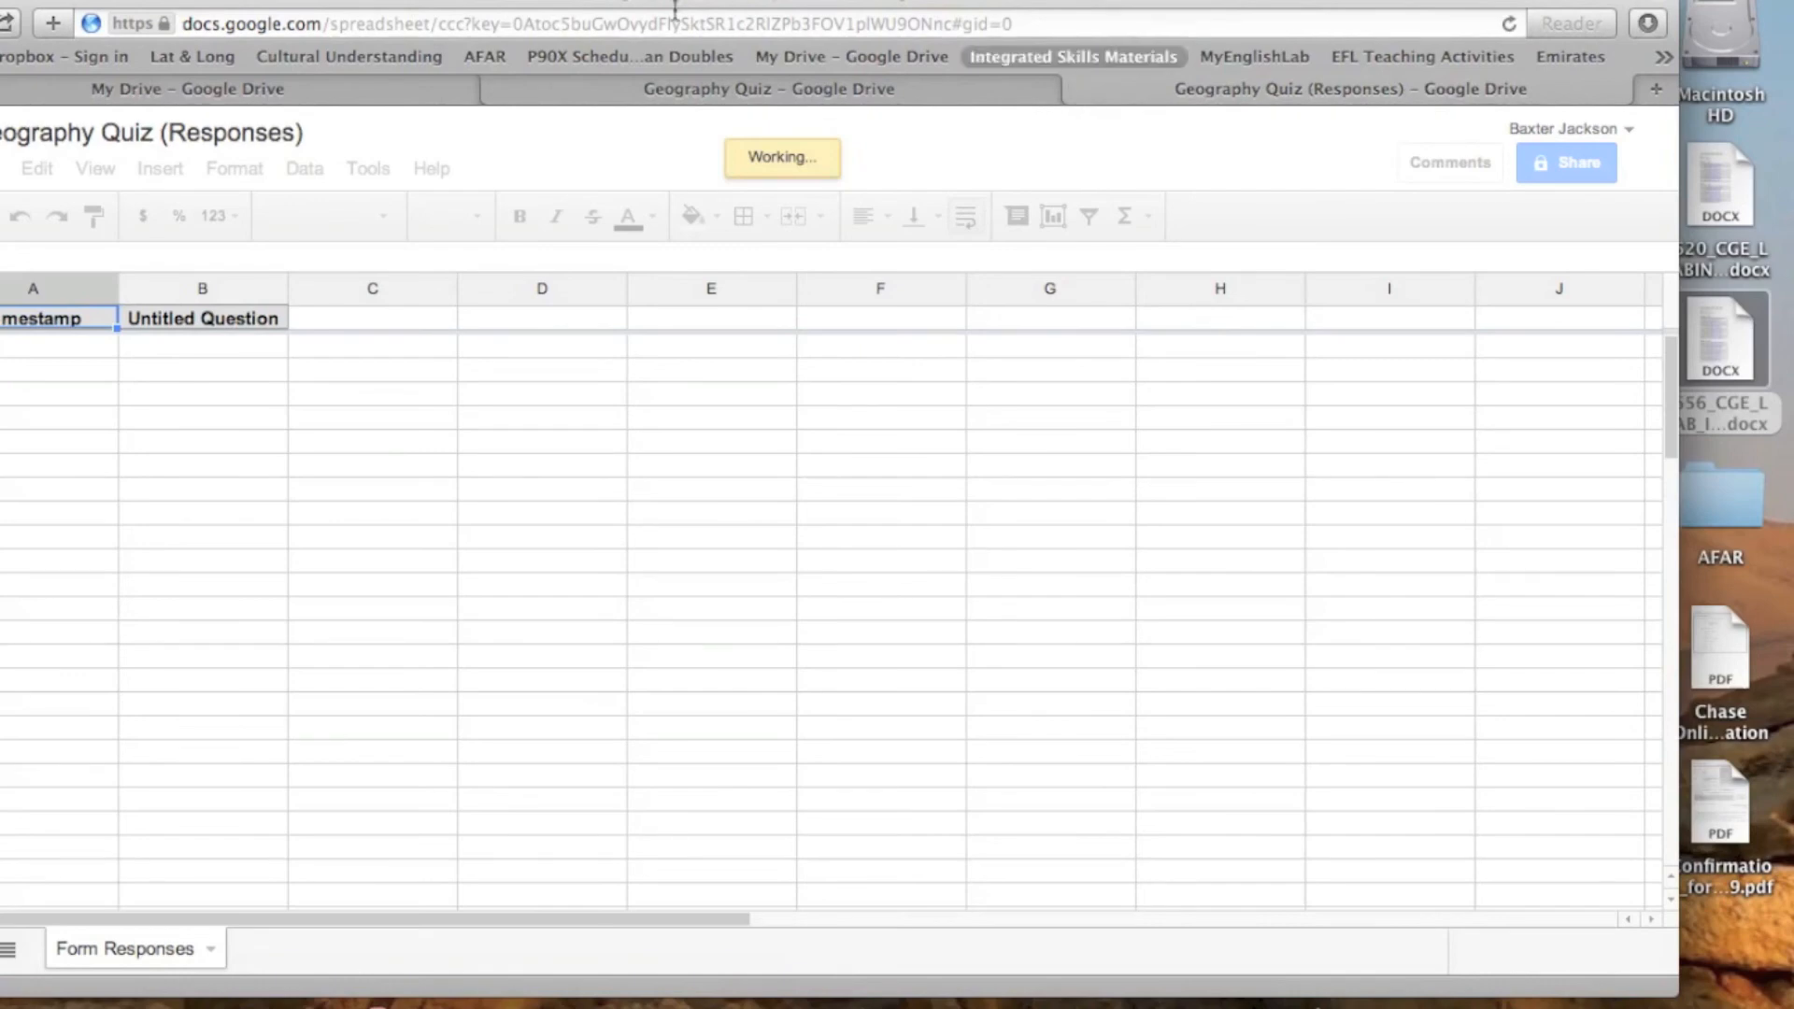
pyautogui.click(541, 3)
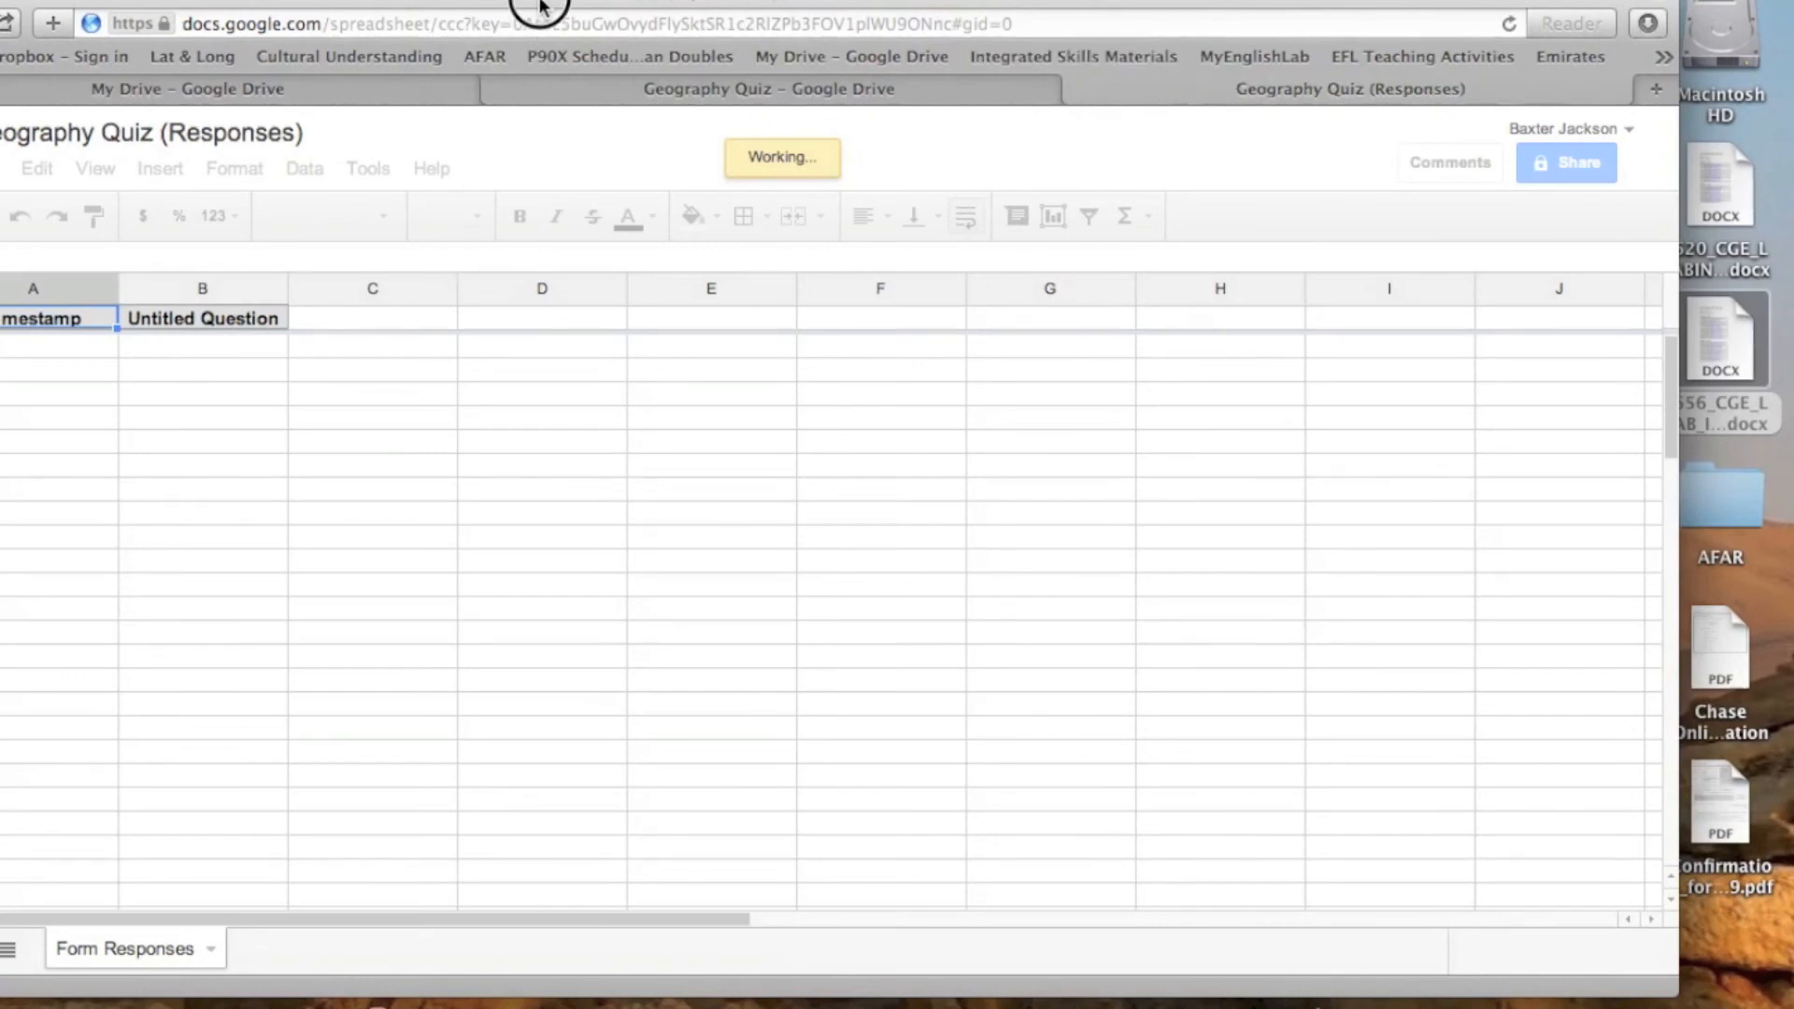
pyautogui.moveTo(541, 3); pyautogui.dragTo(714, 3)
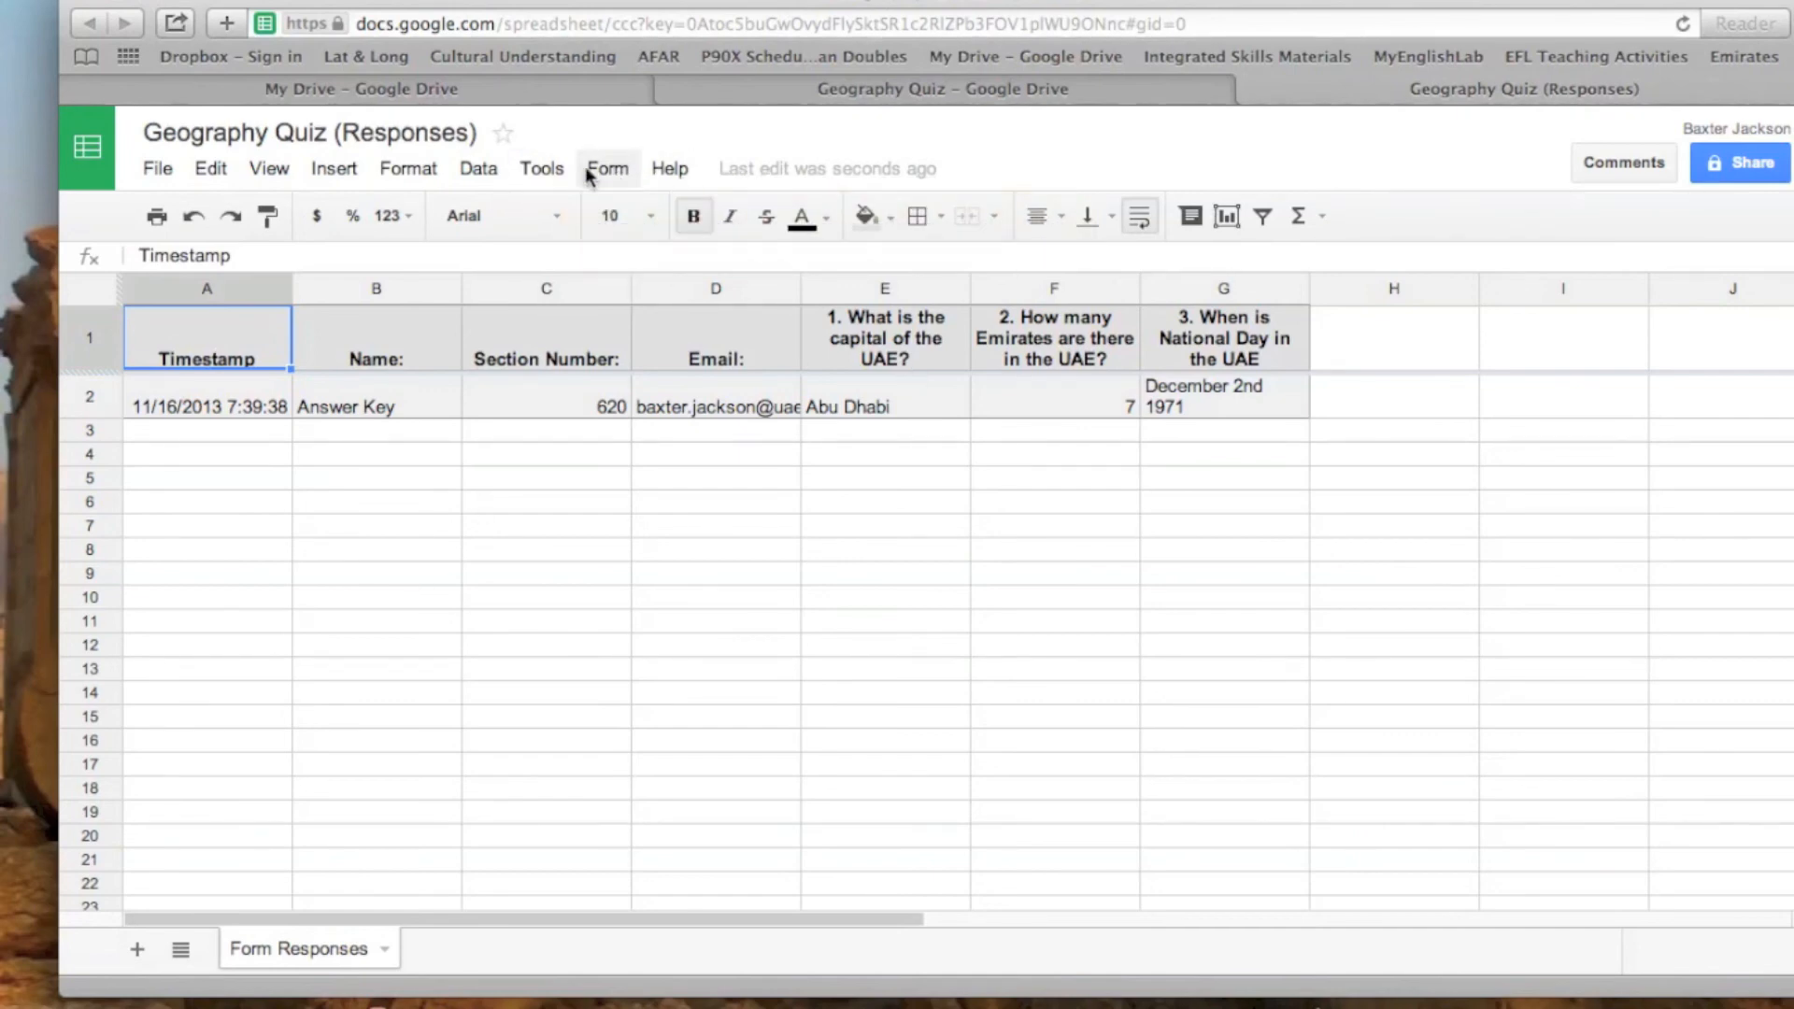
# - Open the Script Gallery from the responses spreadsheet and search it for "flubaroo"
pyautogui.click(334, 168)
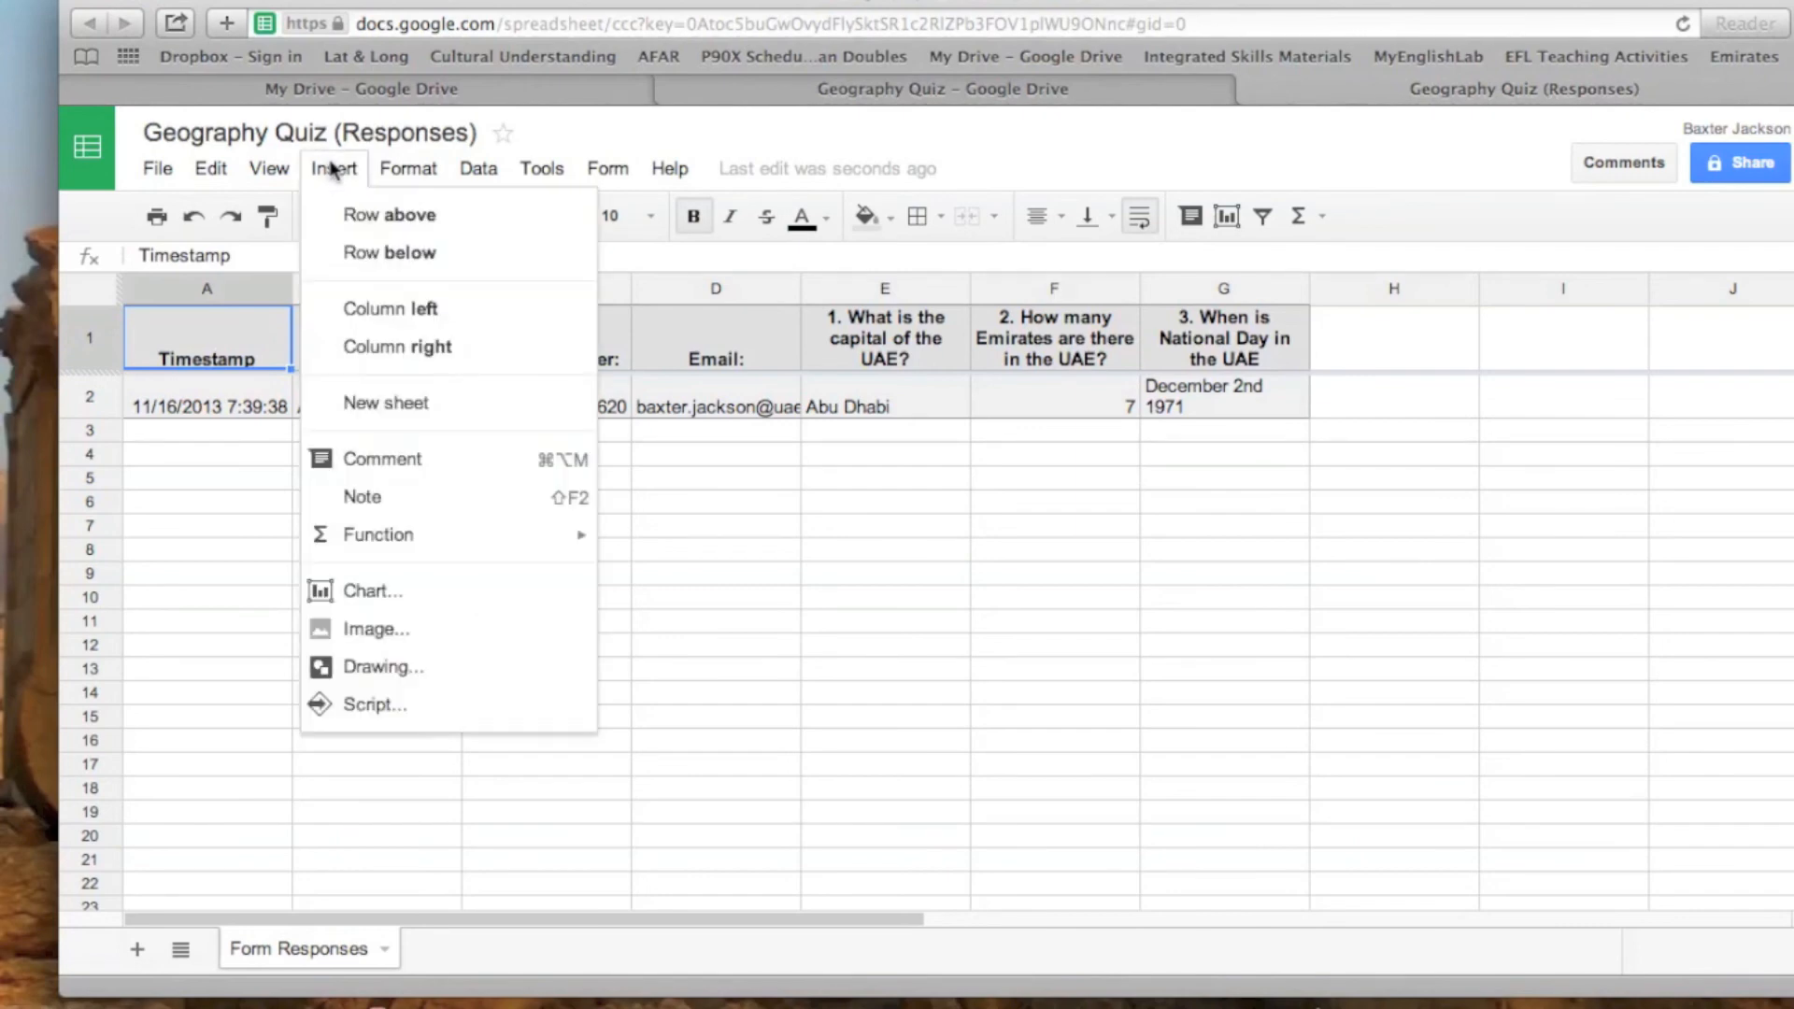
pyautogui.click(396, 705)
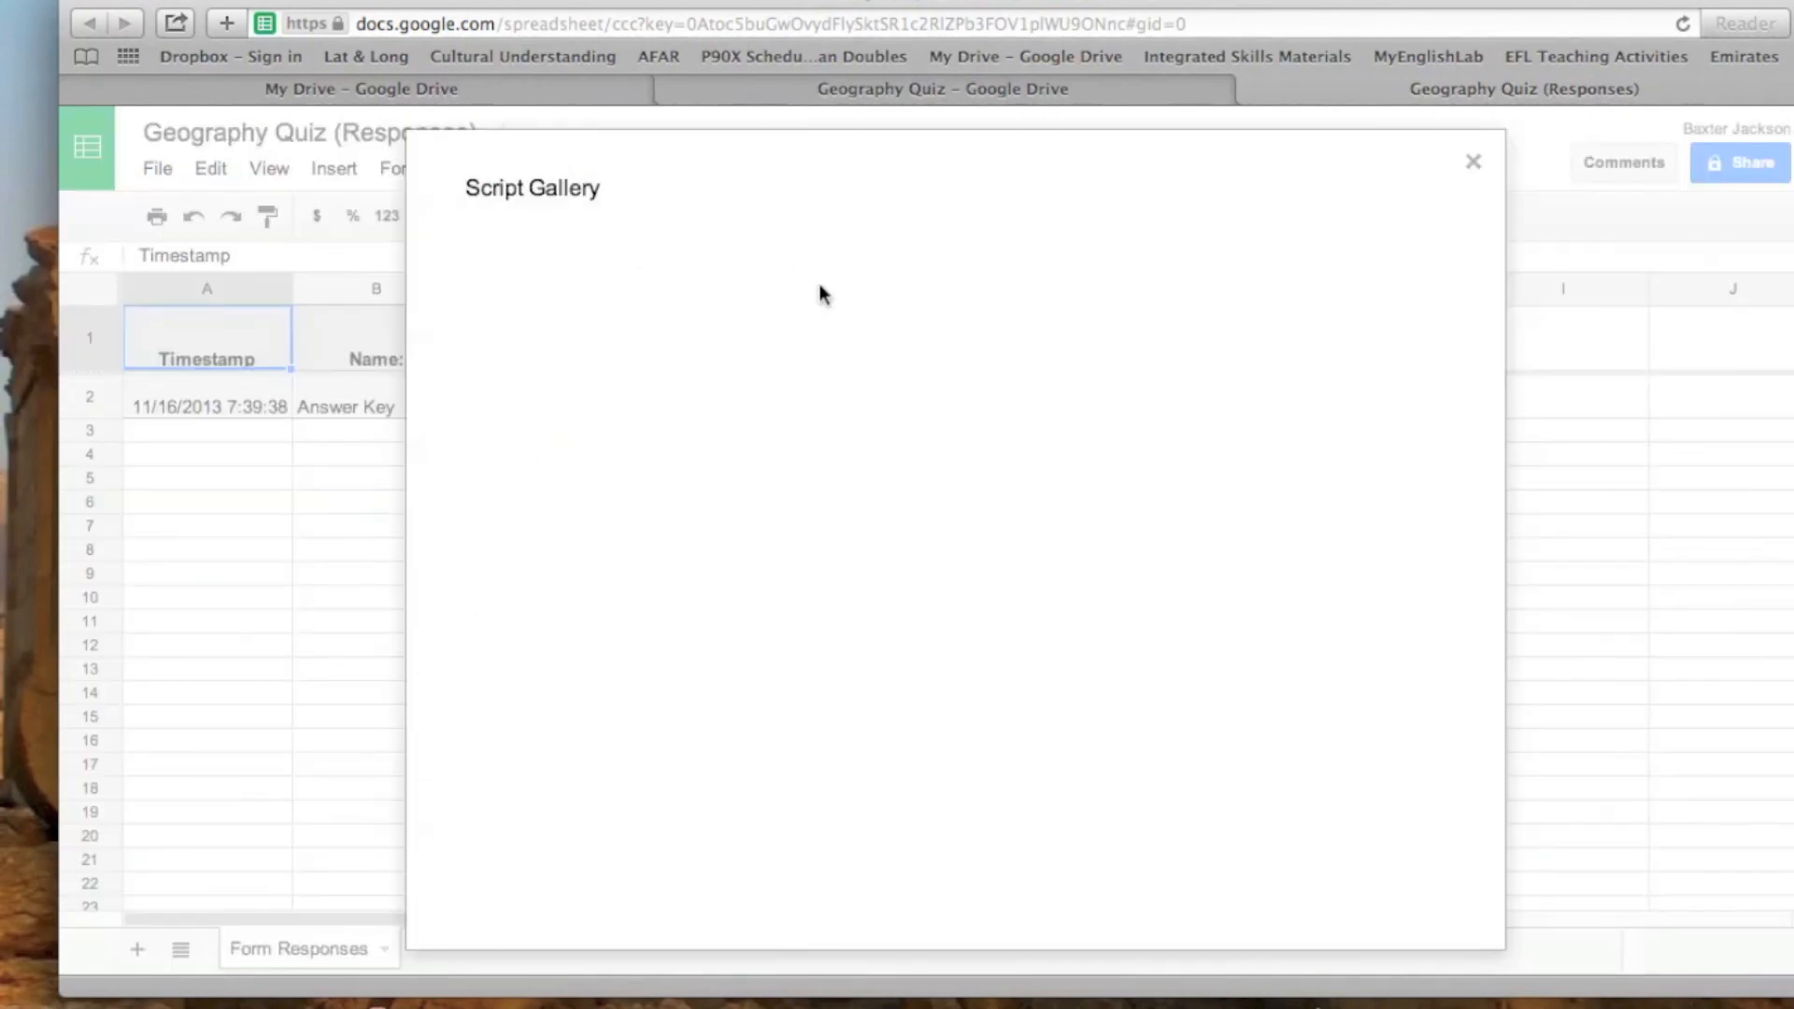
pyautogui.click(912, 264)
pyautogui.write('fluba')
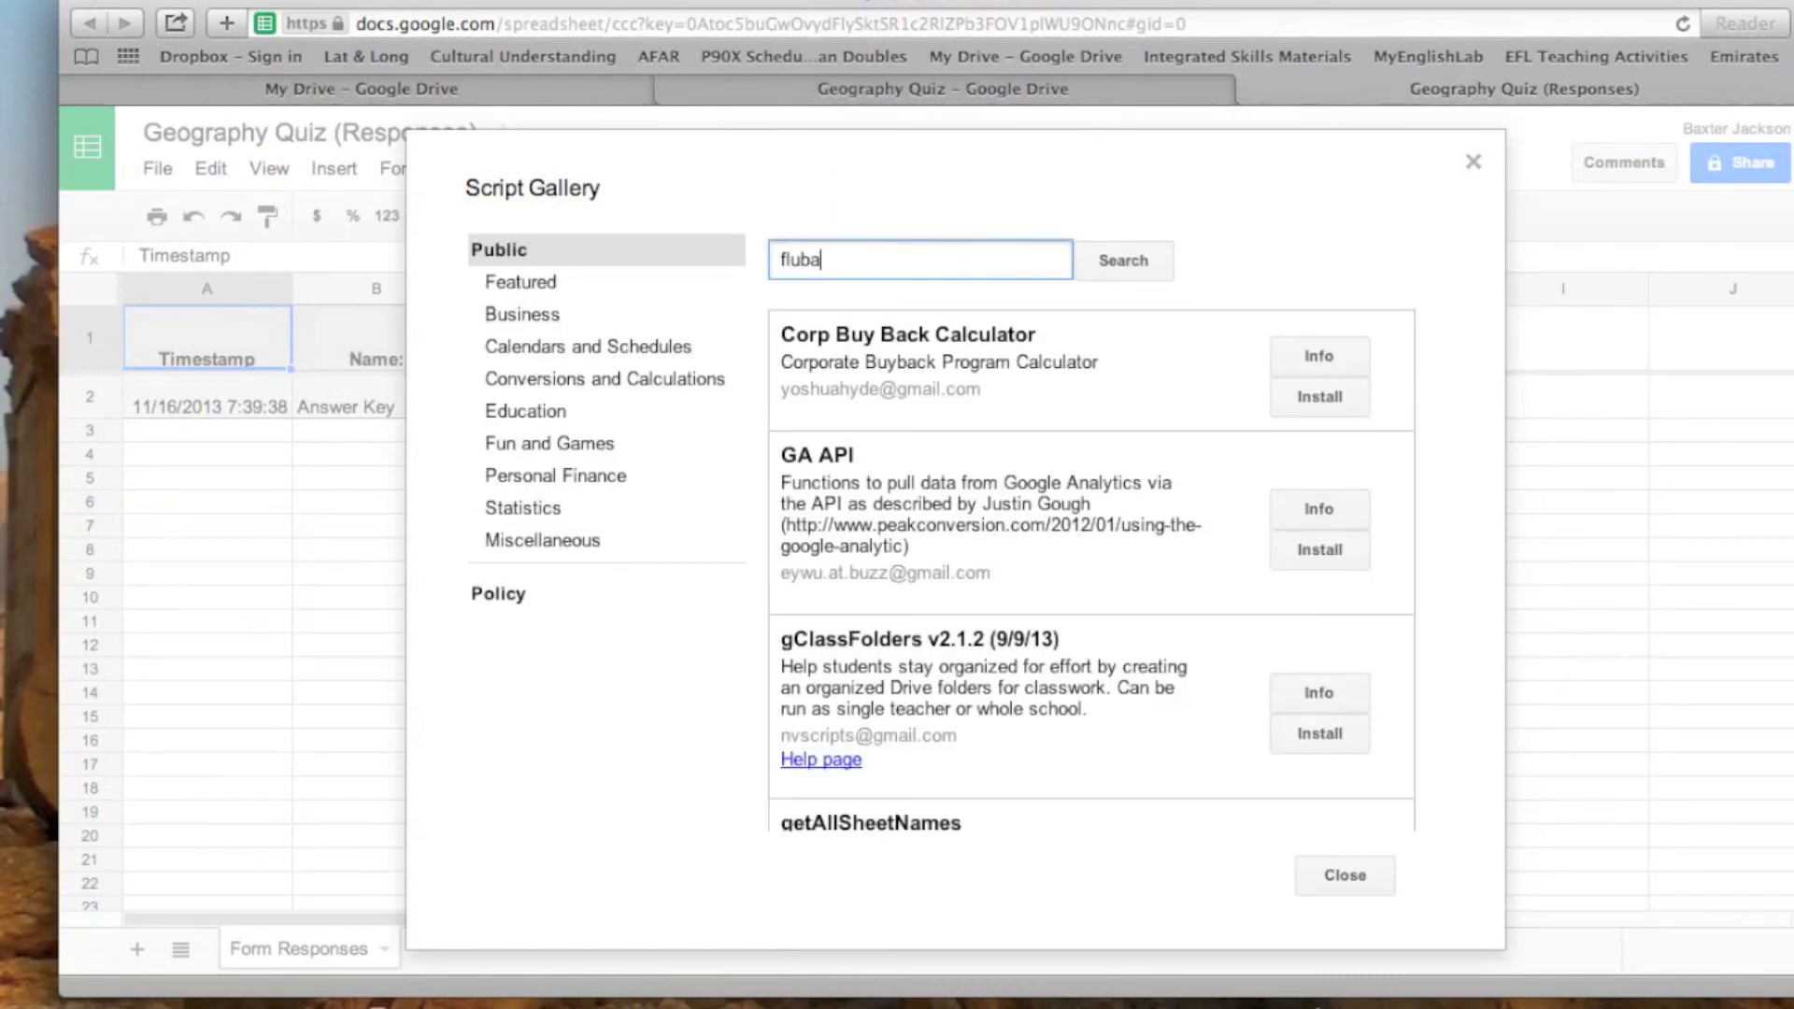
pyautogui.write('roo')
pyautogui.click(1142, 266)
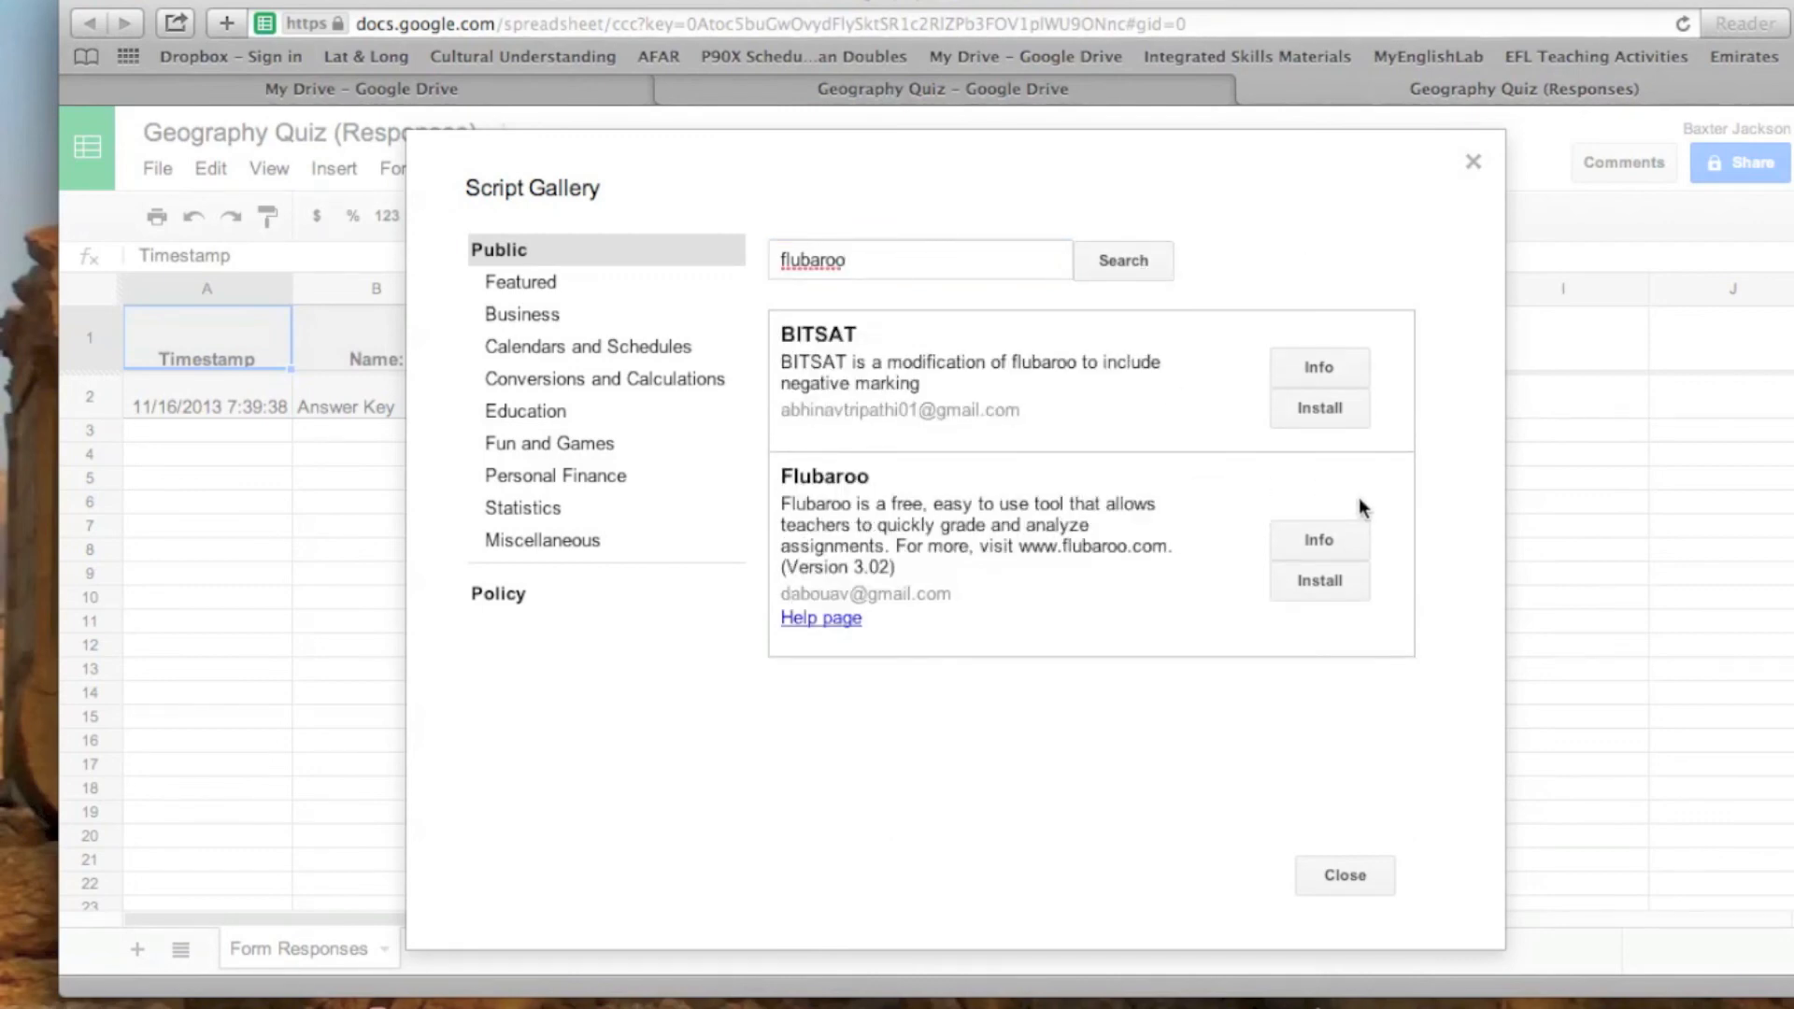
# - Install the Flubaroo script and accept its permission request
pyautogui.click(1324, 582)
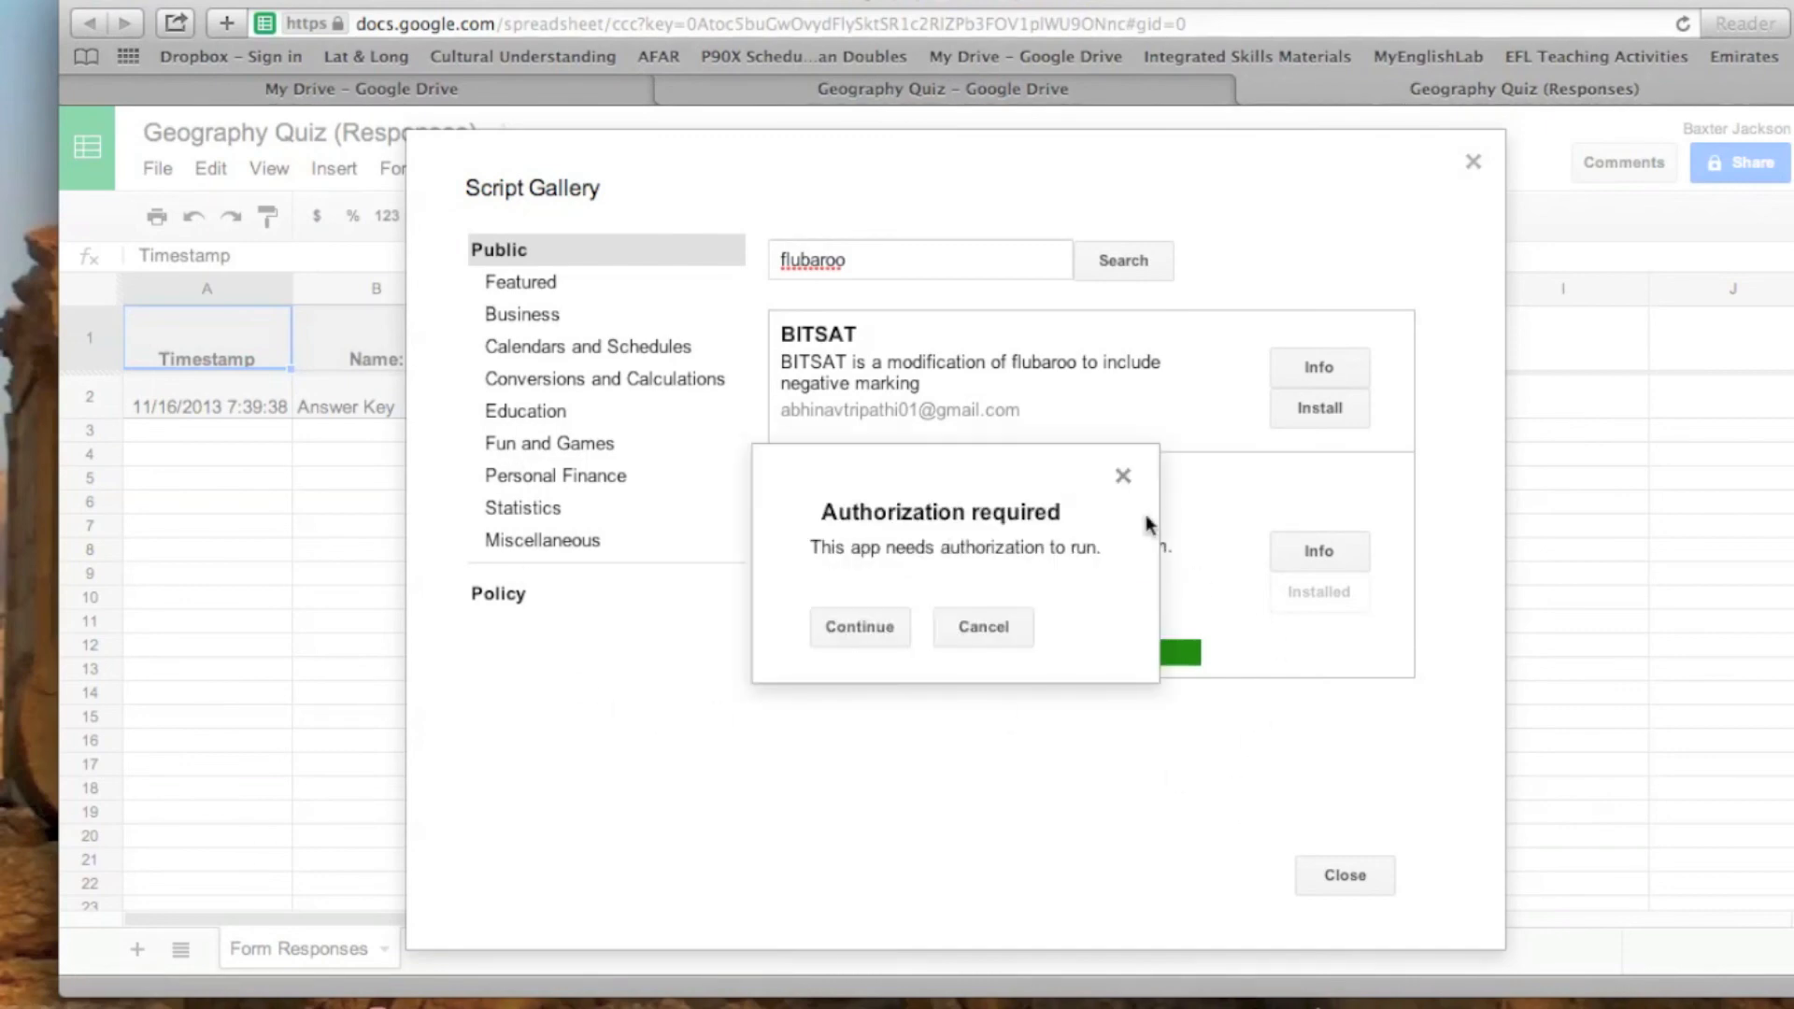
pyautogui.click(879, 638)
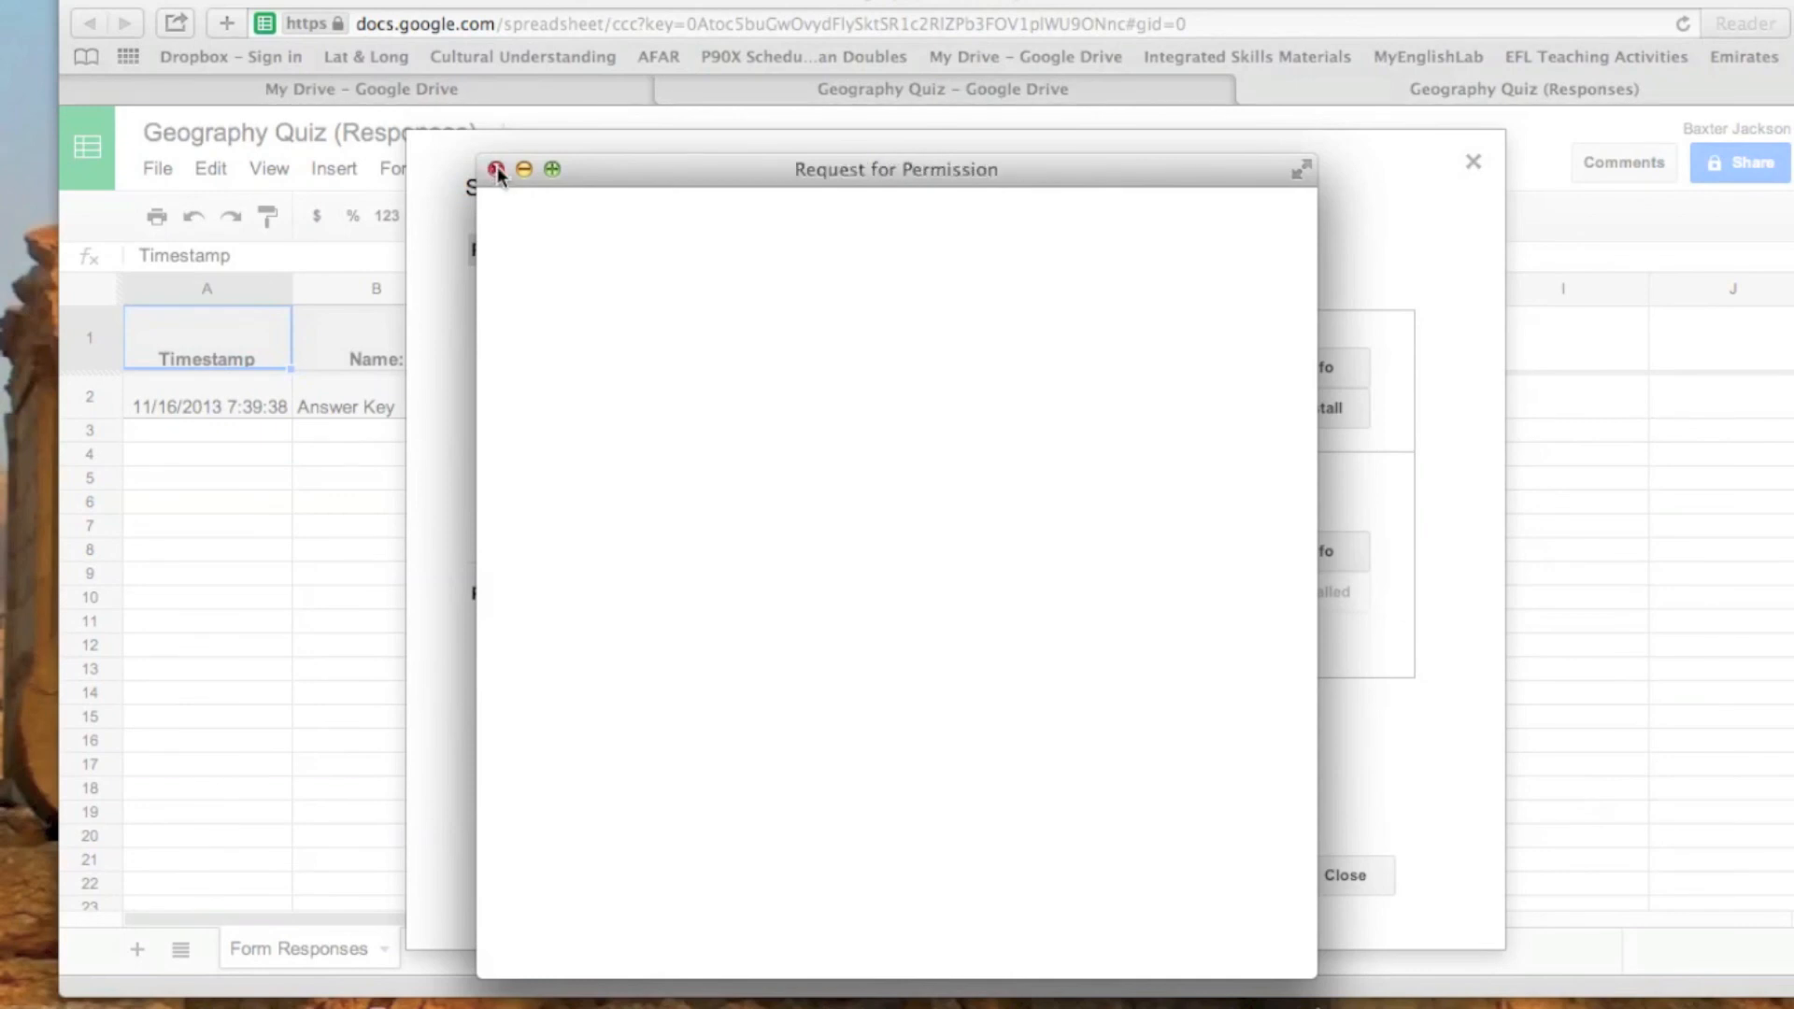
pyautogui.scroll(-3, 881, 573)
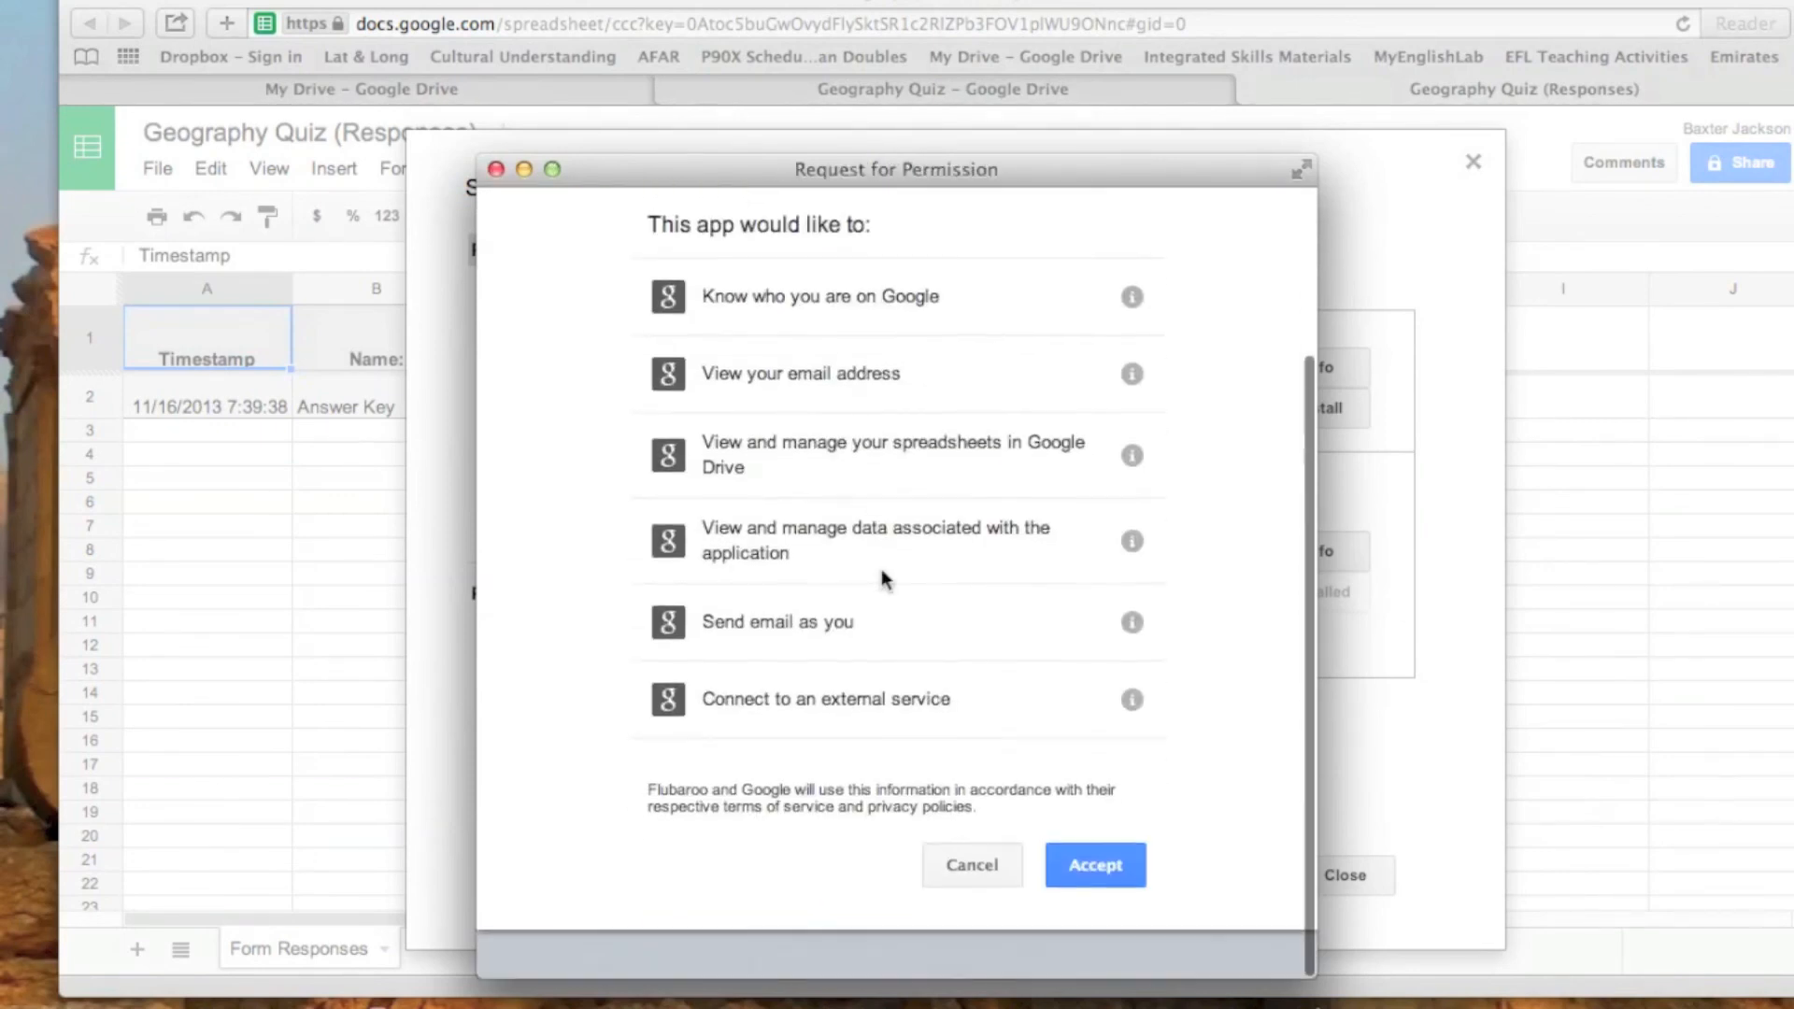
pyautogui.click(1095, 910)
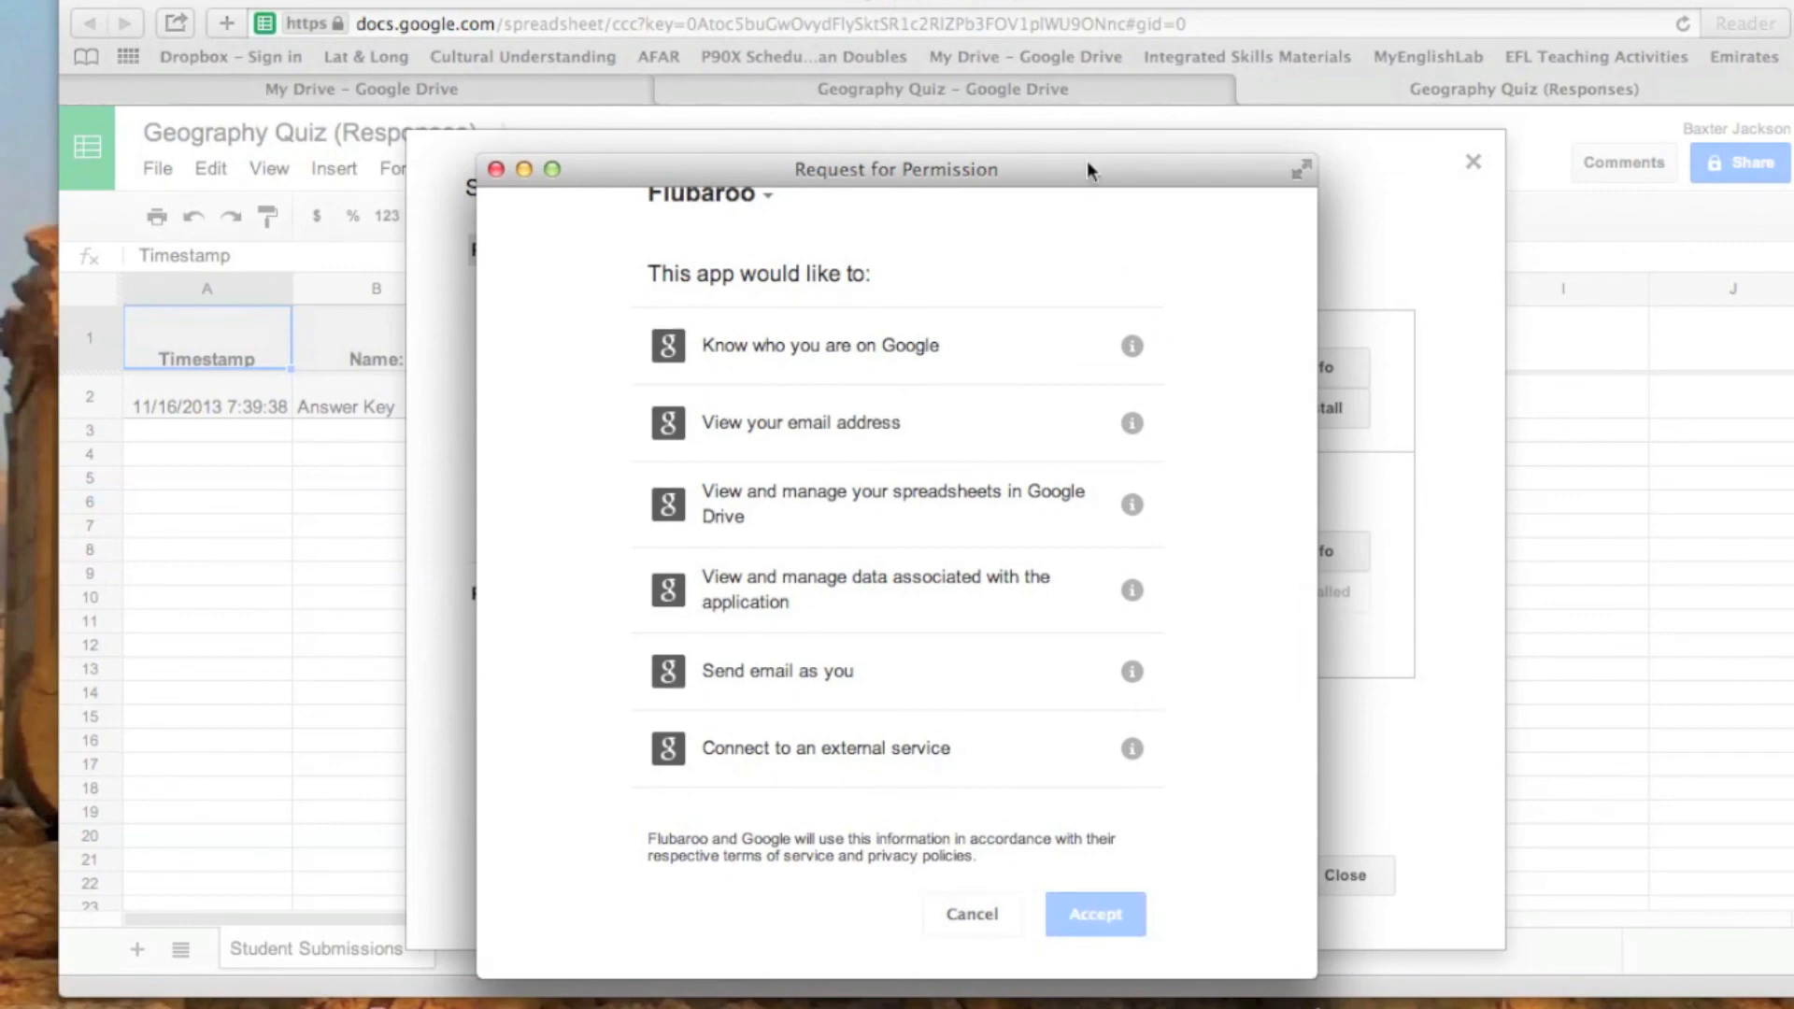
pyautogui.moveTo(1080, 174); pyautogui.dragTo(1052, 73)
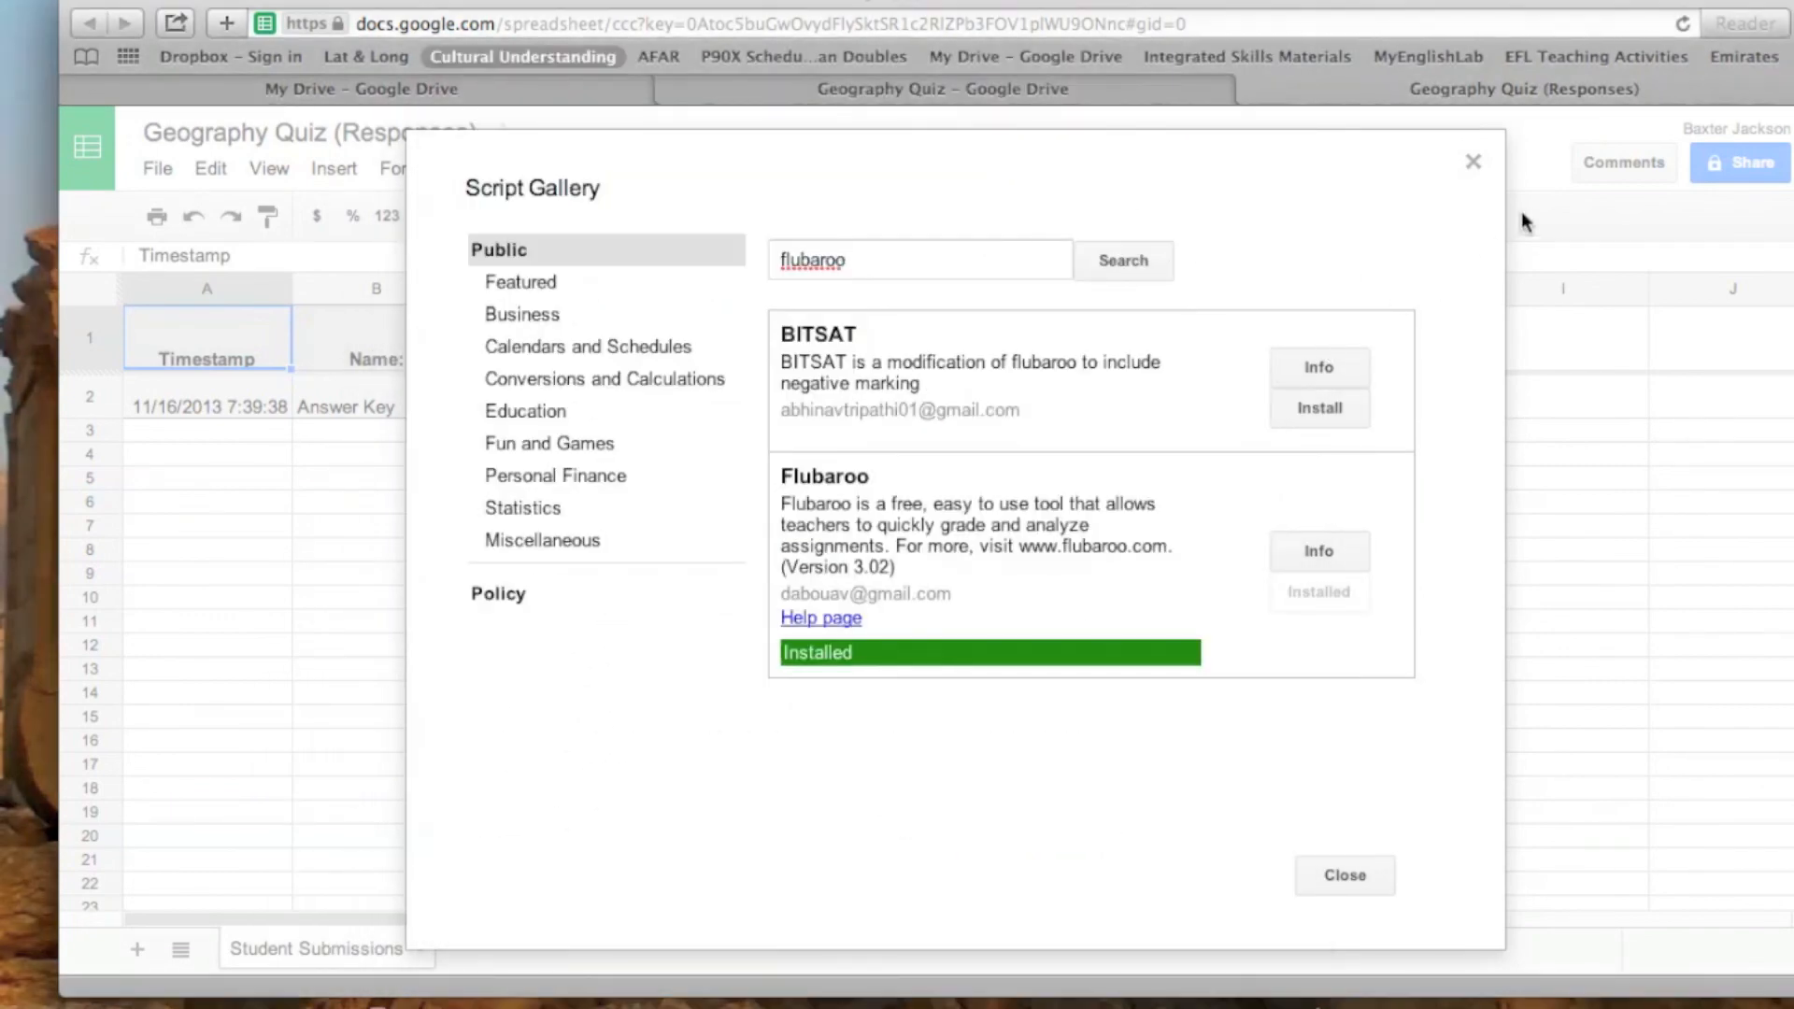
# - Close the Script Gallery and display the available Flubaroo commands in the responses spreadsheet
pyautogui.click(1473, 165)
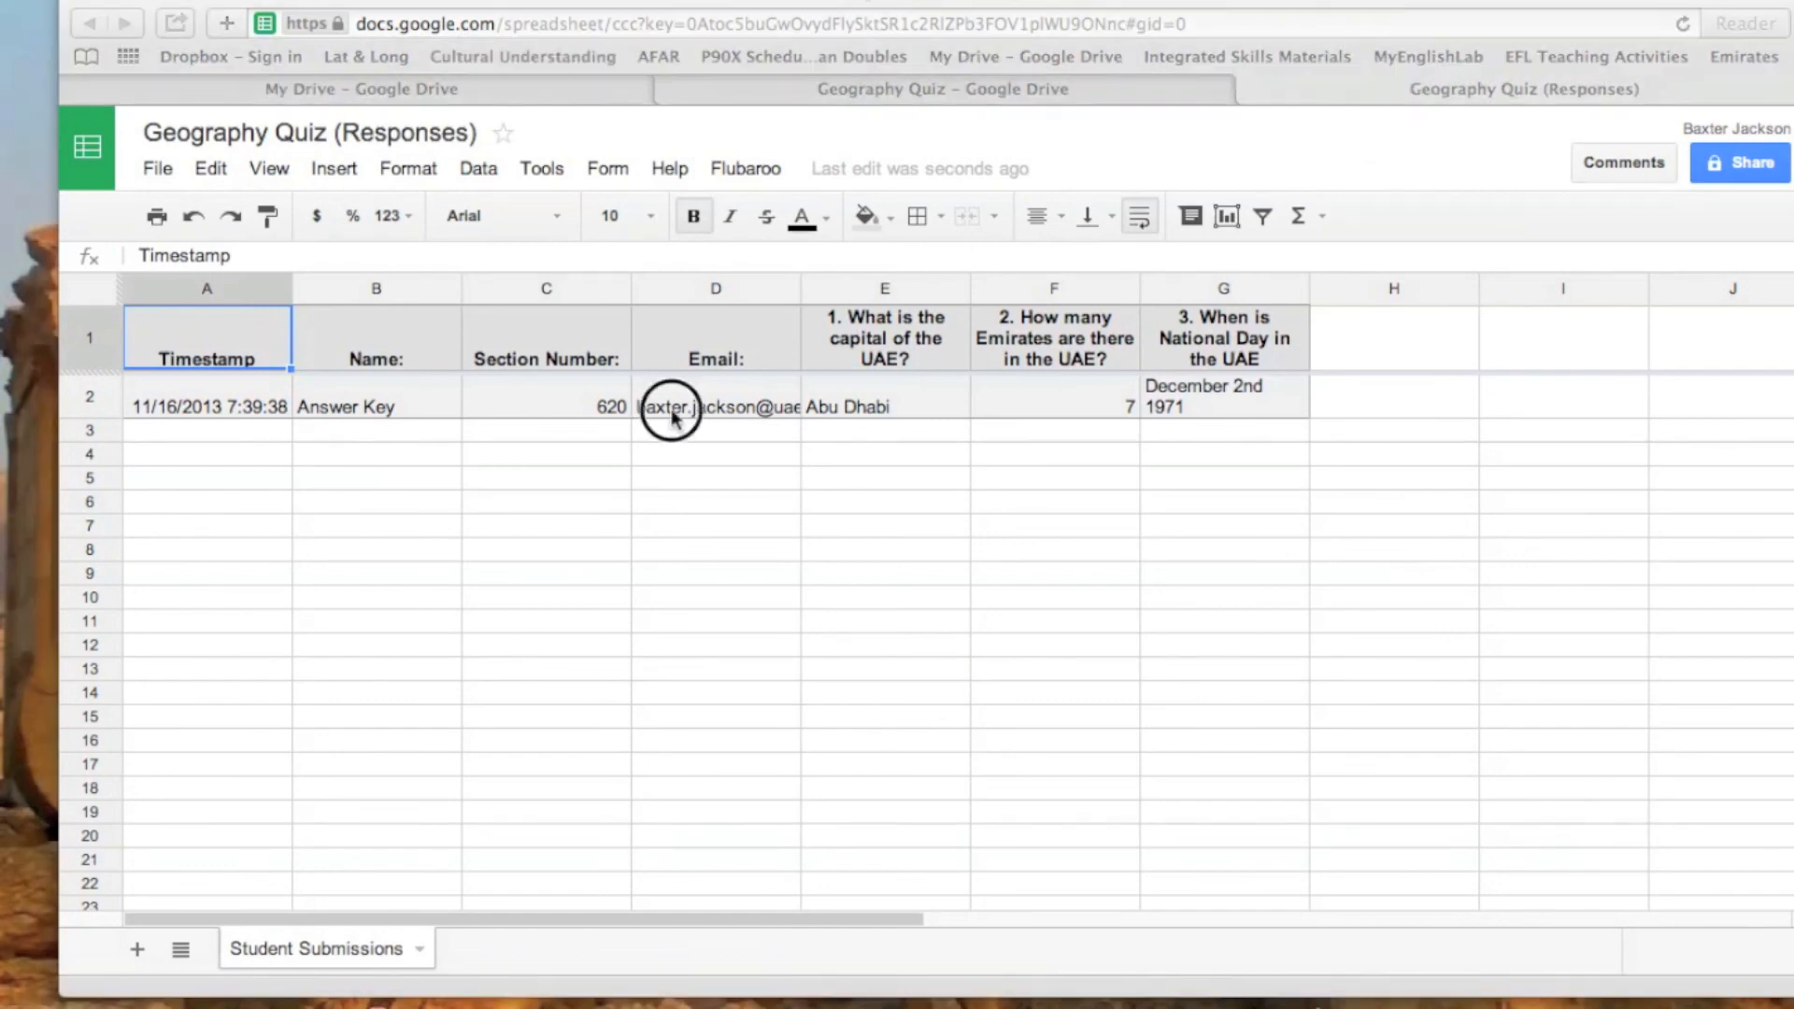
pyautogui.click(747, 170)
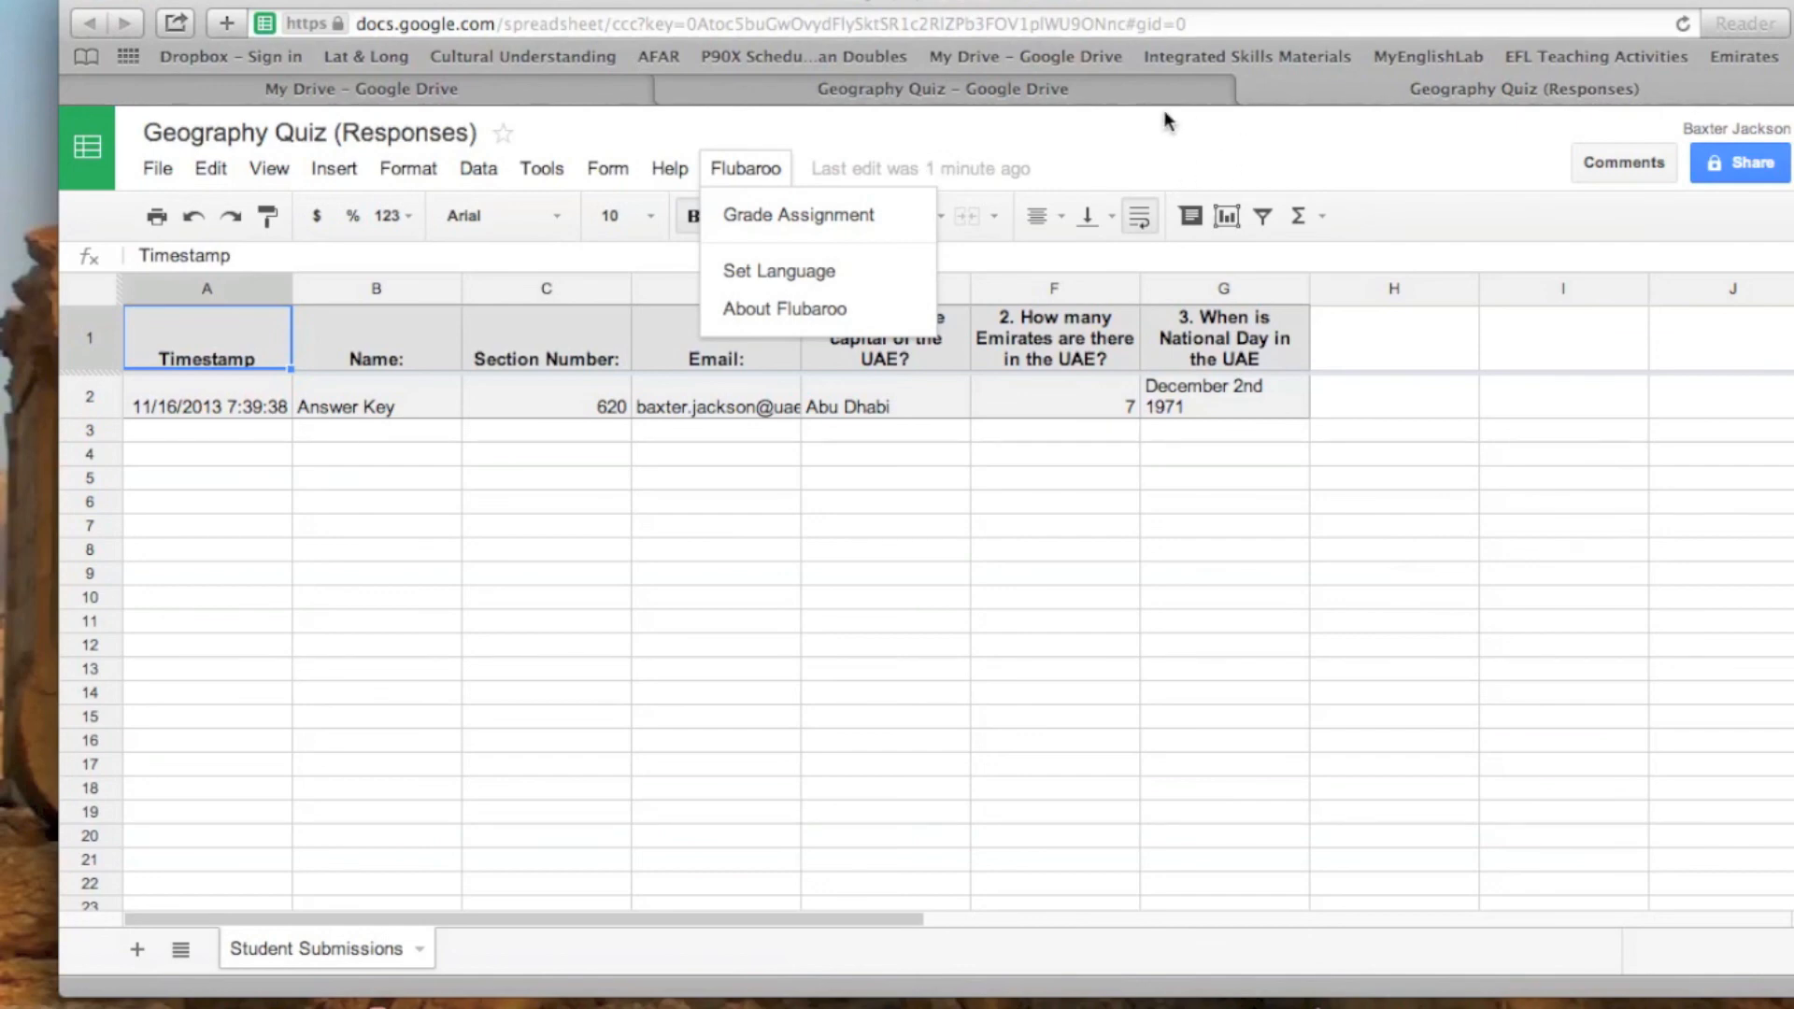
# - Return to the Geography Quiz form editor and enable publishing a link to the form's results for all respondents on the confirmation page
pyautogui.click(1112, 99)
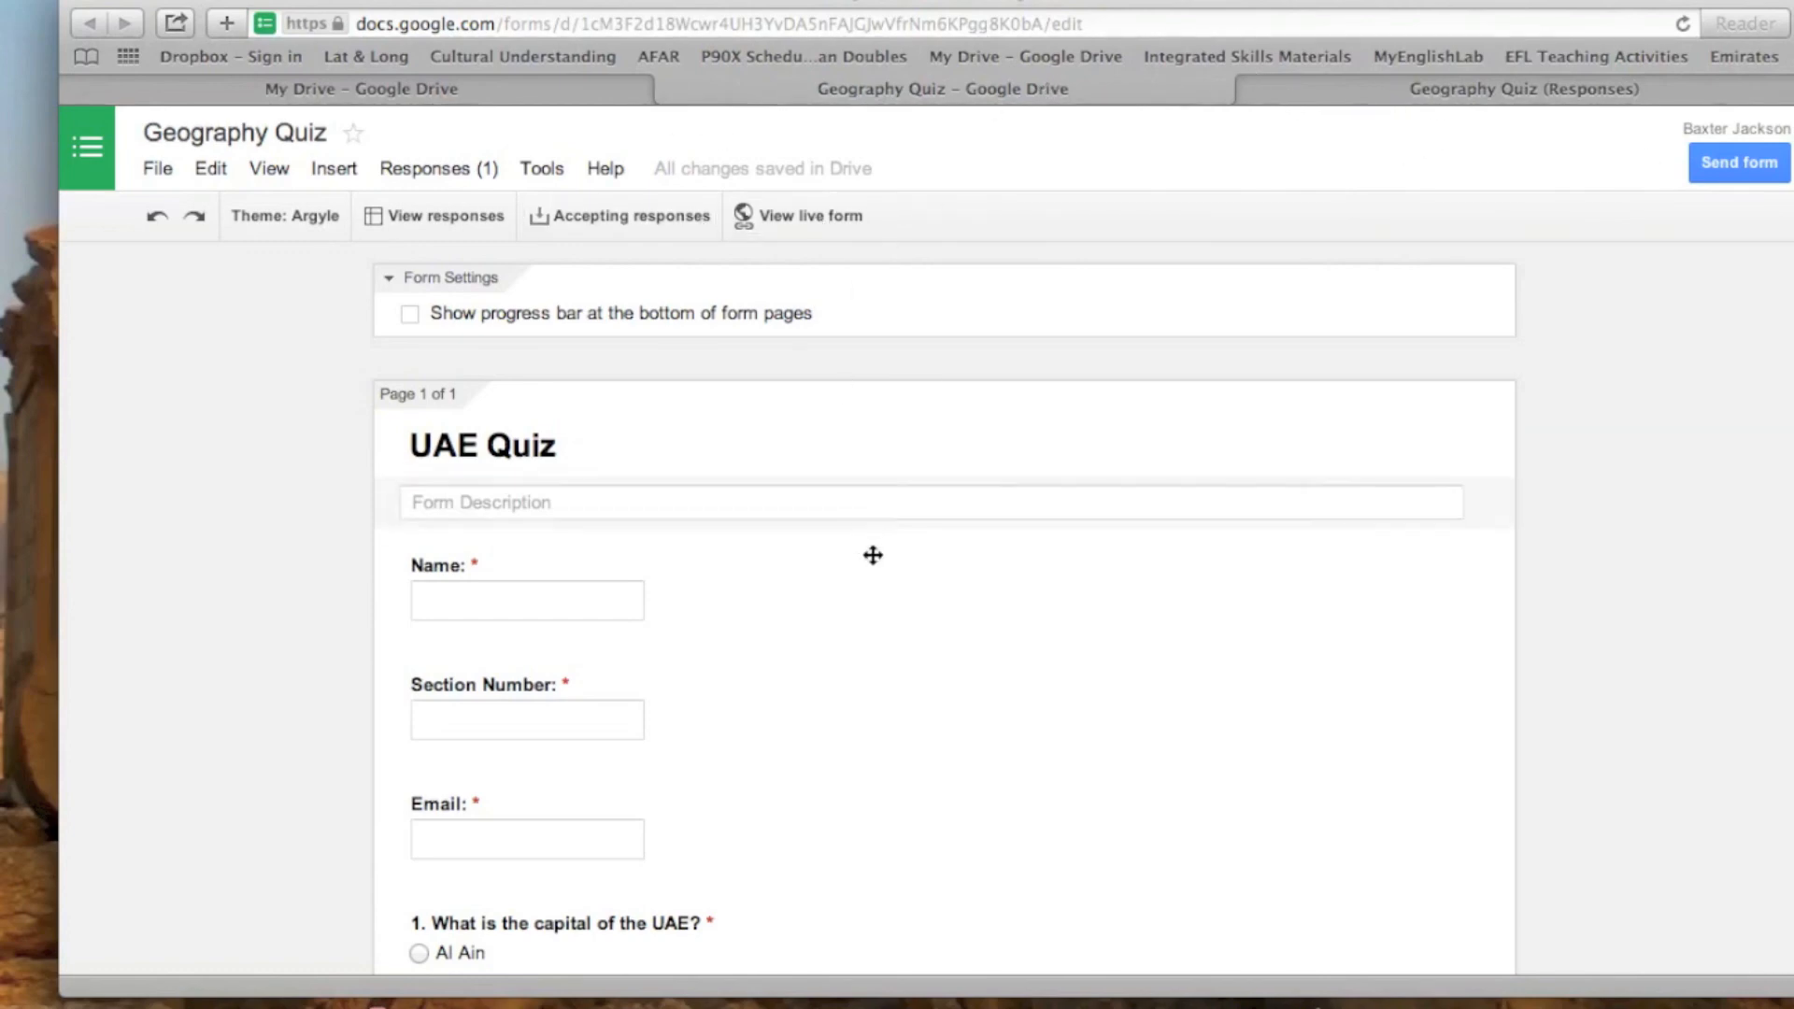
pyautogui.scroll(-20, 863, 527)
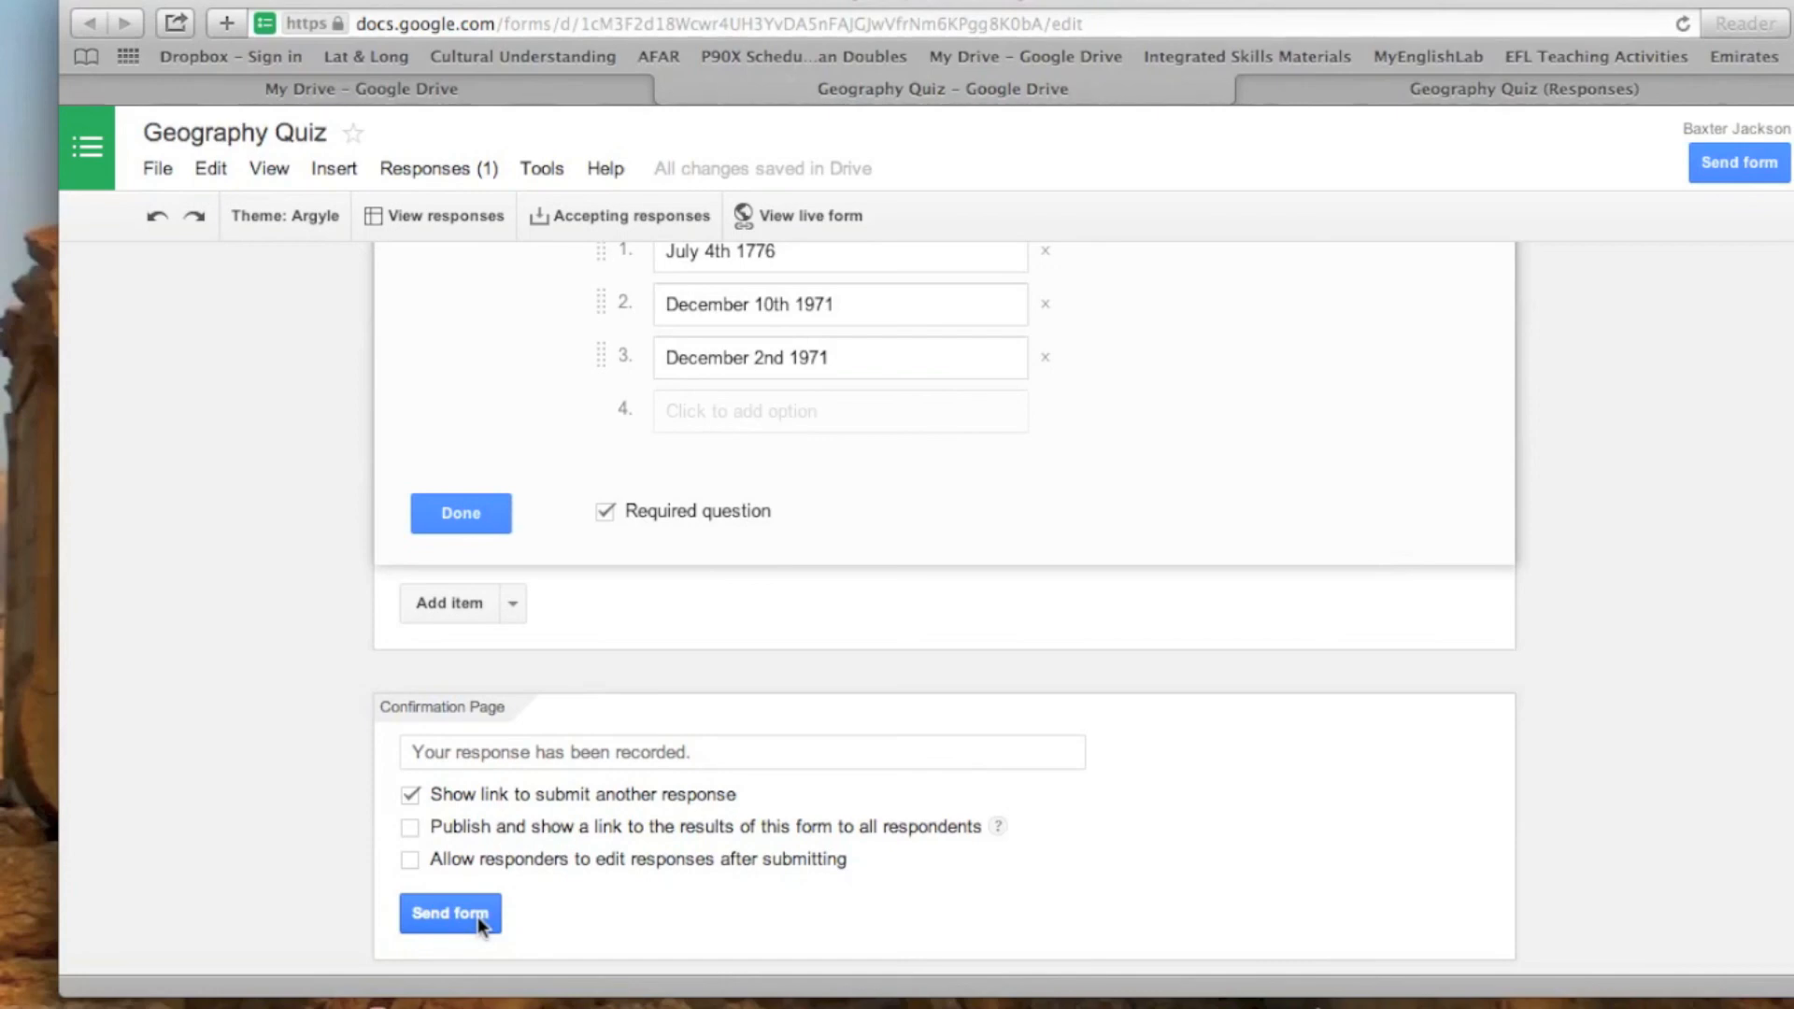
pyautogui.scroll(3, 410, 824)
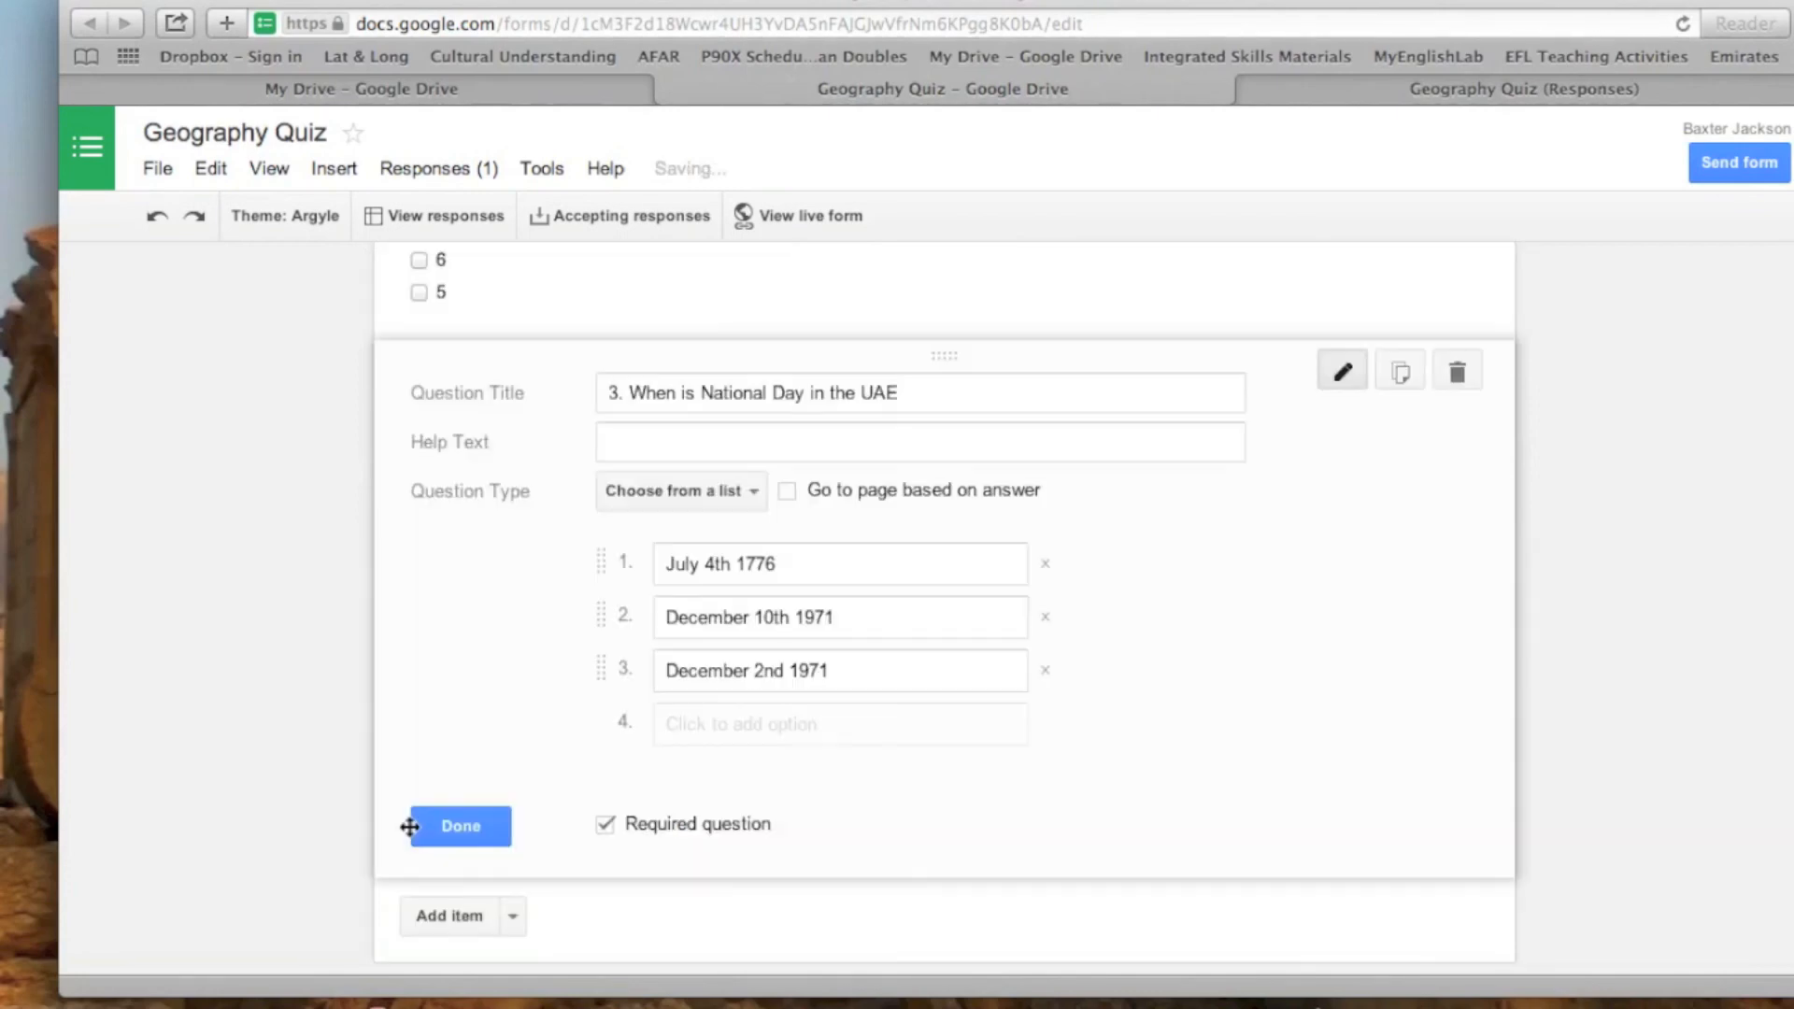
pyautogui.scroll(-5, 1271, 749)
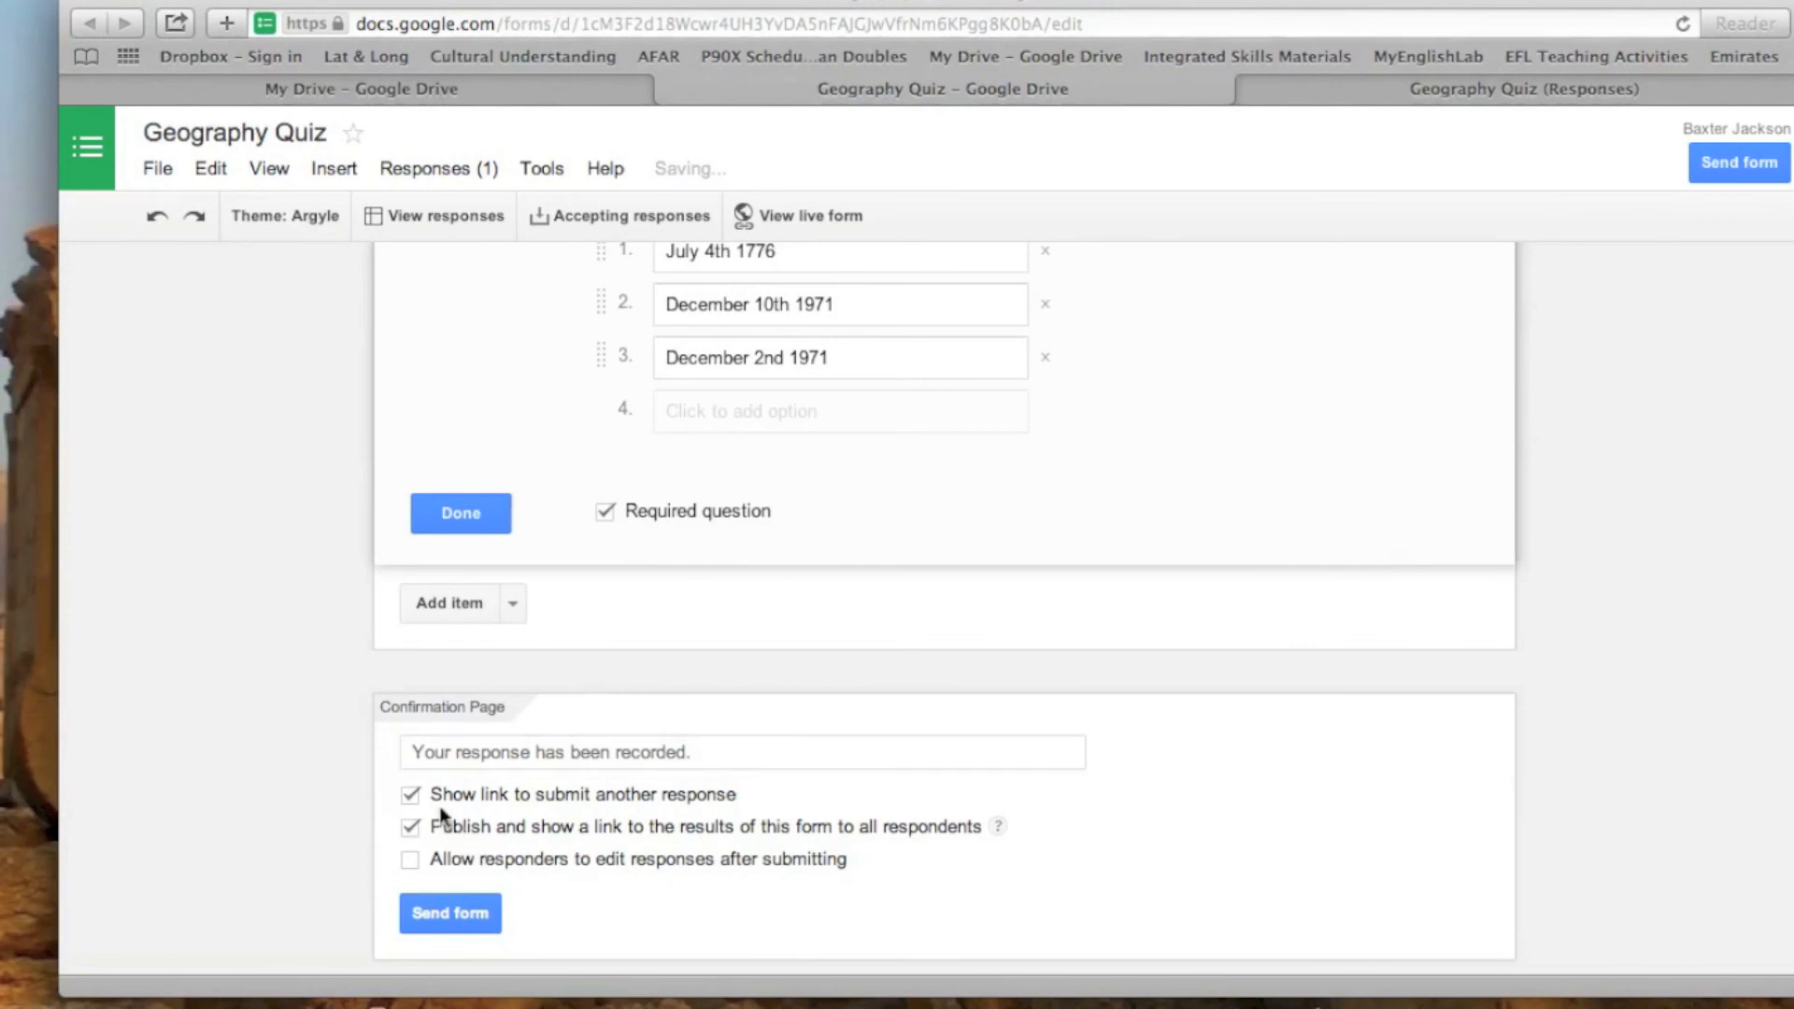
# - Select the form's share link, then email the form to the suggested contact's address with the form included in the email
pyautogui.click(450, 916)
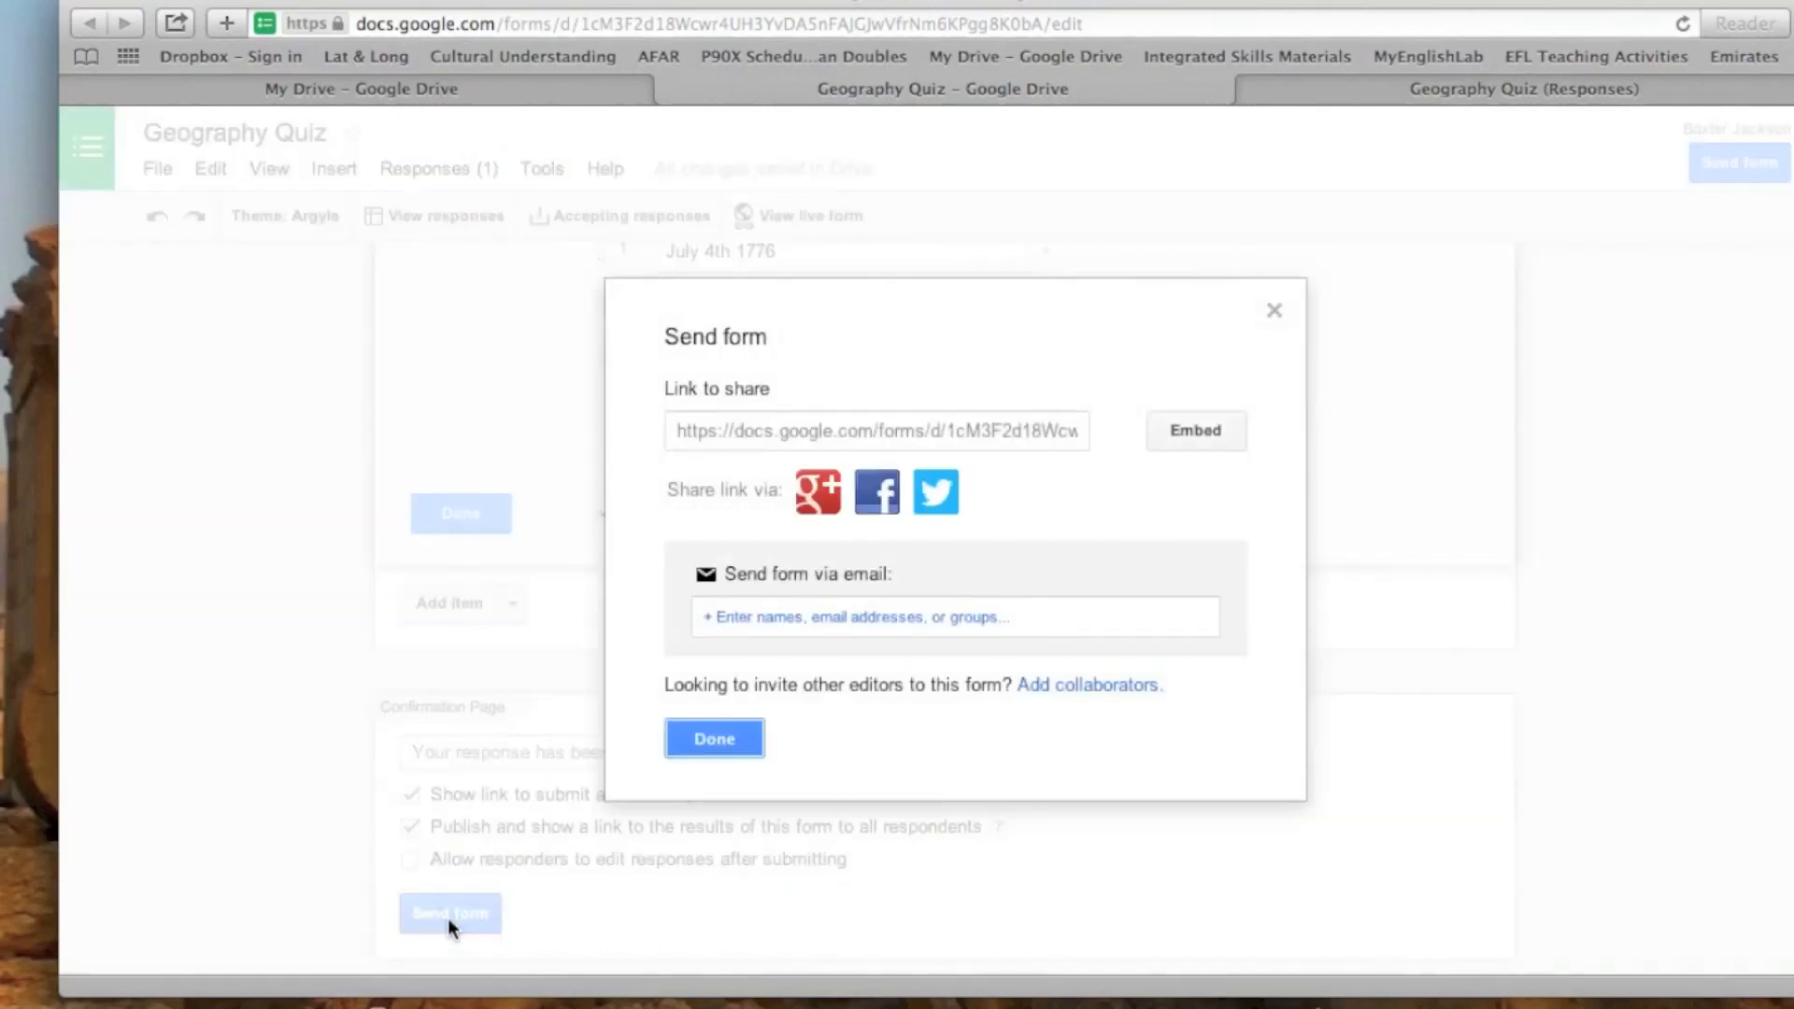
pyautogui.click(1003, 442)
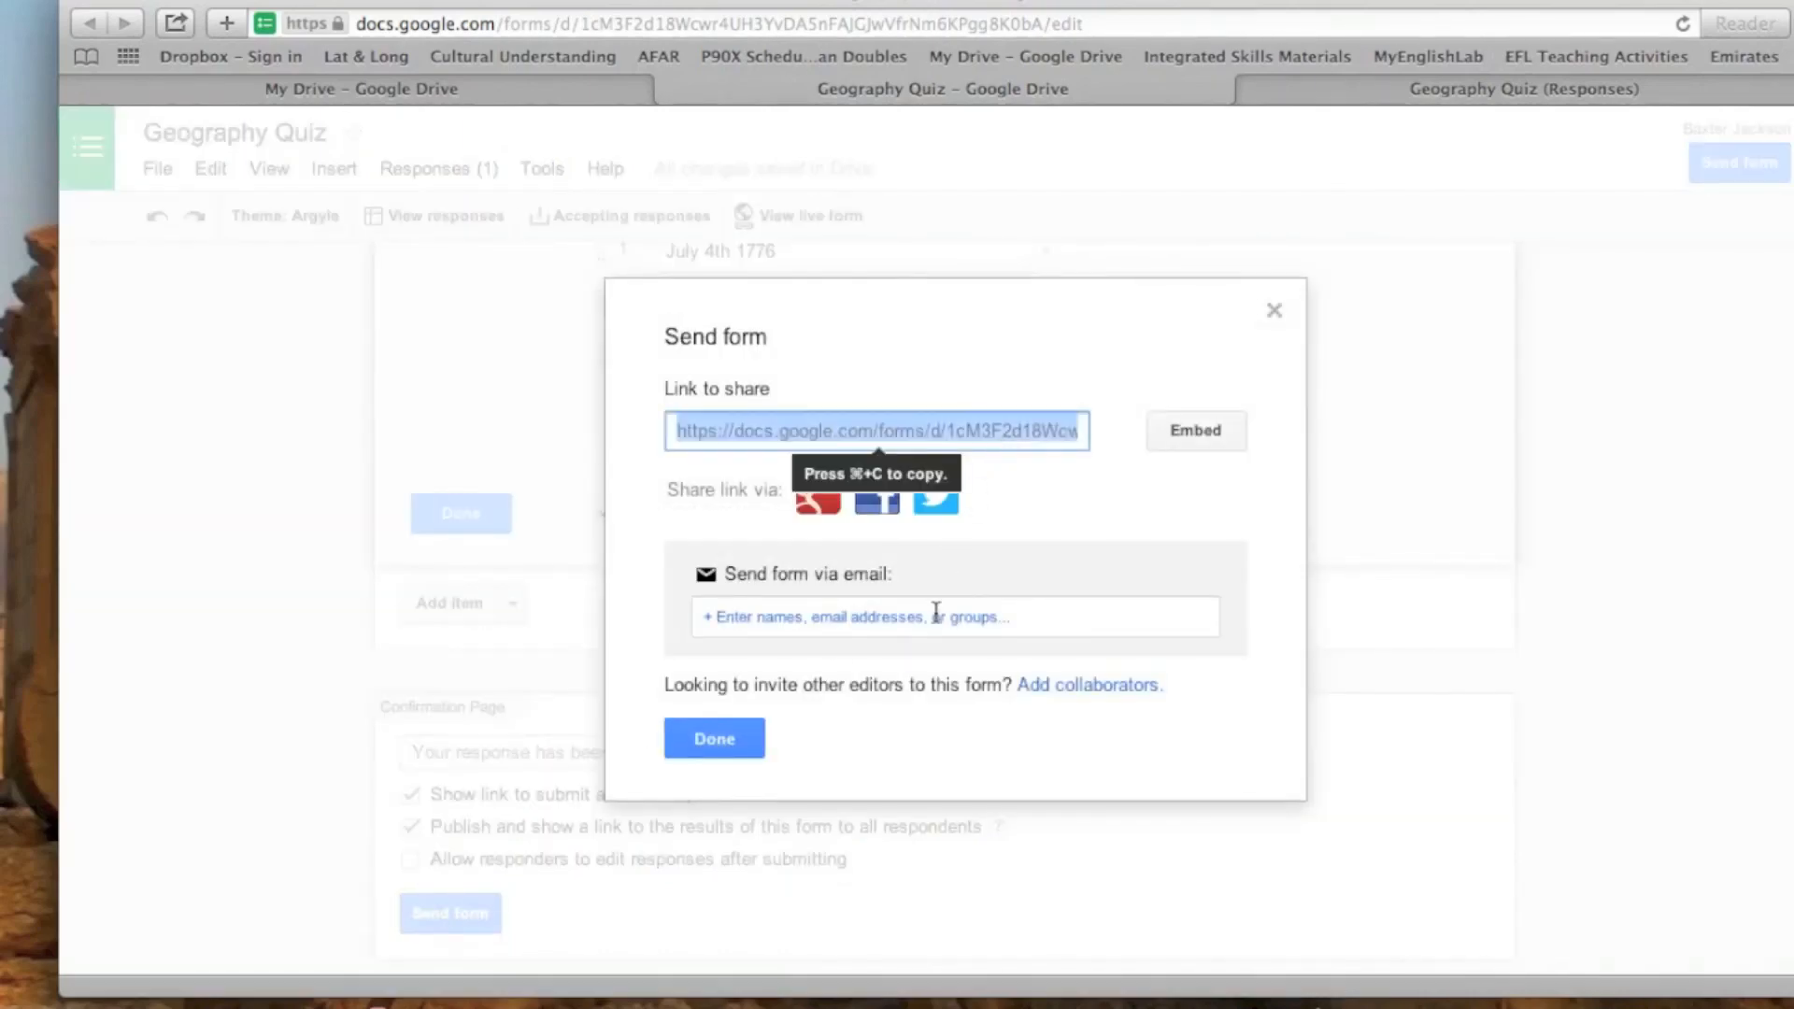
pyautogui.click(1005, 617)
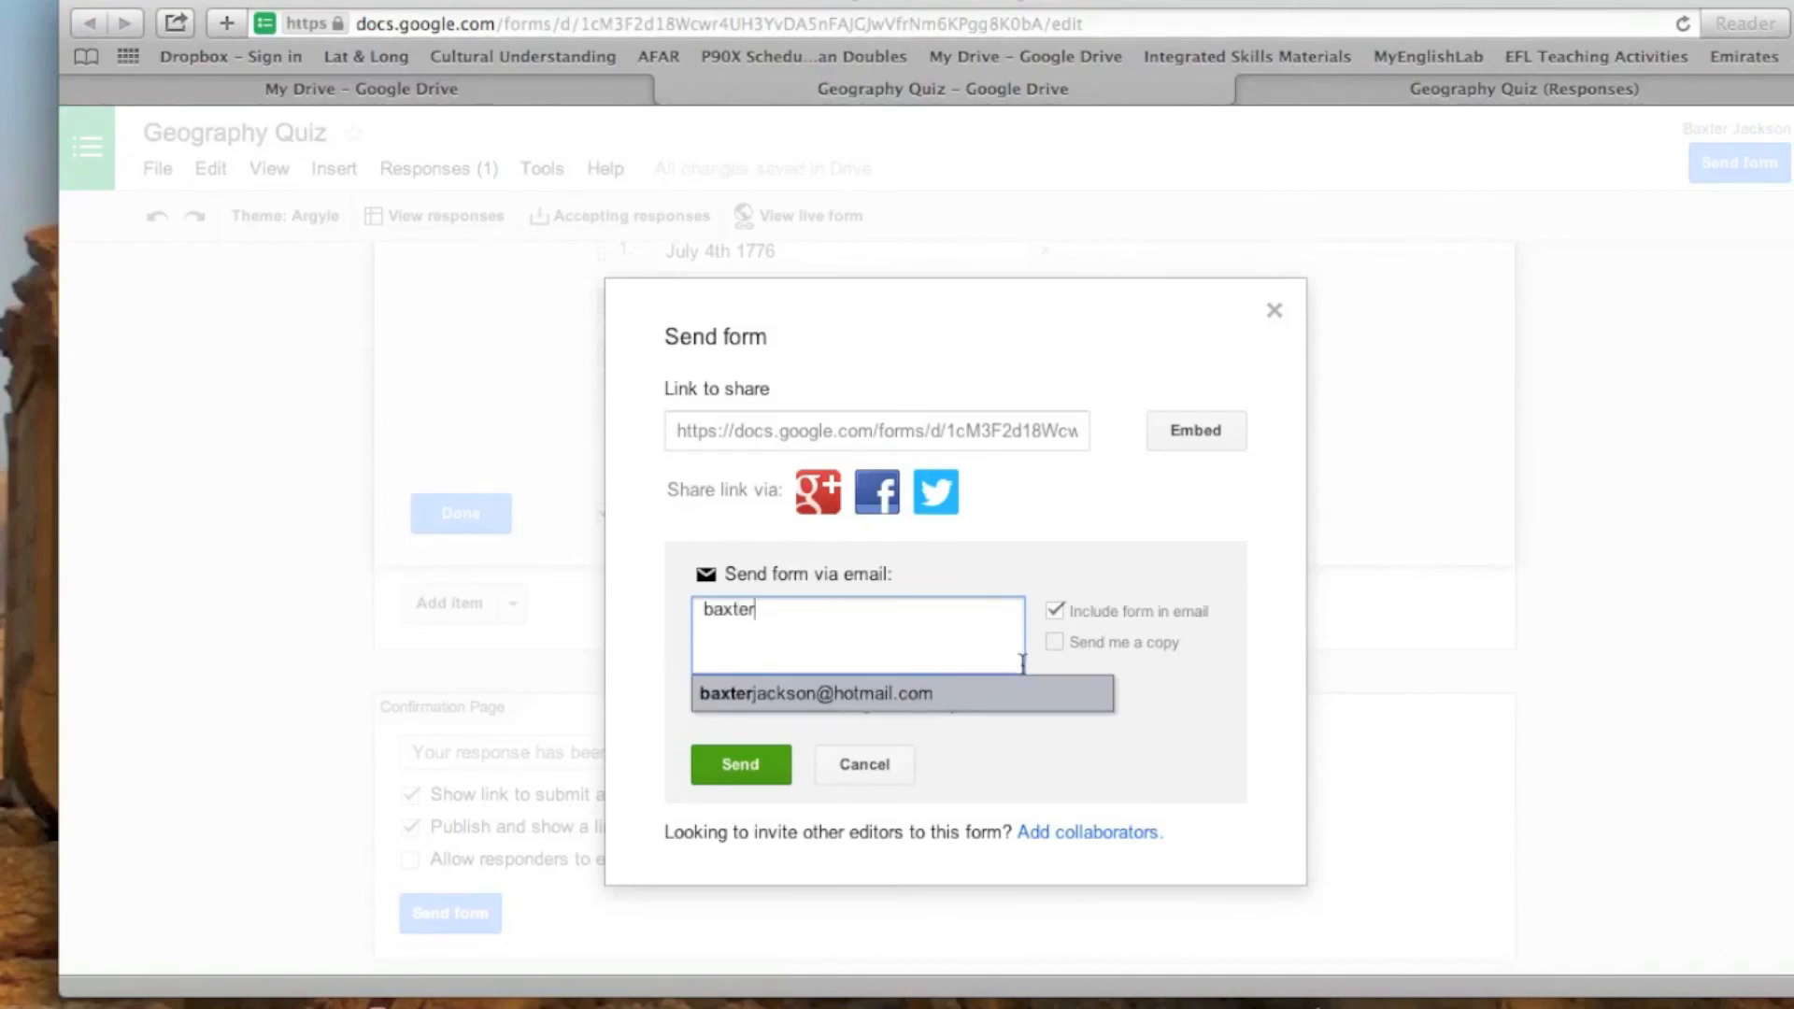
pyautogui.click(970, 707)
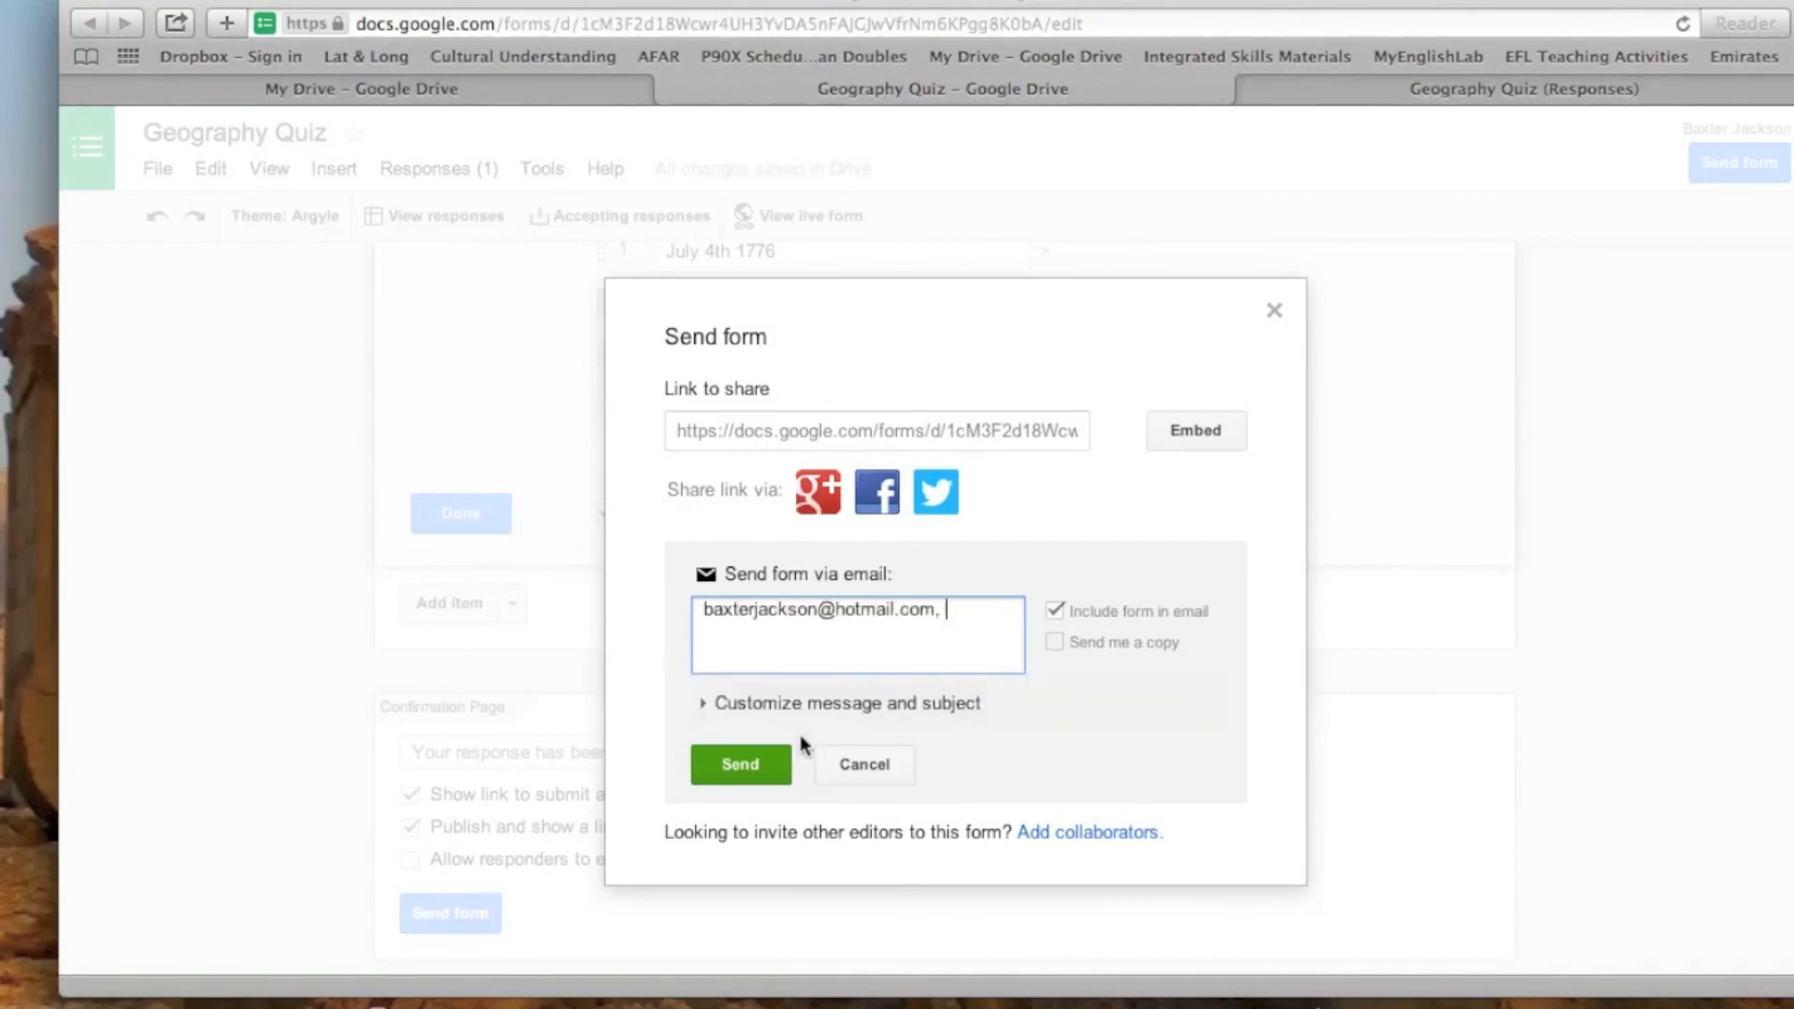
pyautogui.click(756, 762)
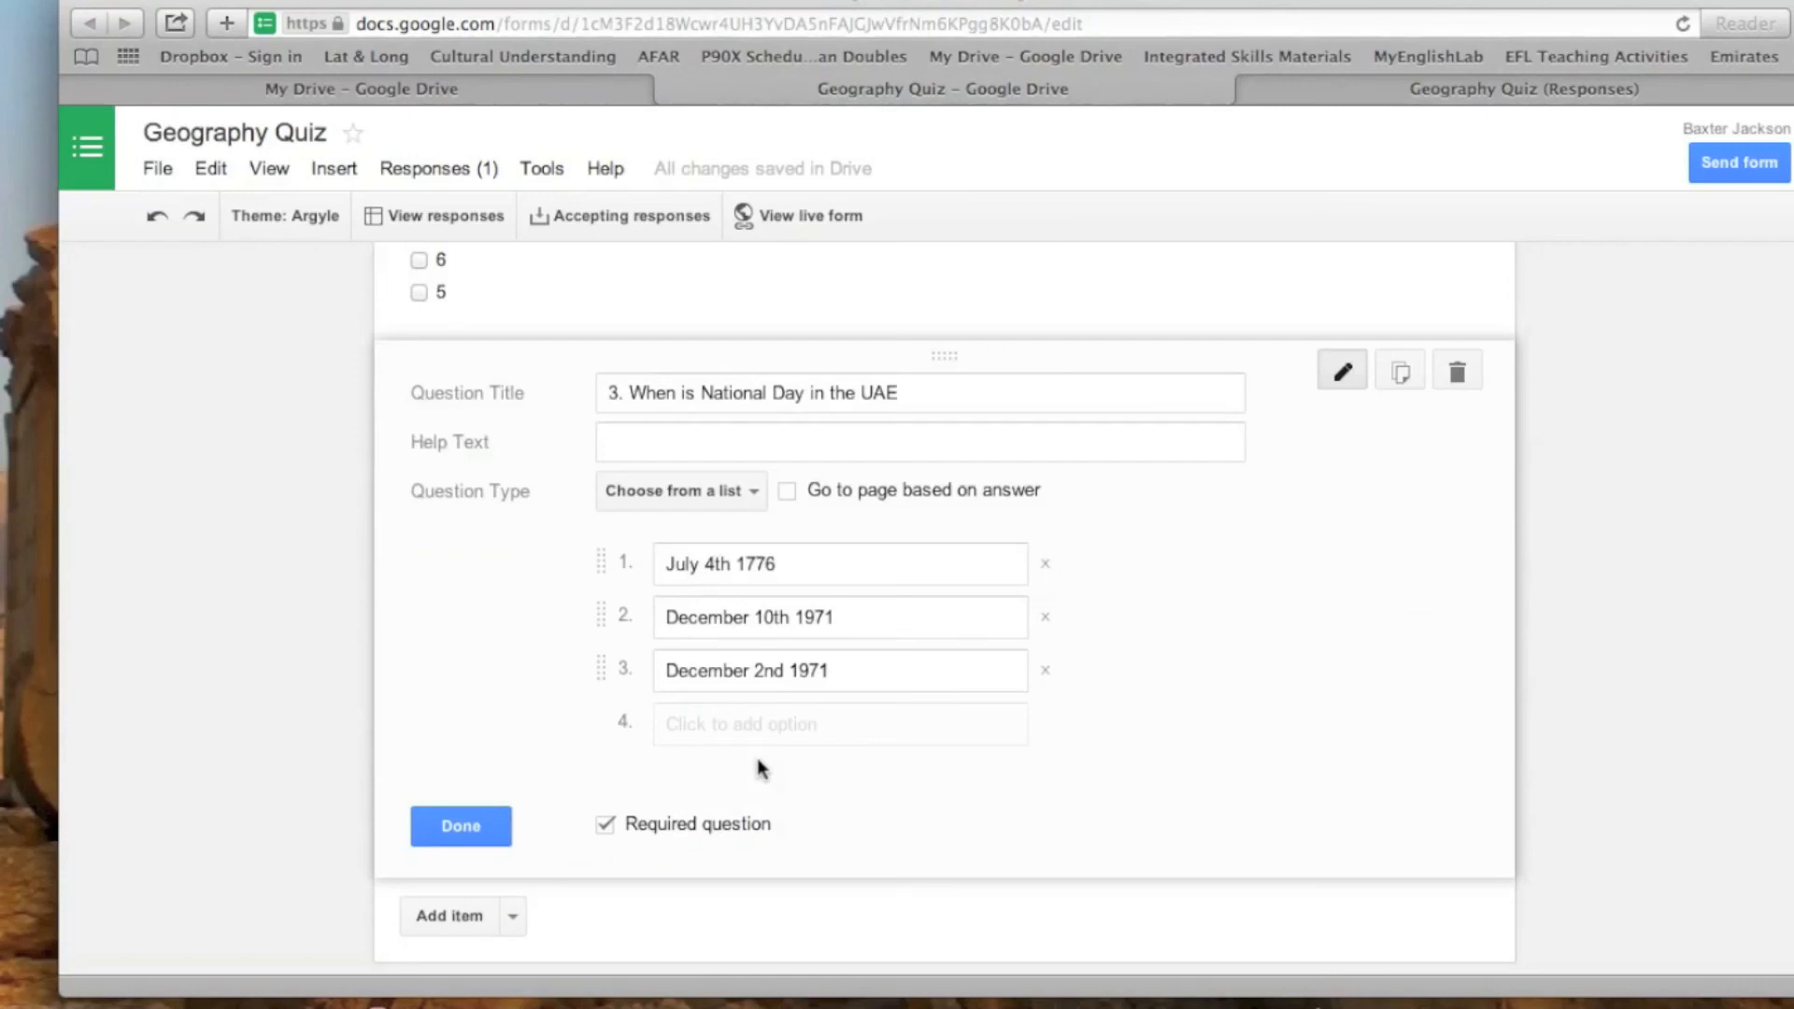